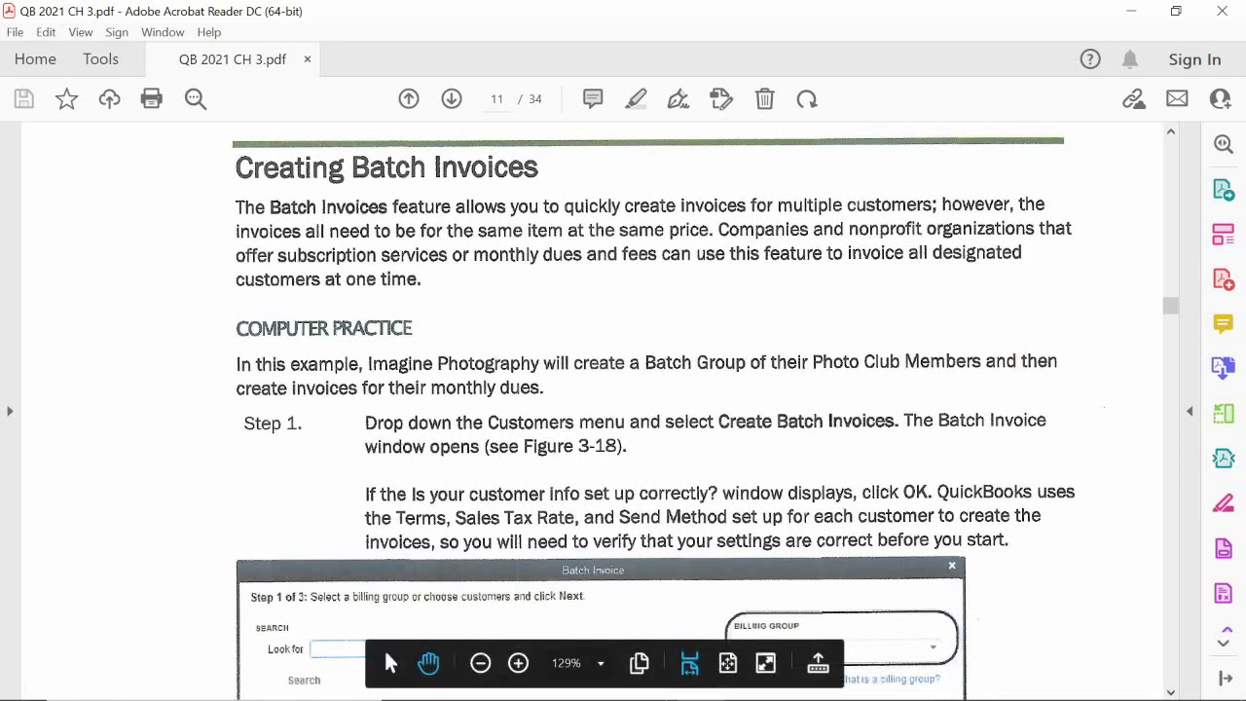
# Switch to QuickBooks, close the Chart of Accounts, and start creating batch invoices, accepting the customer setup notice.
pyautogui.click(650, 682)
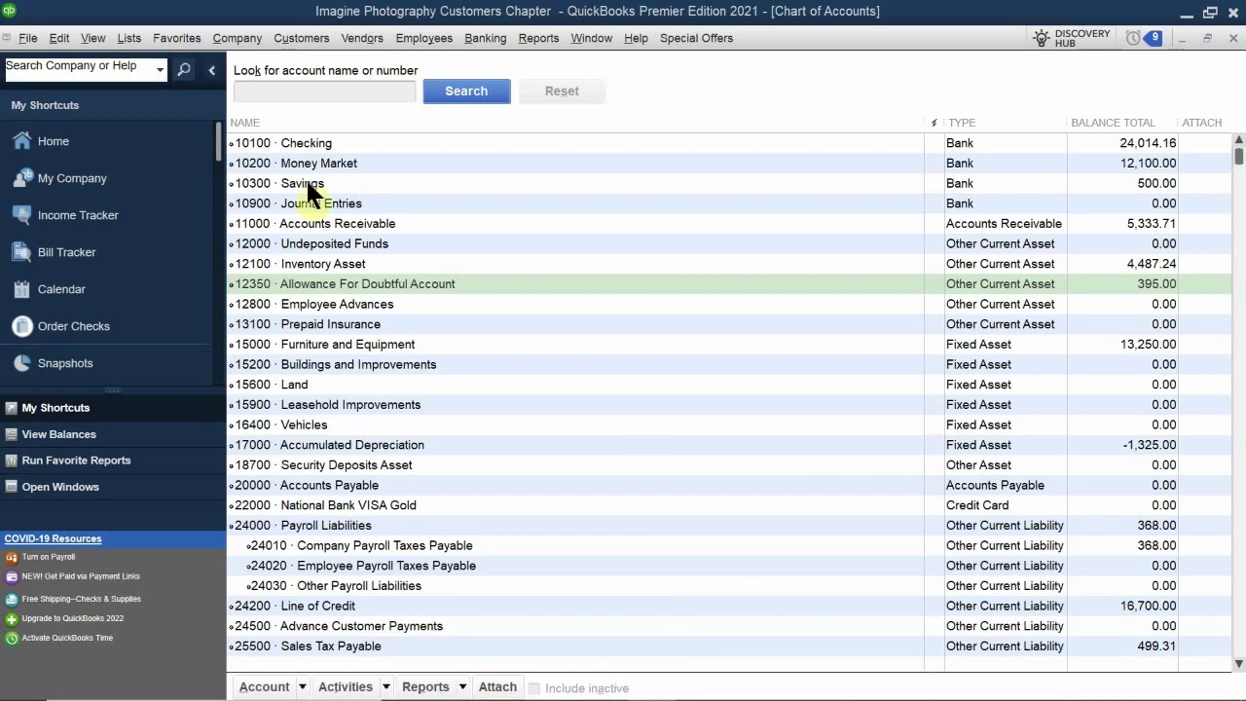
pyautogui.click(1232, 38)
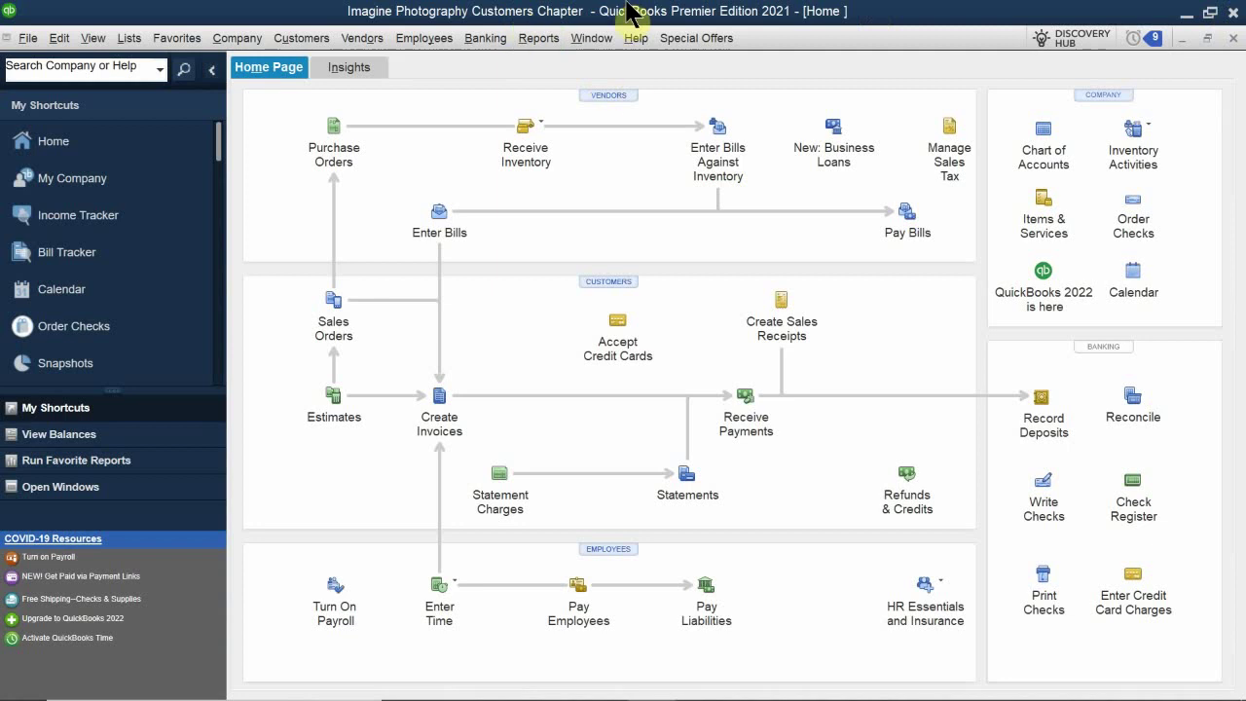
pyautogui.click(321, 39)
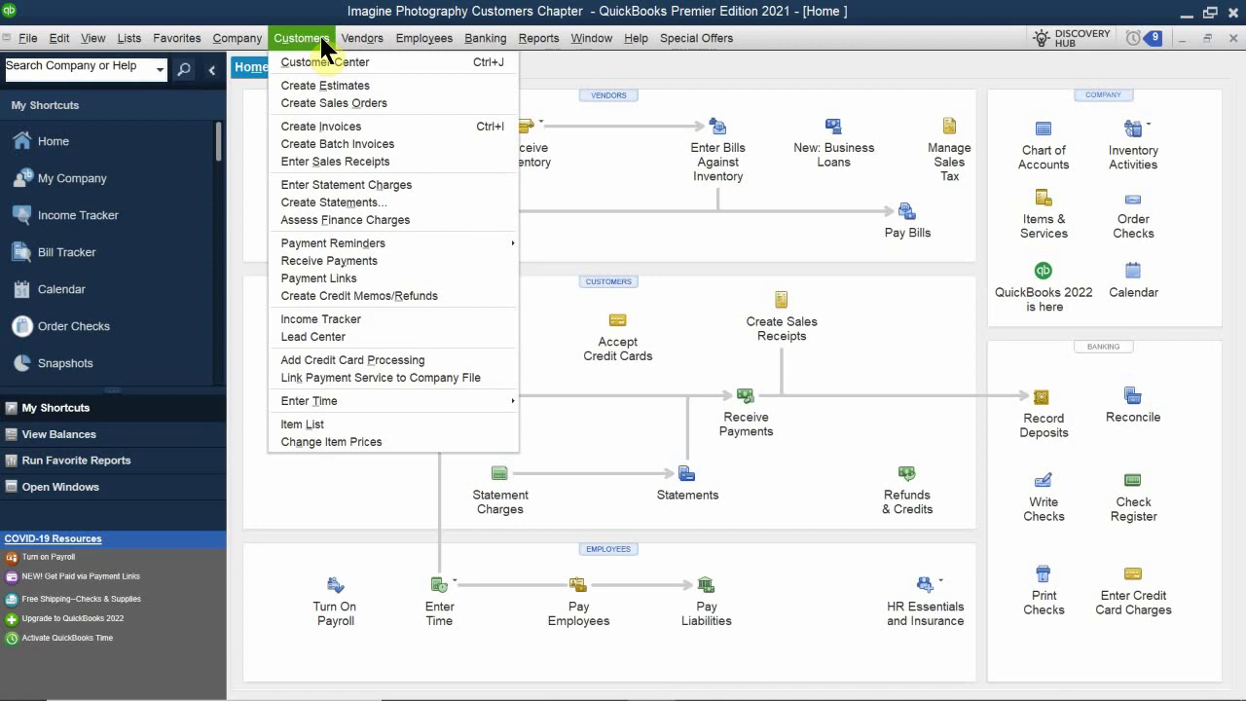
pyautogui.click(344, 151)
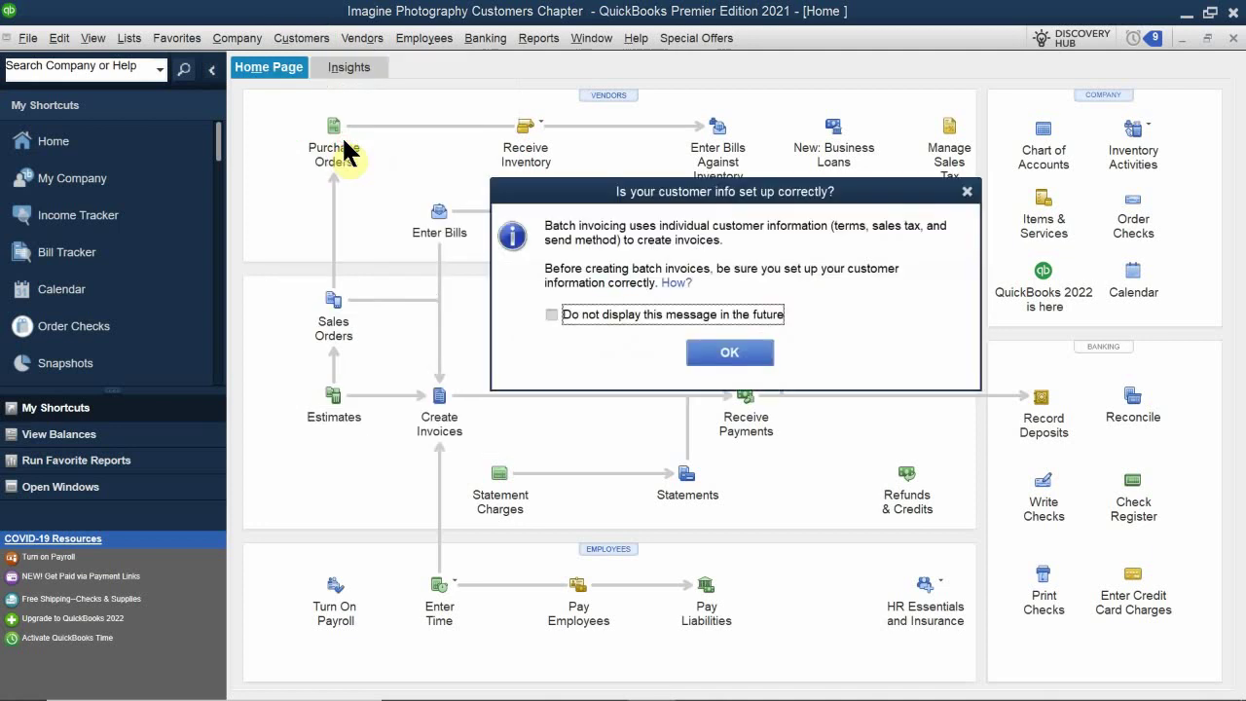
pyautogui.click(738, 352)
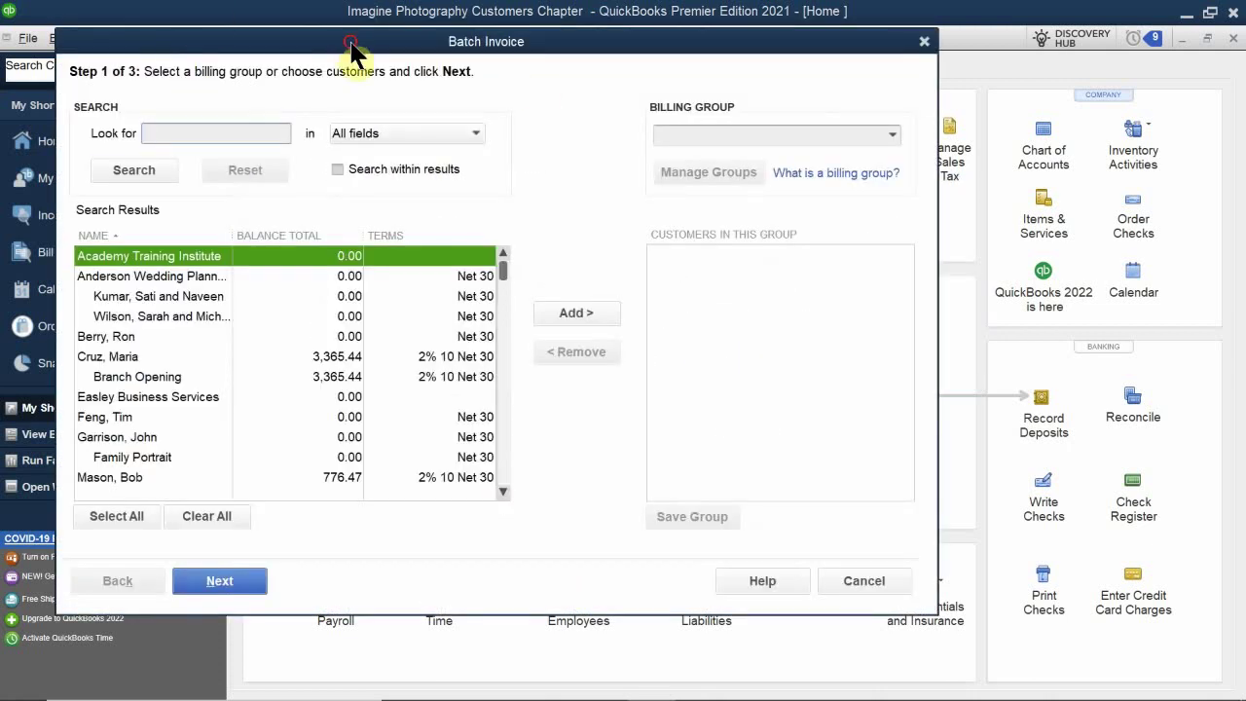
pyautogui.moveTo(351, 42); pyautogui.dragTo(395, 65)
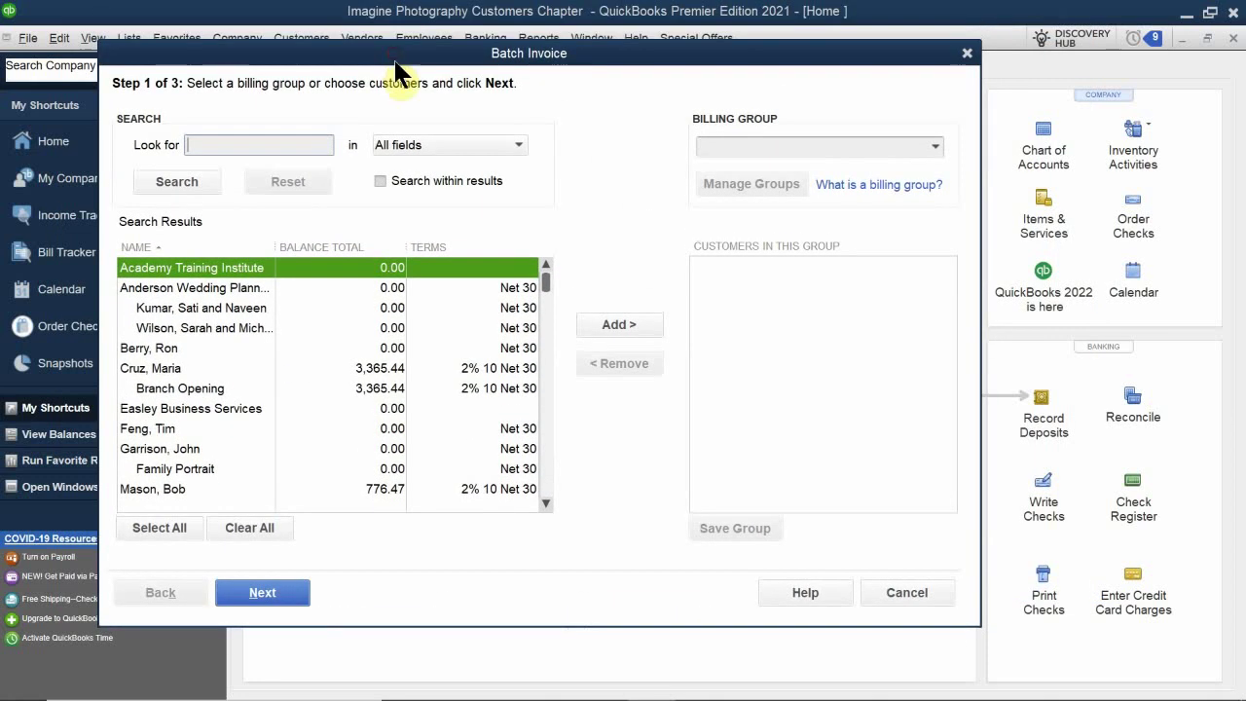
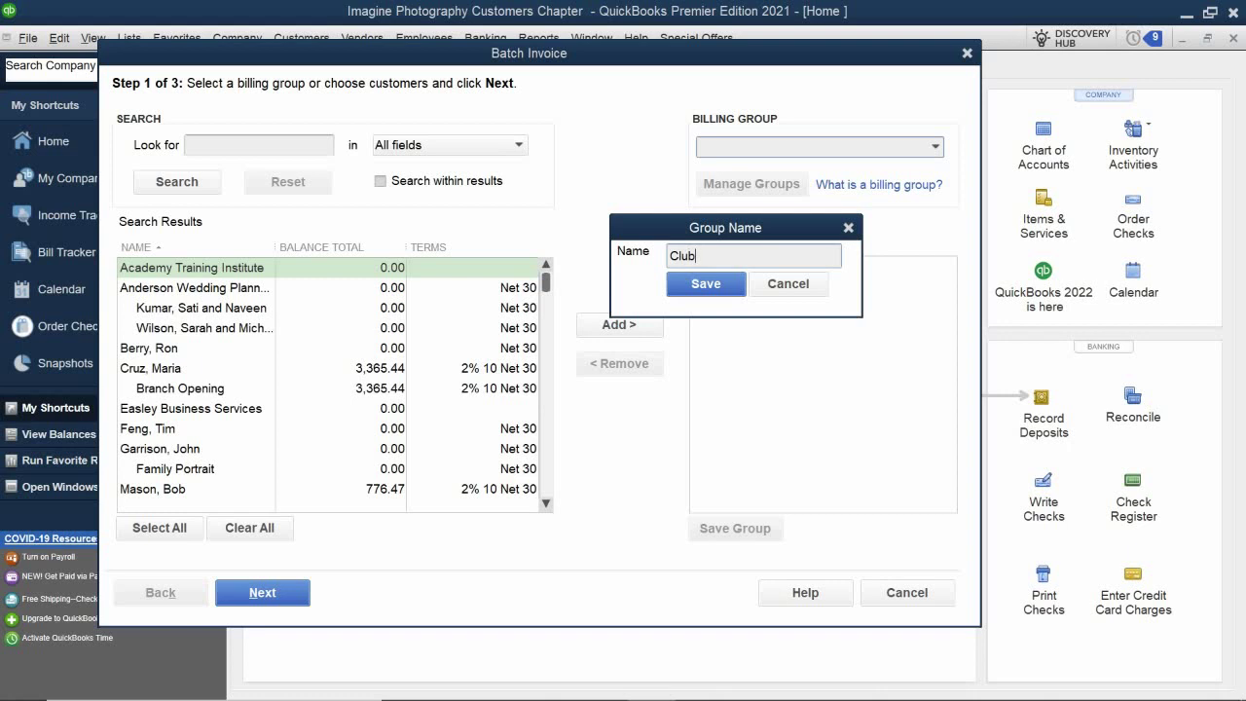
# Create and save a new billing group named Club Members.
pyautogui.write('Members')
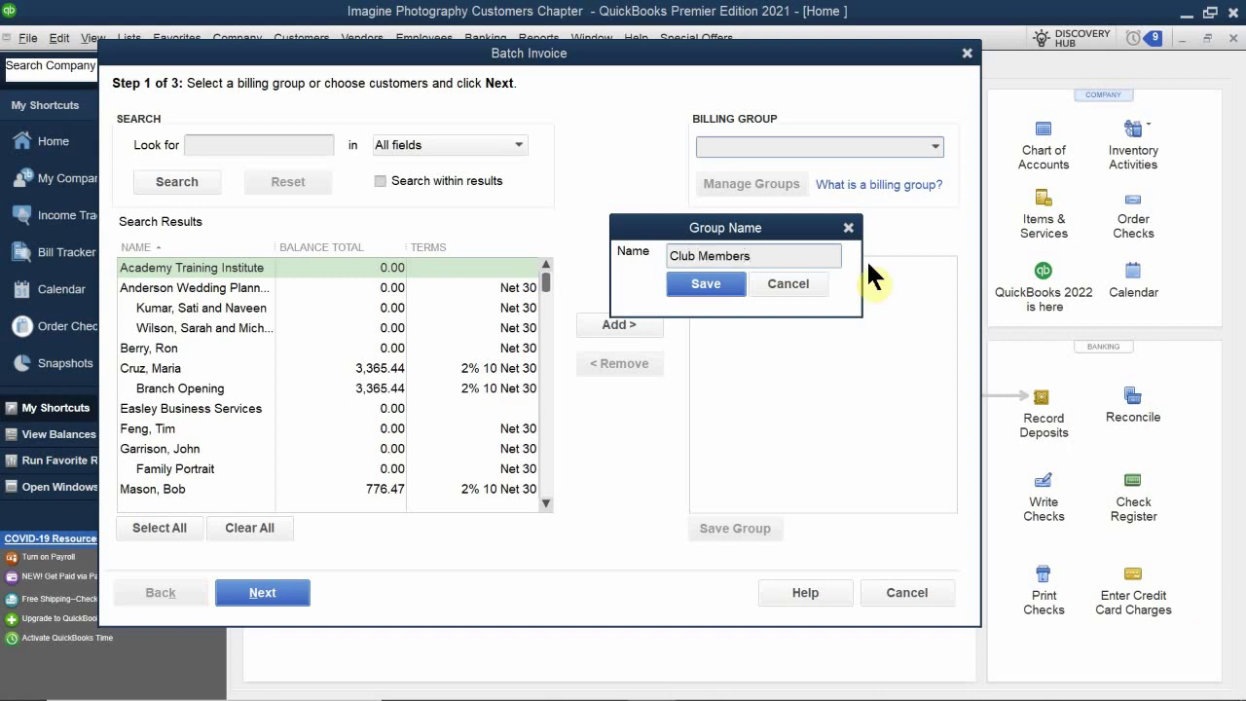
pyautogui.click(709, 282)
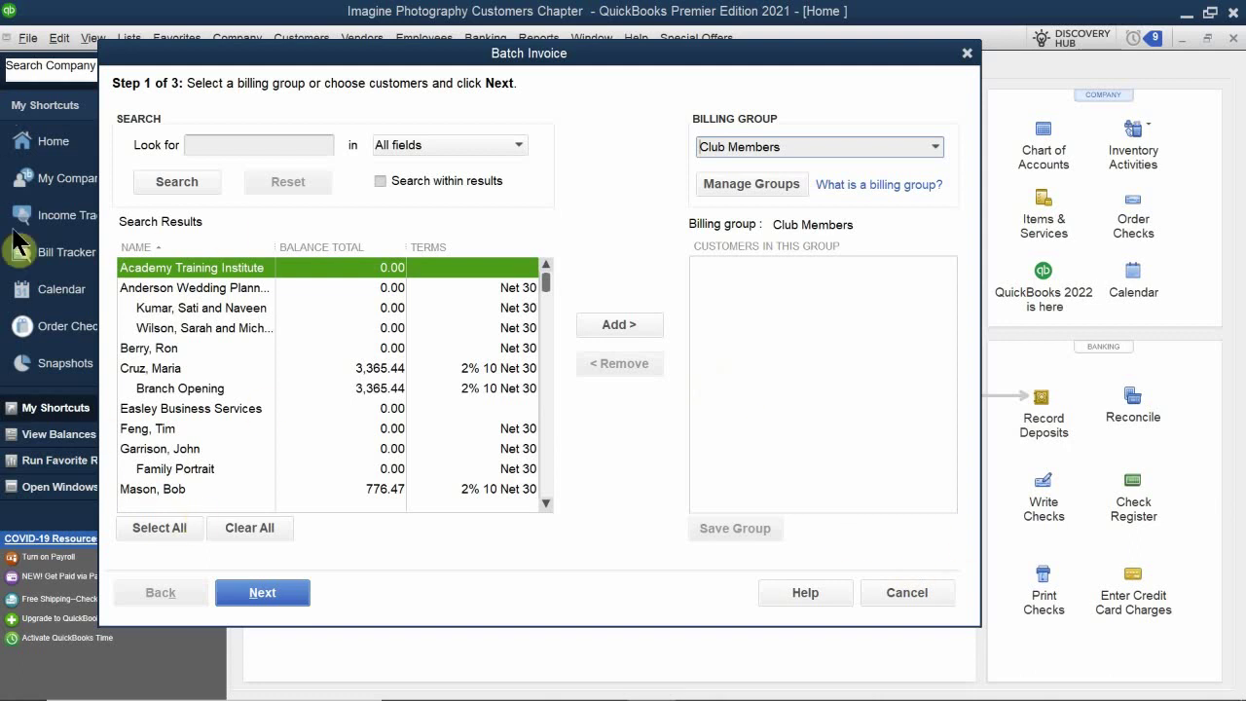
# Add the four individual photo club customers from the customer list to the Club Members billing group.
pyautogui.scroll(-1, 171, 366)
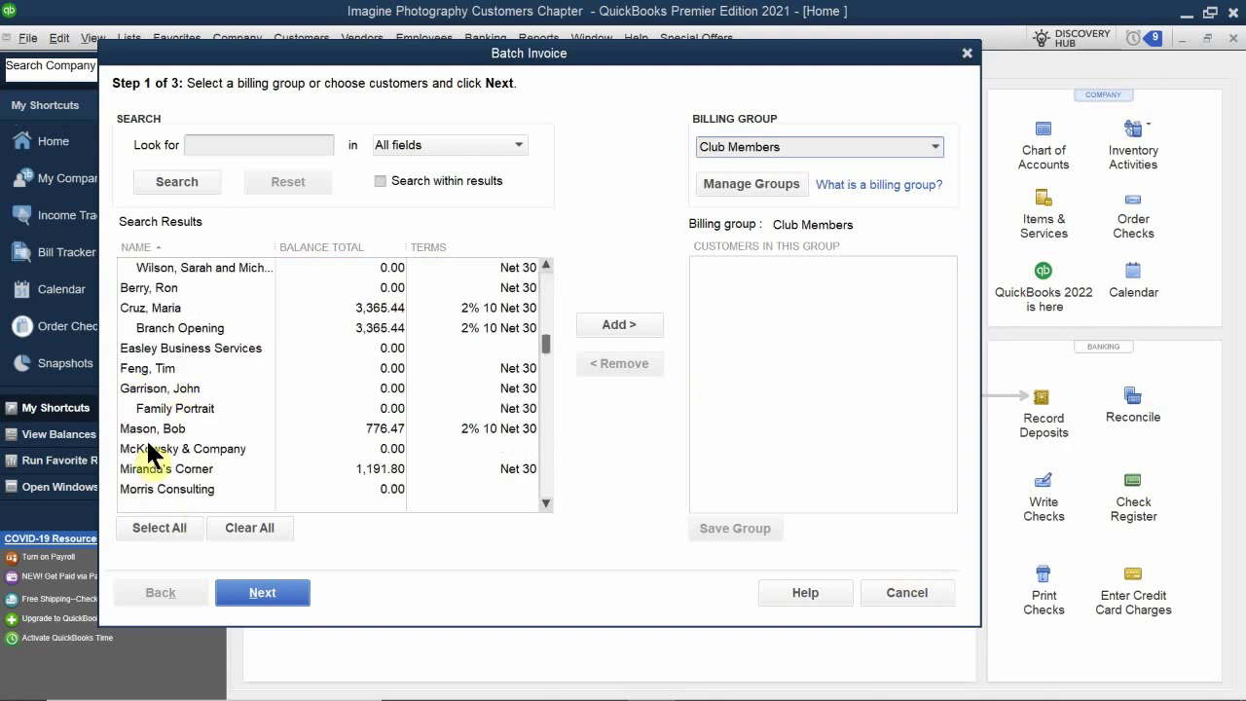
pyautogui.doubleClick(164, 370)
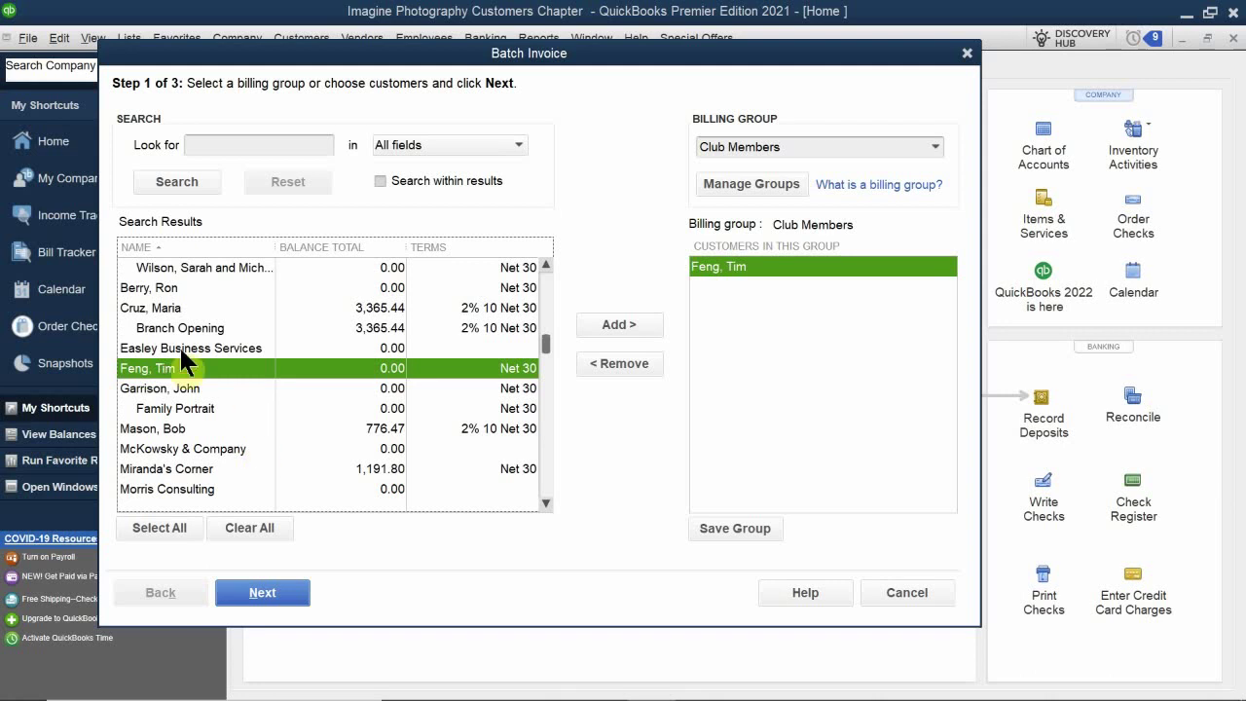
pyautogui.click(151, 429)
pyautogui.doubleClick(152, 428)
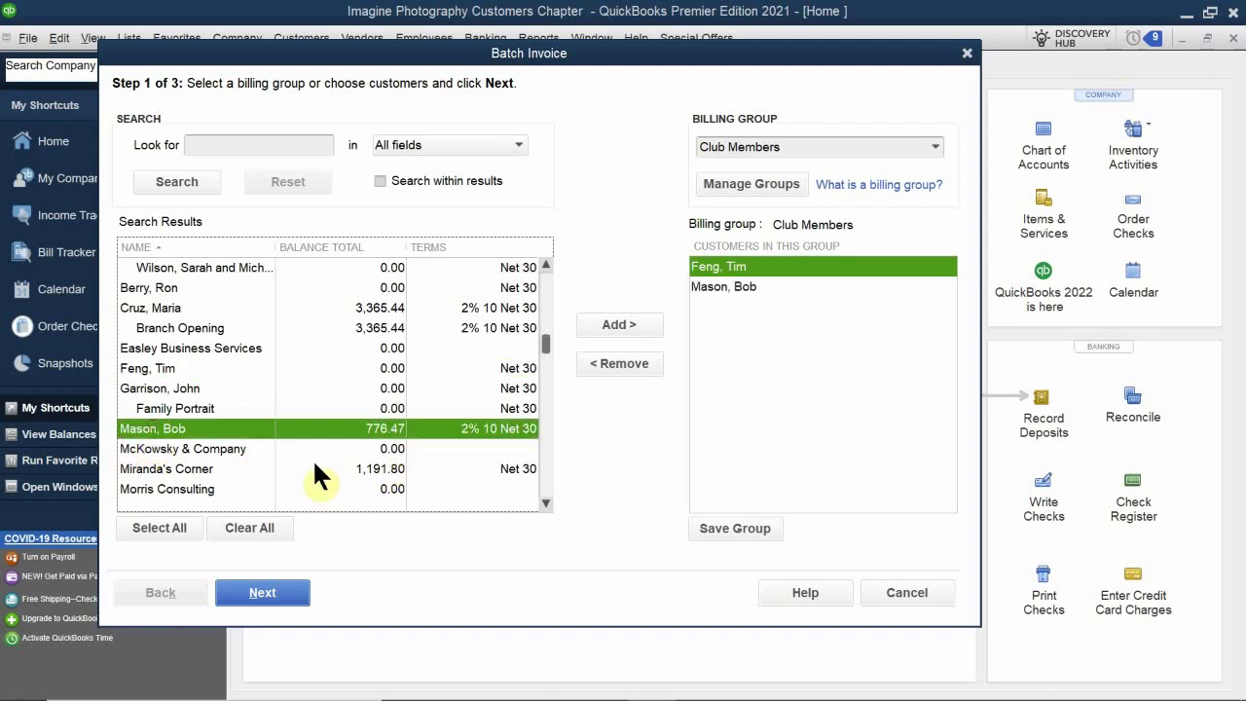
pyautogui.scroll(-2, 311, 468)
pyautogui.scroll(-1, 282, 467)
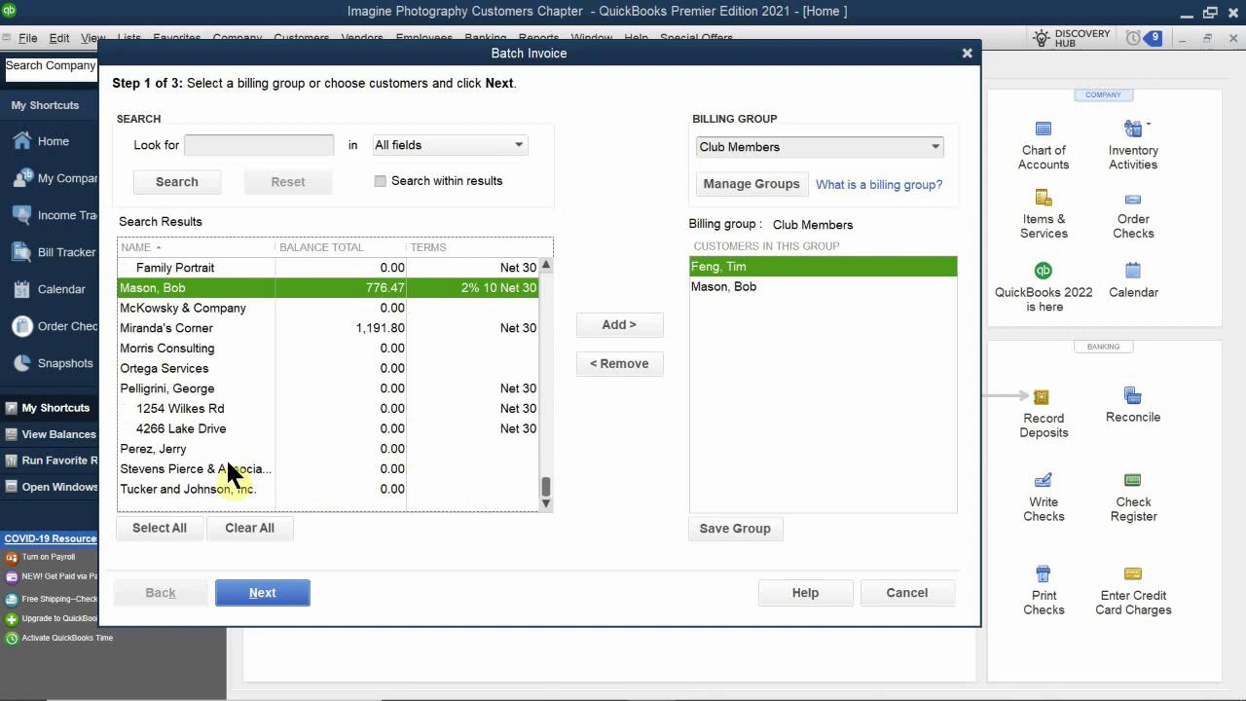
pyautogui.click(156, 449)
pyautogui.doubleClick(158, 450)
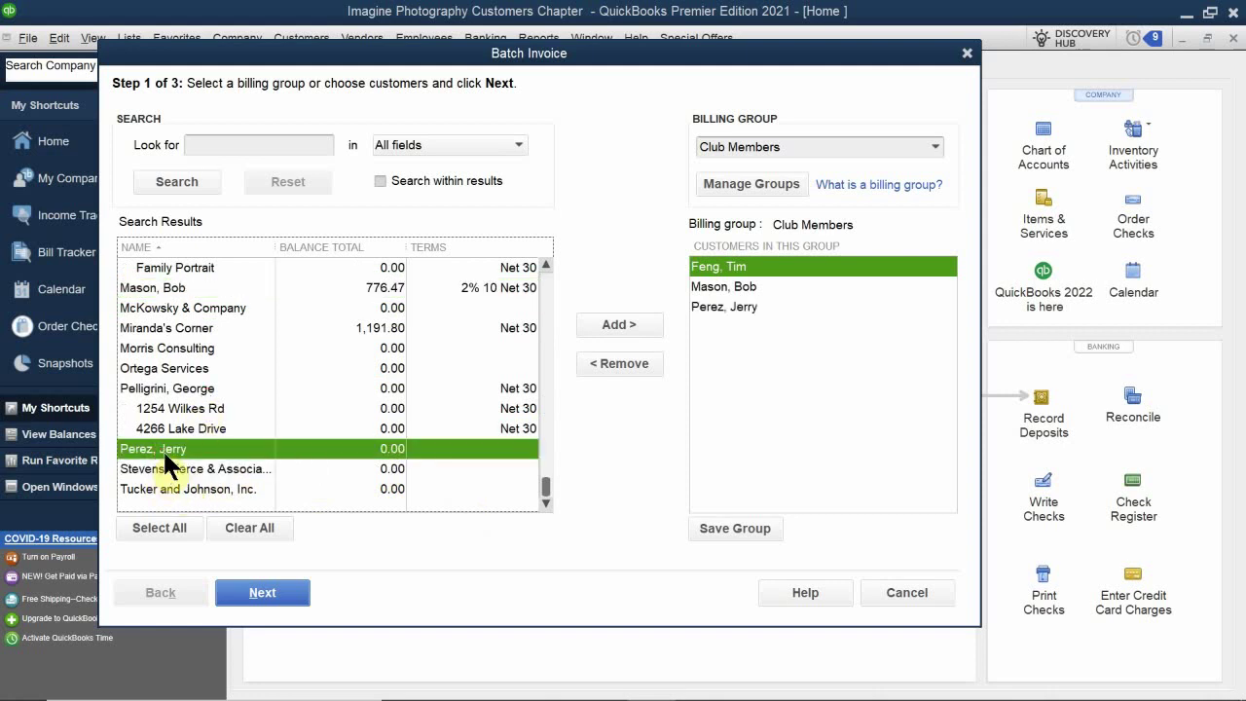
pyautogui.scroll(4, 162, 448)
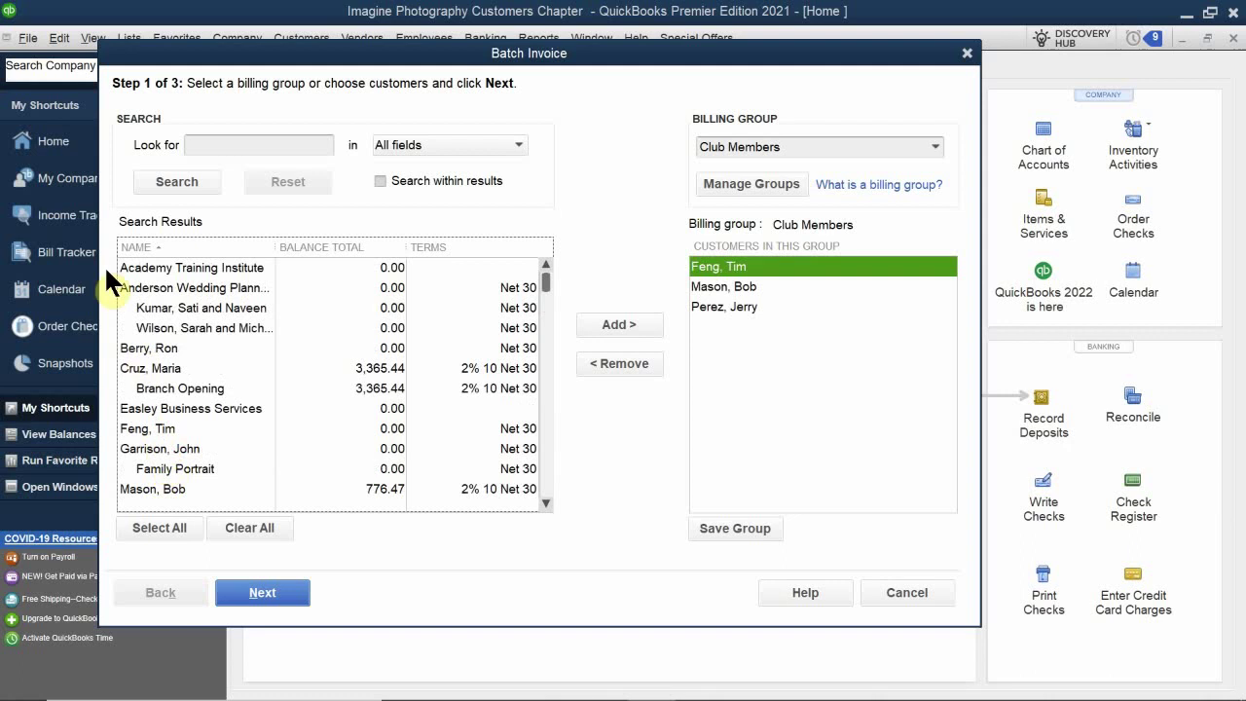
pyautogui.doubleClick(169, 346)
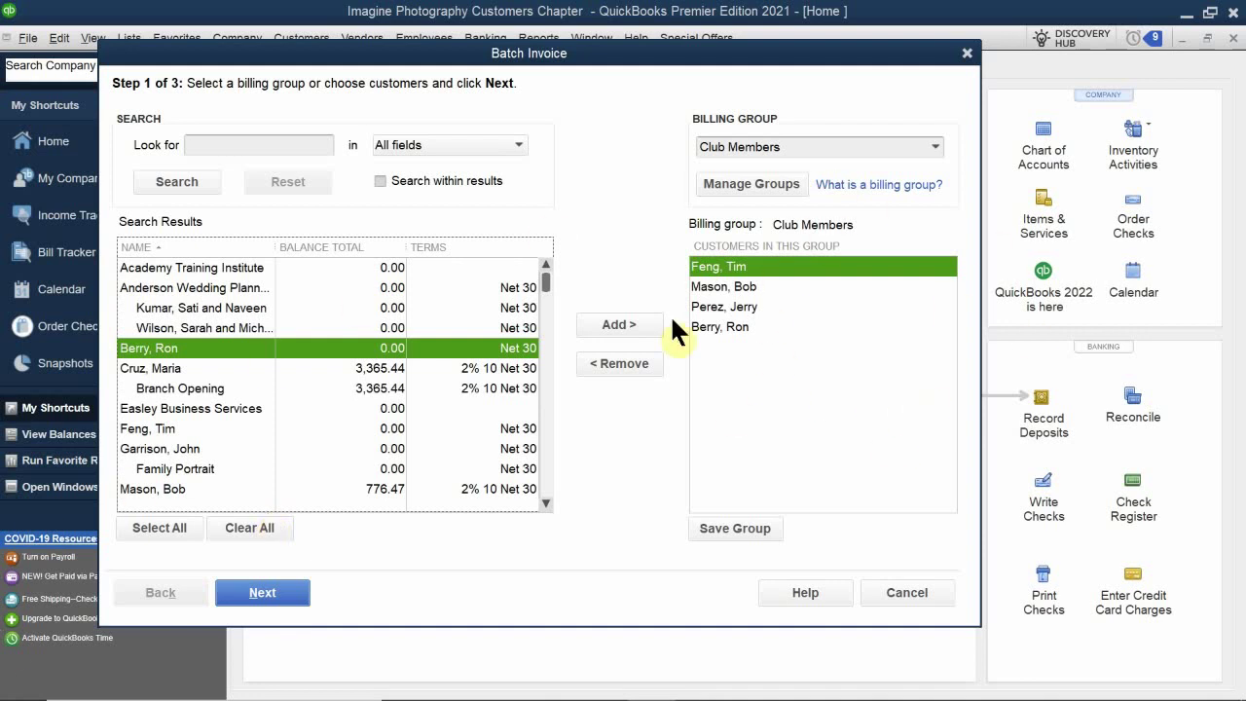
# Save the Club Members billing group and continue to choosing the line items for the batch invoice.
pyautogui.click(885, 150)
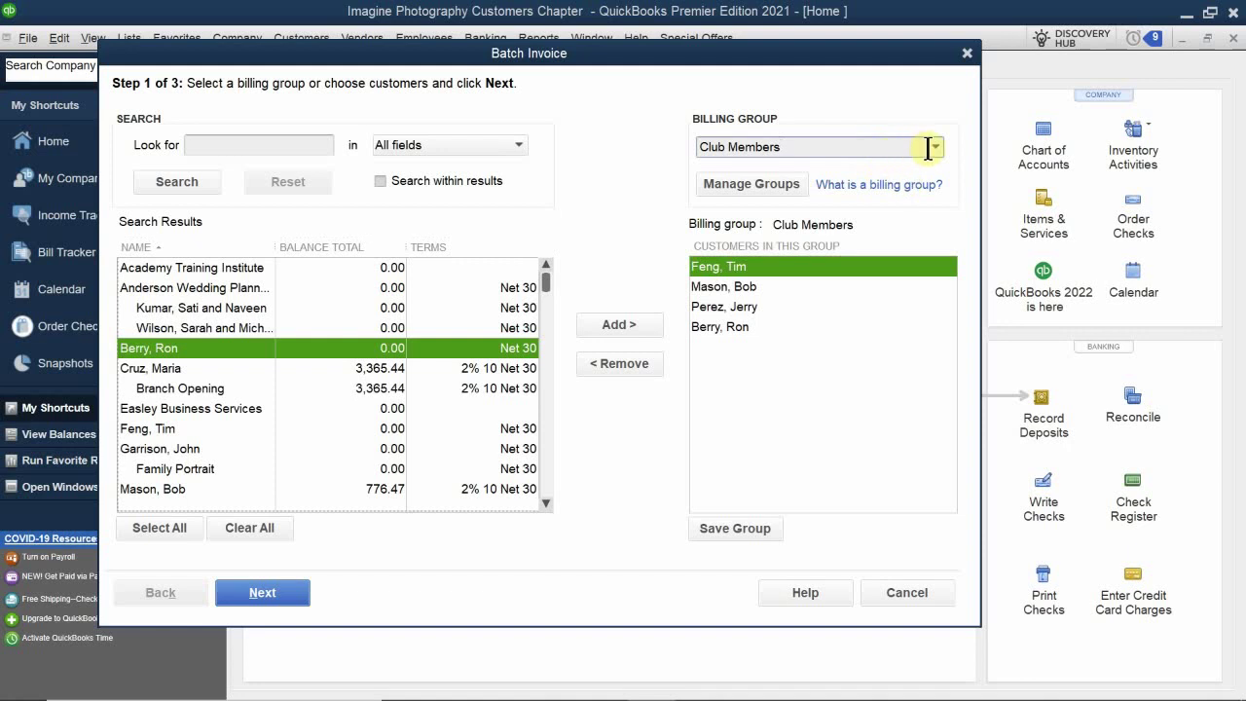
pyautogui.click(932, 150)
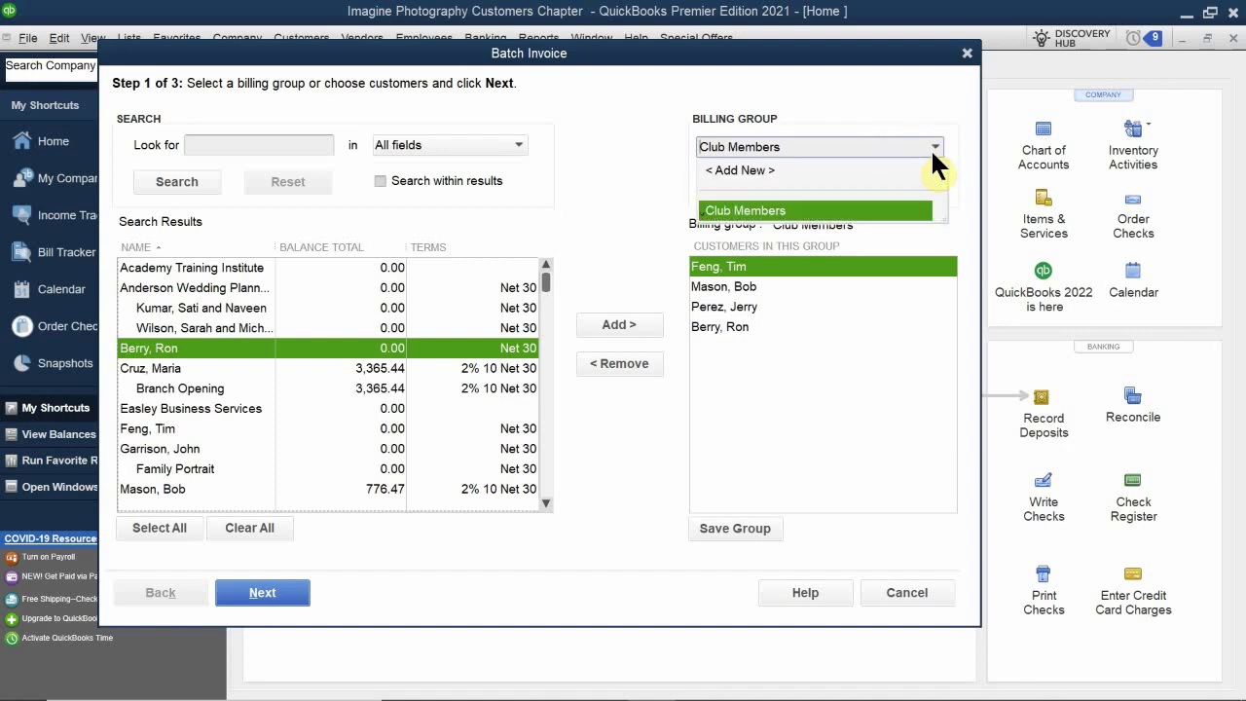
pyautogui.click(932, 149)
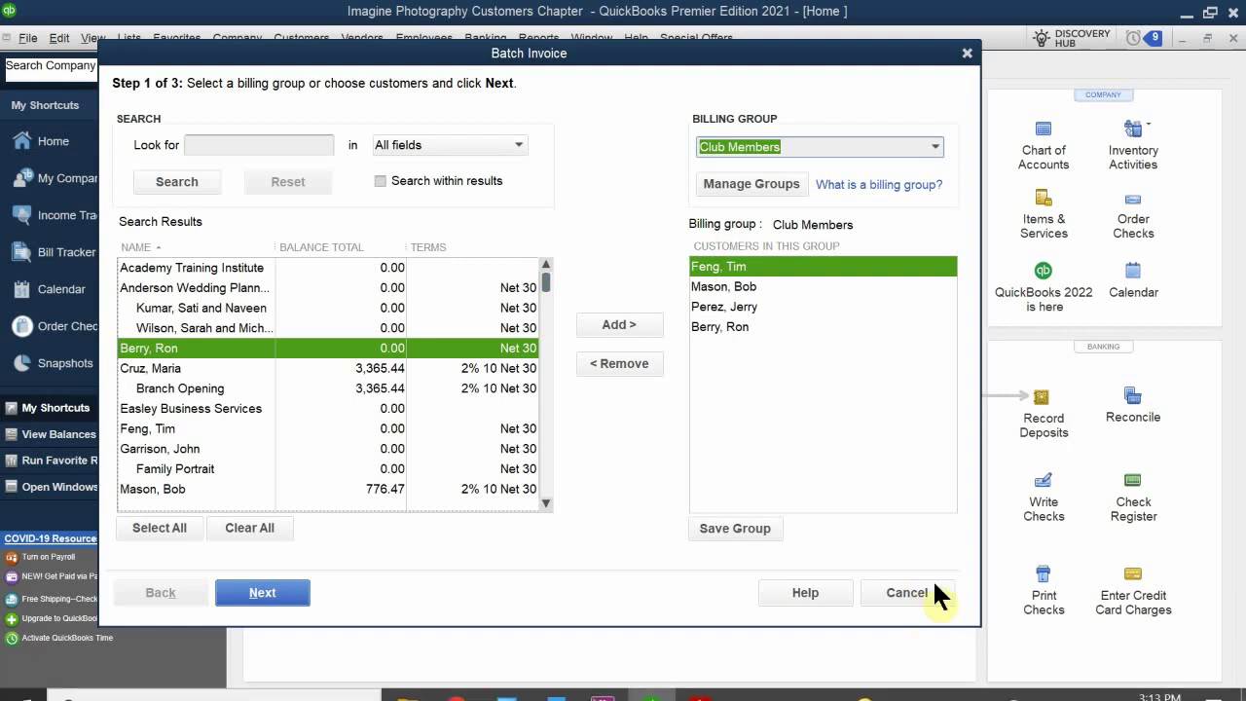
pyautogui.click(725, 528)
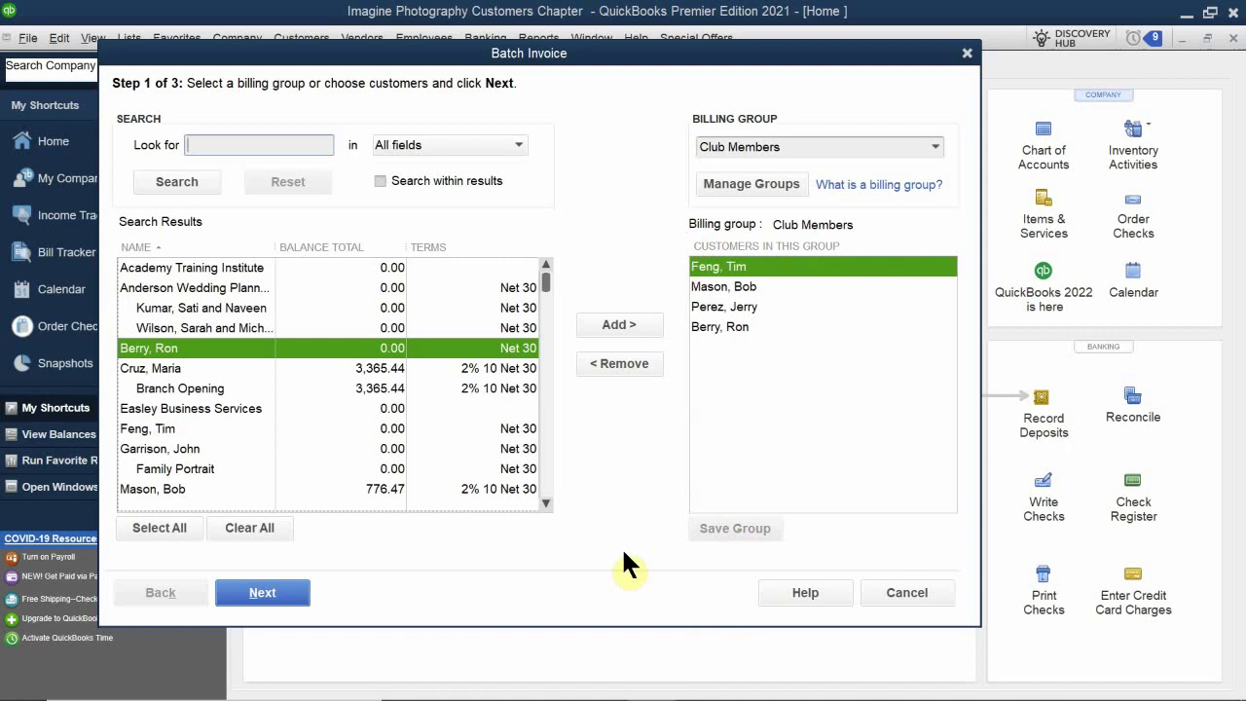
pyautogui.click(264, 589)
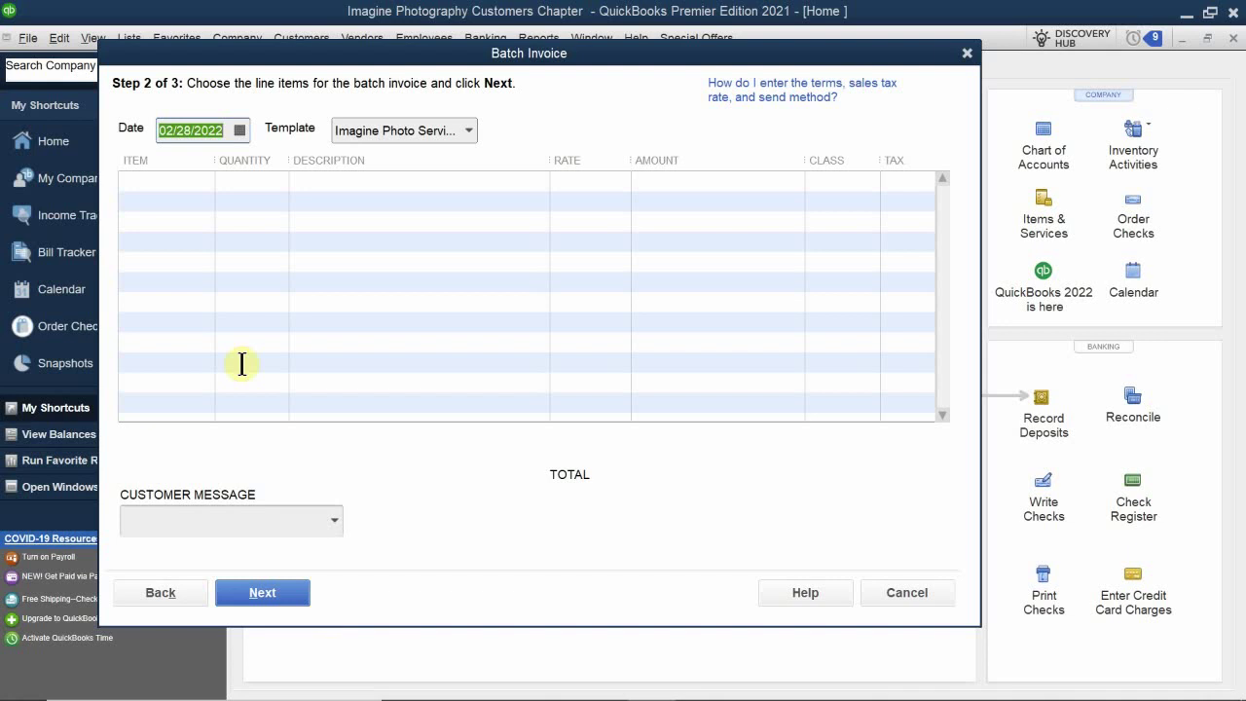
# Add the Dues item to the first line of the batch invoice with a quantity of 1.
pyautogui.click(169, 184)
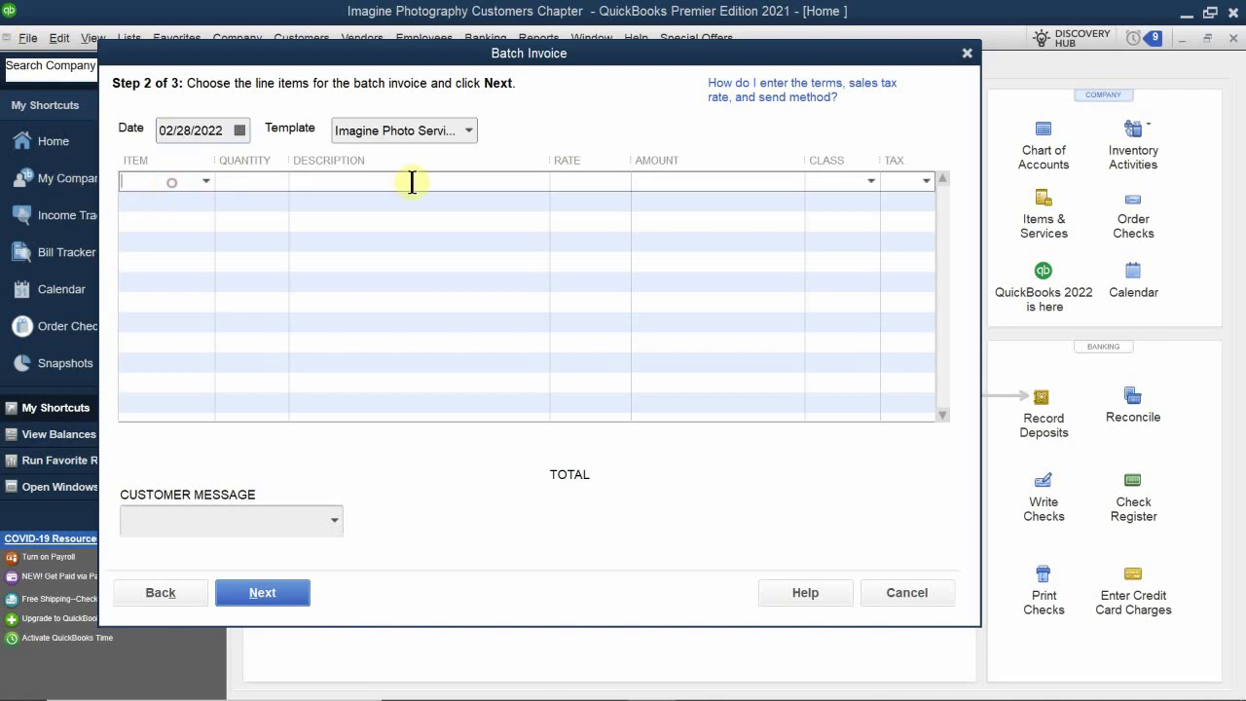
pyautogui.write('Du')
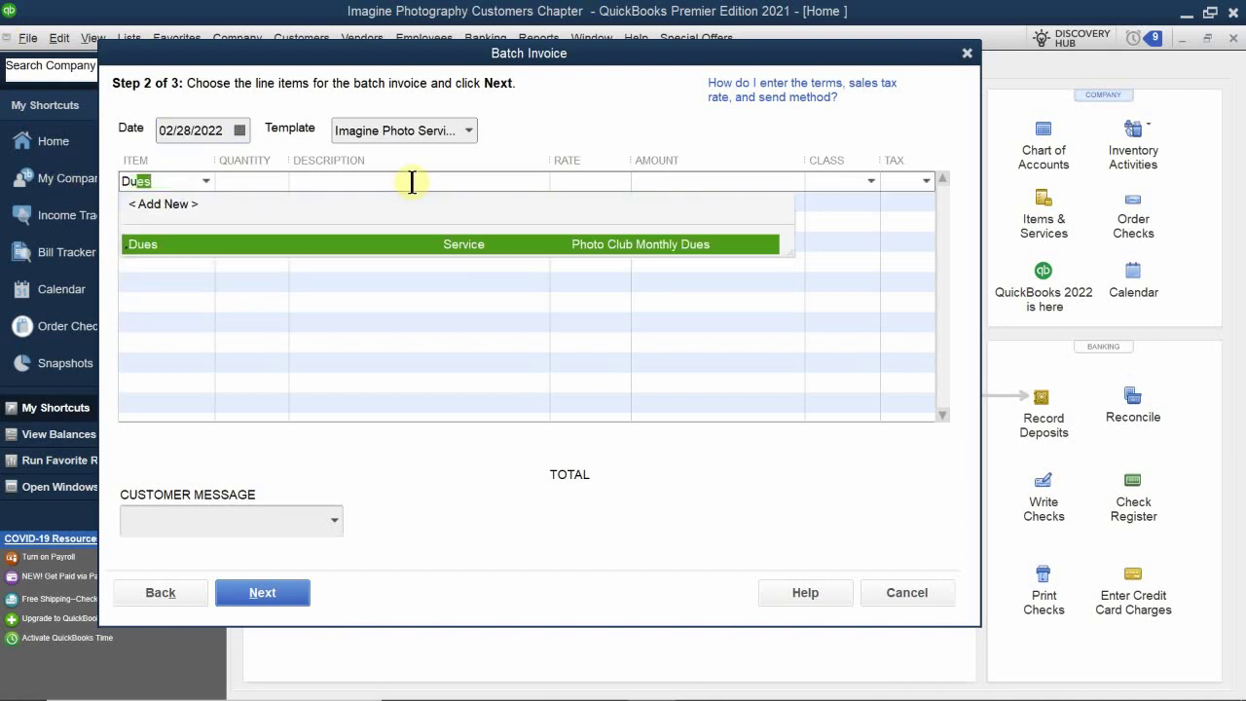
pyautogui.write('e')
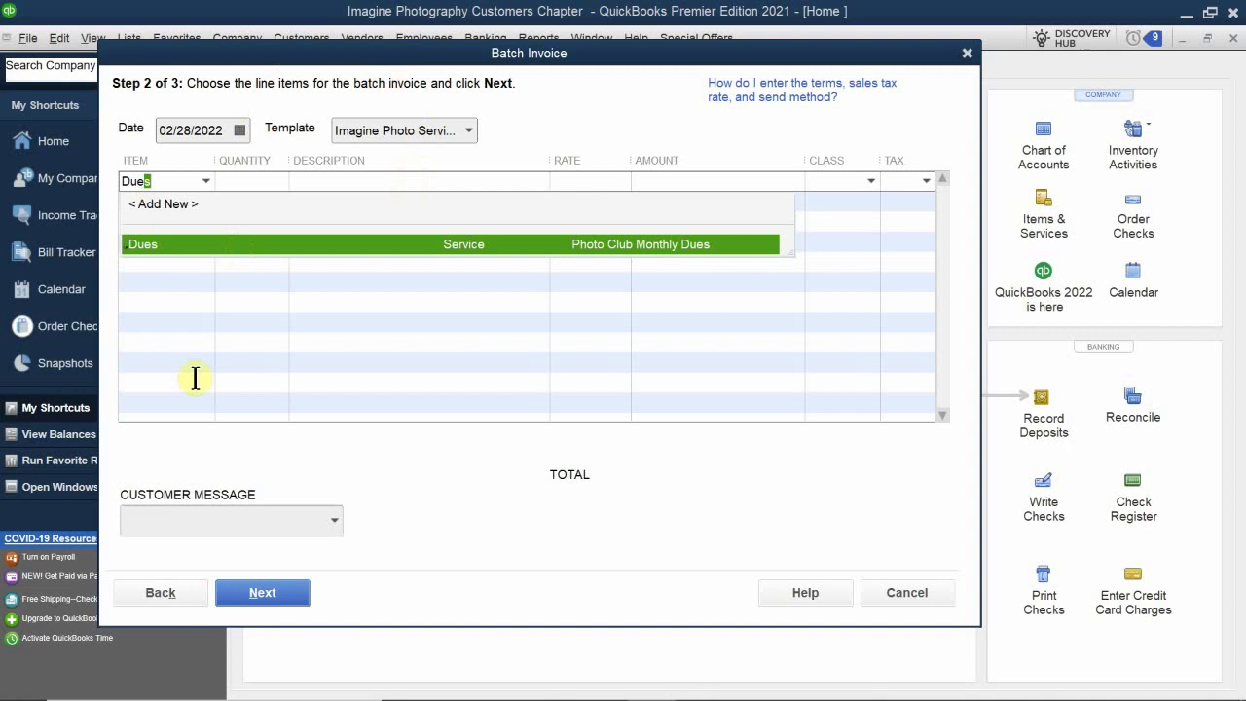
pyautogui.click(192, 246)
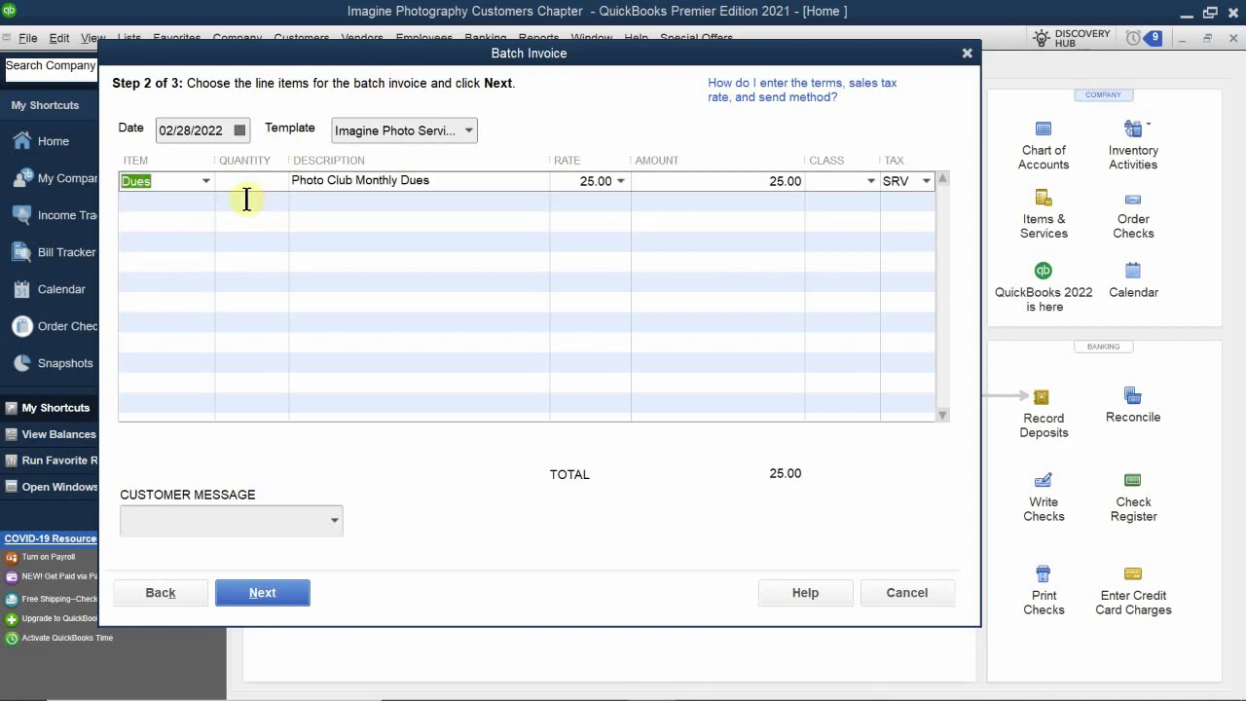
pyautogui.click(256, 187)
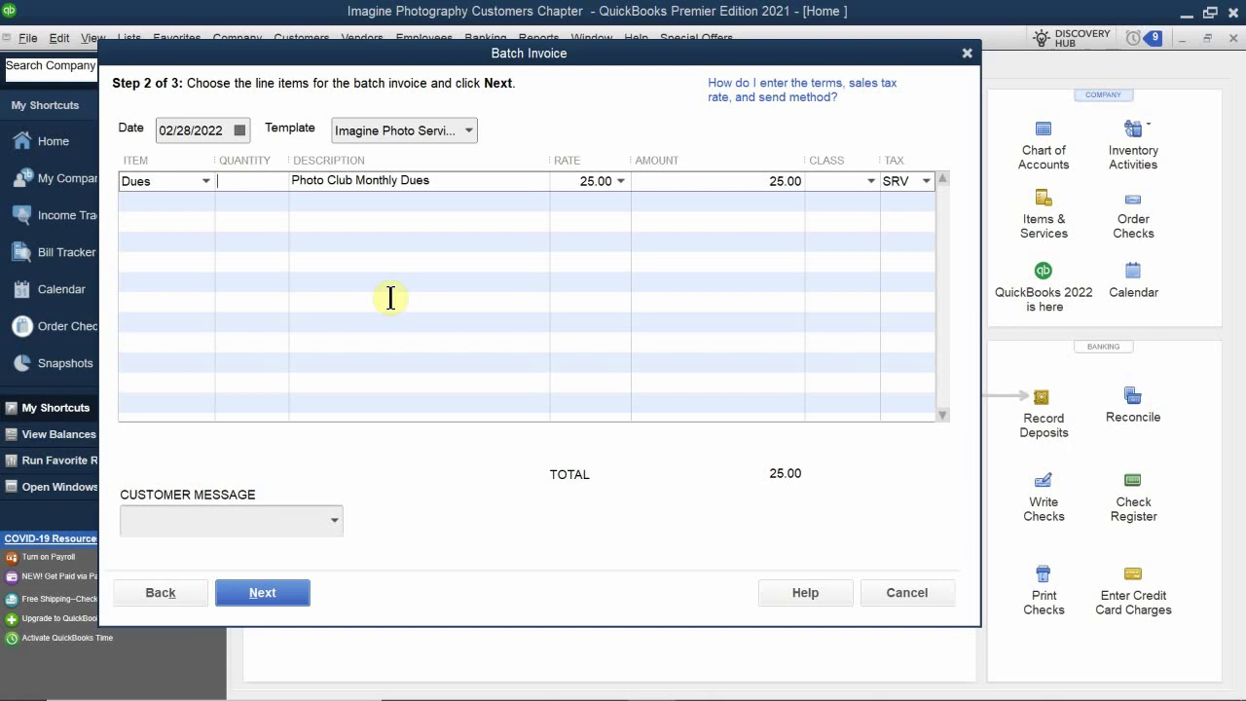
pyautogui.write('1')
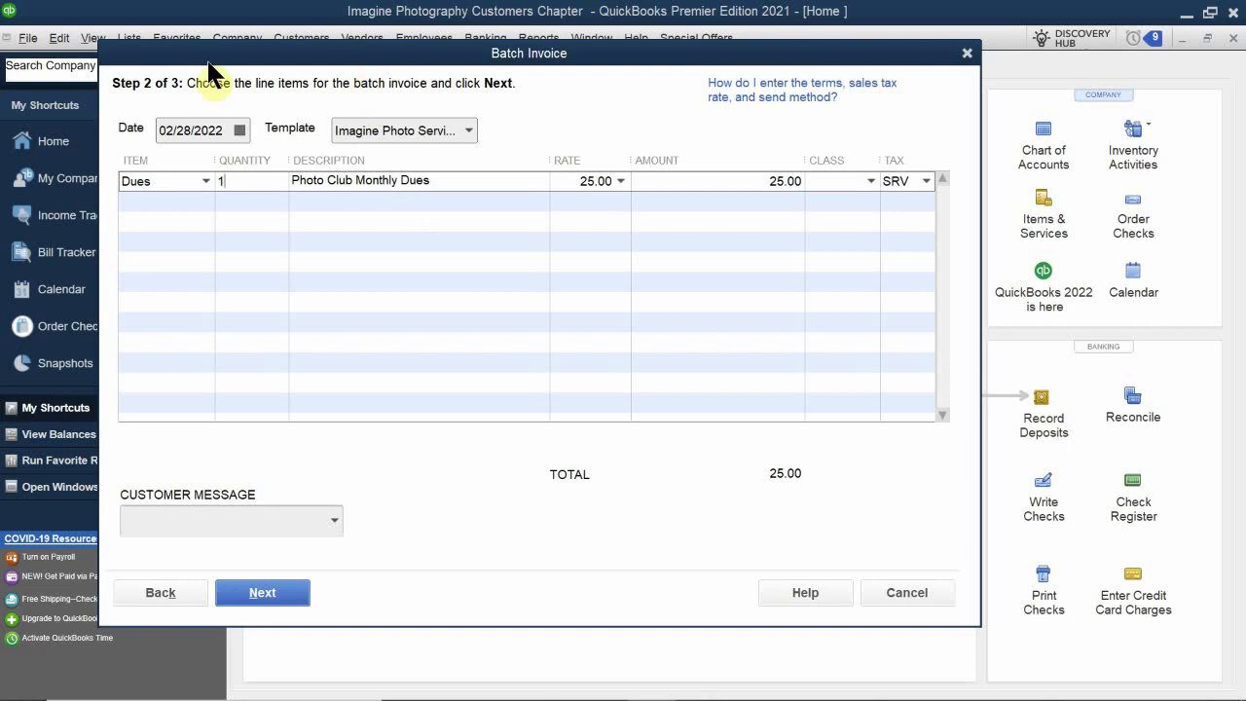
pyautogui.click(239, 131)
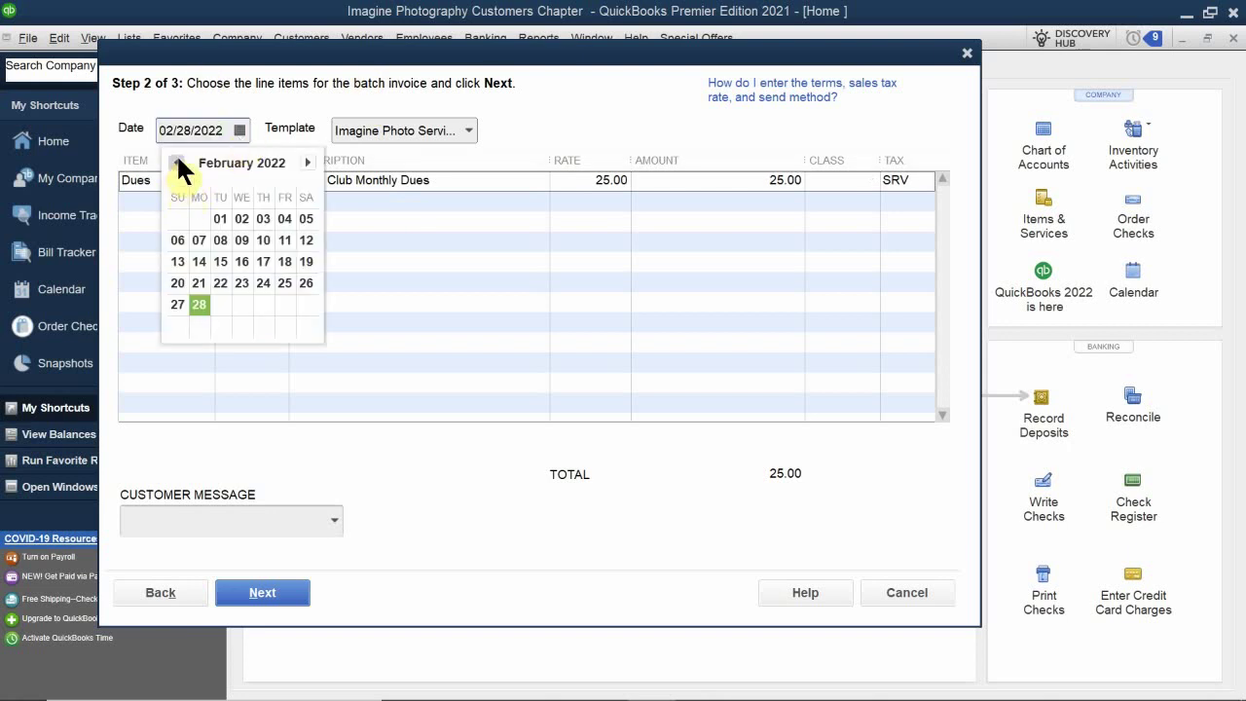
pyautogui.click(220, 219)
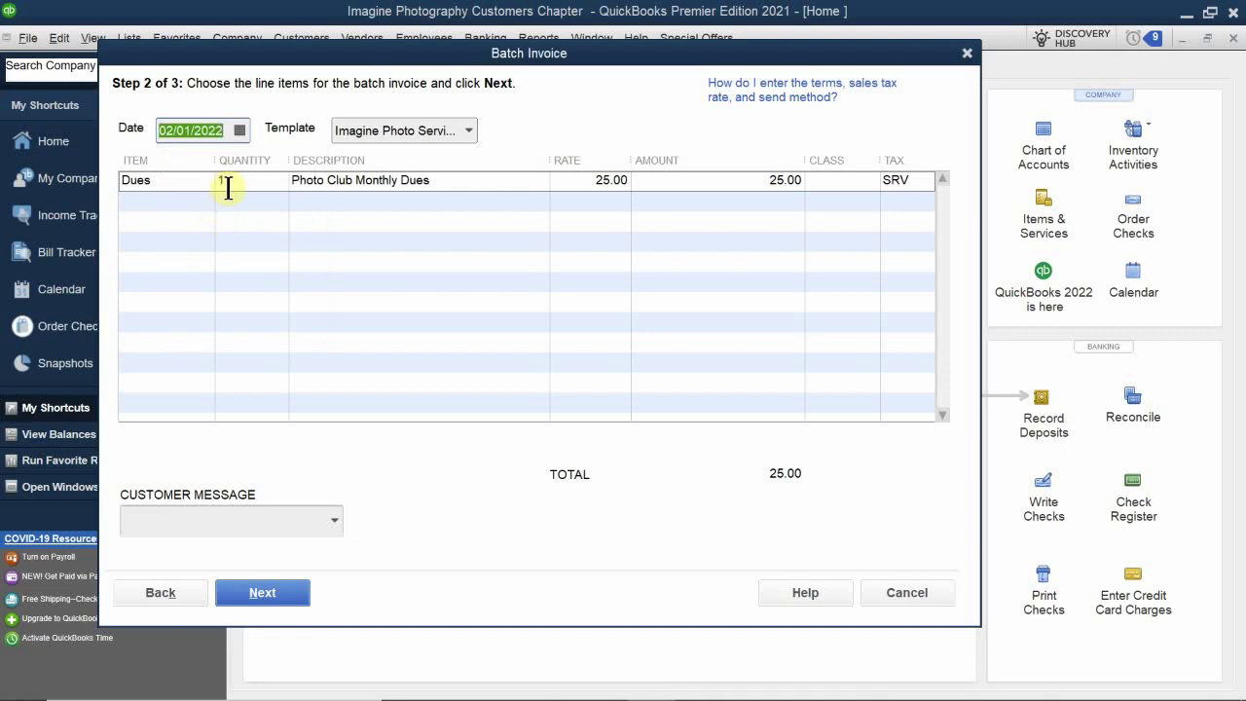
pyautogui.click(239, 130)
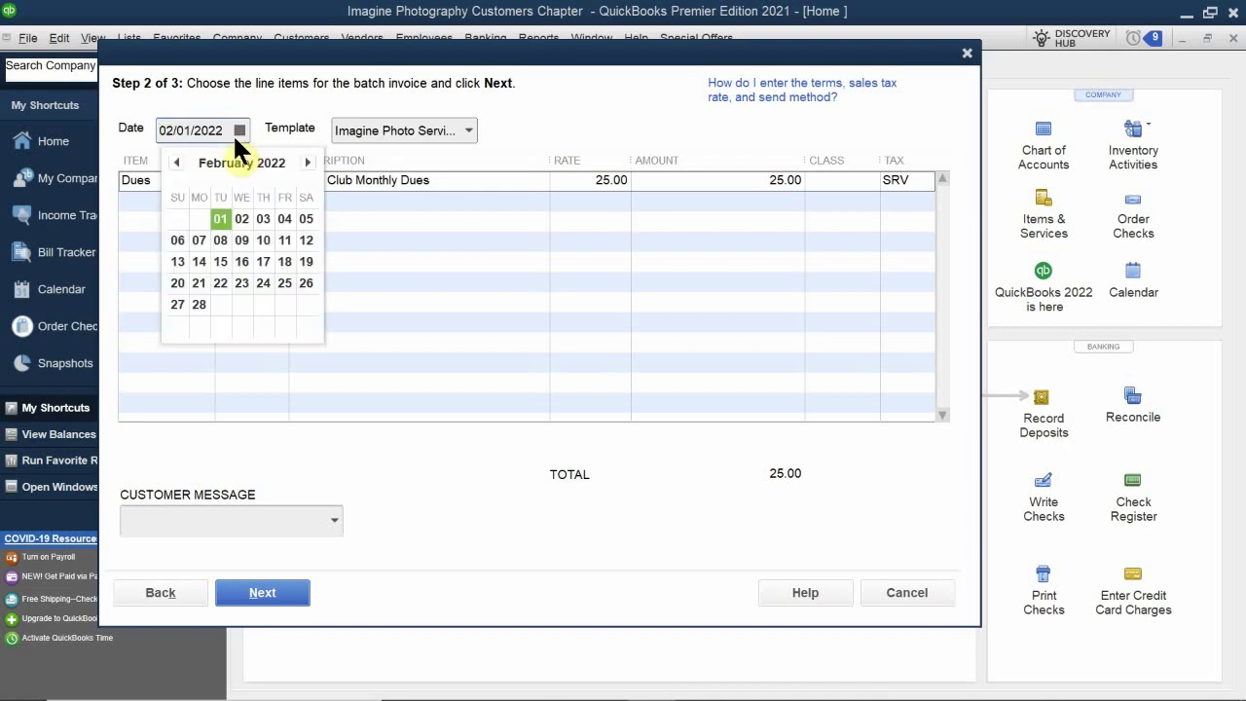
pyautogui.click(199, 303)
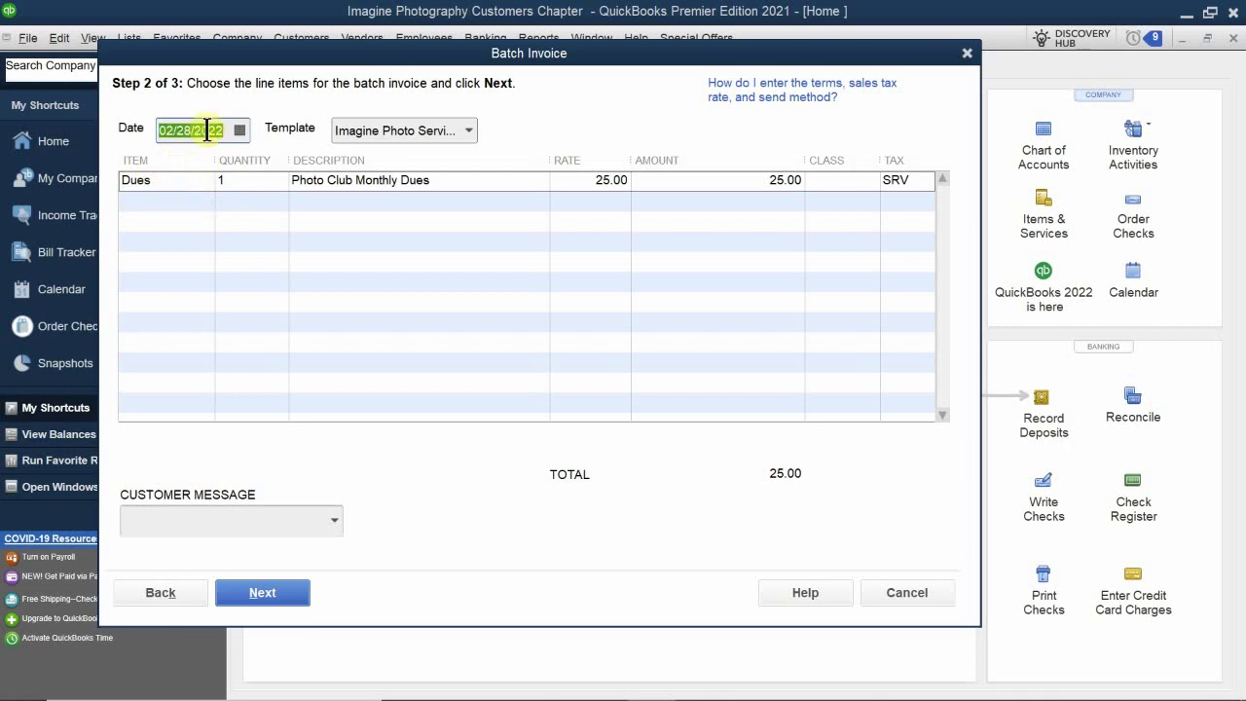
# Set the batch invoice date to 02/15/2022 and enter the customer message "Thank you for your business.".
pyautogui.click(239, 130)
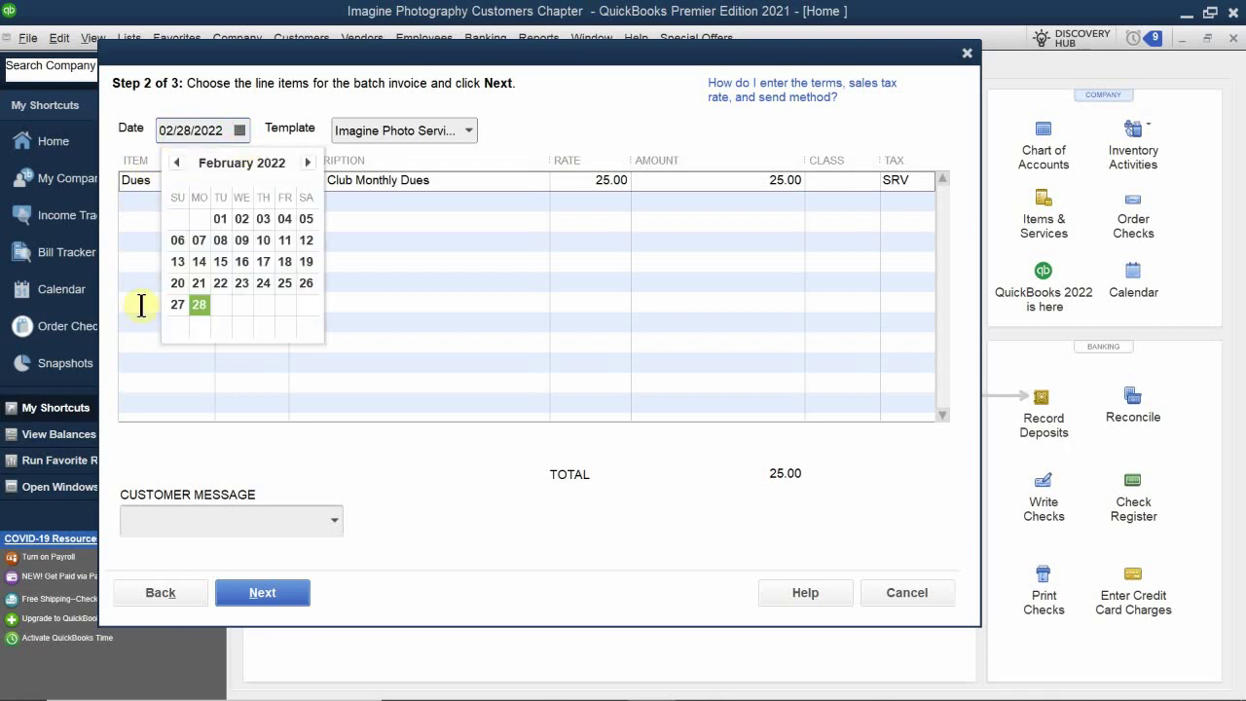
pyautogui.click(221, 261)
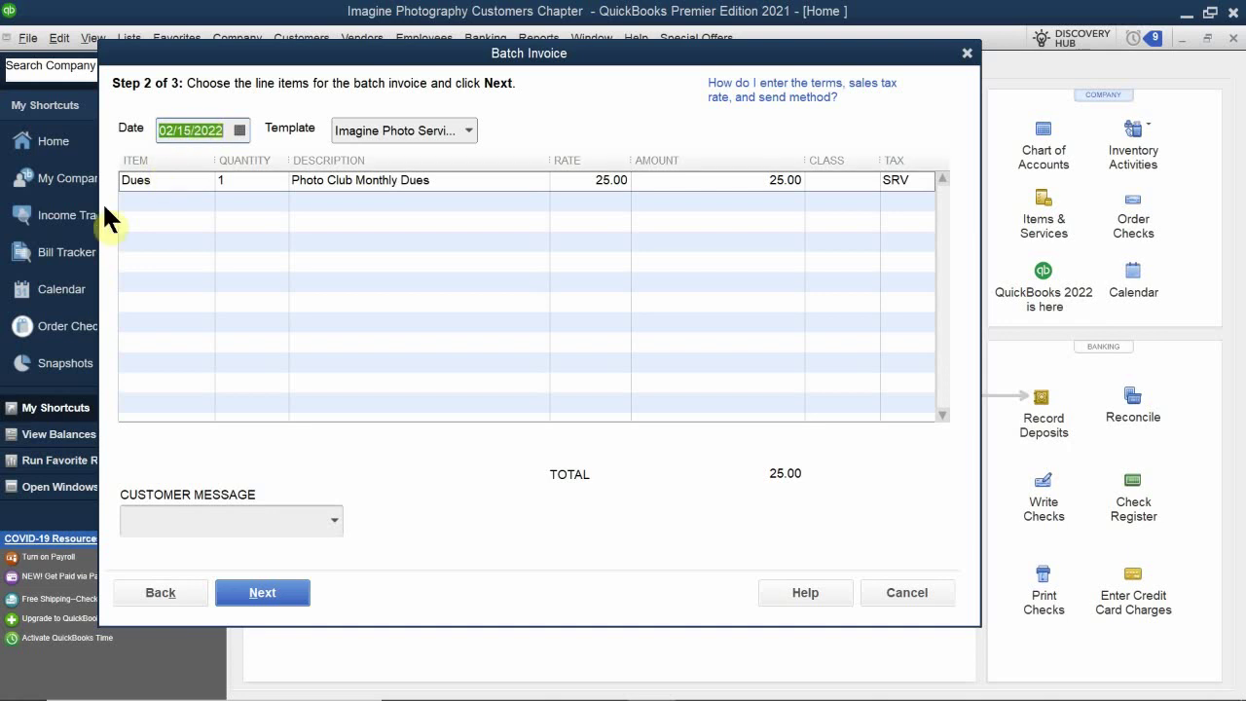
pyautogui.click(187, 518)
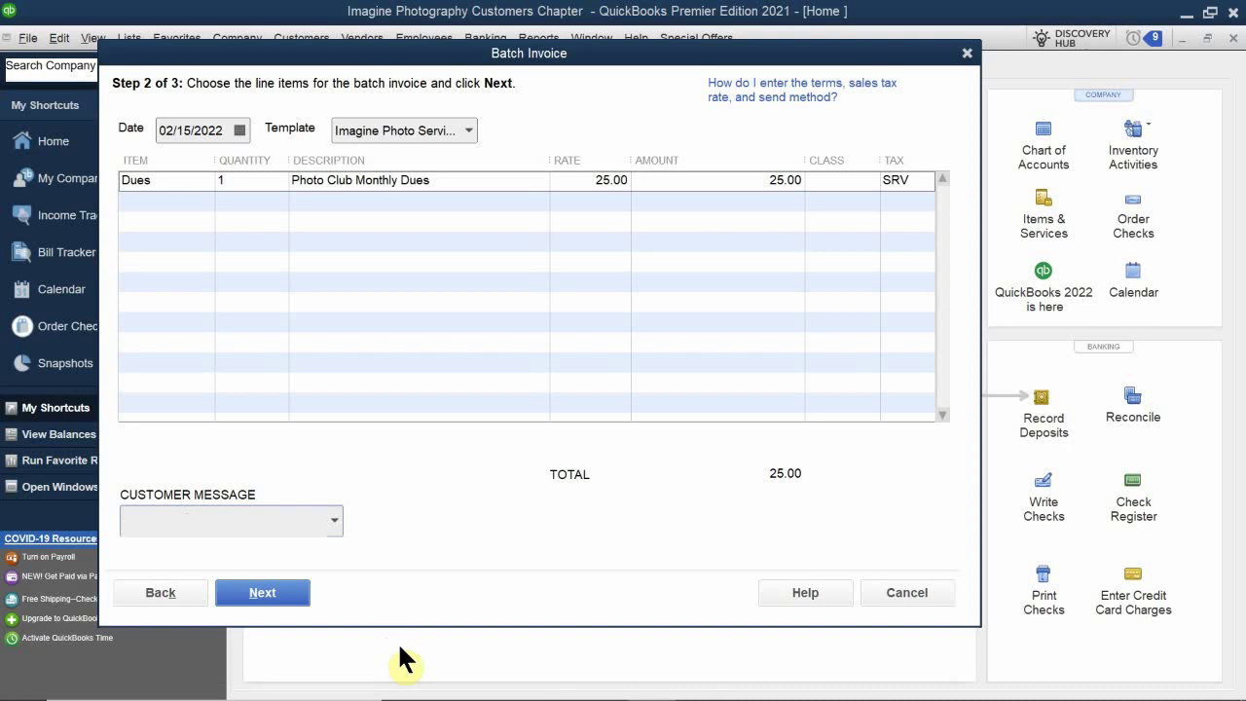
pyautogui.write('Thank you for your business.')
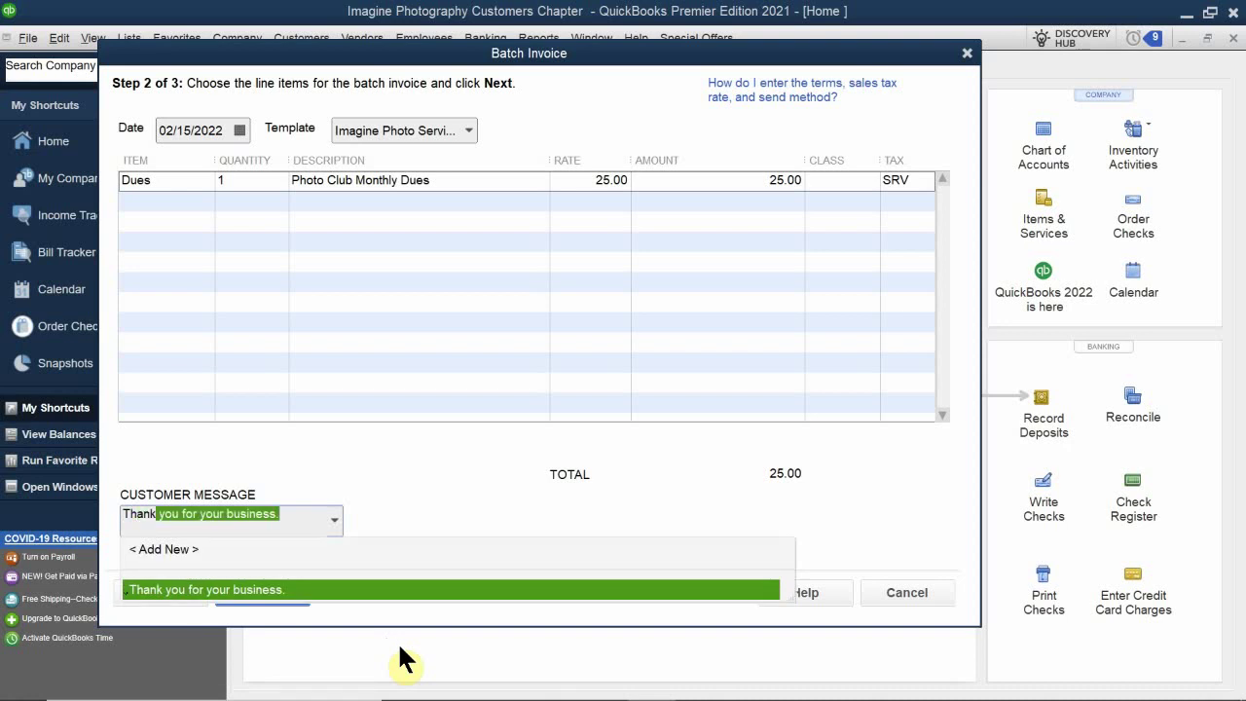
# Continue to the review list of the batch invoice and check the payment terms of each of the four customers.
pyautogui.click(270, 589)
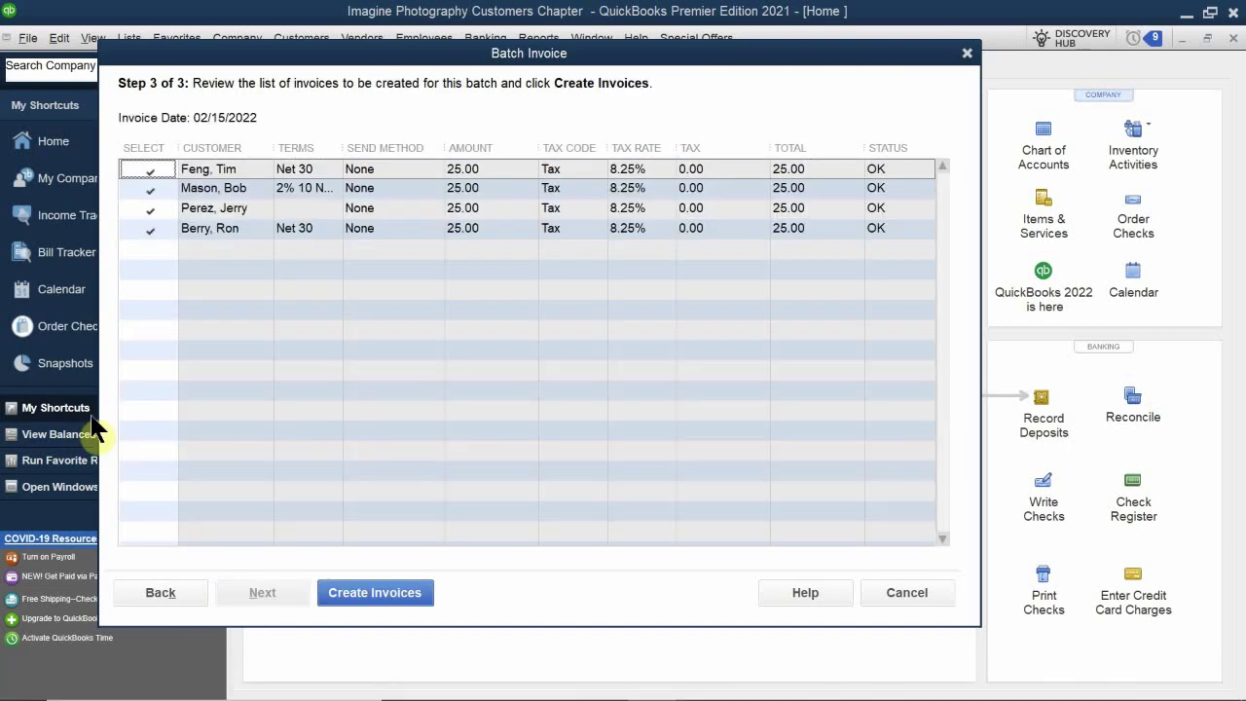
pyautogui.click(213, 202)
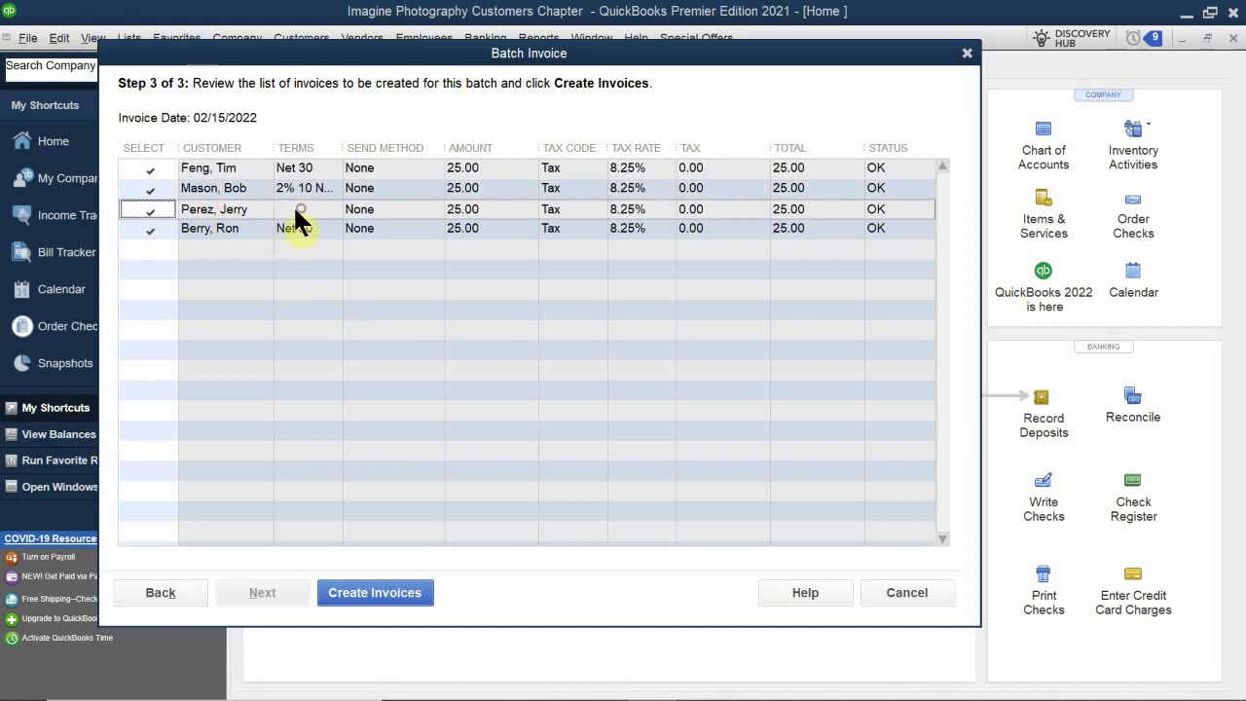
pyautogui.click(290, 182)
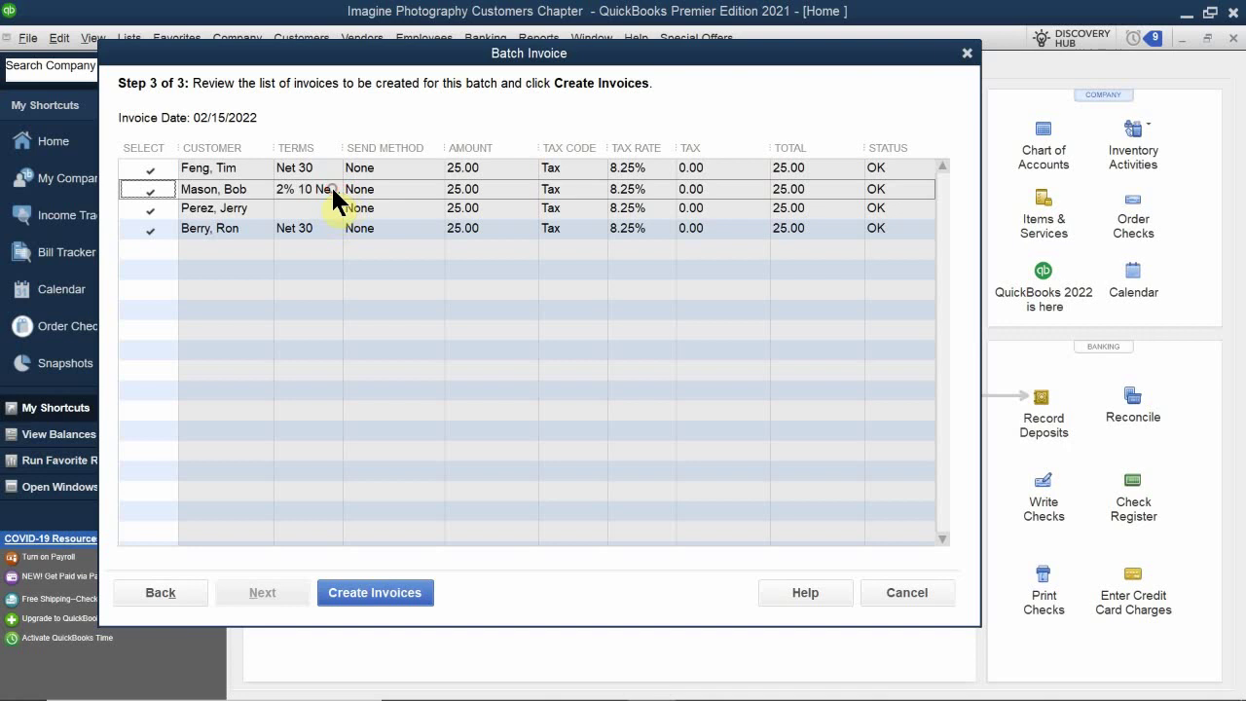
pyautogui.click(333, 208)
pyautogui.click(333, 228)
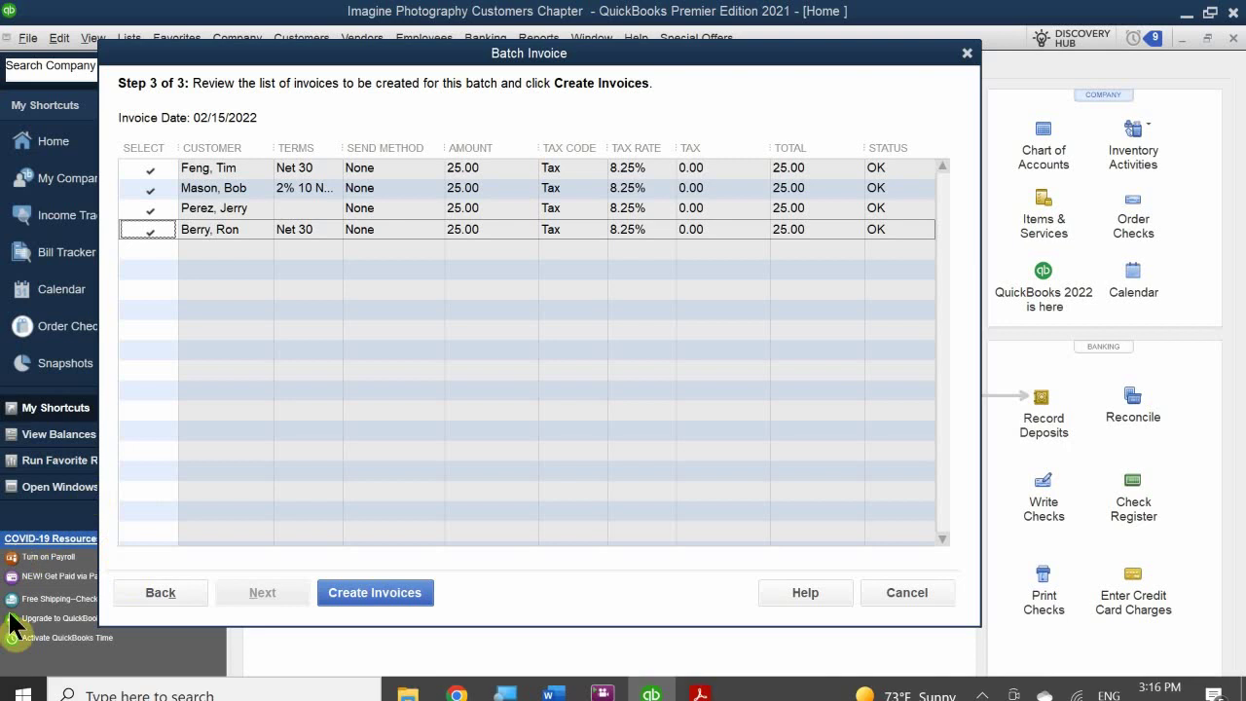
pyautogui.click(331, 169)
pyautogui.click(312, 188)
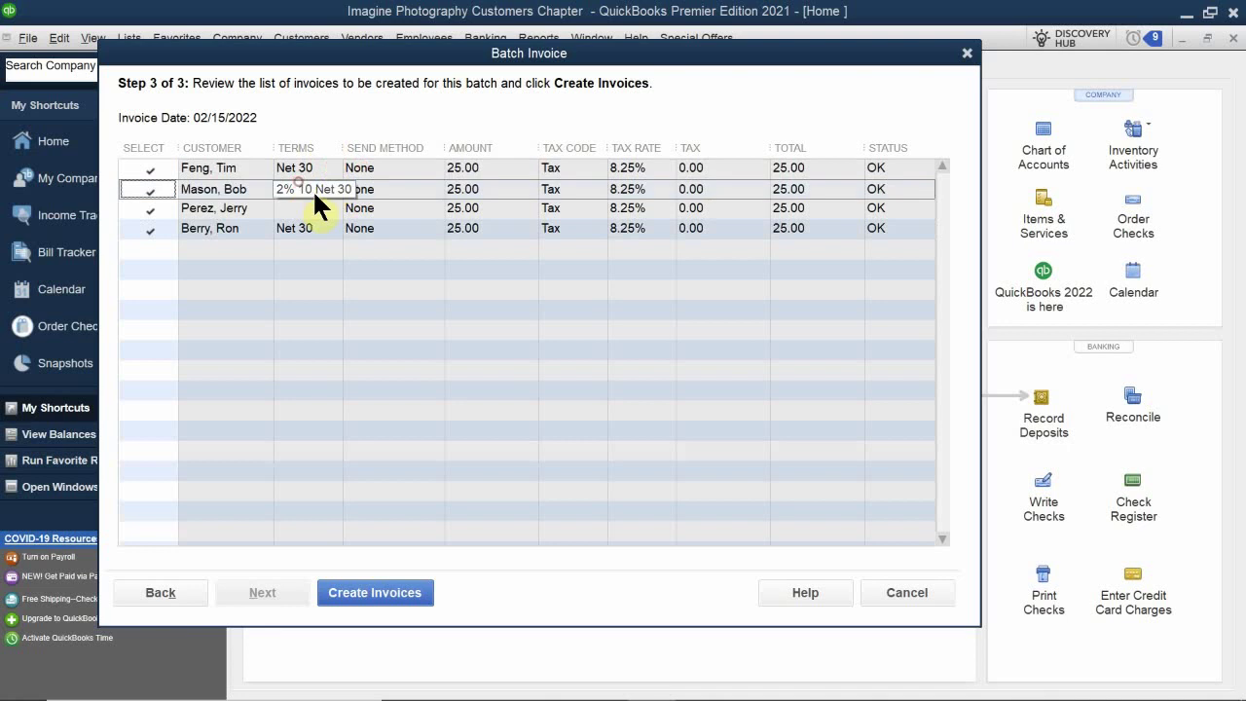
pyautogui.click(303, 212)
pyautogui.click(230, 166)
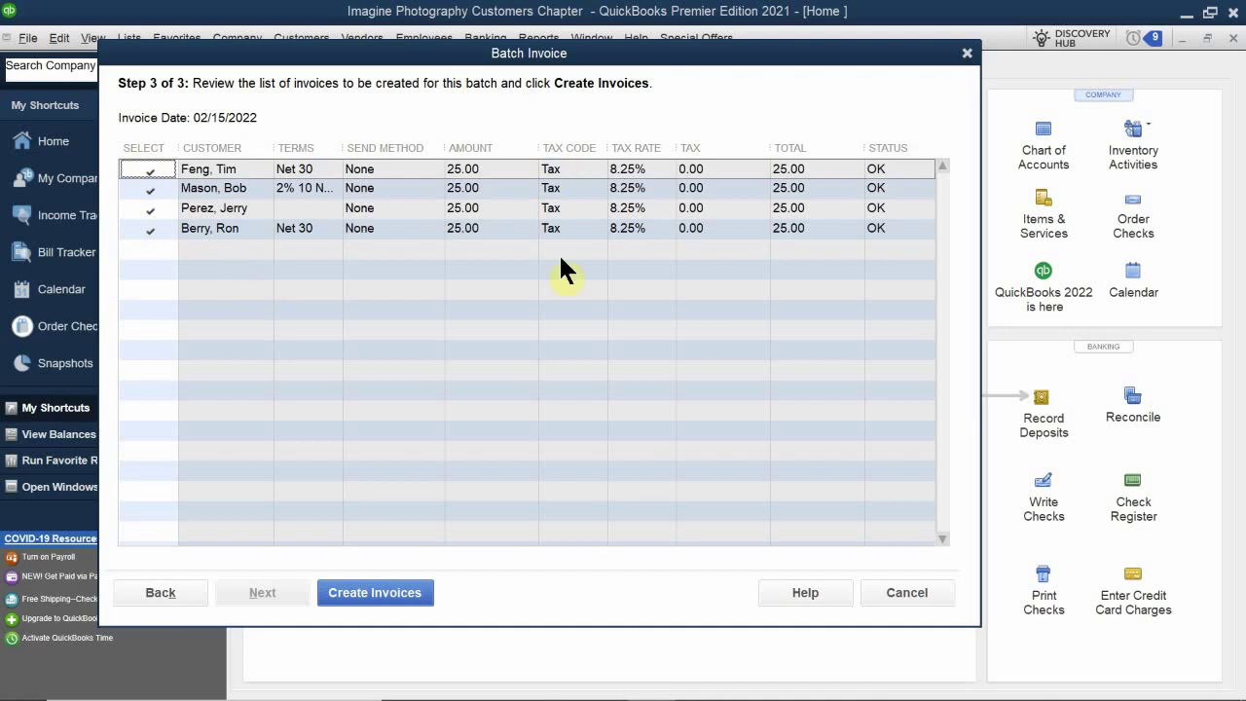
# Create the four selected batch invoices and close the batch invoice summary.
pyautogui.click(368, 589)
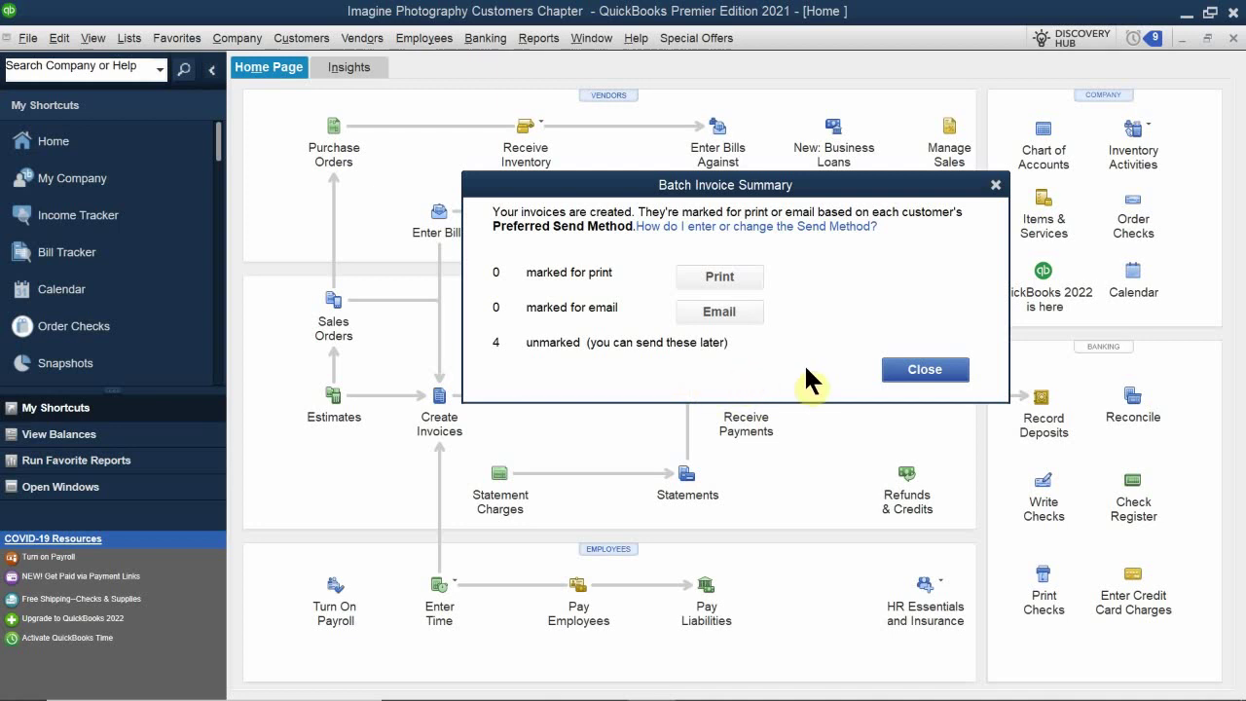
pyautogui.click(925, 368)
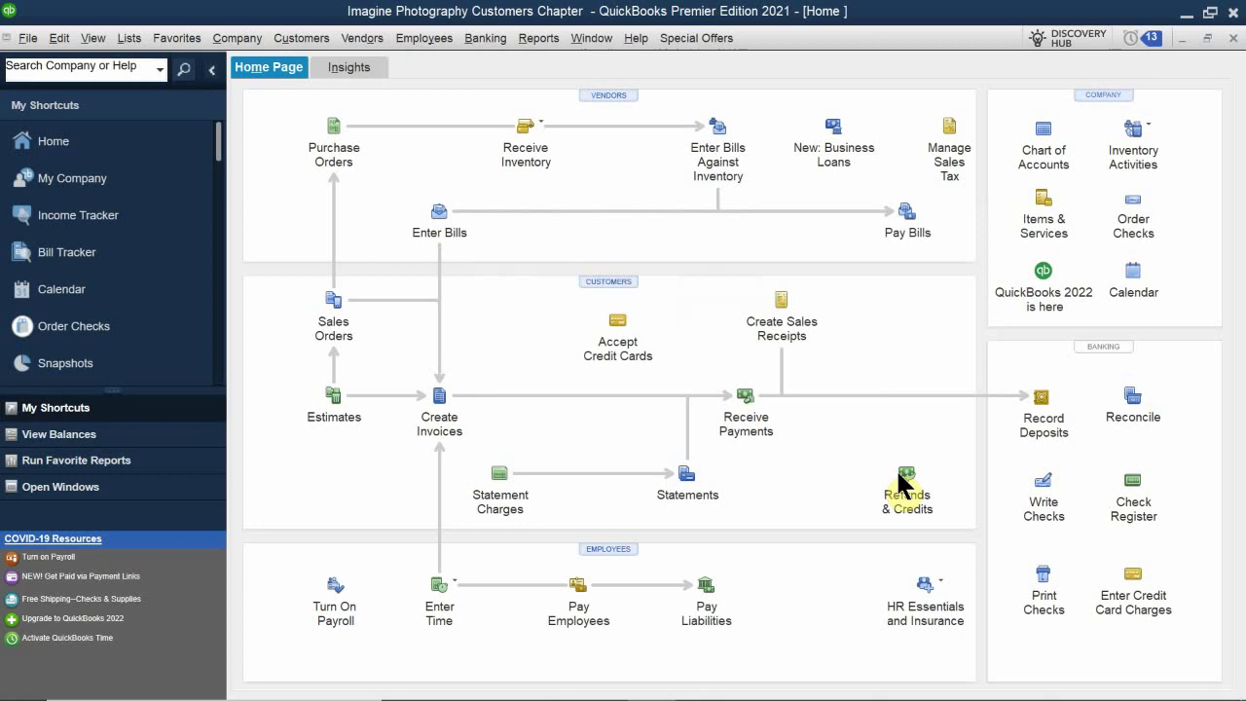
# Open invoice 4524C from its customer's record in the Customer Center and set the invoice number to 2022-101.
pyautogui.click(598, 280)
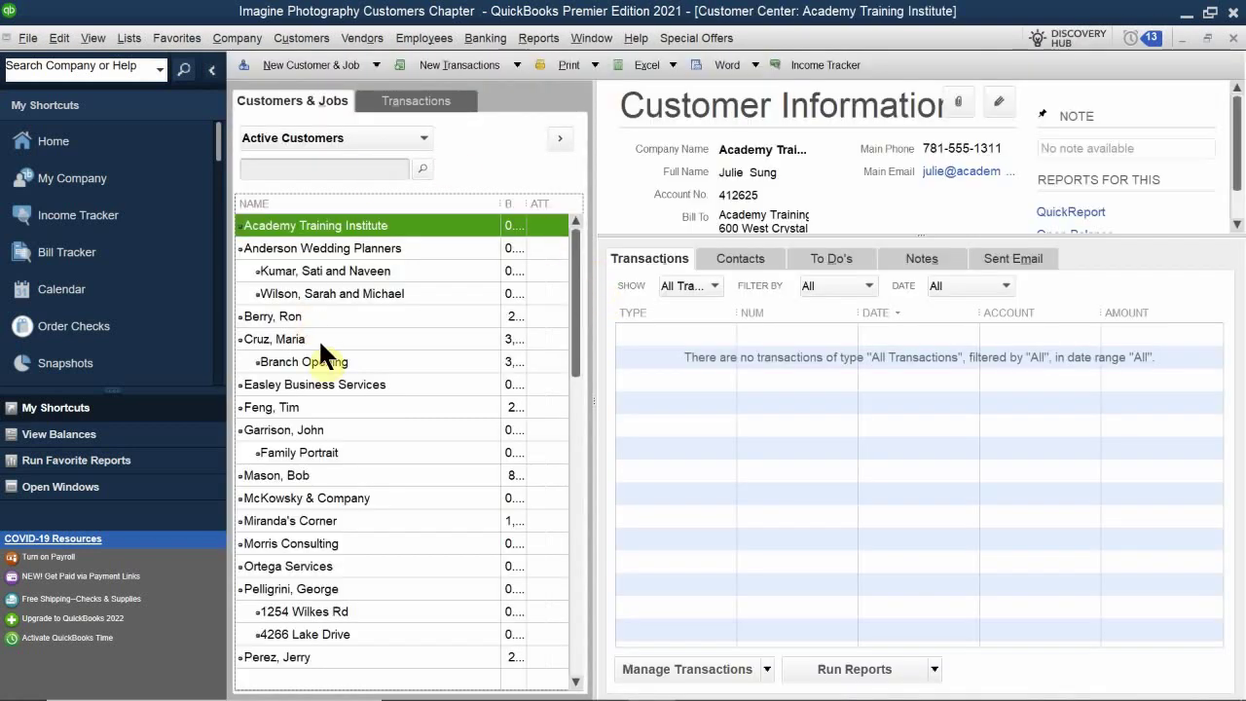
pyautogui.click(287, 316)
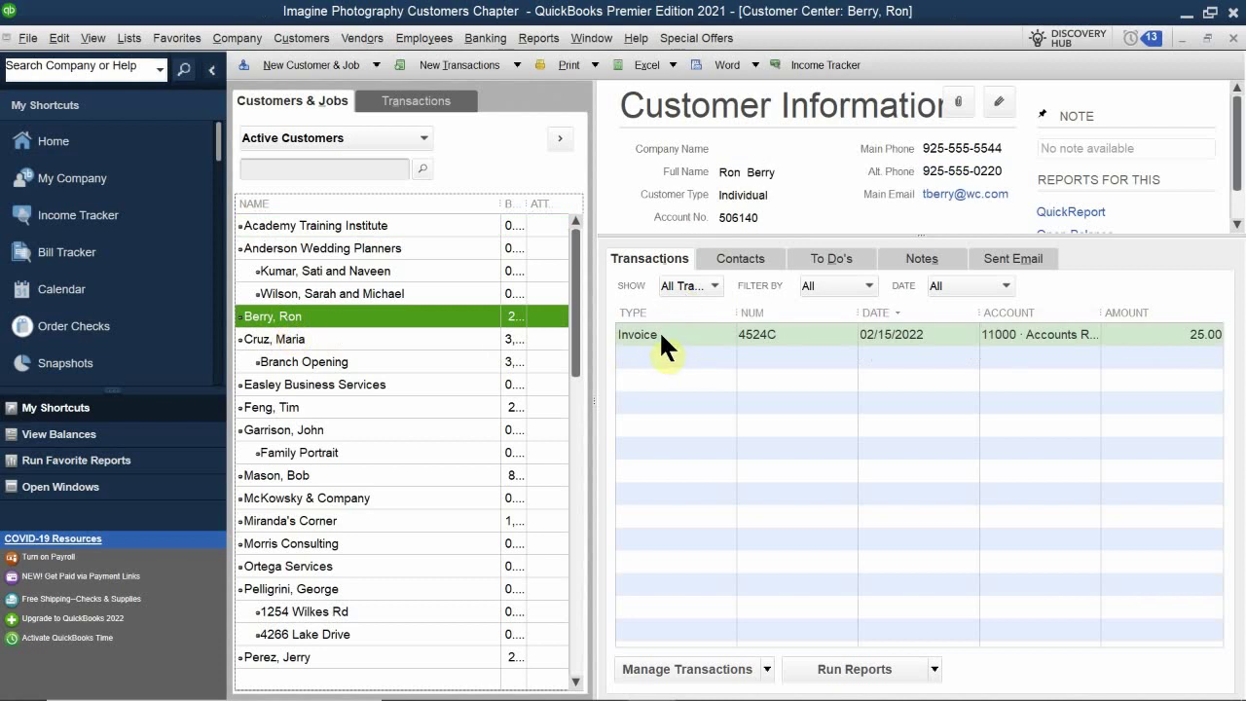
pyautogui.doubleClick(755, 334)
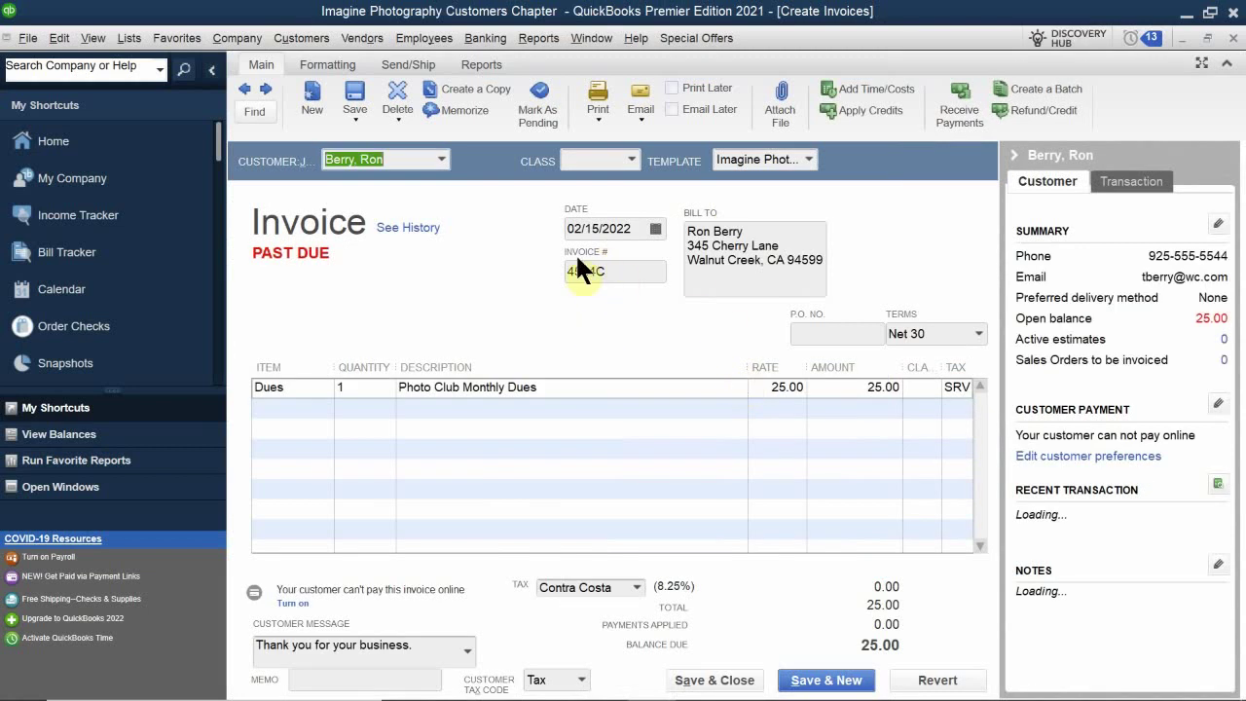
pyautogui.click(625, 271)
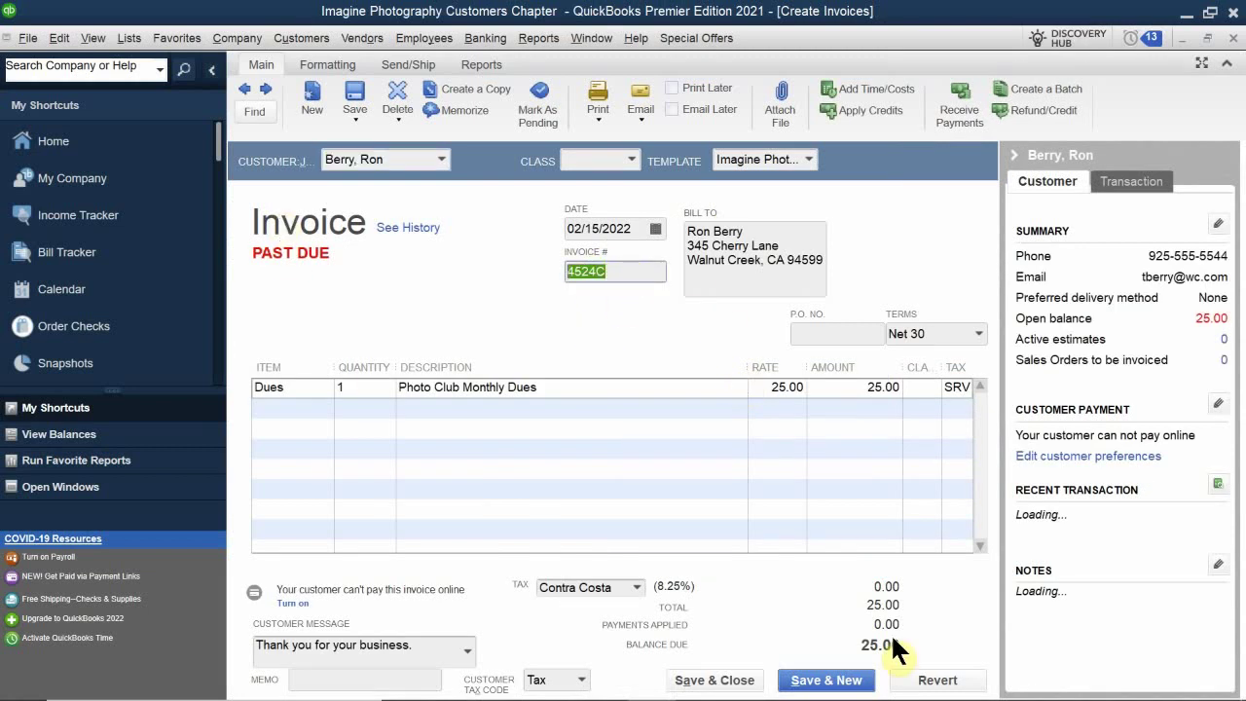
pyautogui.write('20')
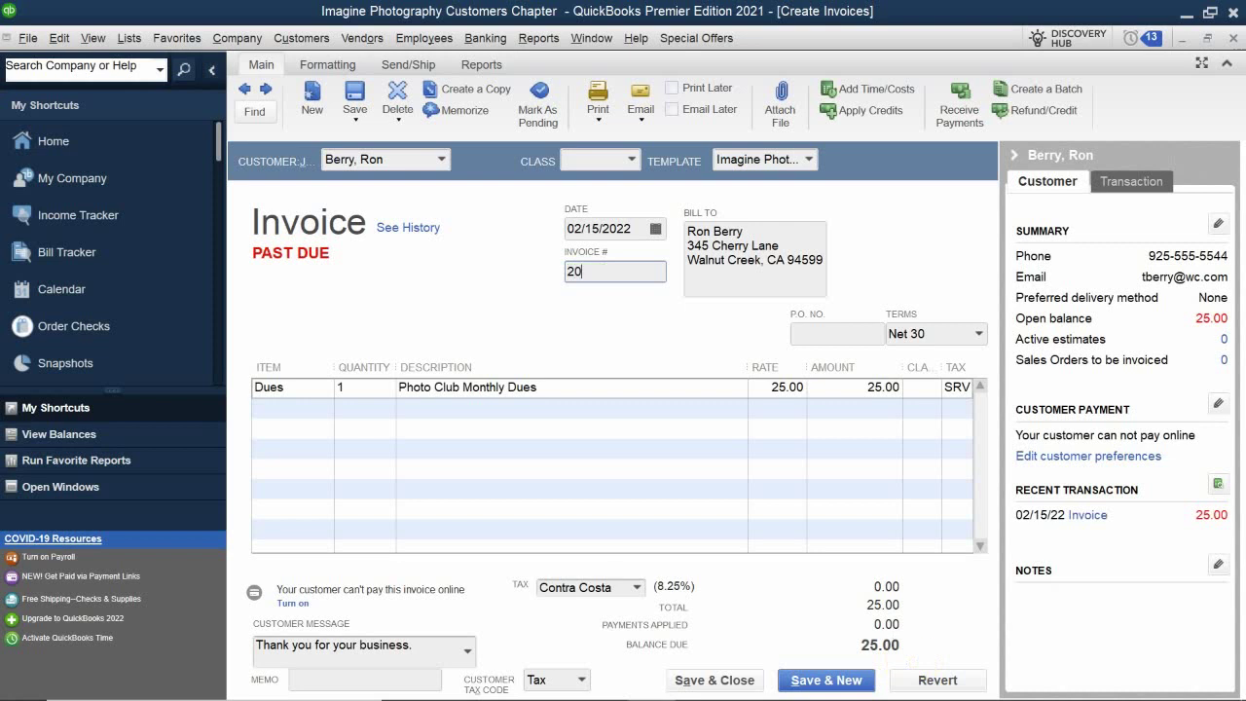
pyautogui.write('22-101')
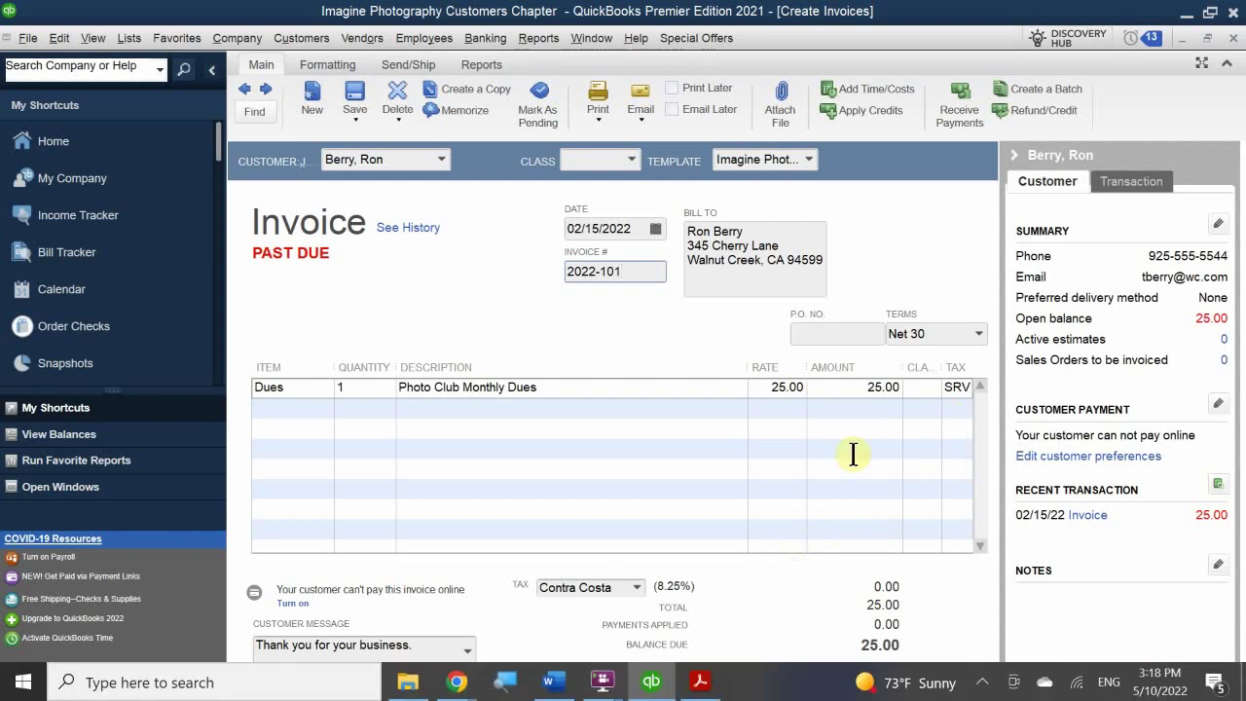
# Set the terms of invoice 2022-101 to Net 15 and save it, recording the change for this transaction only.
pyautogui.click(979, 332)
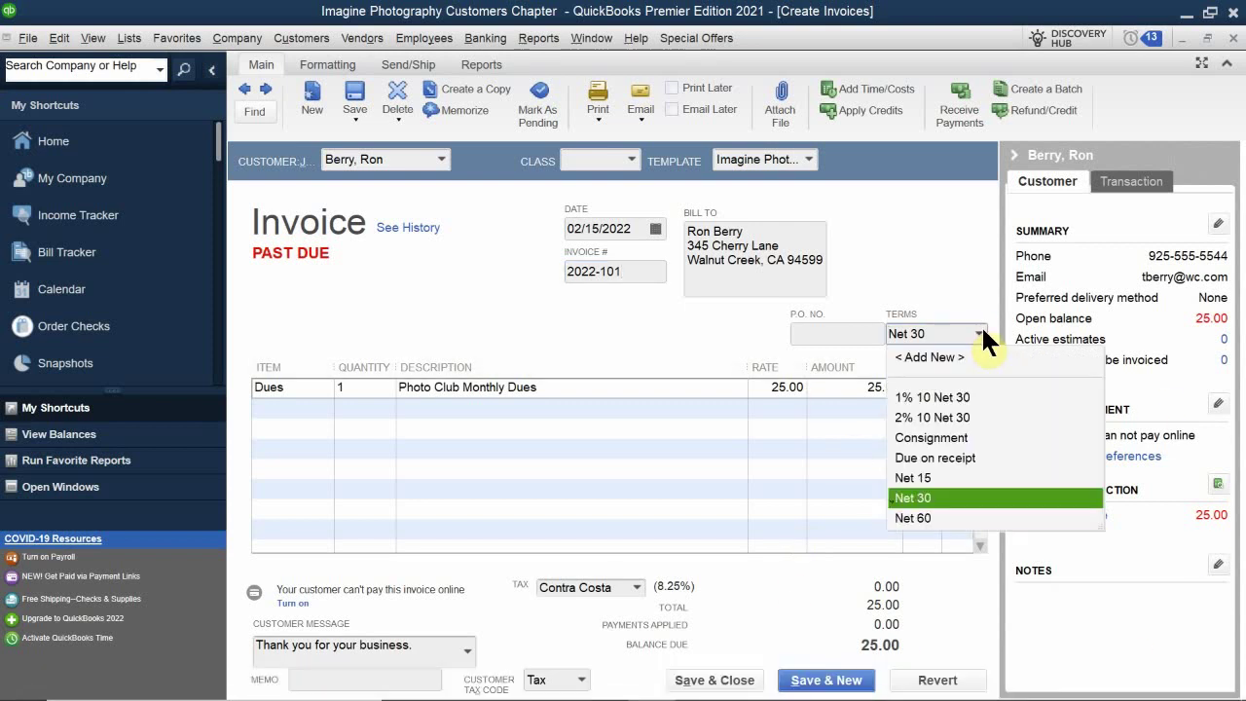
pyautogui.click(920, 478)
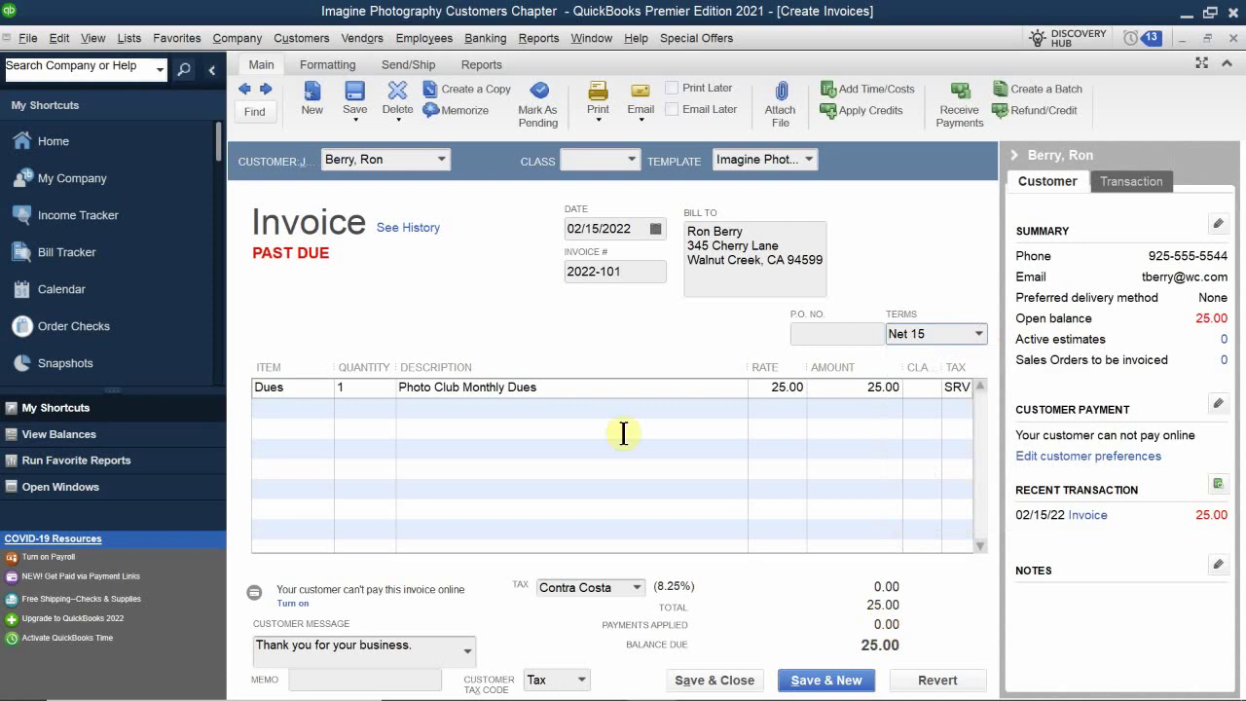
pyautogui.click(725, 680)
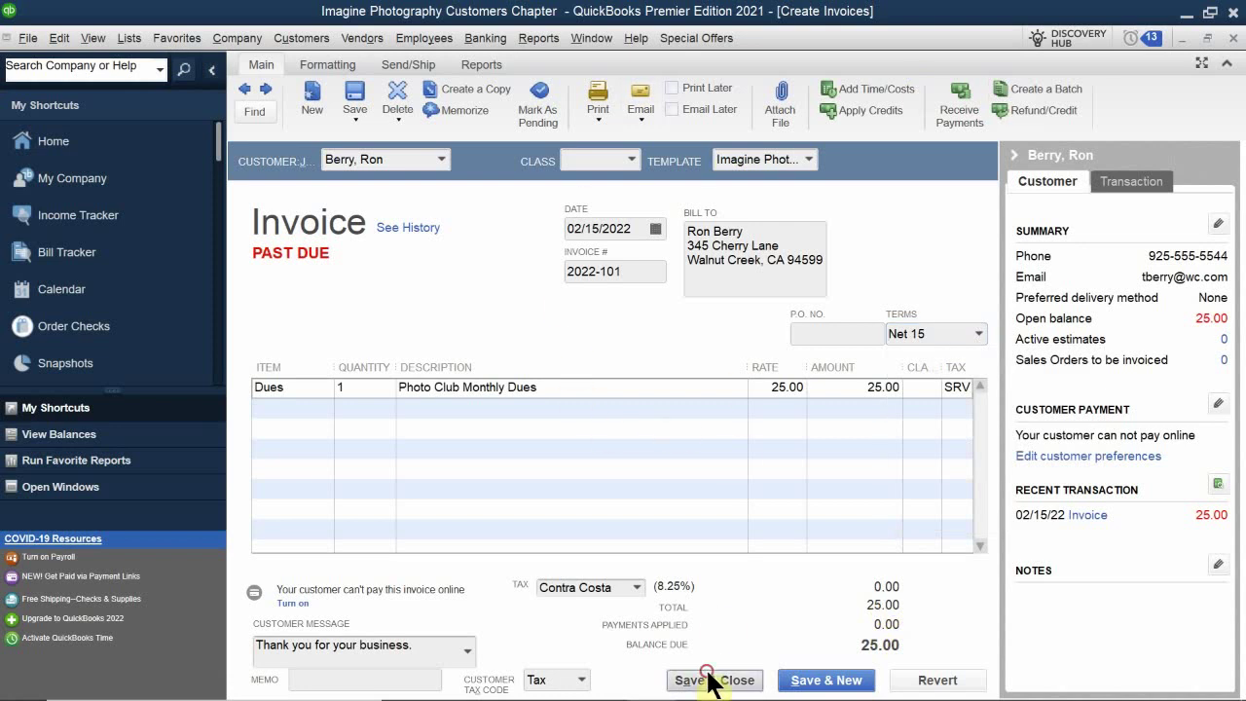
pyautogui.click(562, 235)
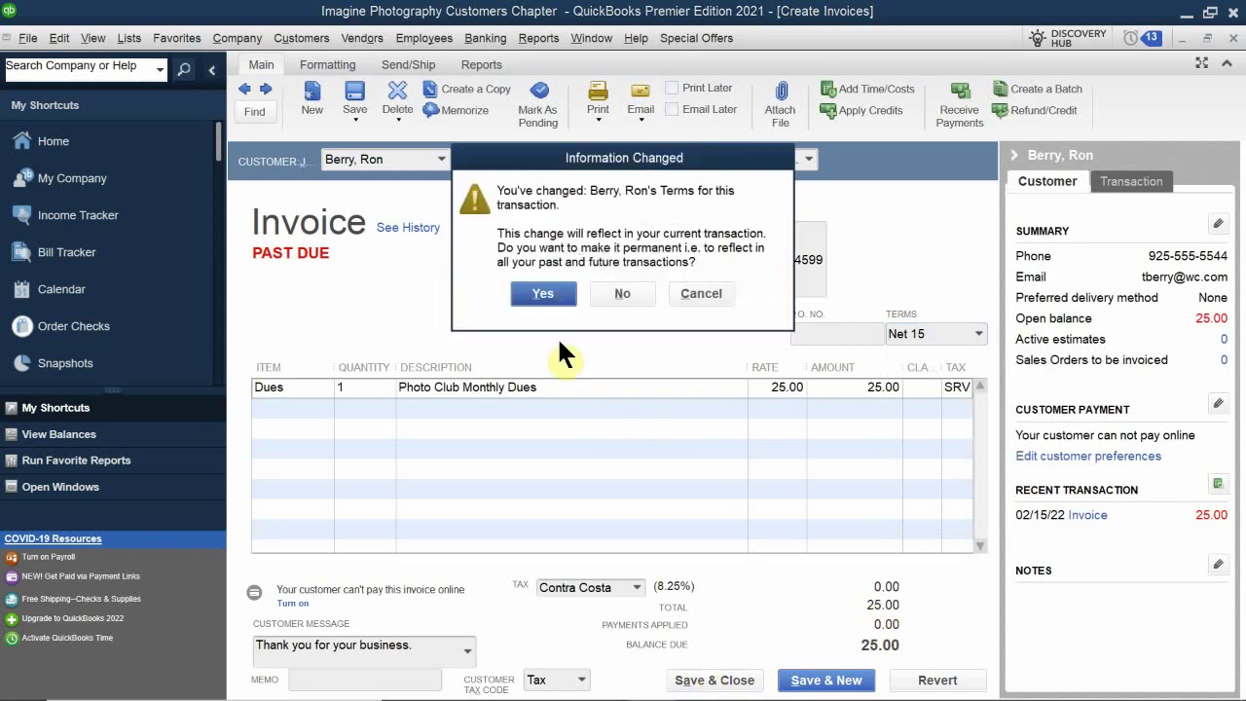
pyautogui.click(621, 296)
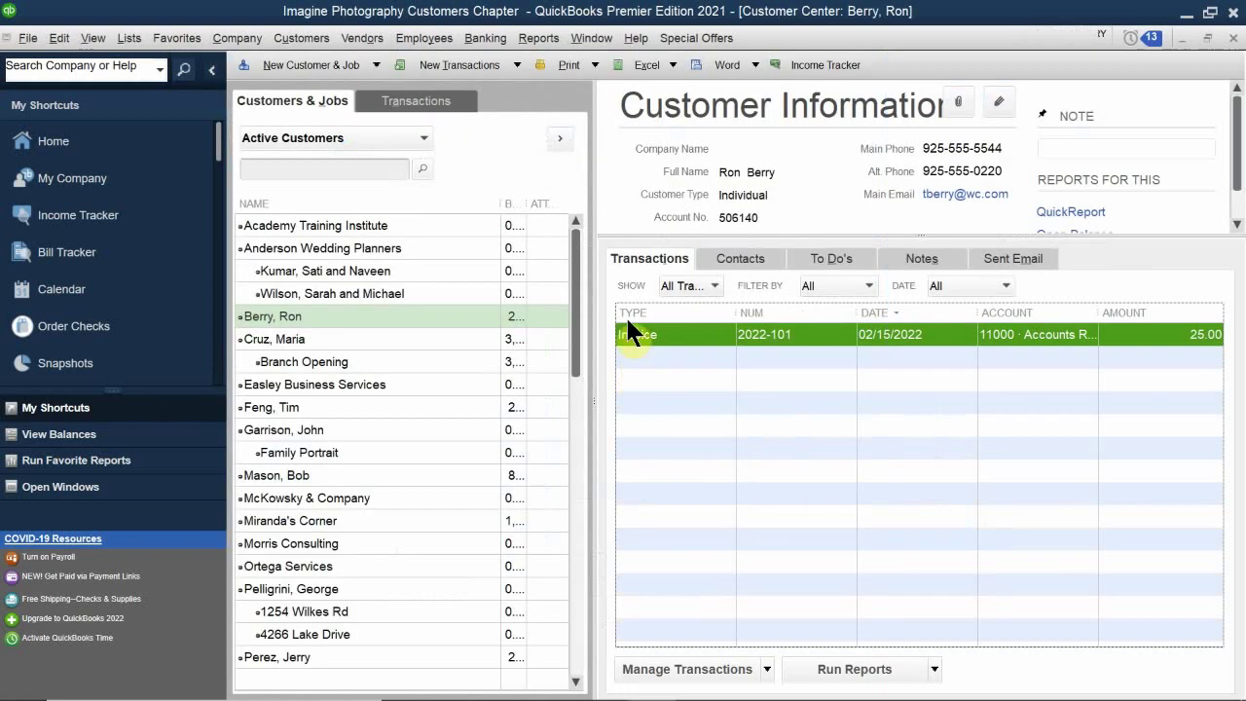
# Open the 02/15/2022 dues invoice 4522C from its customer's transactions and set the invoice number to 2022-2.
pyautogui.click(288, 474)
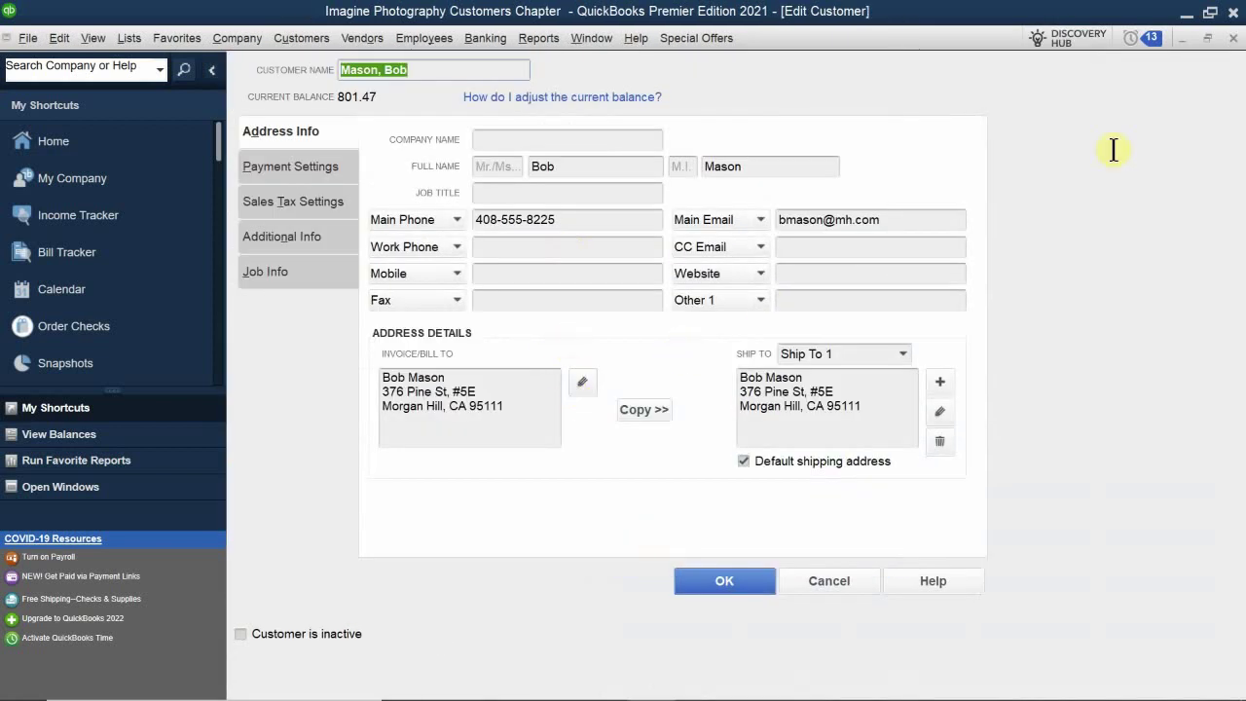
pyautogui.click(1233, 39)
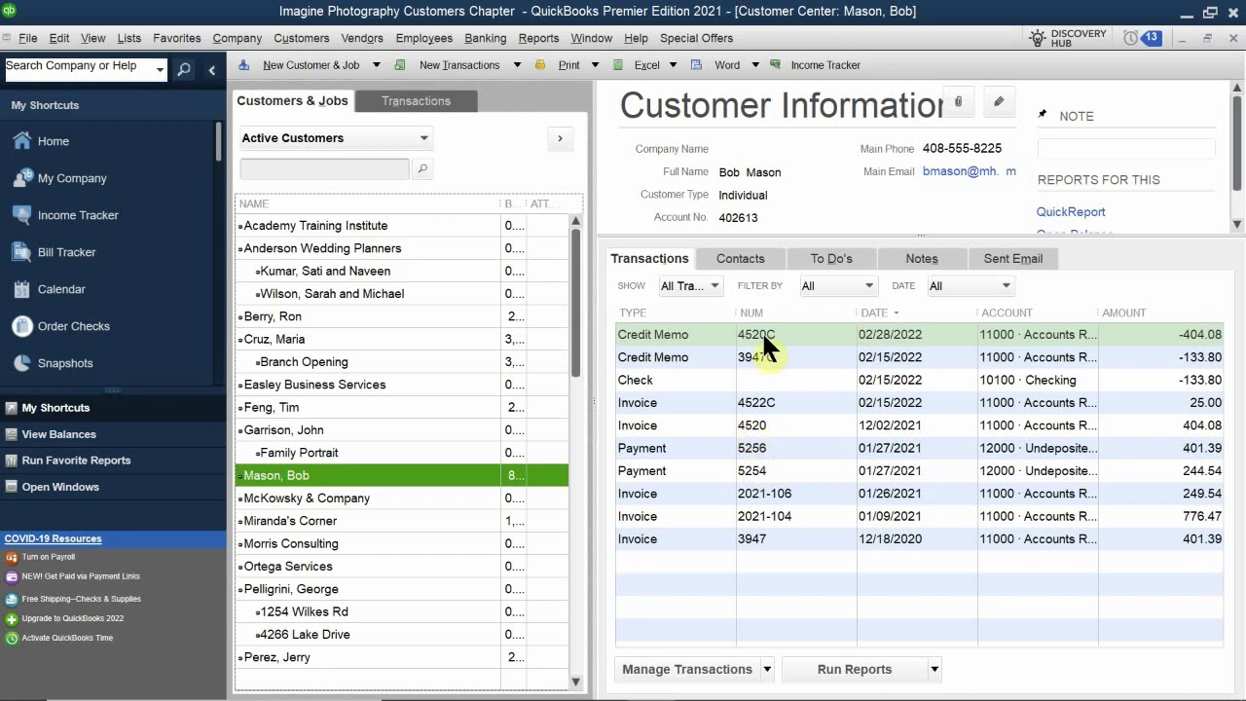
pyautogui.doubleClick(752, 404)
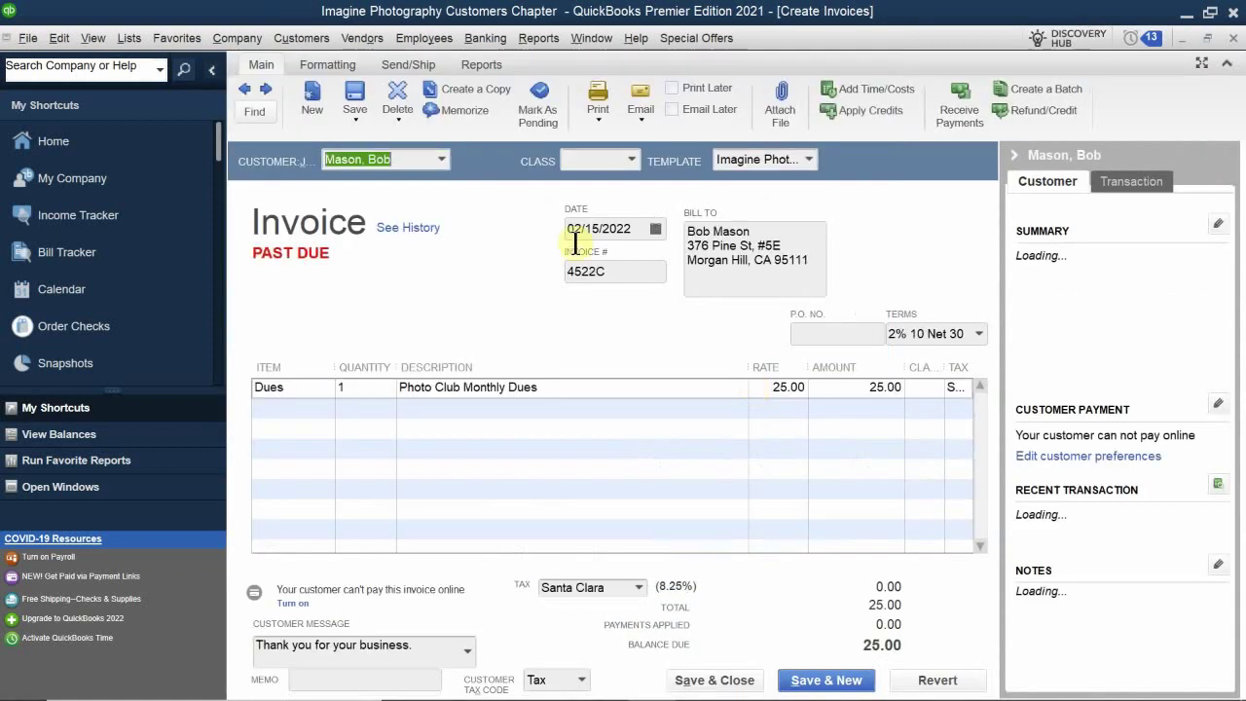
pyautogui.doubleClick(623, 271)
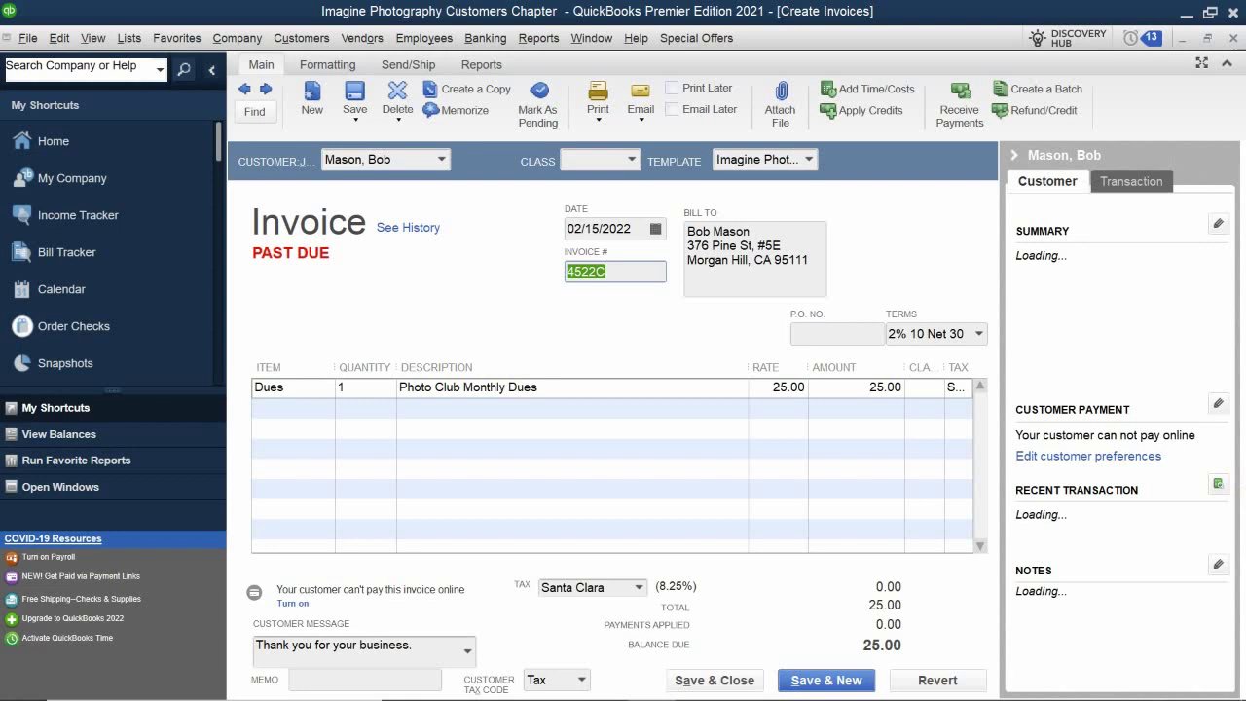
pyautogui.write('2022-')
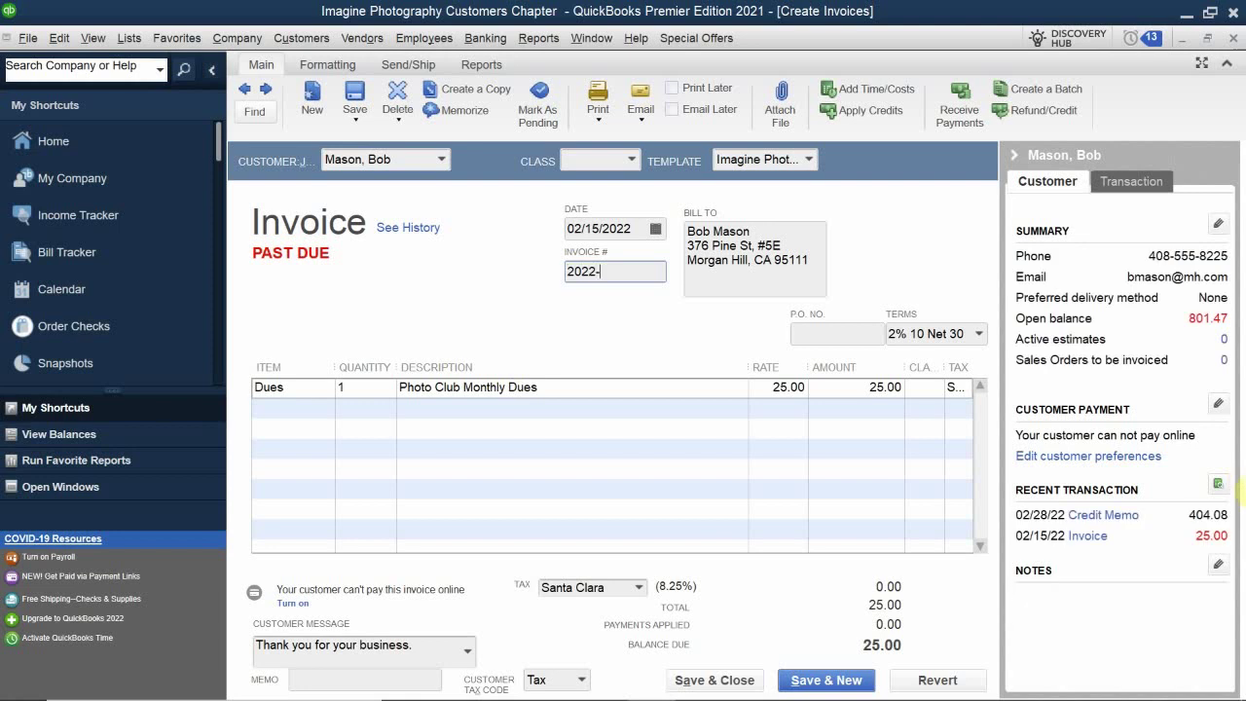
pyautogui.write('2')
# Change invoice 2022-2 to Net 15 terms and save and close it without making the terms permanent for the customer.
pyautogui.click(981, 333)
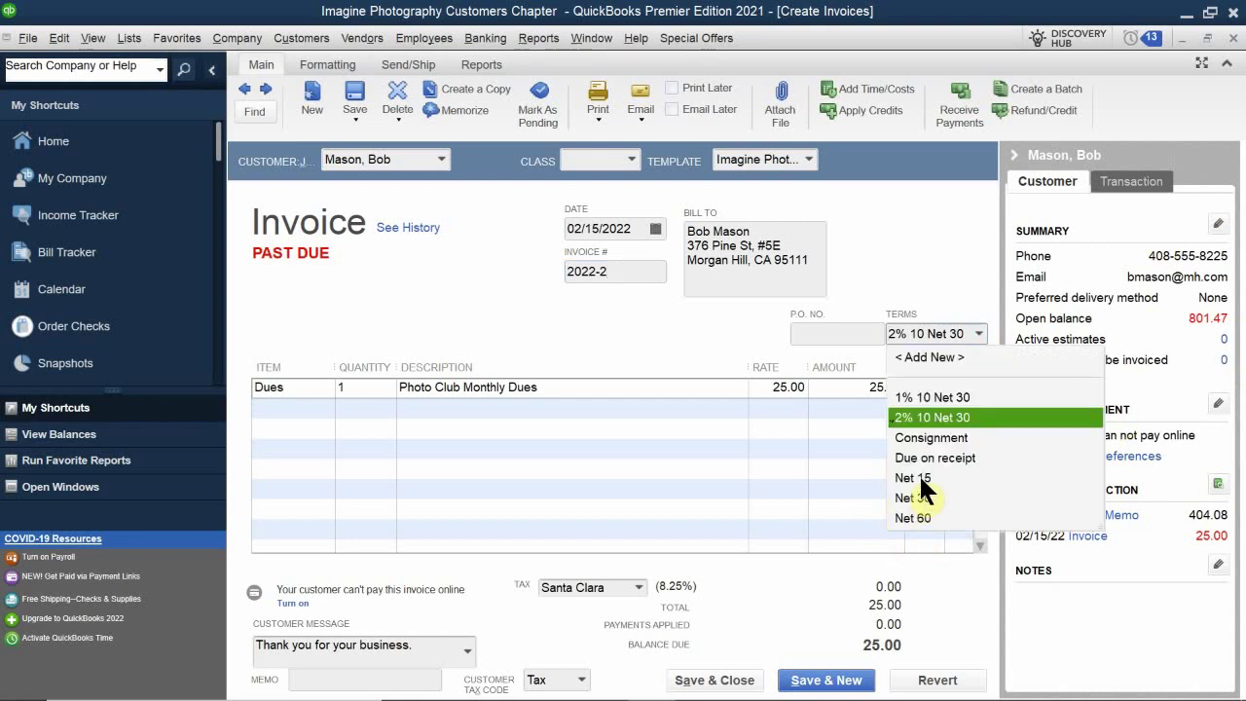
pyautogui.click(919, 474)
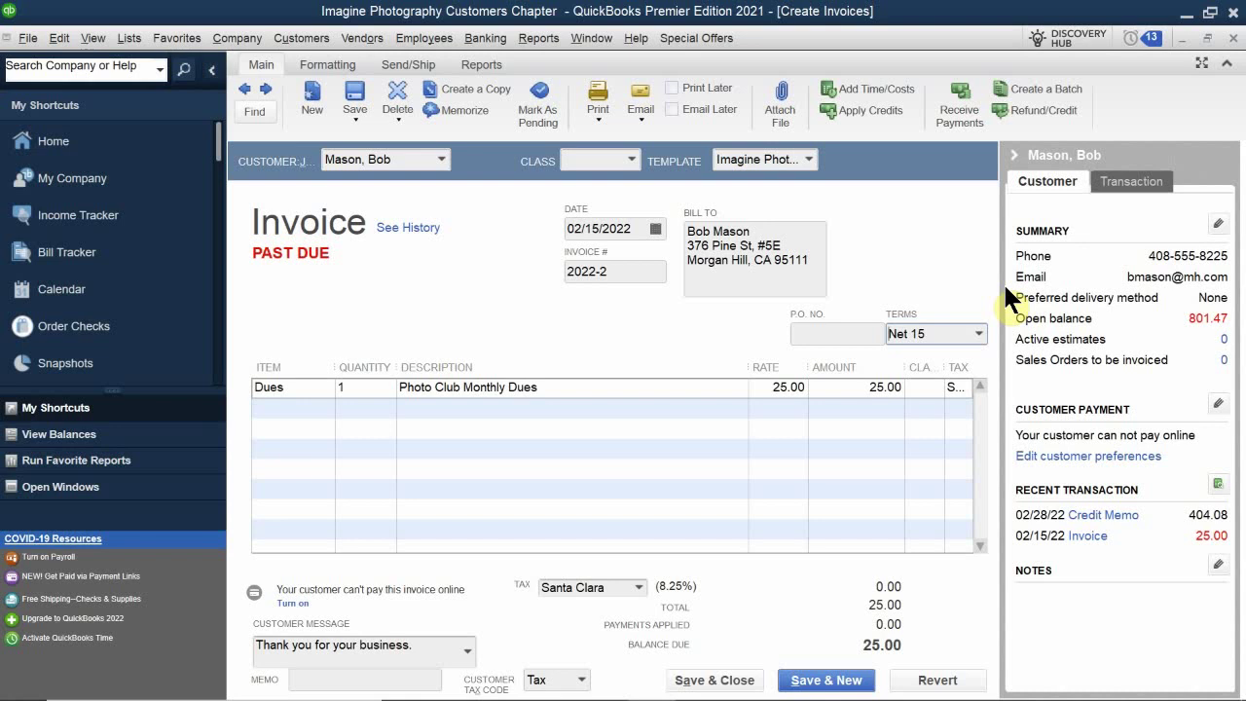
pyautogui.click(717, 682)
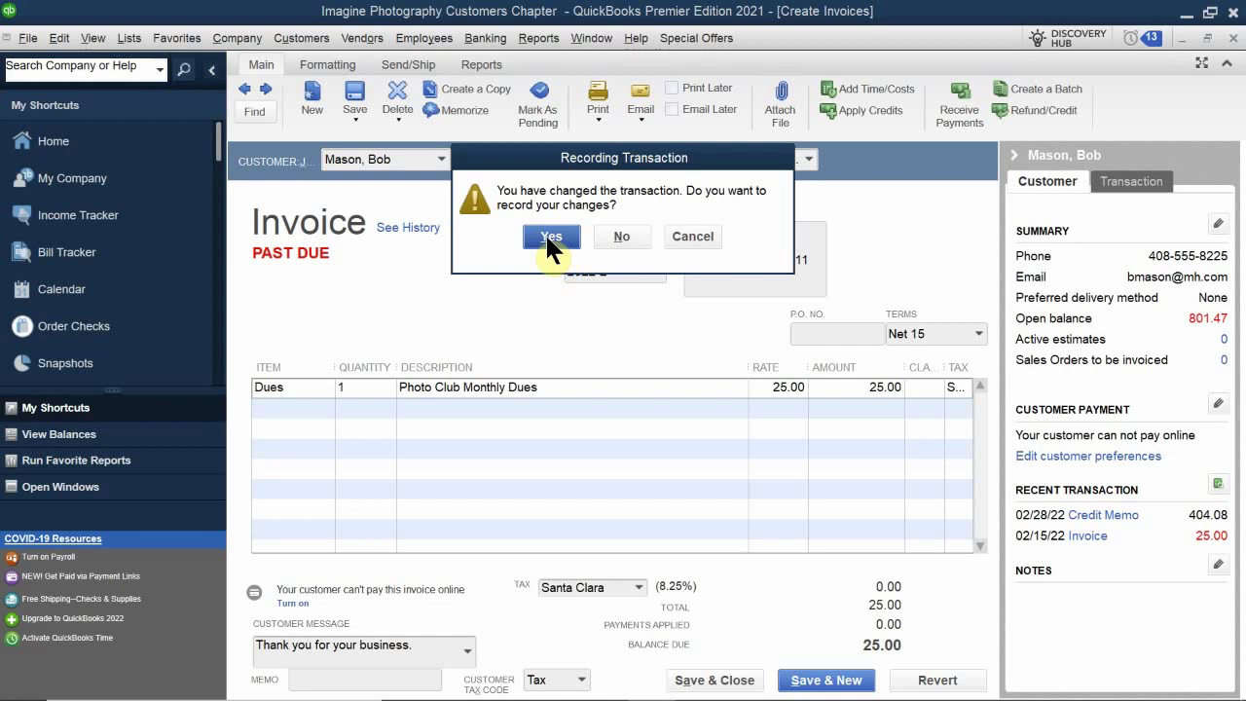
pyautogui.click(547, 239)
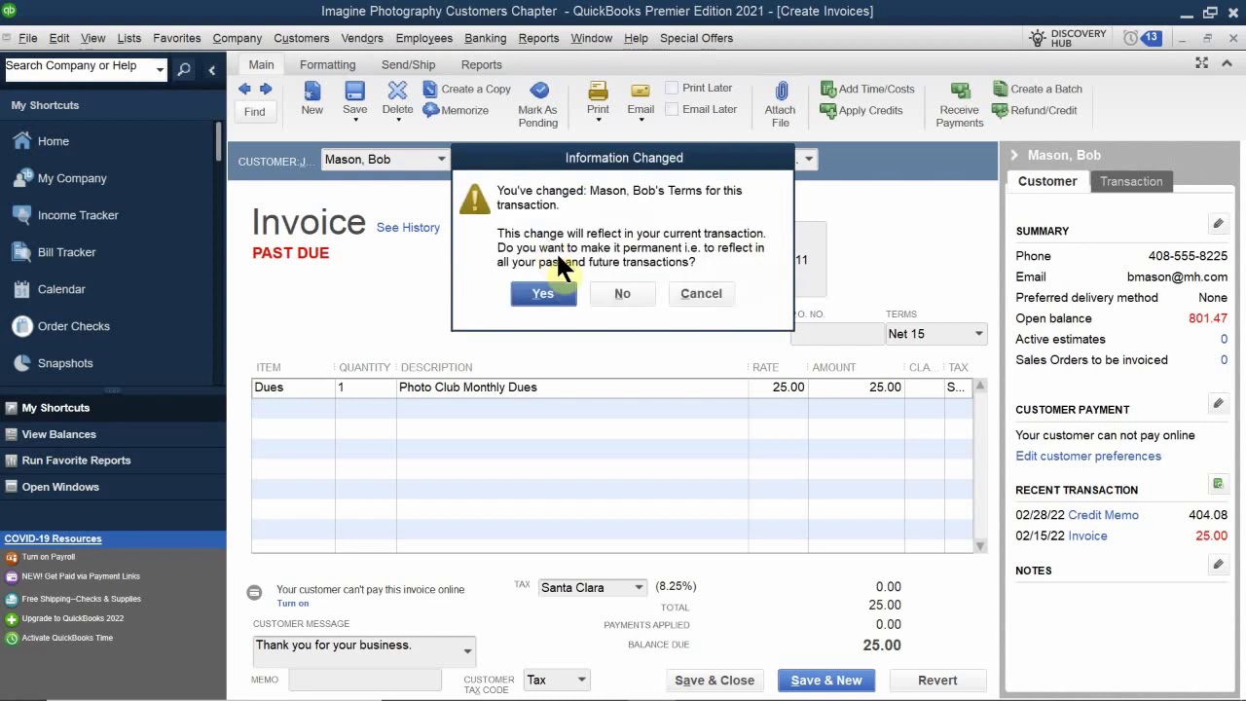
pyautogui.click(622, 294)
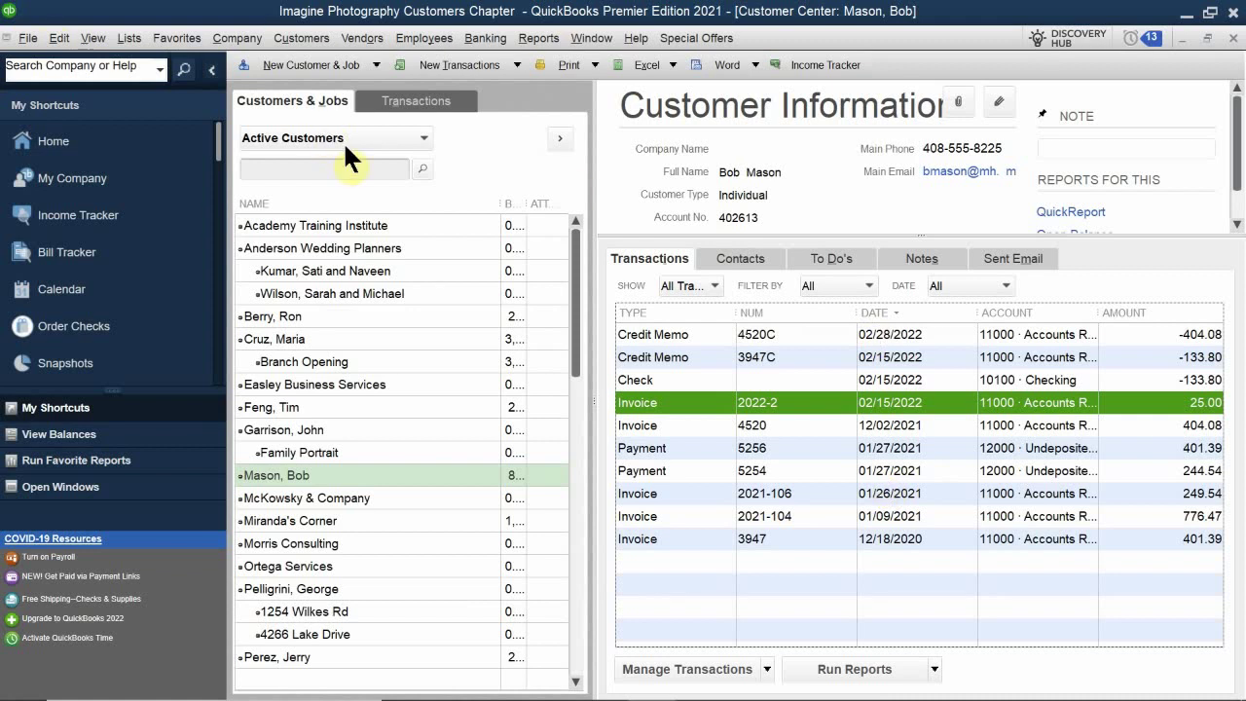
# List the invoices of all customers in the Customer Center to review their numbers and due dates.
pyautogui.click(414, 97)
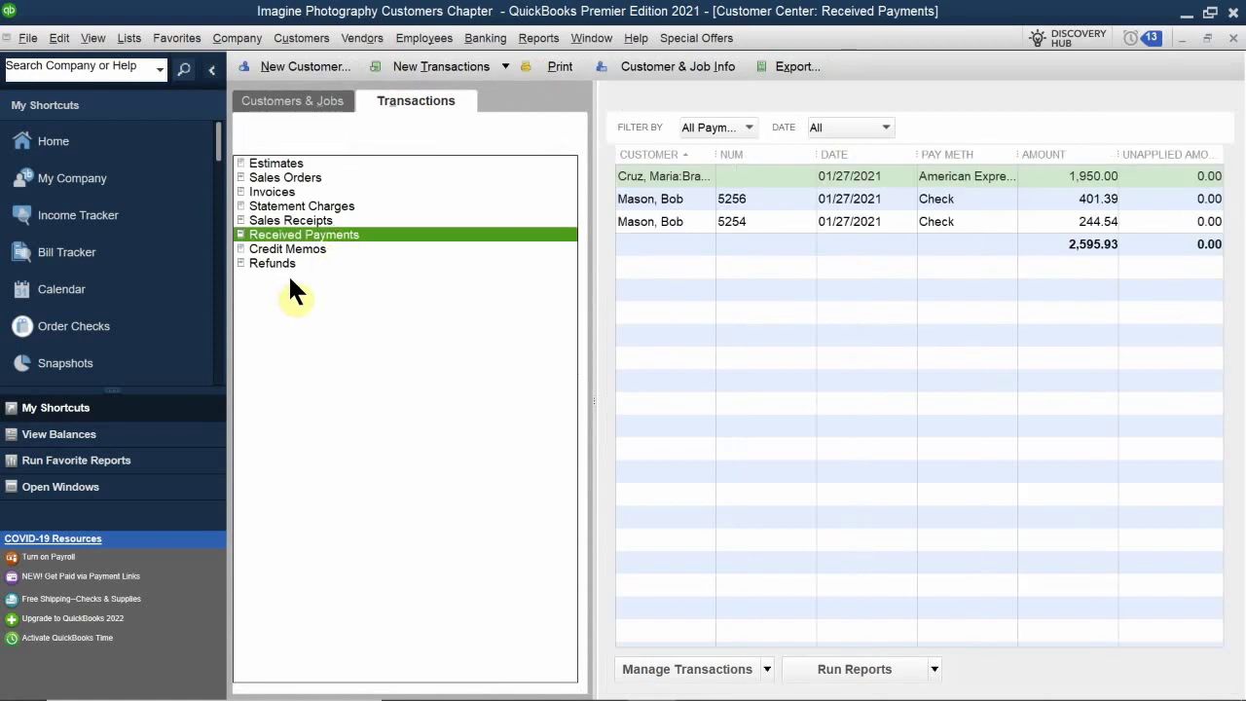
pyautogui.click(275, 191)
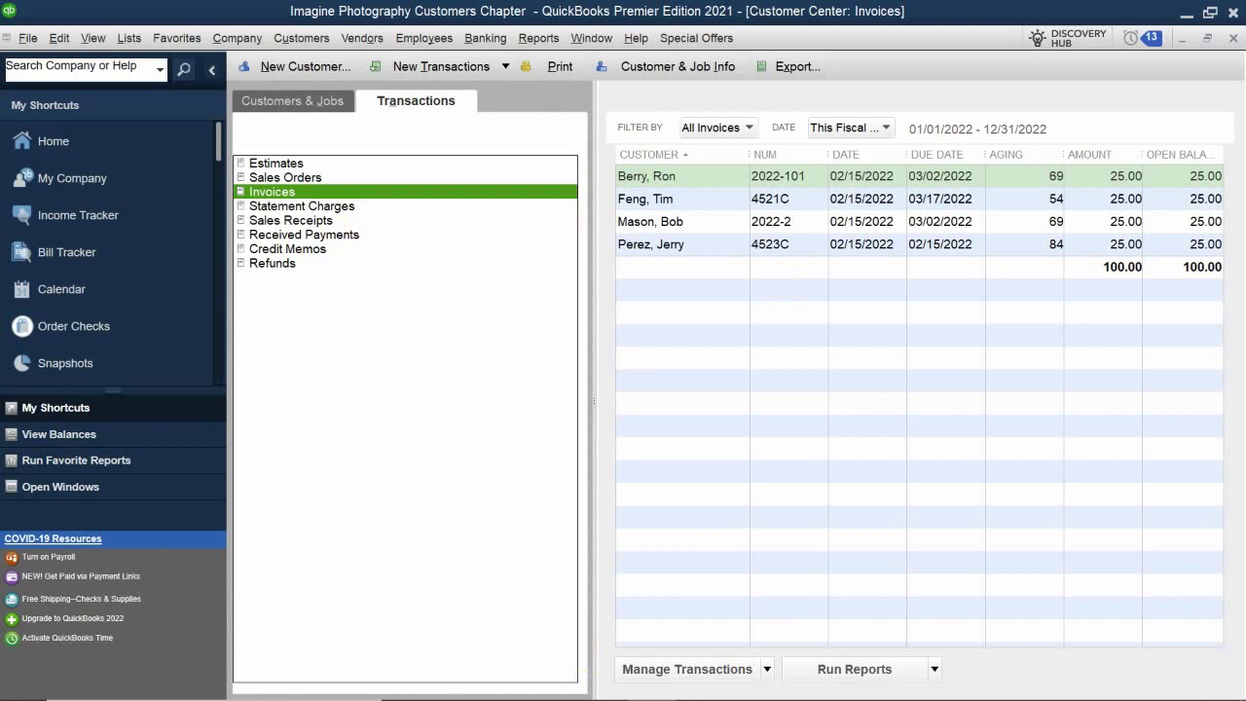
# Switch to the QB 2021 CH 3.pdf document in Adobe Acrobat Reader and read the Creating Batch Invoices section.
pyautogui.moveTo(611, 686)
pyautogui.click(700, 683)
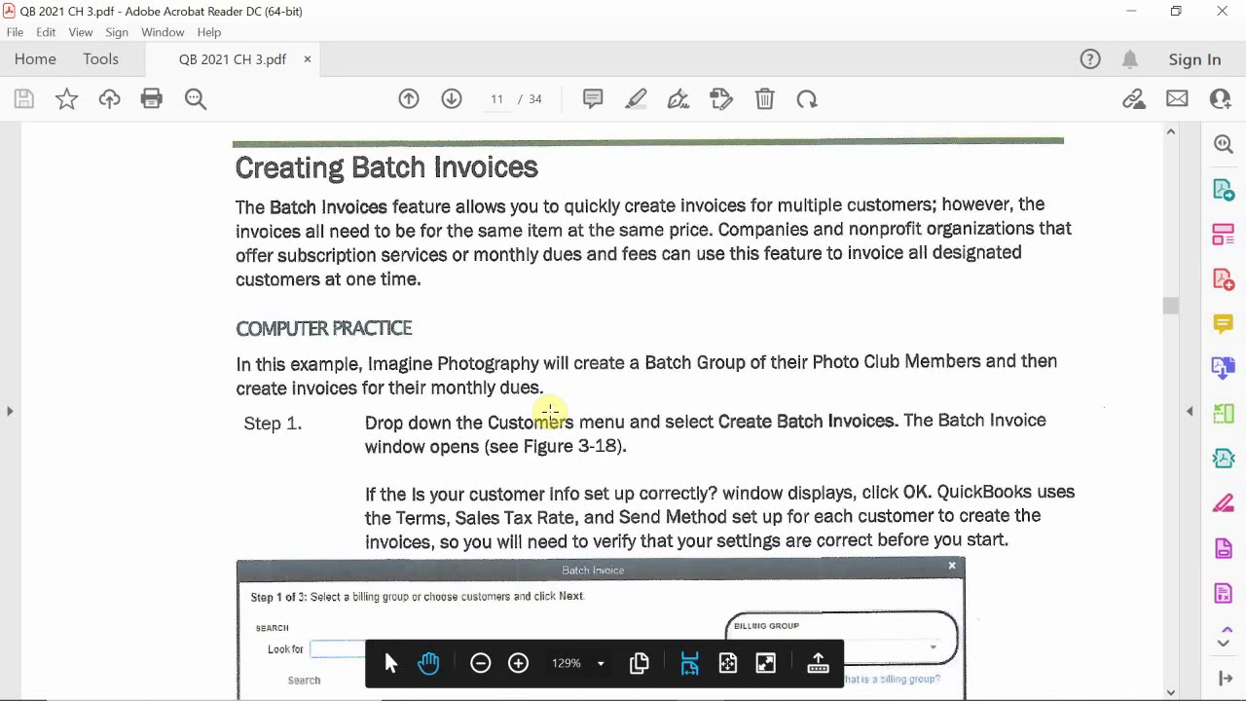
pyautogui.scroll(-1, 551, 411)
pyautogui.scroll(-1, 553, 413)
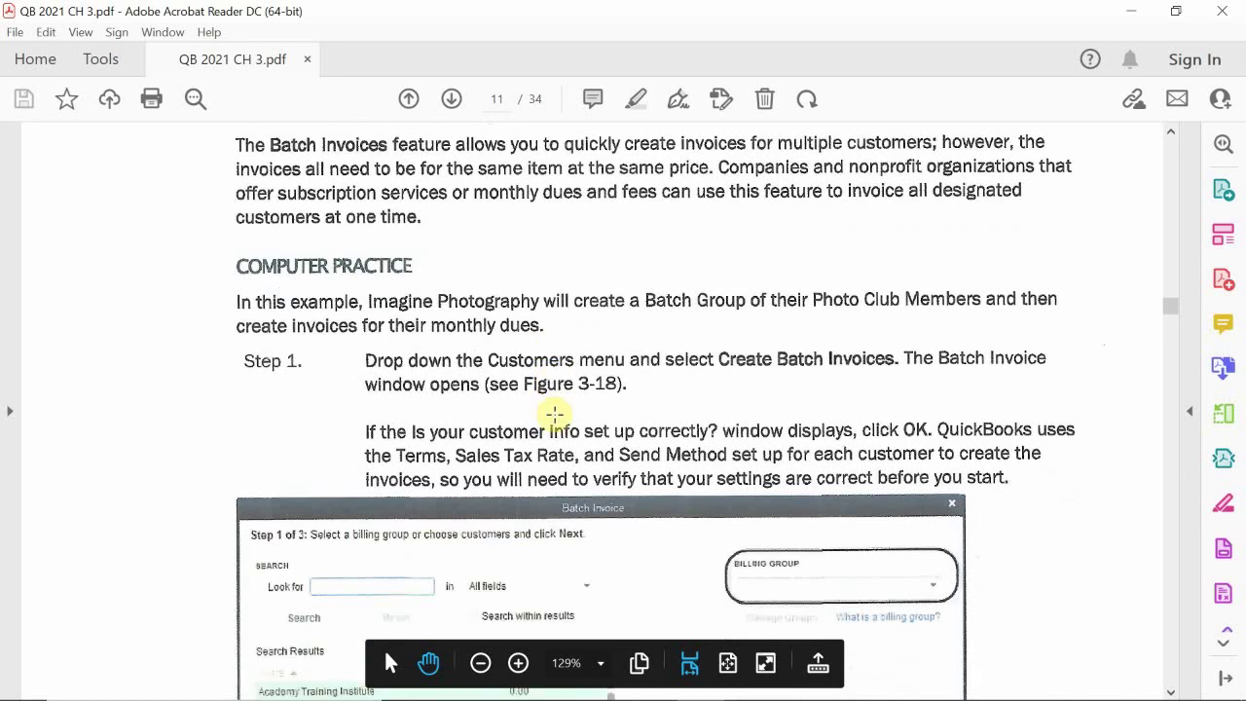
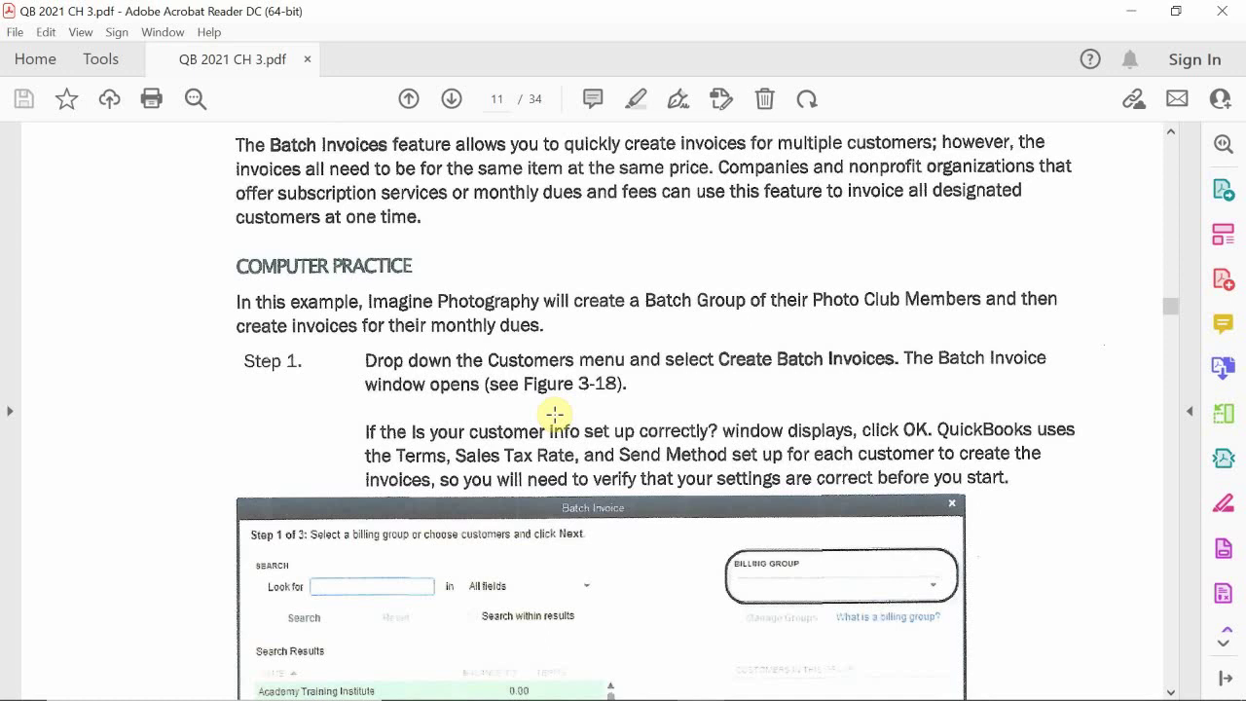
pyautogui.moveTo(575, 637)
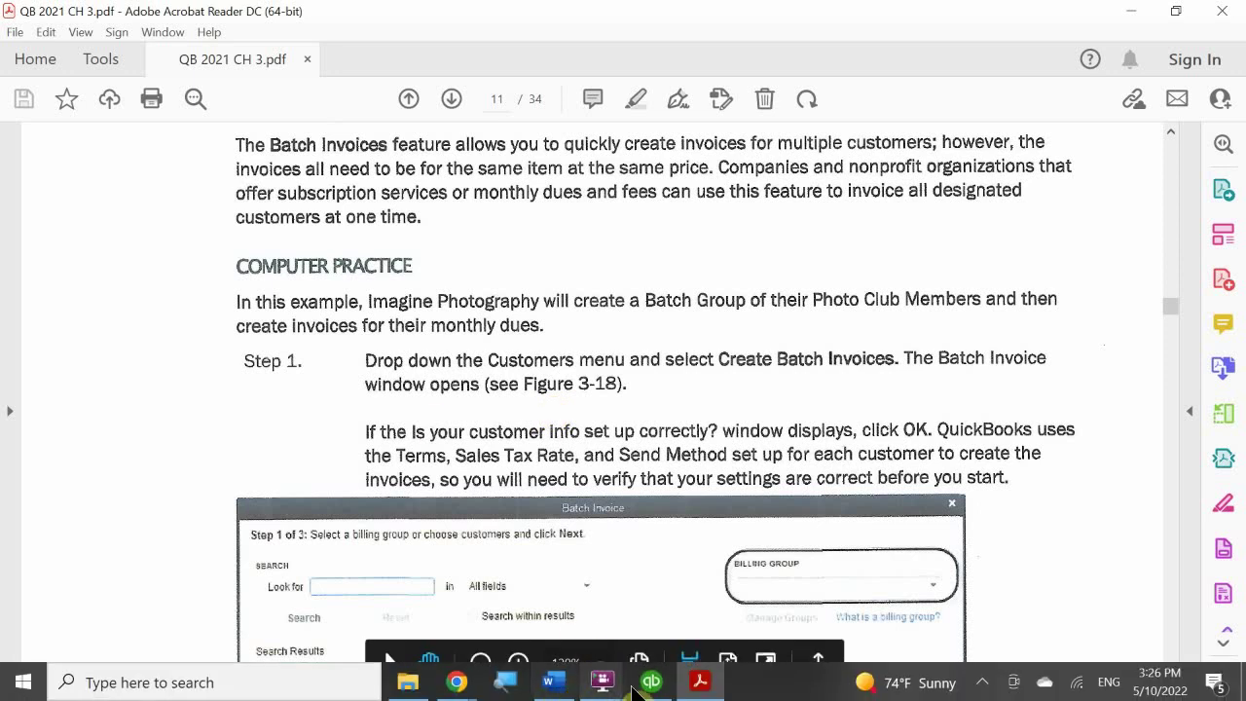
# Switch back to QuickBooks and close the Customer Center after bringing up its list of active customers and jobs.
pyautogui.moveTo(672, 688)
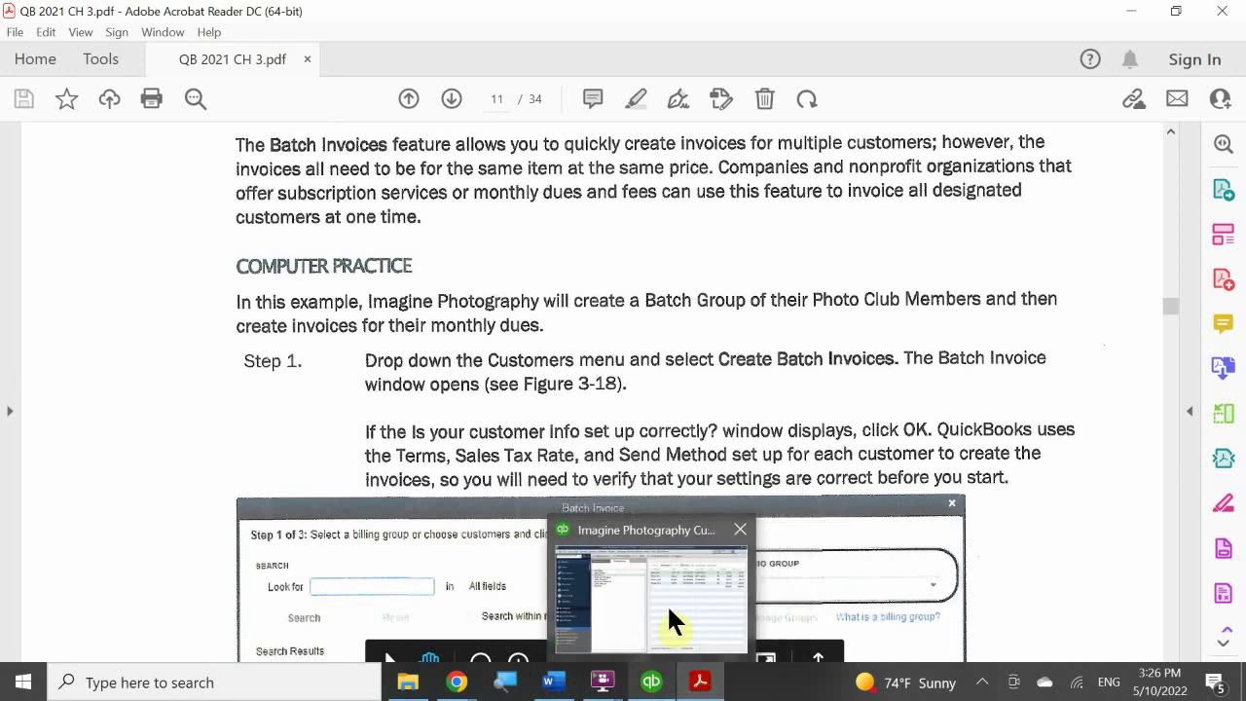
pyautogui.moveTo(669, 610)
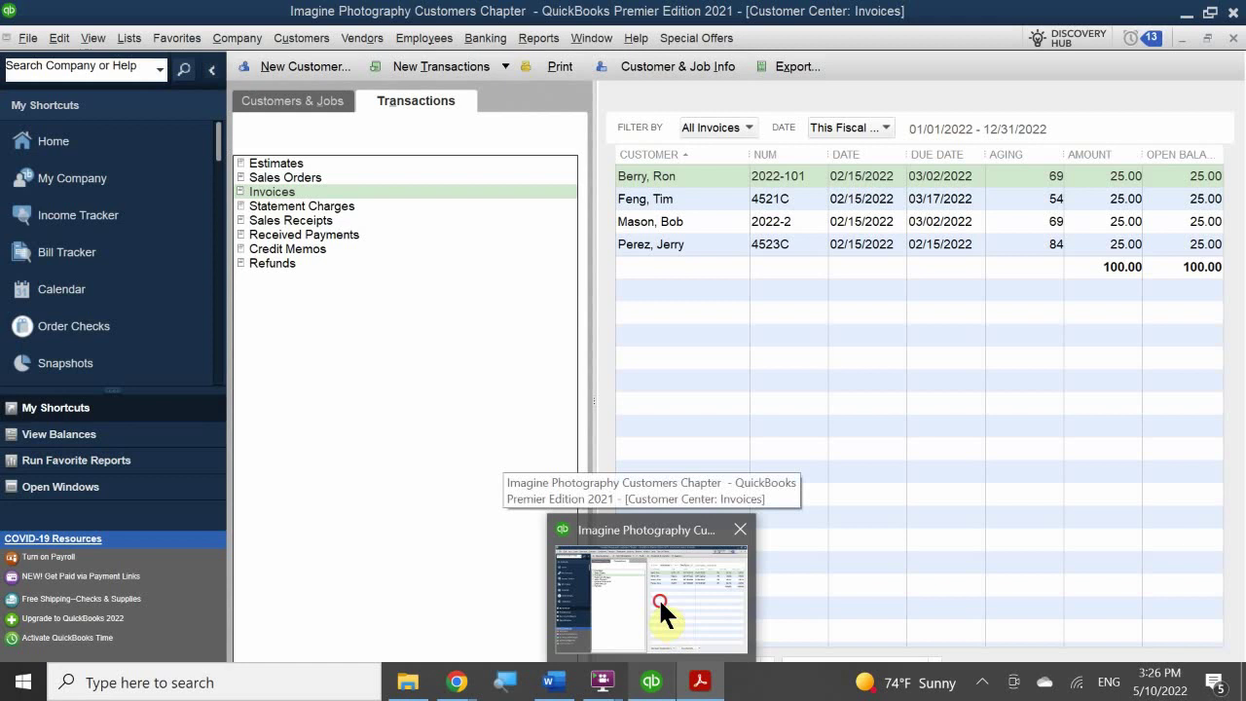
pyautogui.click(658, 597)
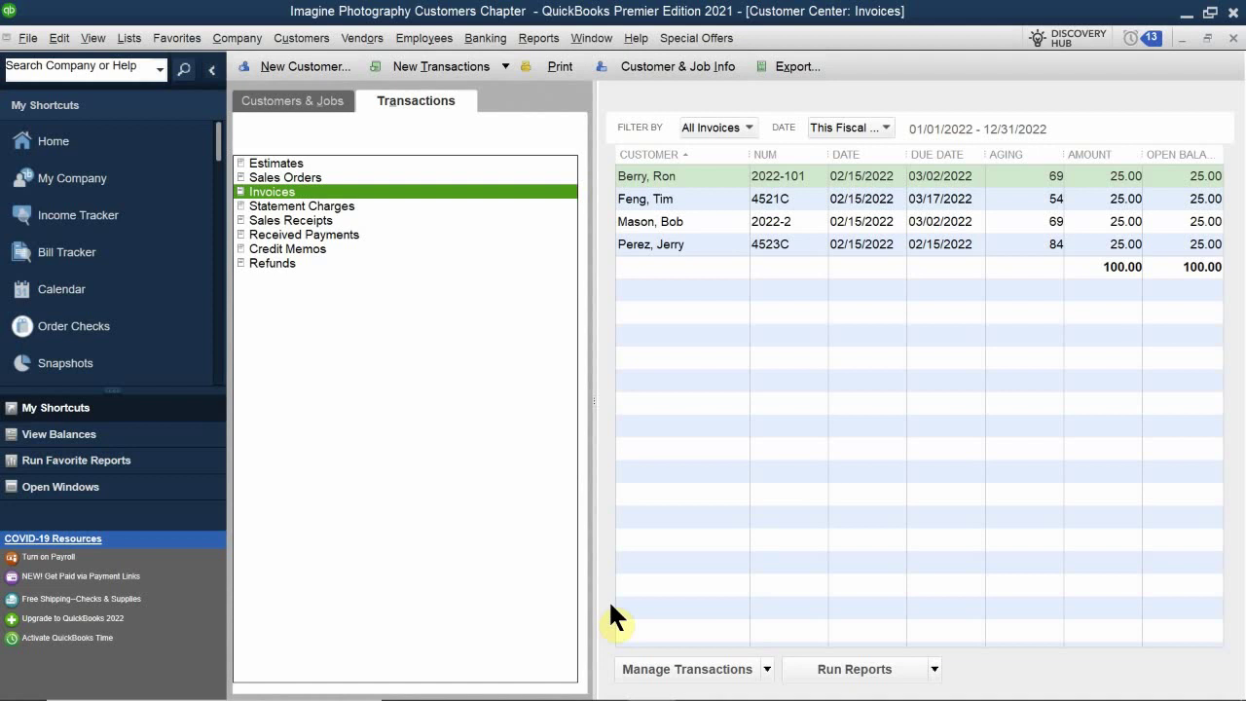
pyautogui.click(319, 97)
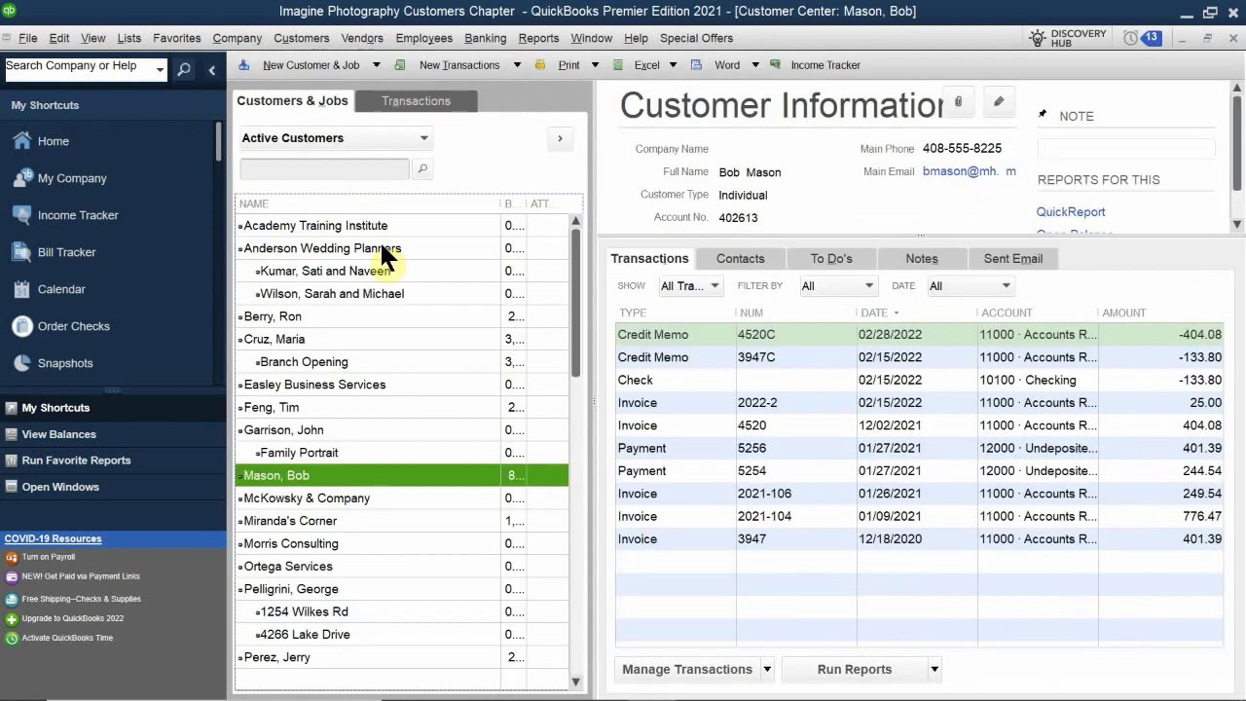
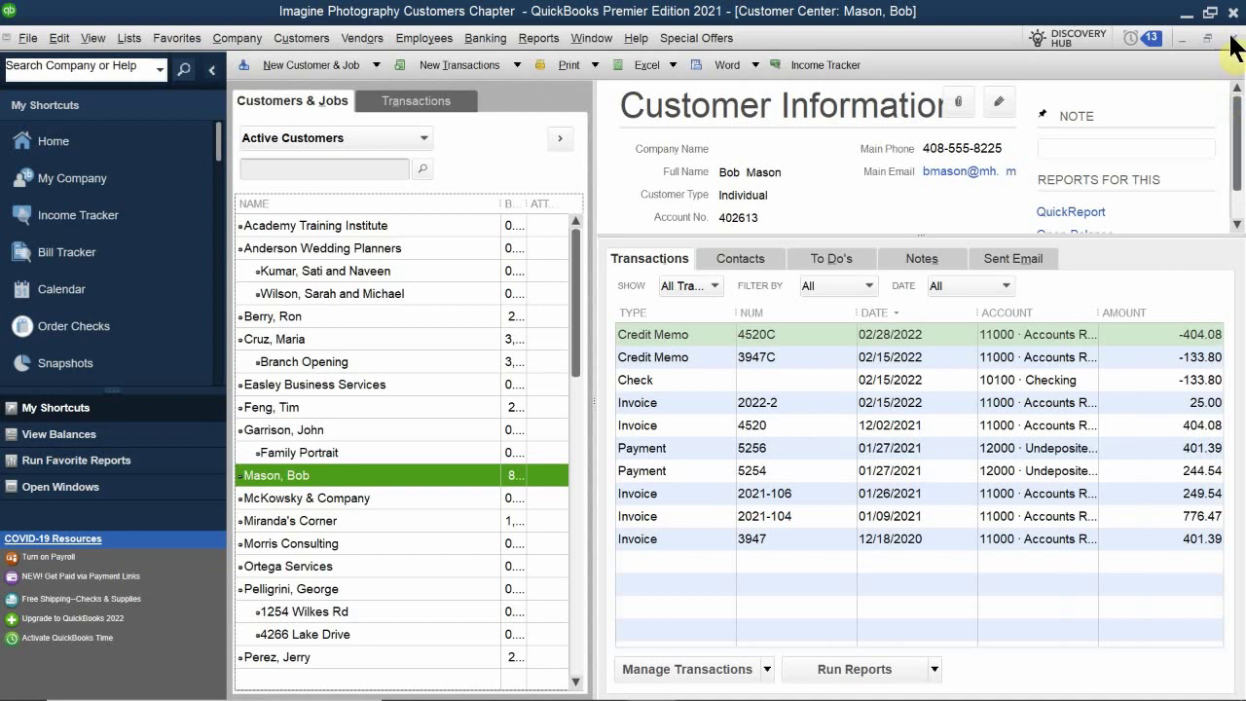
pyautogui.click(1232, 38)
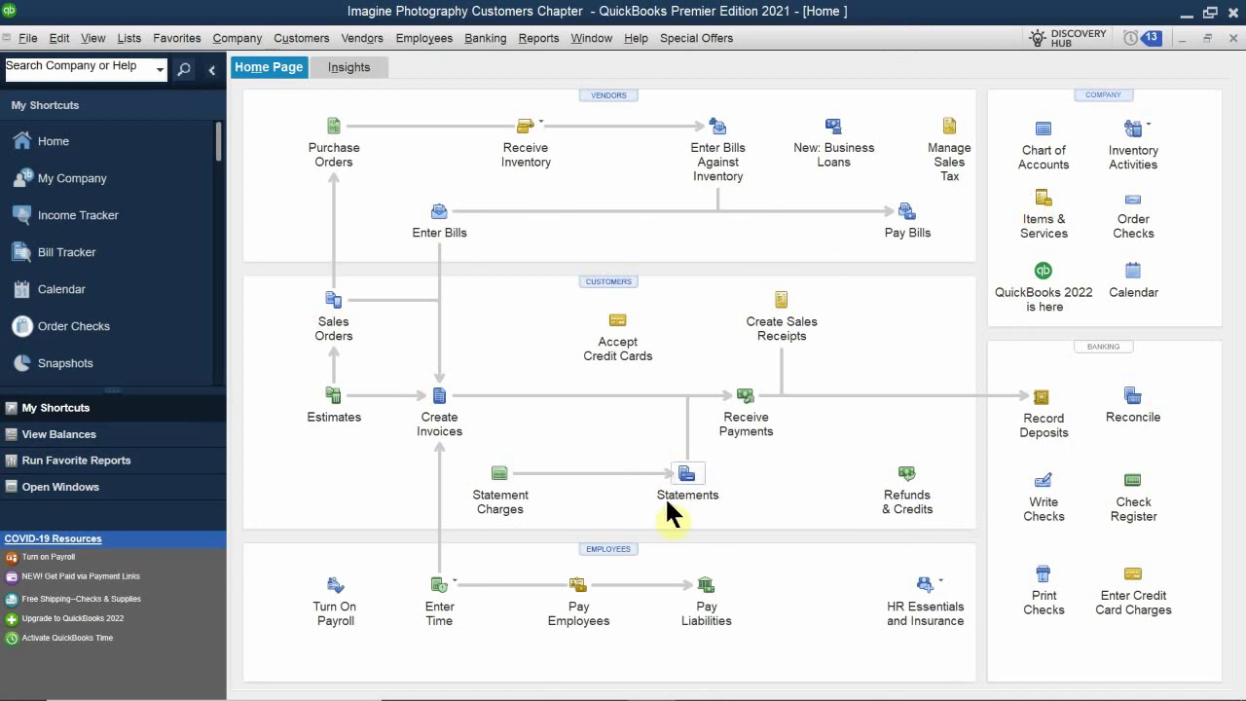
# Look through the Customer Center's new transaction options and the customer commands for ways to create statements, then close the center.
pyautogui.click(602, 280)
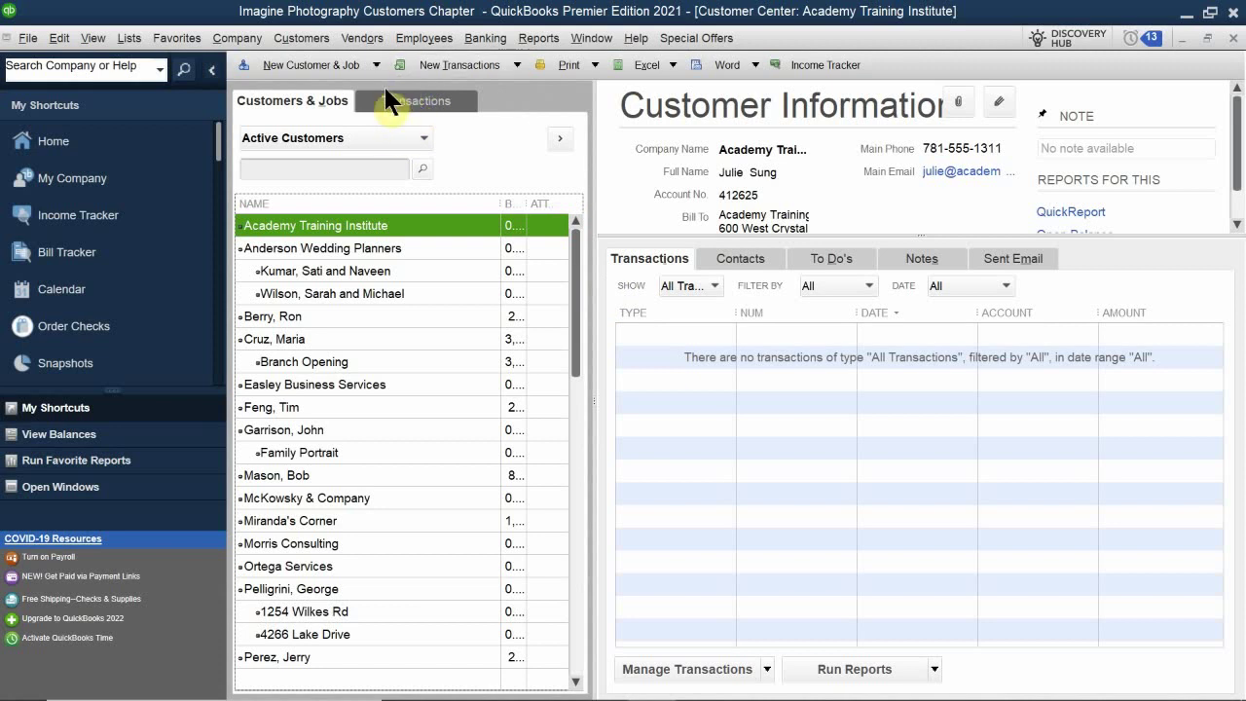
pyautogui.click(513, 65)
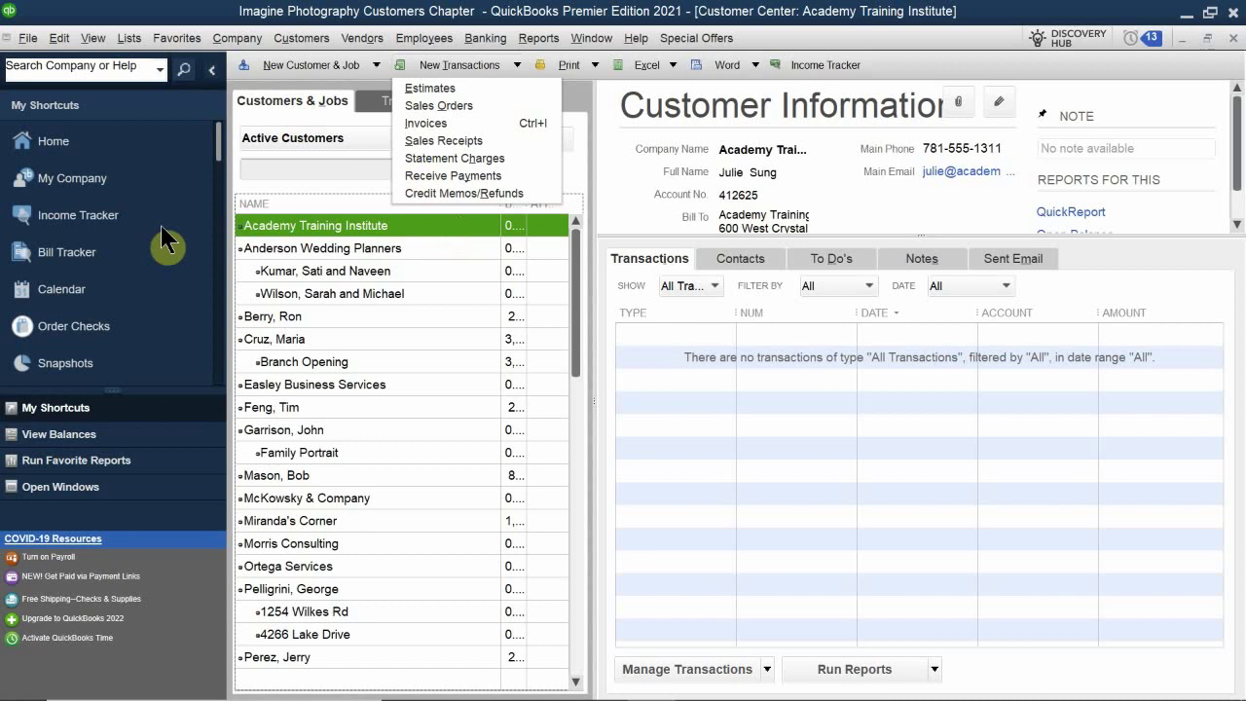
pyautogui.rightClick(303, 248)
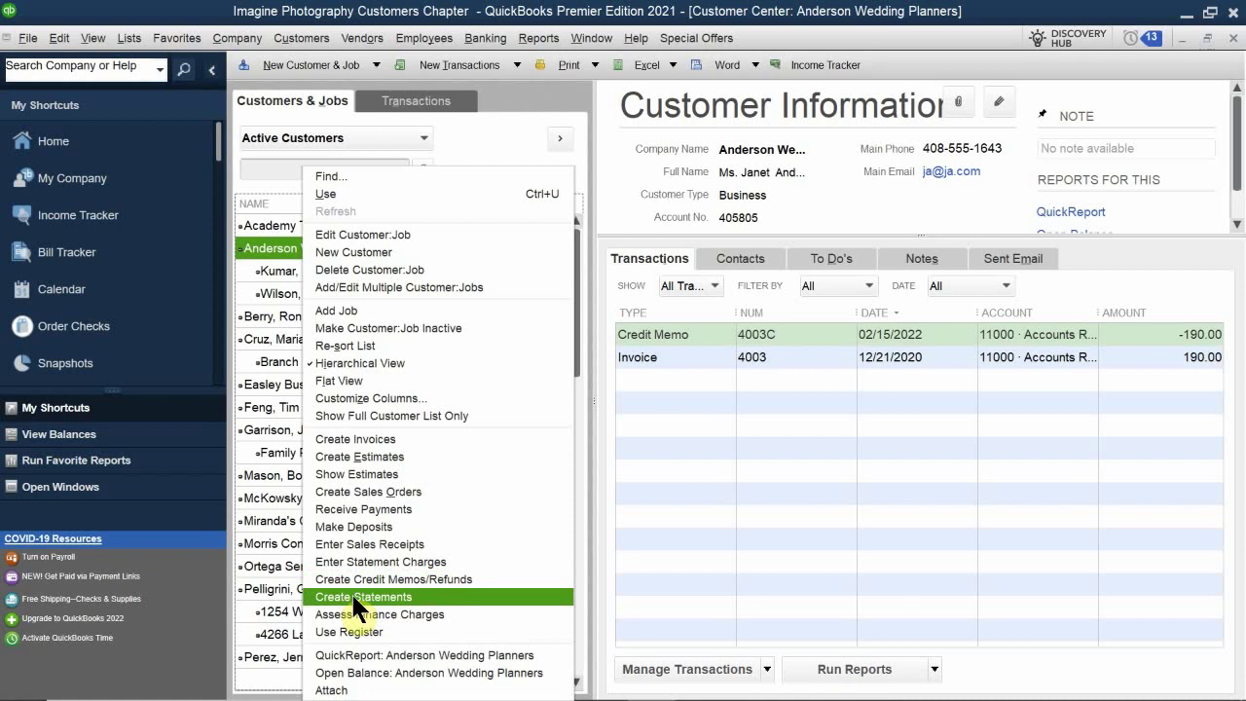
pyautogui.click(302, 37)
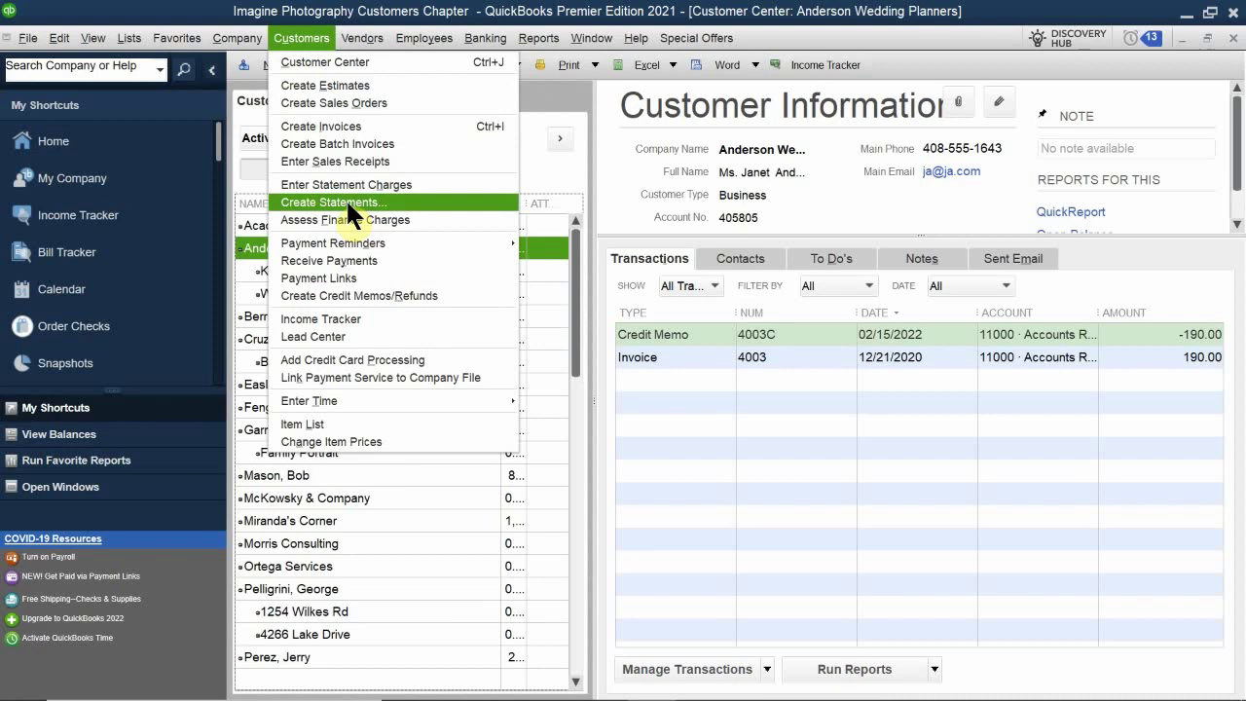
pyautogui.press('Escape')
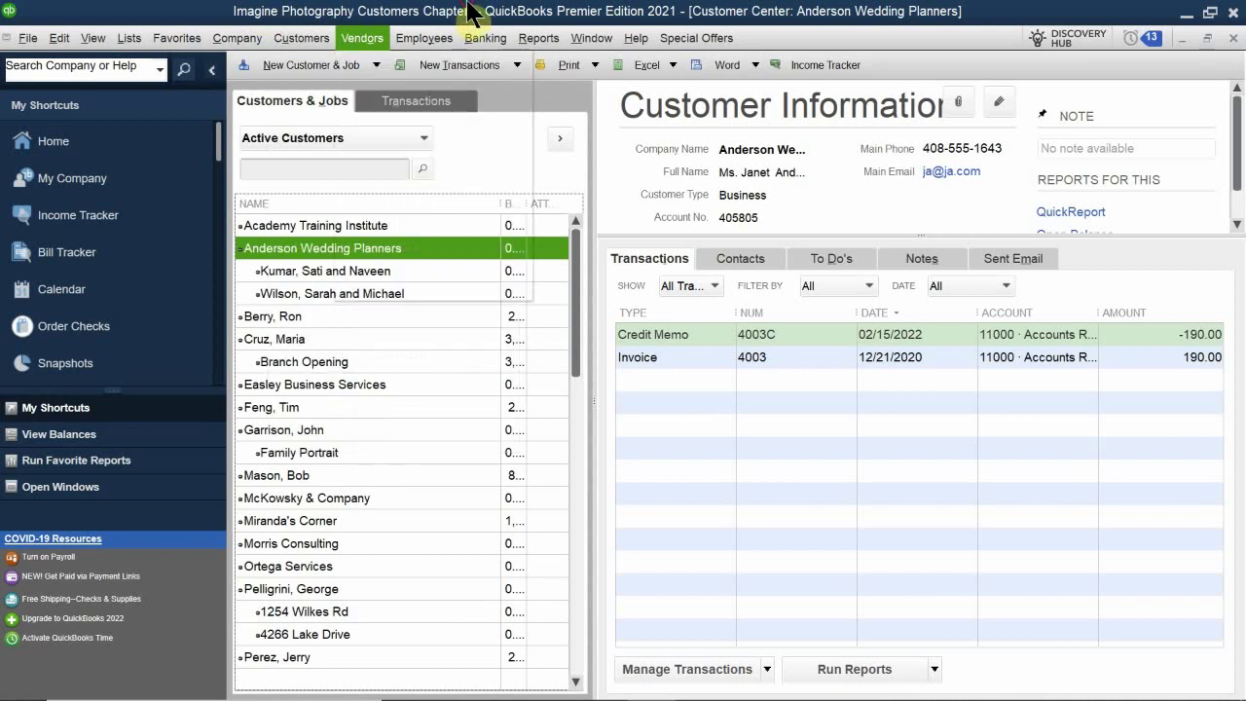
pyautogui.click(1233, 38)
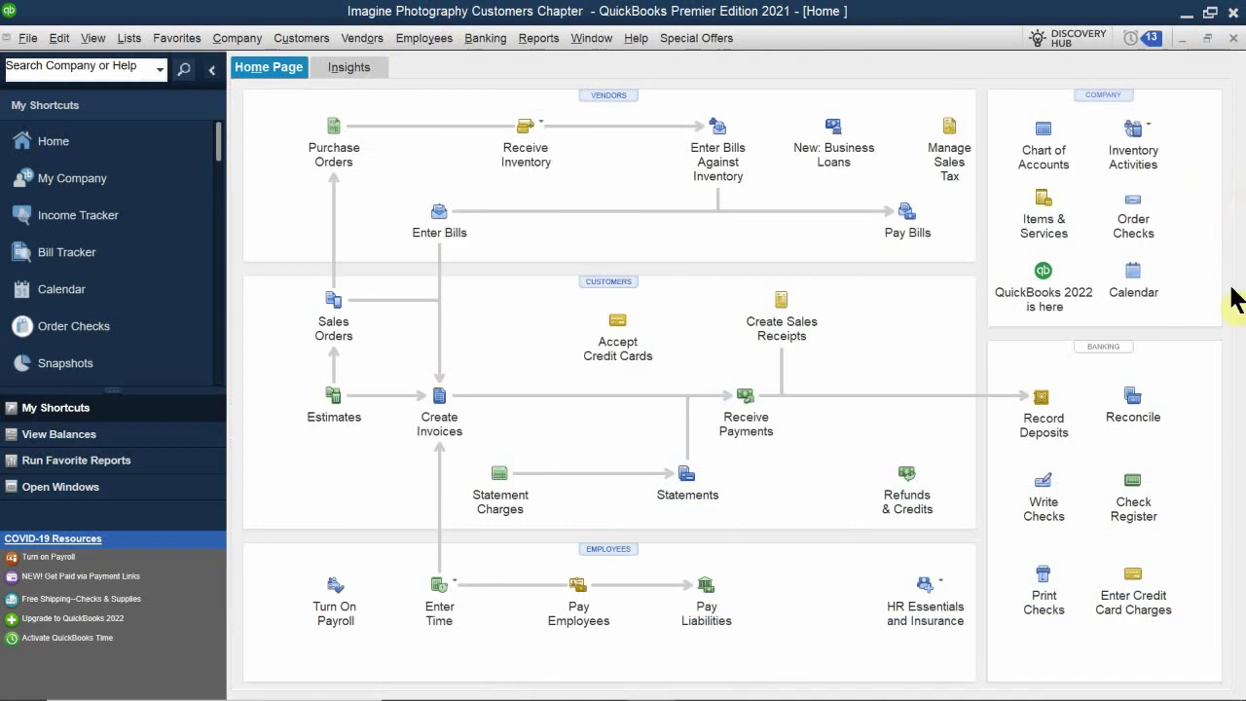
# Start creating customer statements and set the statement date to 03/31/2021.
pyautogui.click(690, 479)
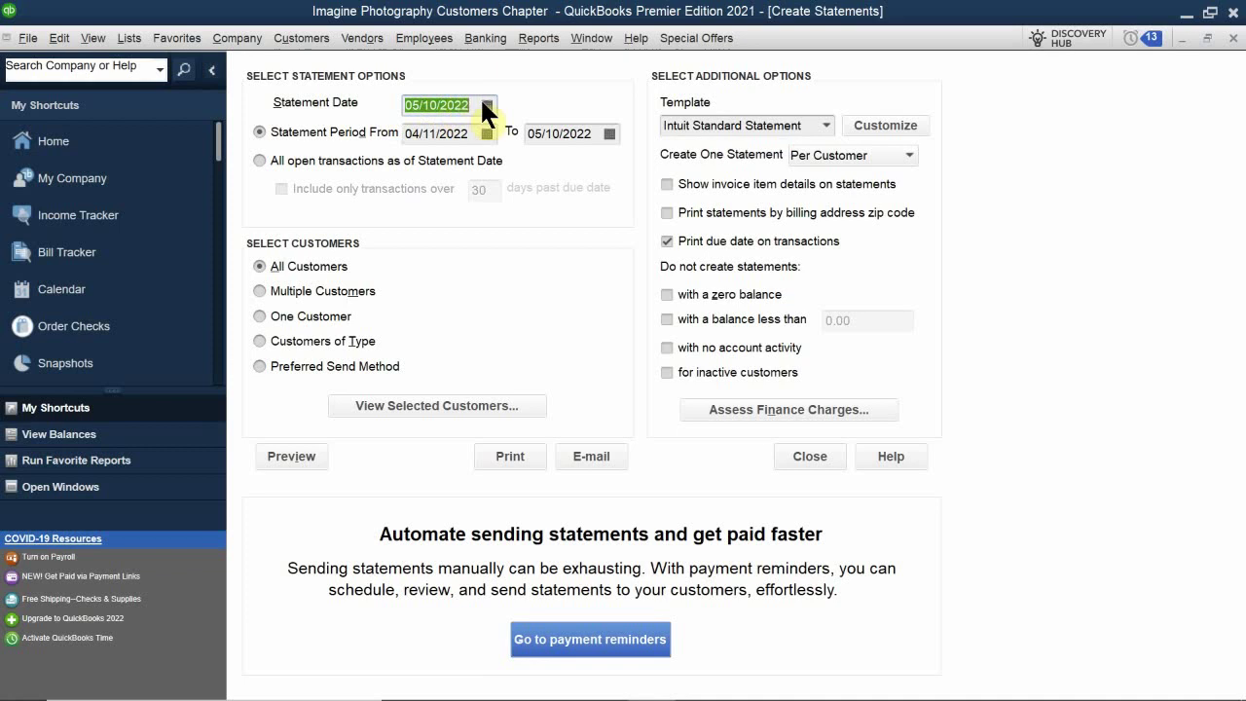
pyautogui.click(487, 104)
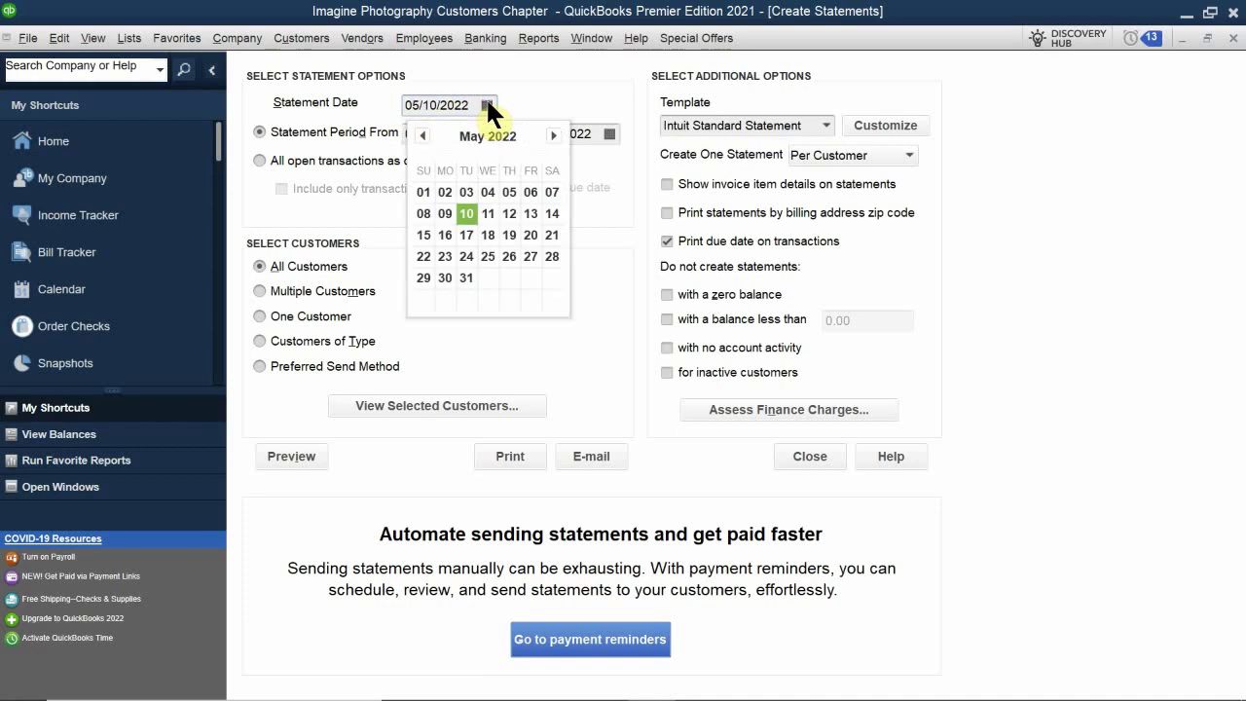
pyautogui.click(420, 134)
pyautogui.click(420, 134)
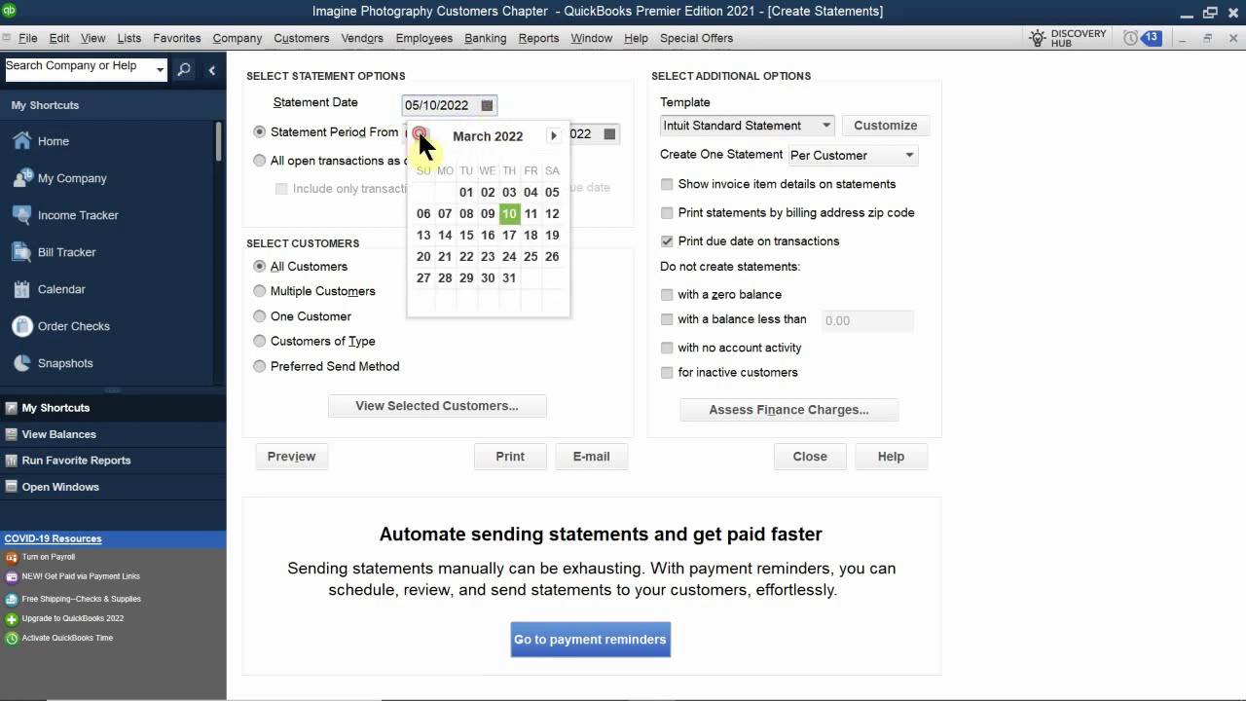
pyautogui.click(420, 133)
pyautogui.click(419, 133)
pyautogui.click(419, 134)
pyautogui.click(420, 133)
pyautogui.click(419, 134)
pyautogui.click(420, 134)
pyautogui.click(420, 134)
pyautogui.click(419, 134)
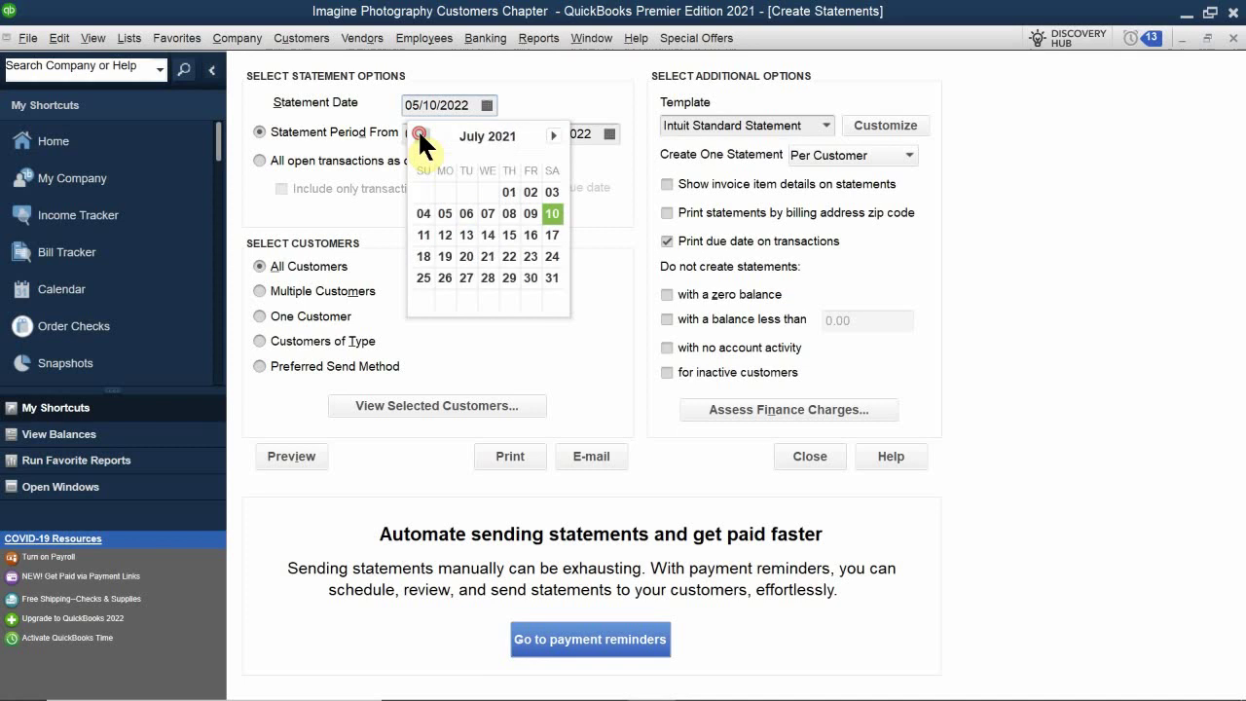
pyautogui.click(419, 133)
pyautogui.click(419, 133)
pyautogui.click(419, 134)
pyautogui.click(419, 133)
pyautogui.click(420, 133)
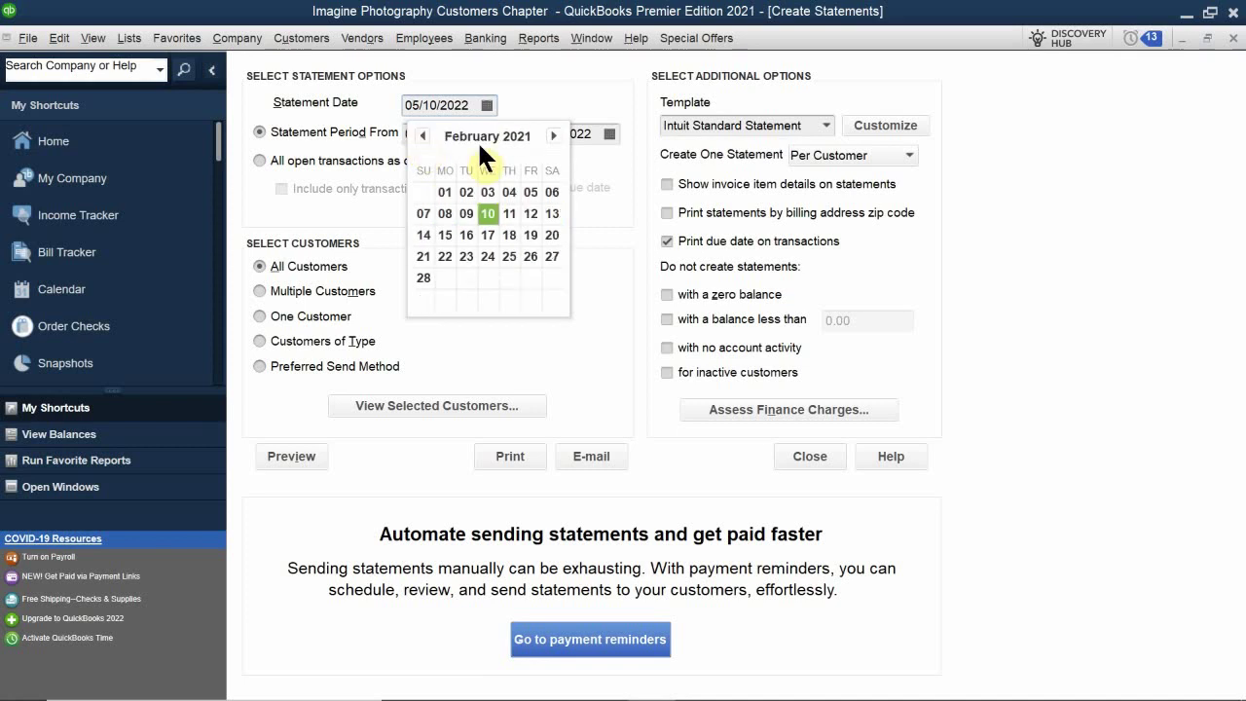
pyautogui.click(554, 135)
pyautogui.click(487, 278)
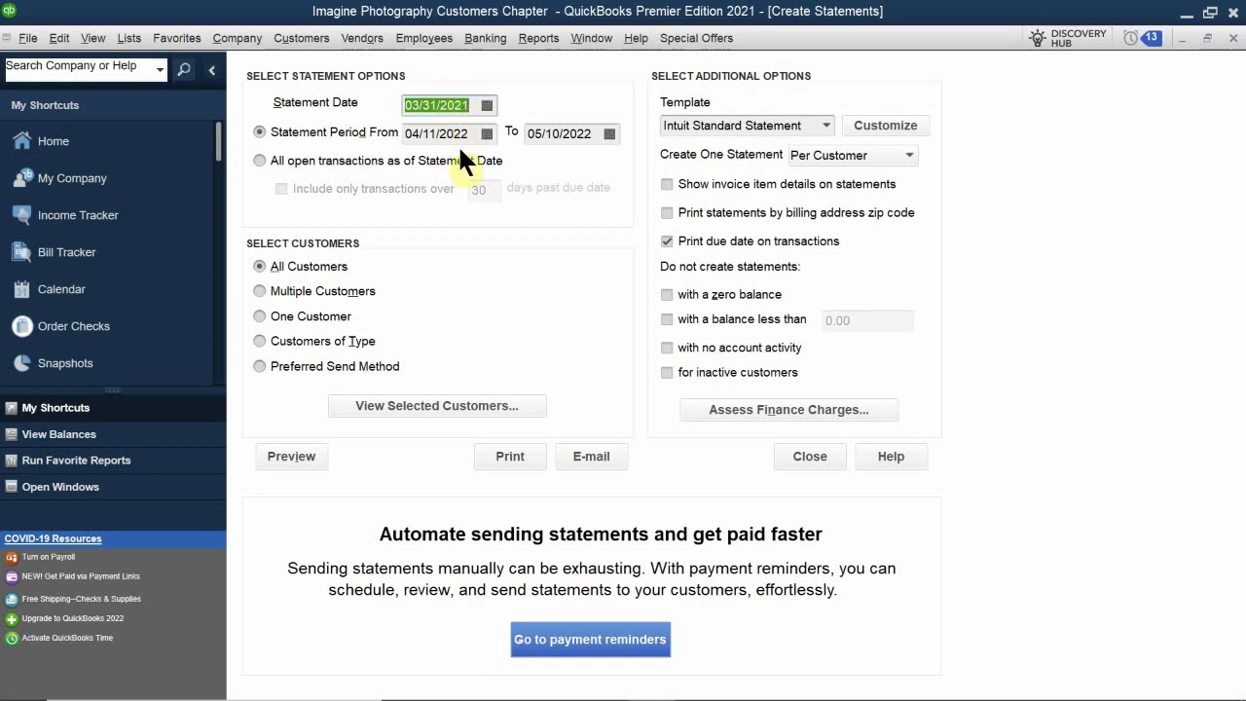
# Set the start of the statement period to 01/01/2021.
pyautogui.click(485, 133)
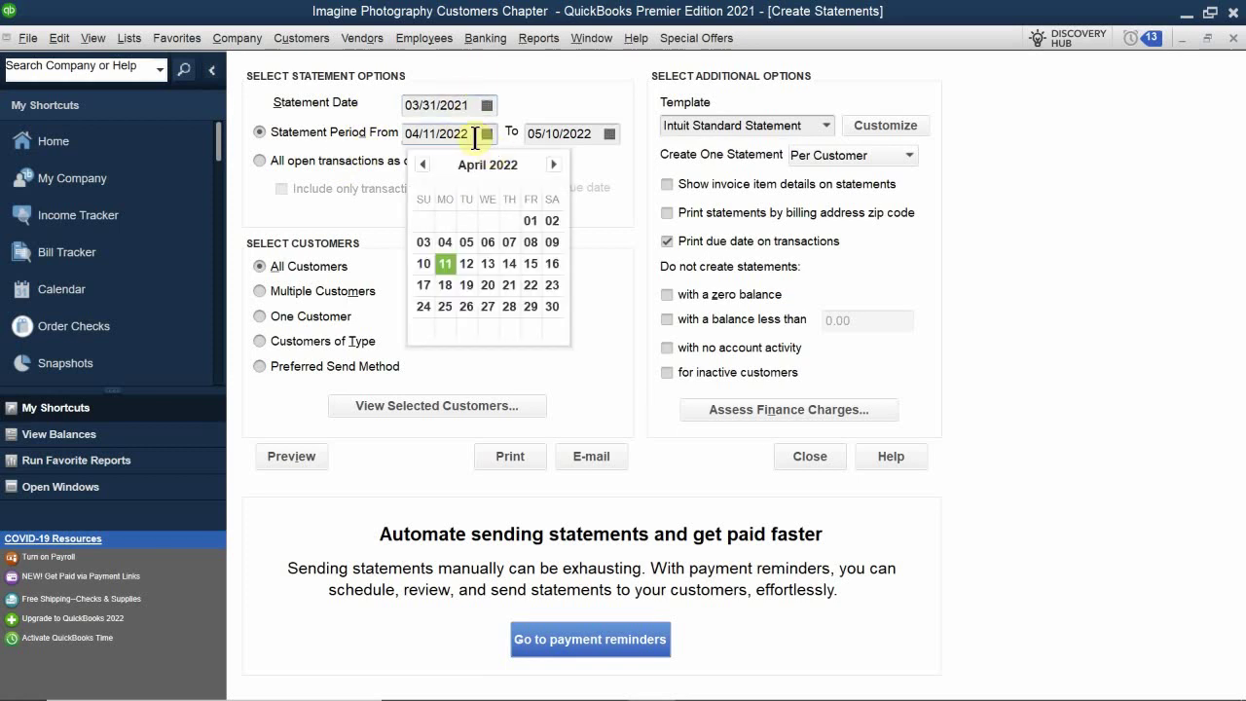
pyautogui.click(422, 164)
pyautogui.tripleClick(420, 163)
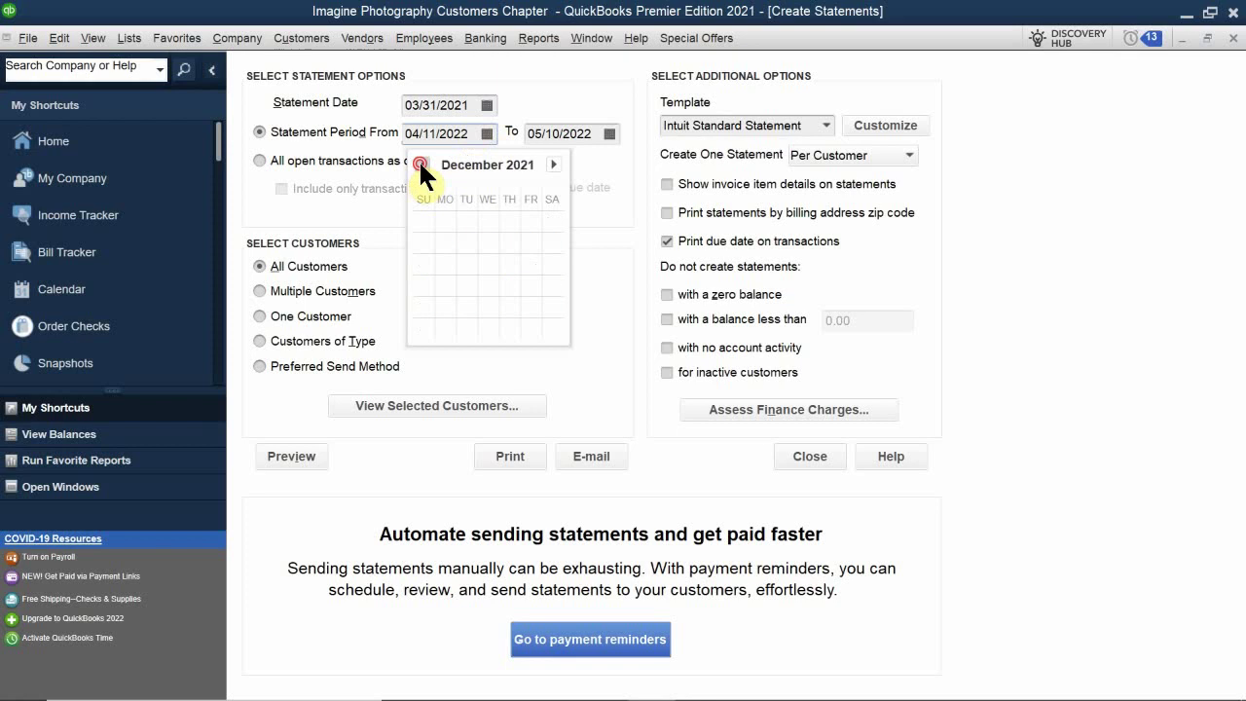
pyautogui.click(421, 164)
pyautogui.doubleClick(421, 163)
pyautogui.doubleClick(421, 164)
pyautogui.doubleClick(421, 164)
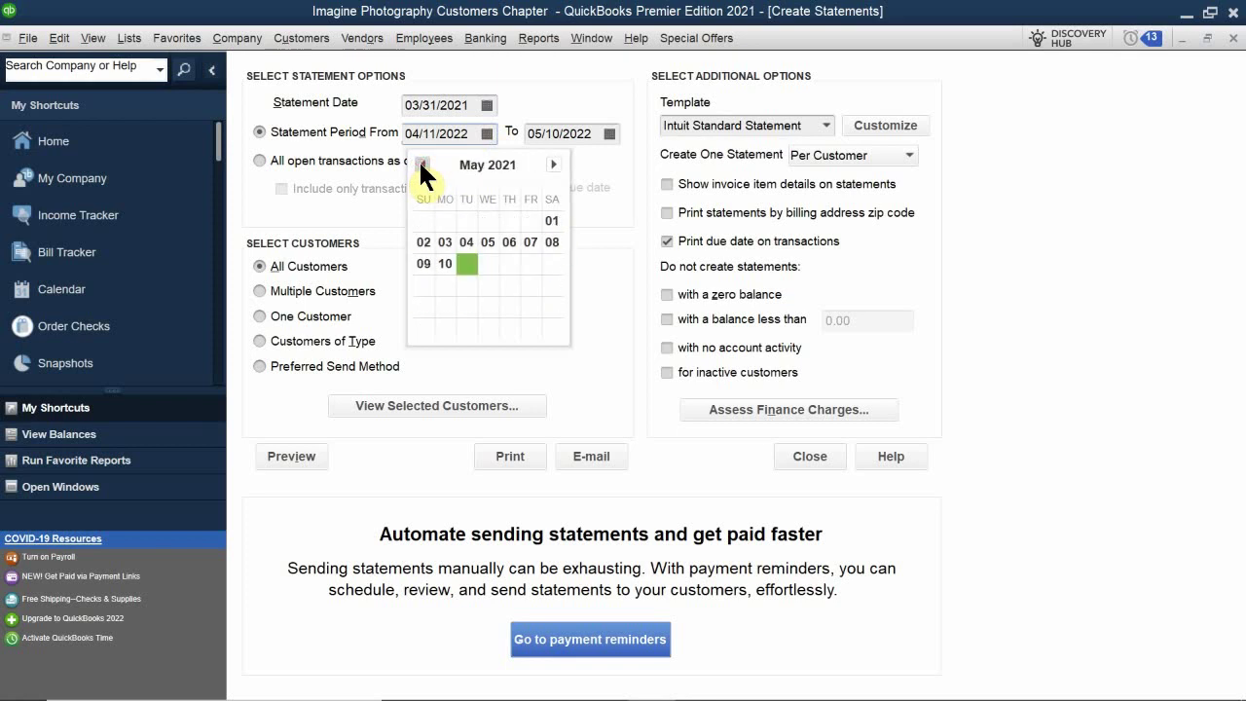
pyautogui.click(420, 163)
pyautogui.click(421, 164)
pyautogui.click(420, 163)
pyautogui.click(421, 164)
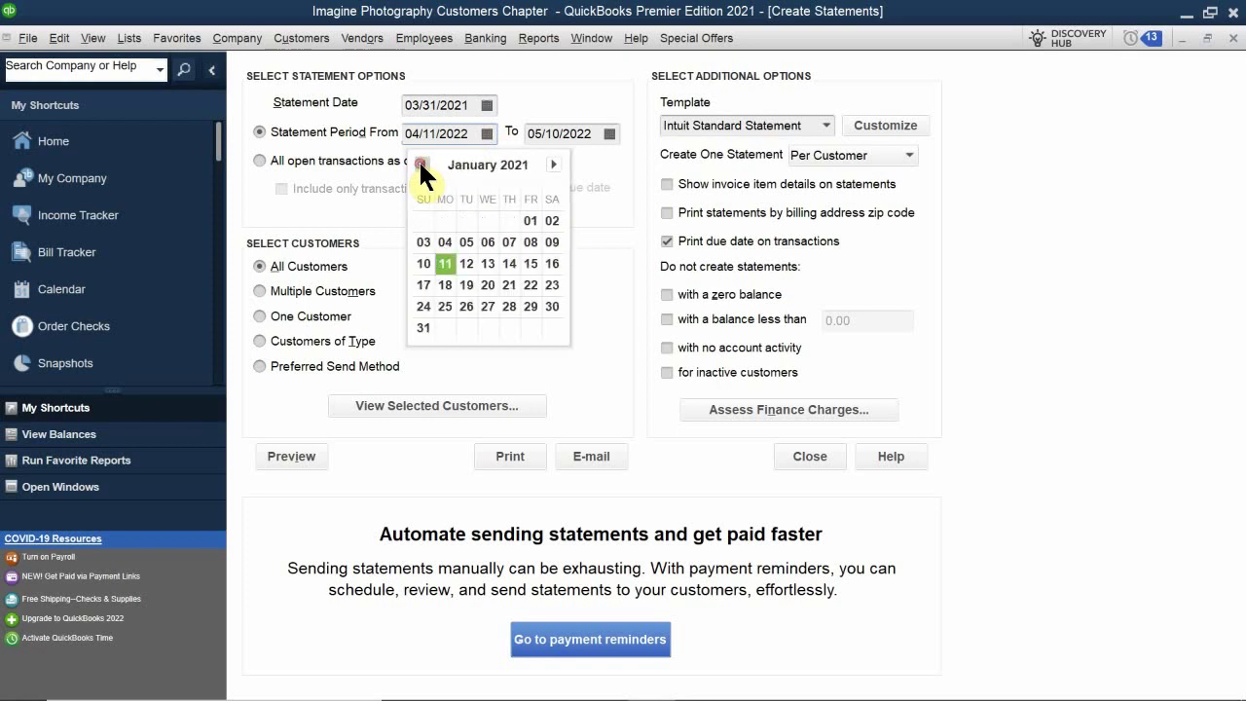
pyautogui.click(530, 220)
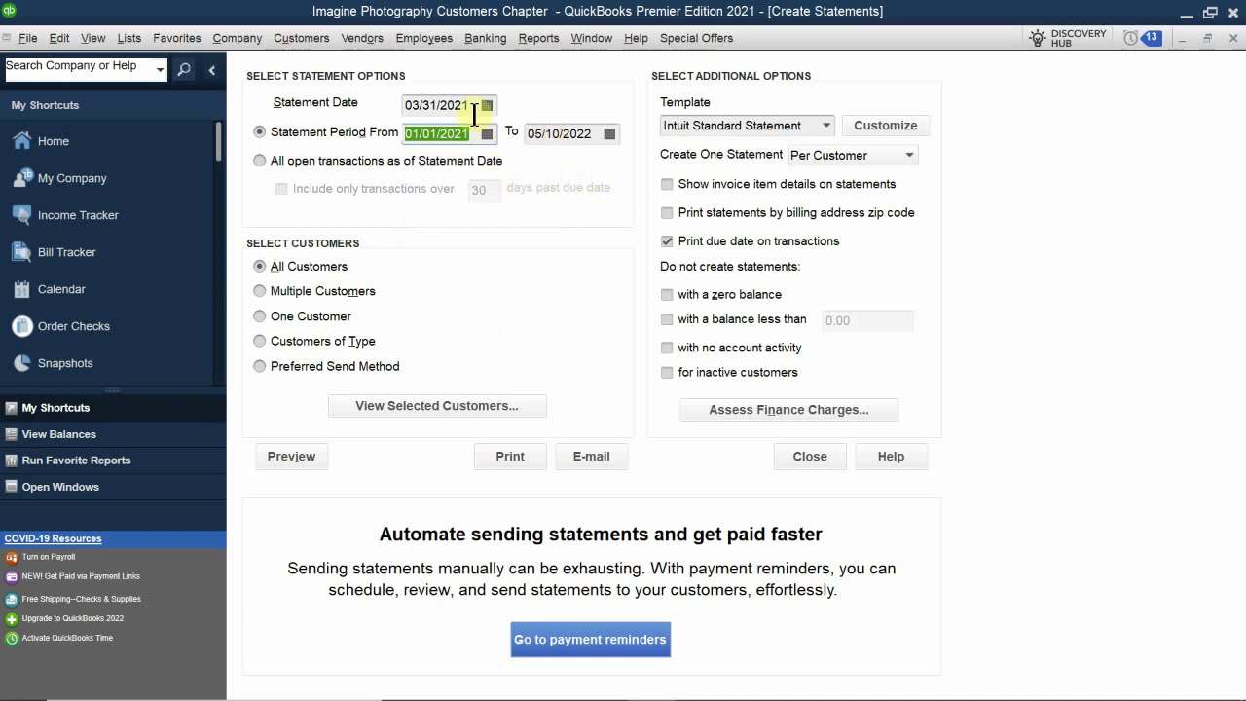
# Set the end of the statement period to 03/31/2021.
pyautogui.click(610, 131)
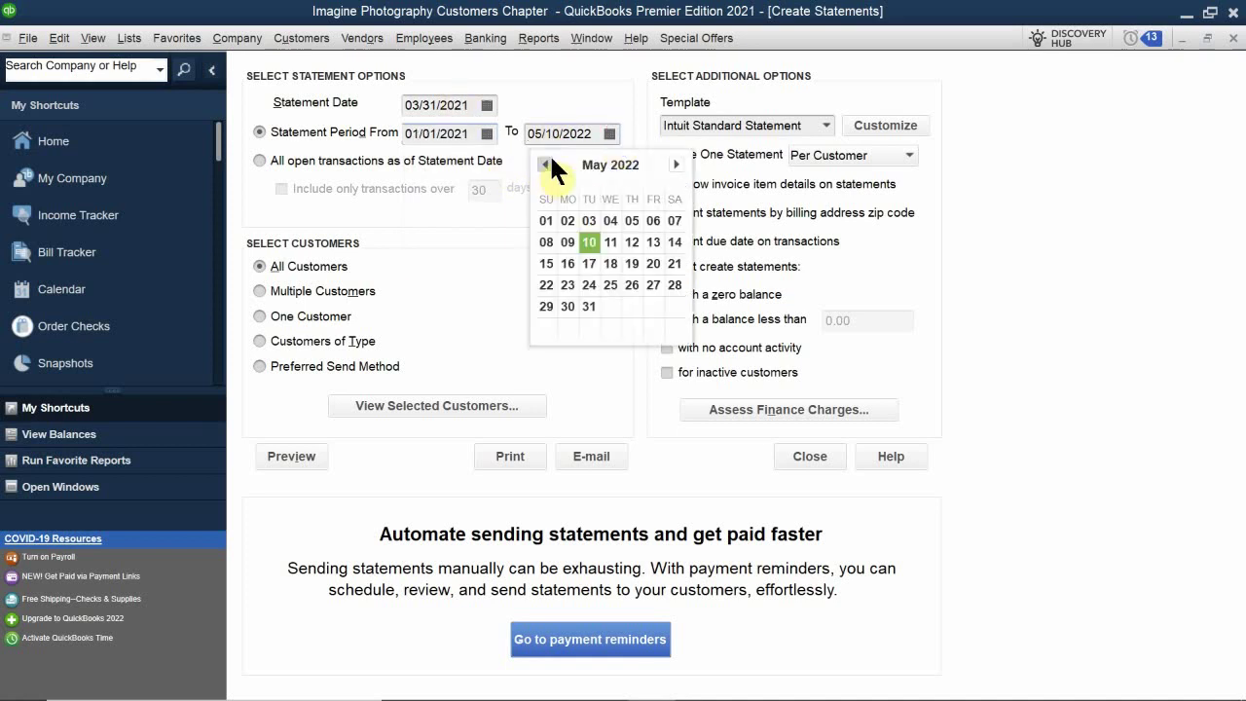
pyautogui.click(546, 164)
pyautogui.click(547, 165)
pyautogui.click(546, 165)
pyautogui.click(546, 164)
pyautogui.click(546, 165)
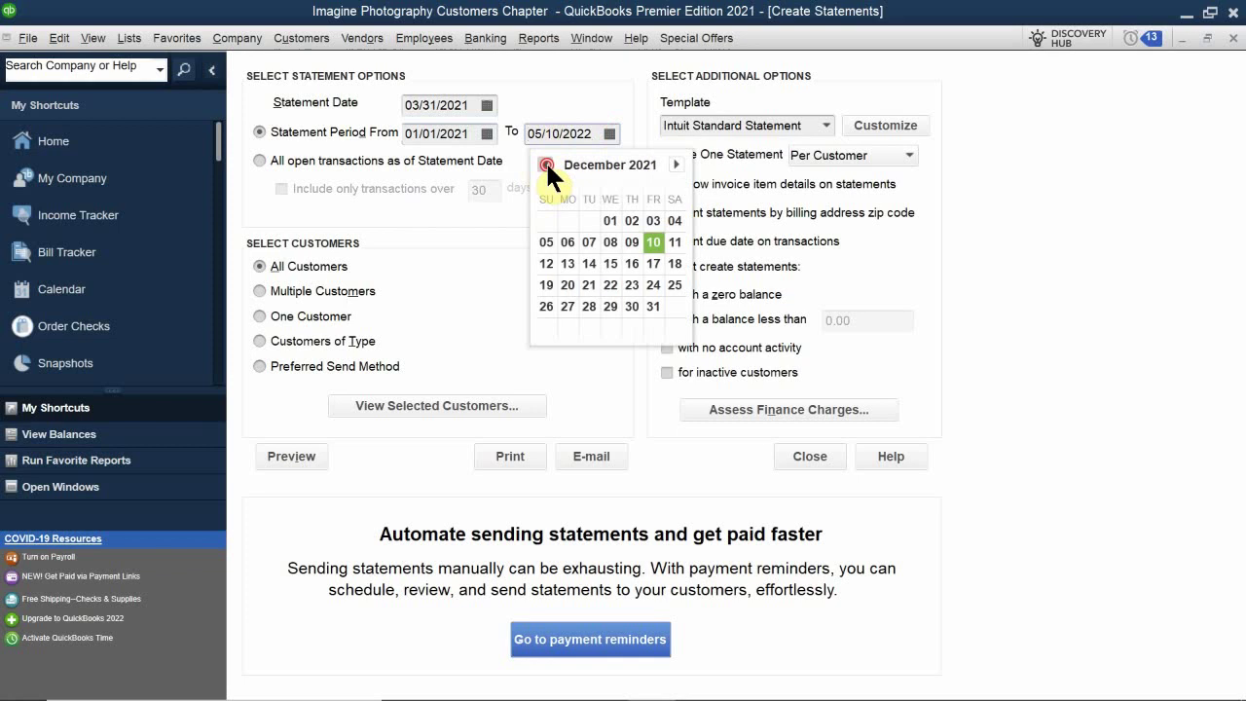
pyautogui.click(546, 165)
pyautogui.click(546, 165)
pyautogui.click(546, 165)
pyautogui.click(546, 165)
pyautogui.click(546, 164)
pyautogui.click(546, 165)
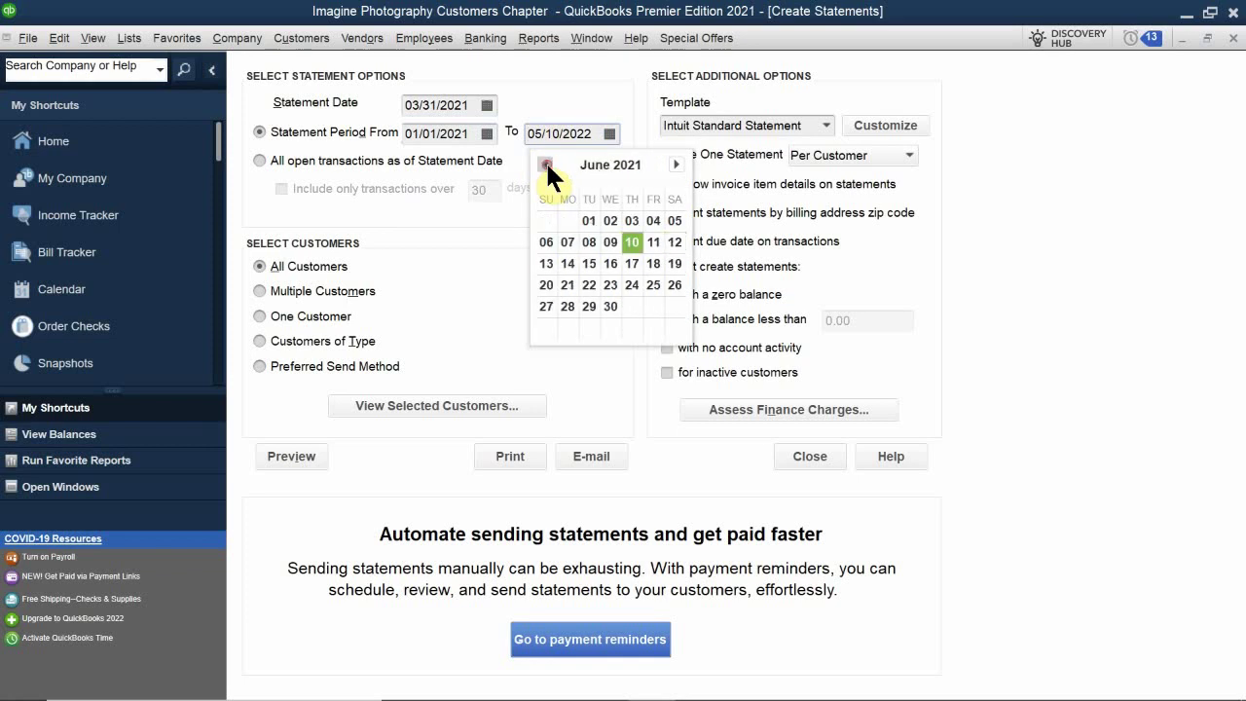
pyautogui.click(547, 164)
pyautogui.click(547, 165)
pyautogui.click(546, 165)
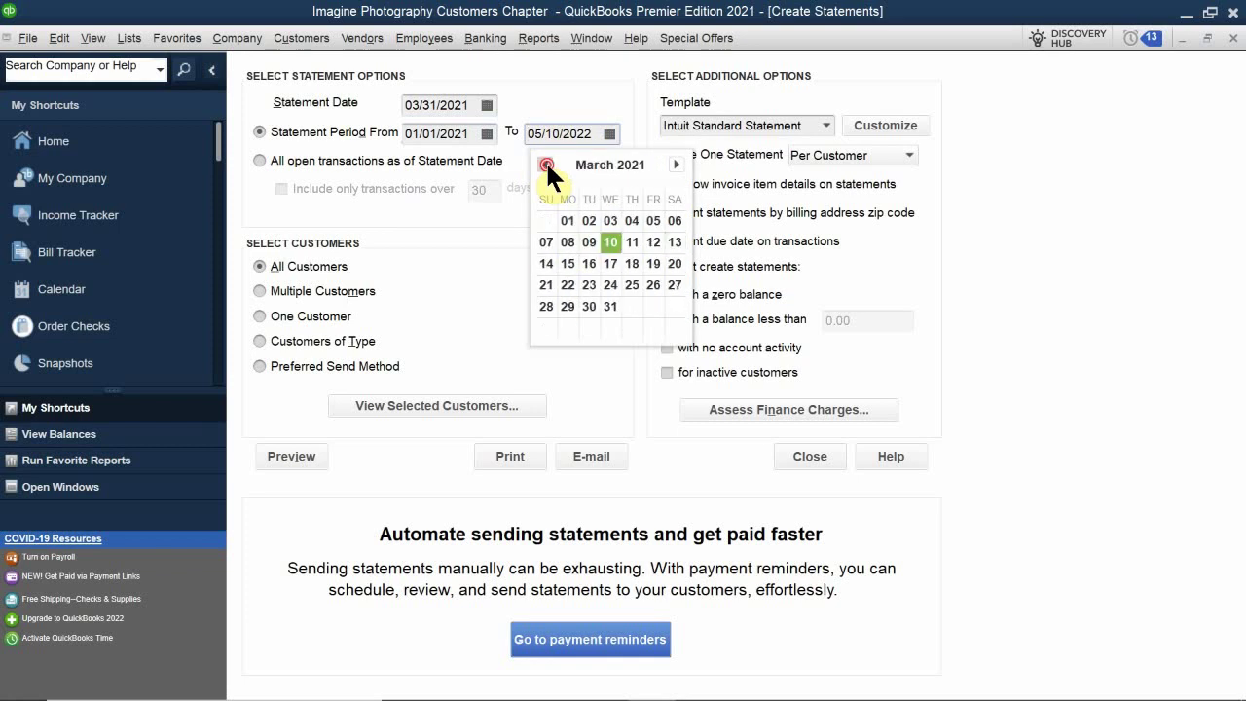
pyautogui.click(547, 164)
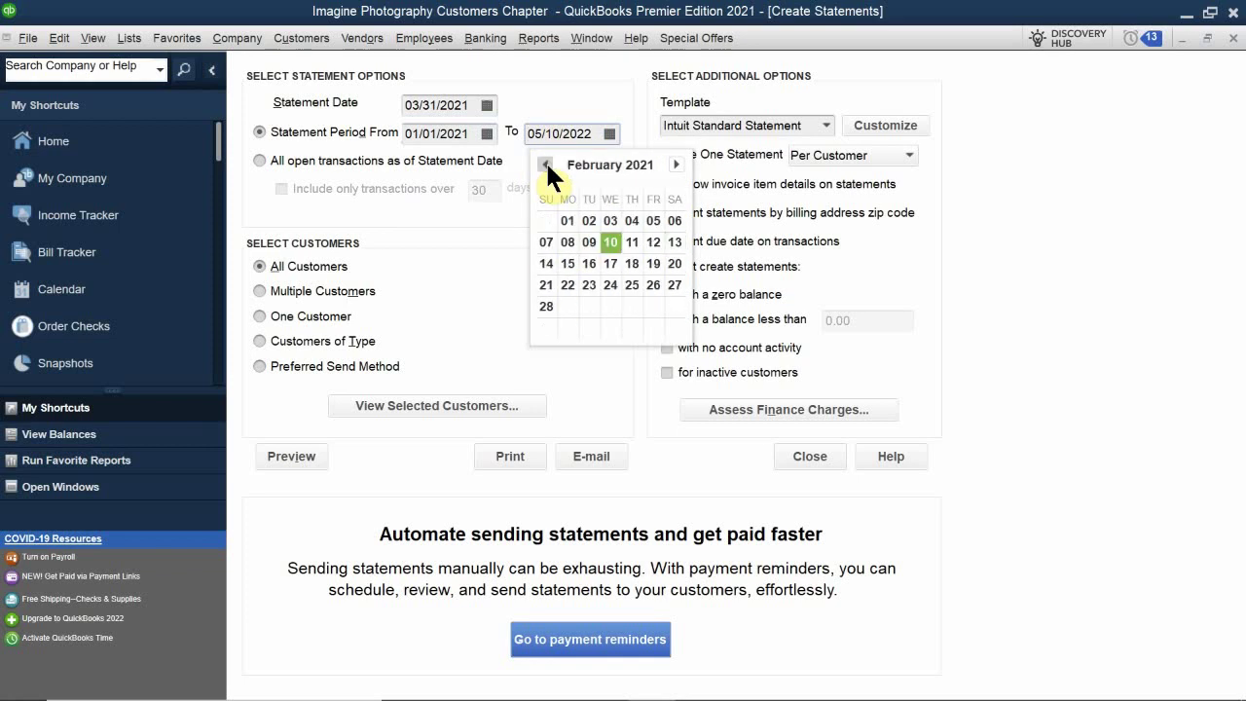
pyautogui.click(674, 161)
pyautogui.click(610, 305)
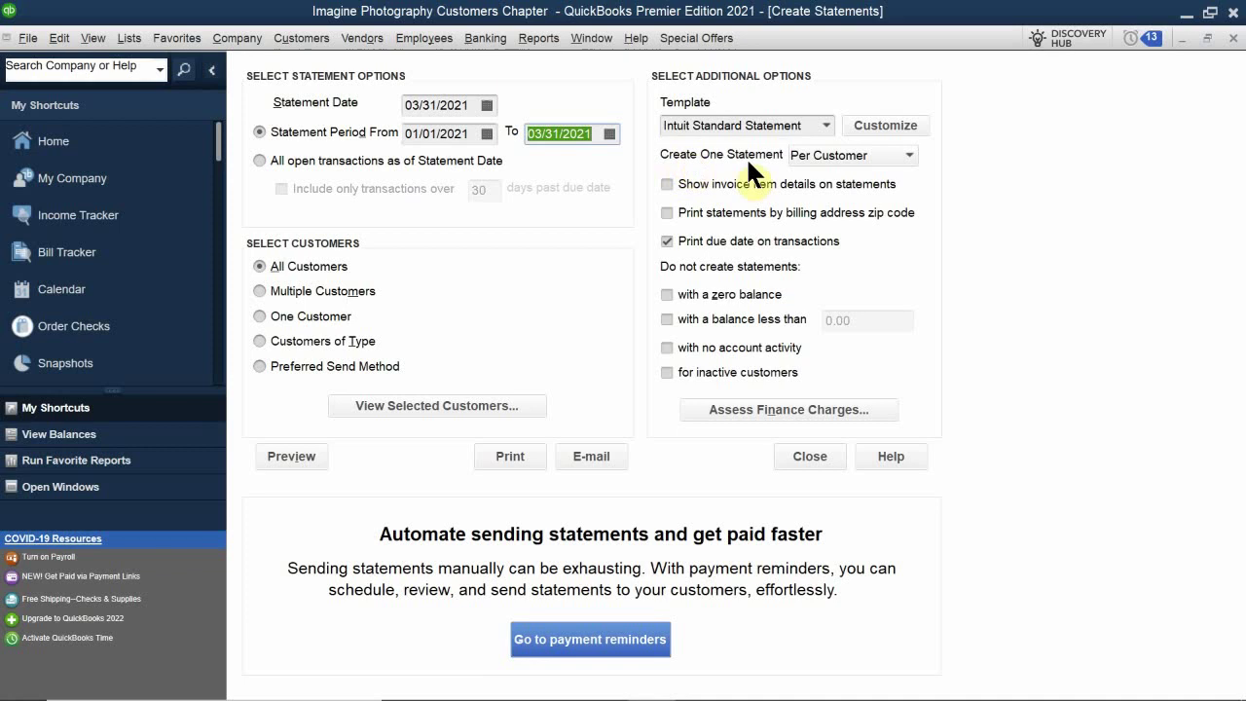
# Create one statement per customer, showing invoice item details and printing the statements by billing address zip code.
pyautogui.click(909, 156)
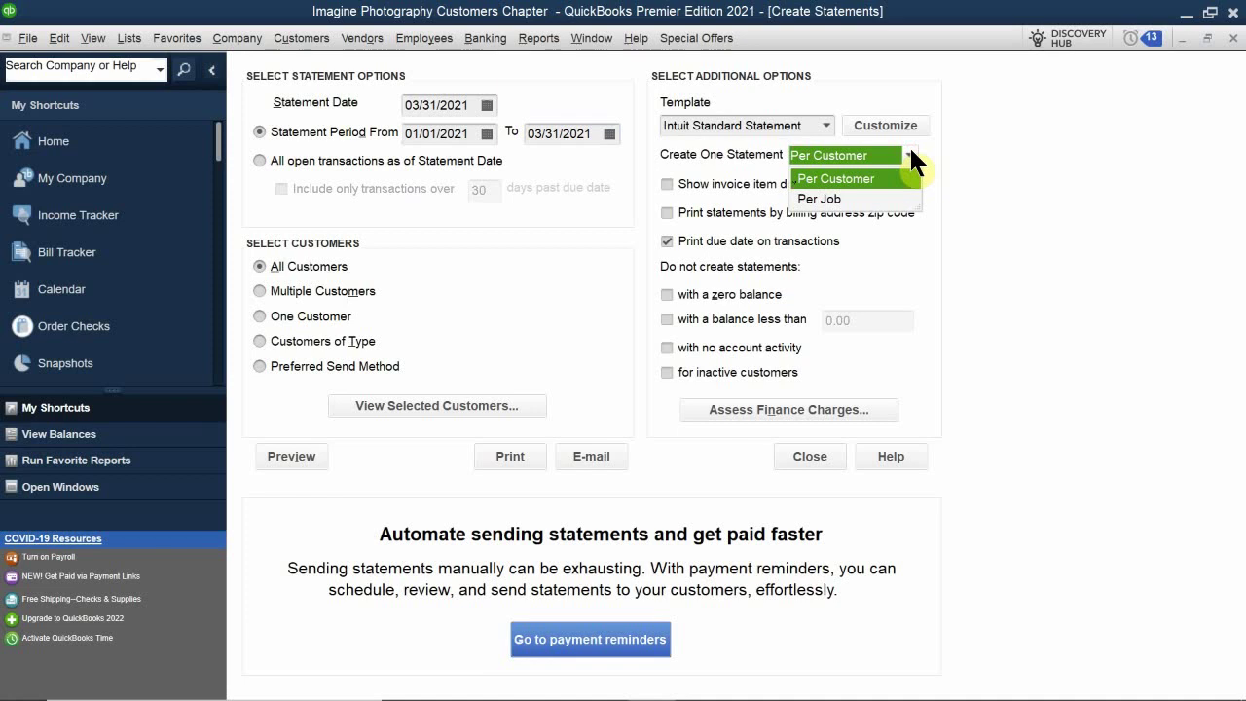
pyautogui.click(874, 177)
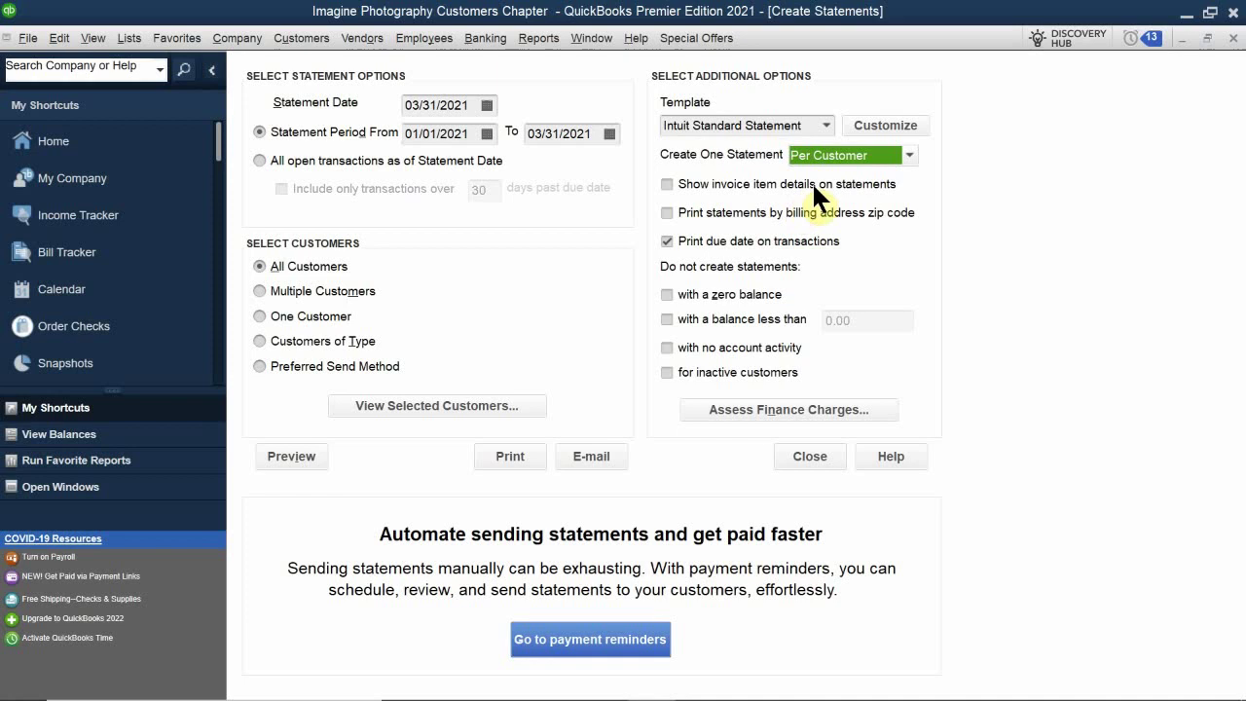
pyautogui.click(667, 184)
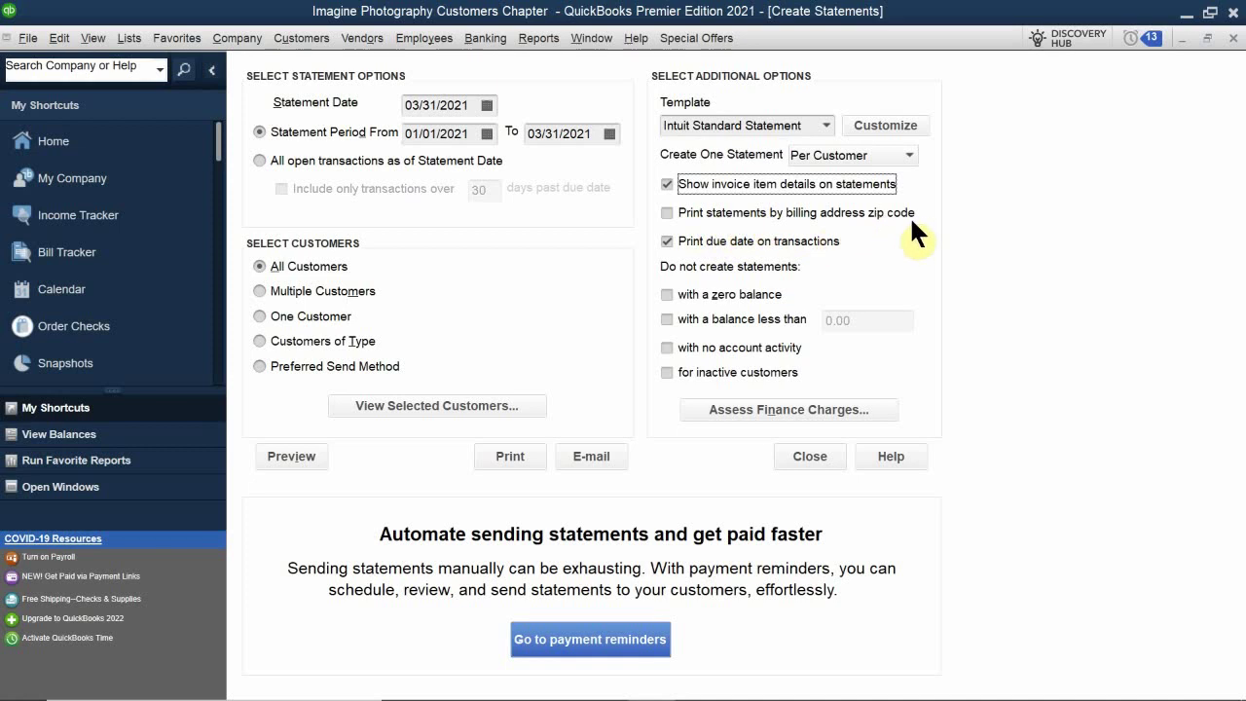
pyautogui.click(670, 214)
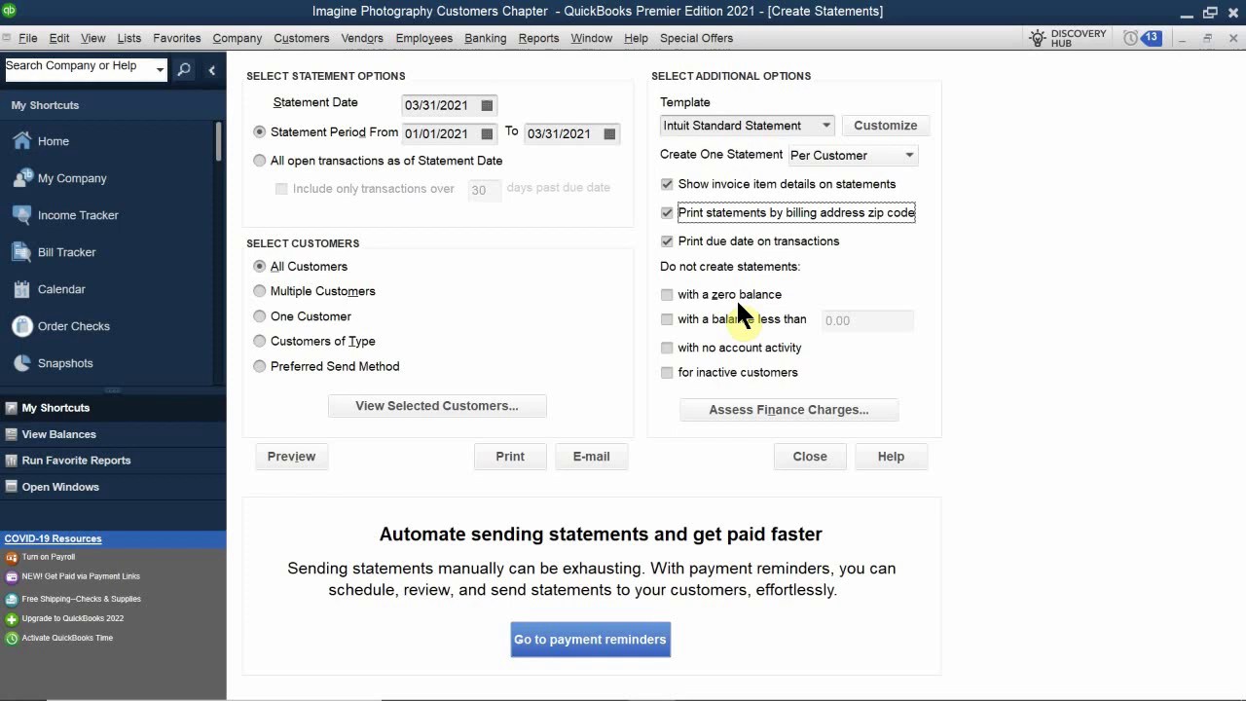
# Exclude customers with a zero balance, customers with no account activity and inactive customers from the statements.
pyautogui.click(667, 294)
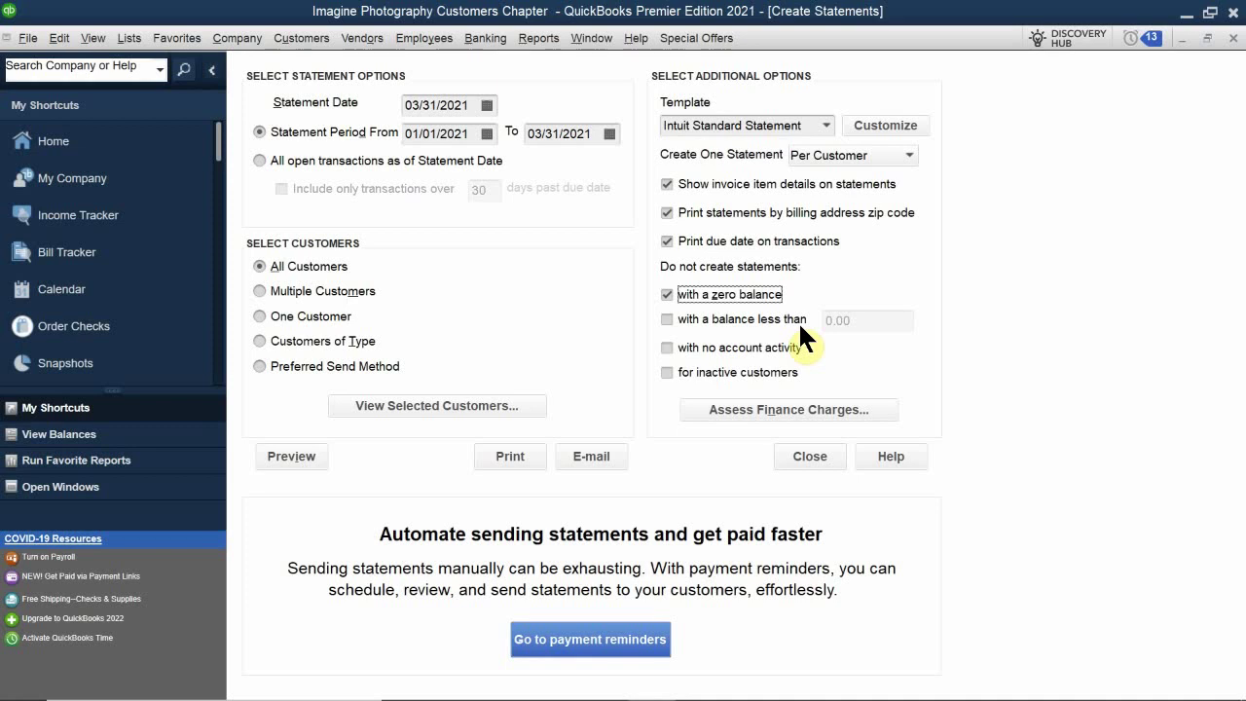
pyautogui.click(668, 348)
pyautogui.click(666, 372)
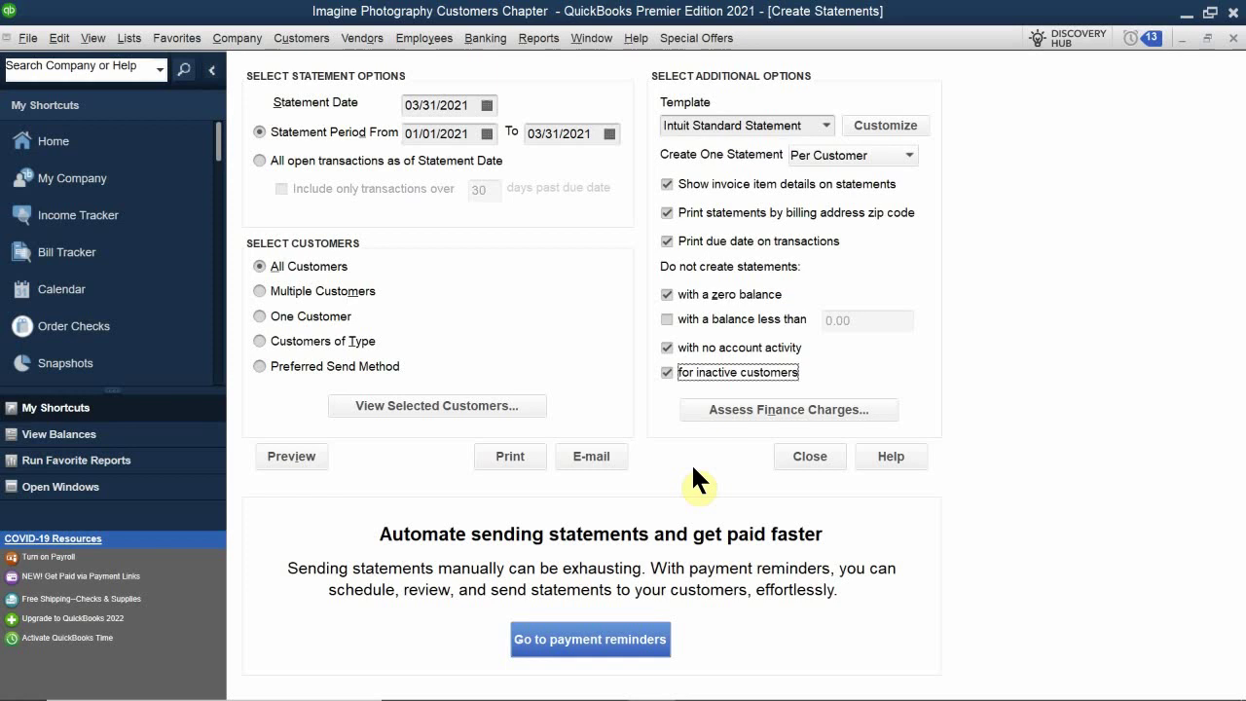
# Preview the customer statements and examine the recipient, amount due and transaction details on each of the three pages.
pyautogui.click(299, 459)
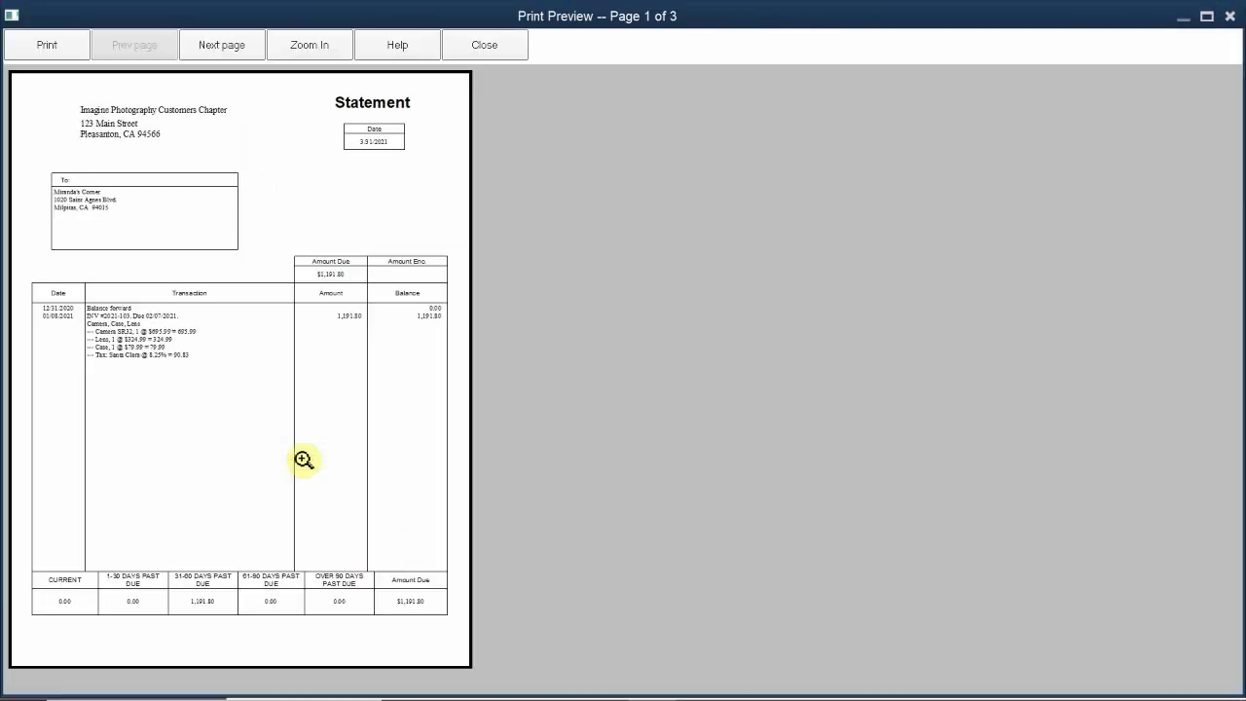
pyautogui.click(246, 167)
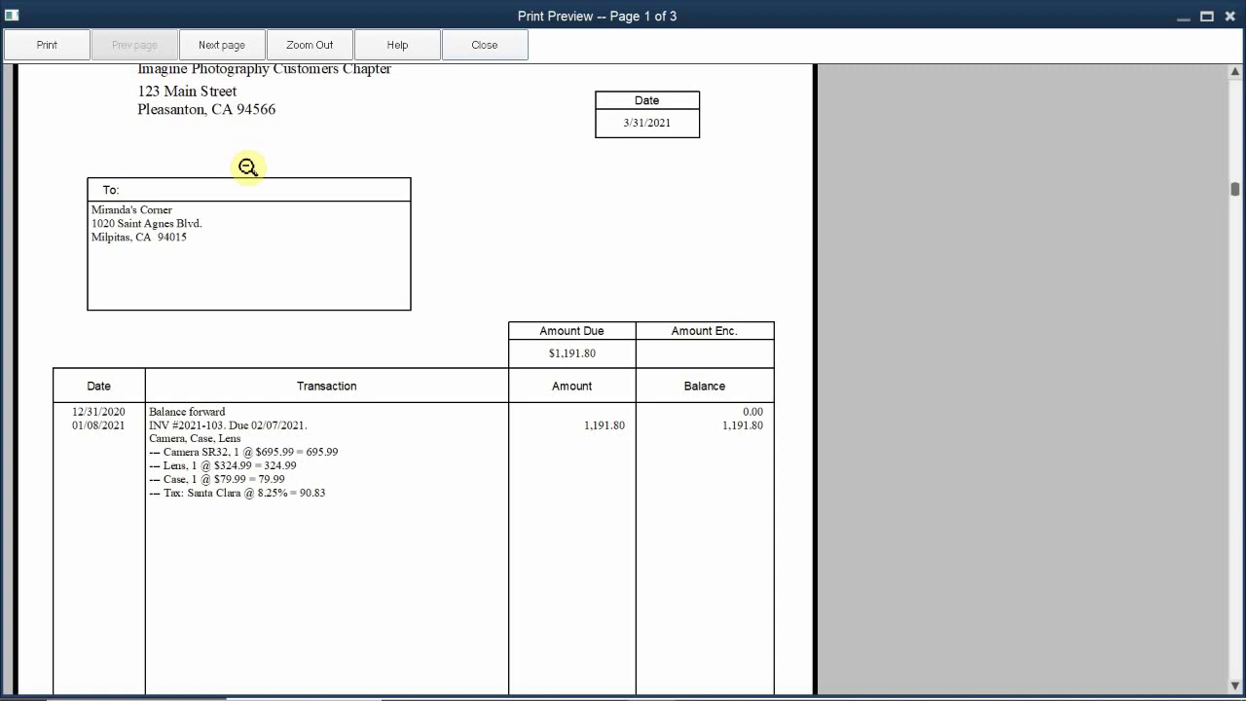
pyautogui.press('pagedown')
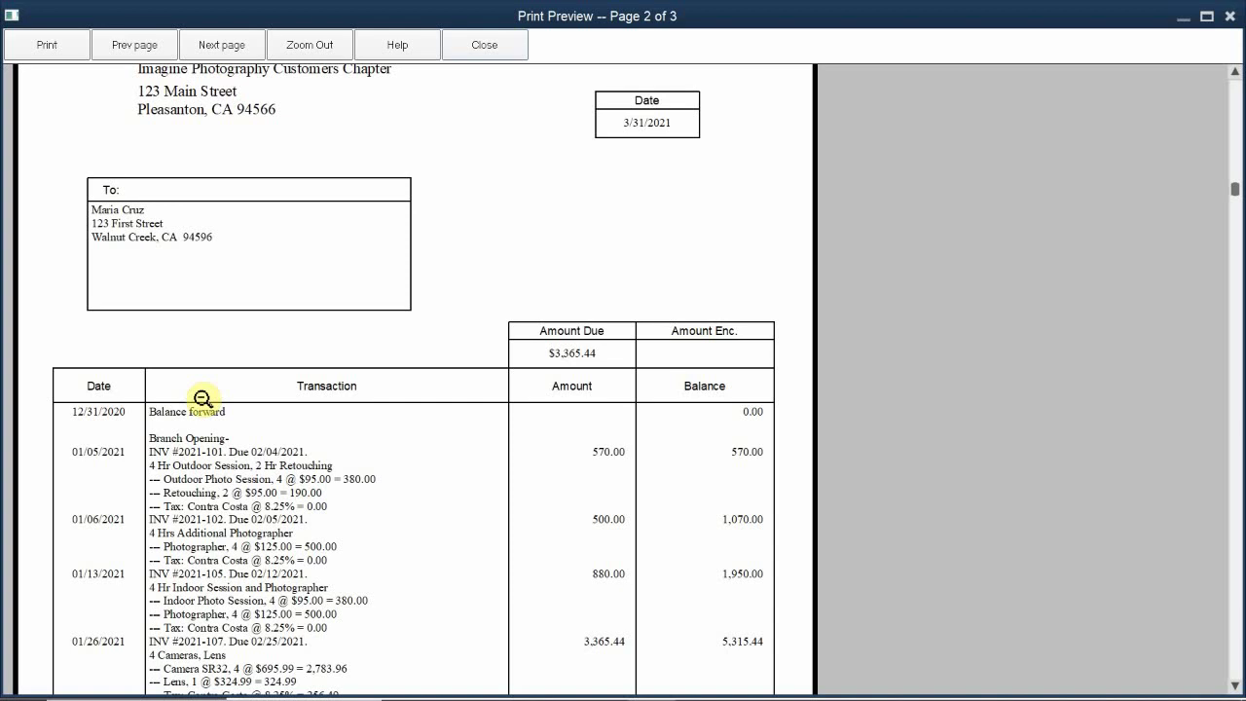
pyautogui.press('pagedown')
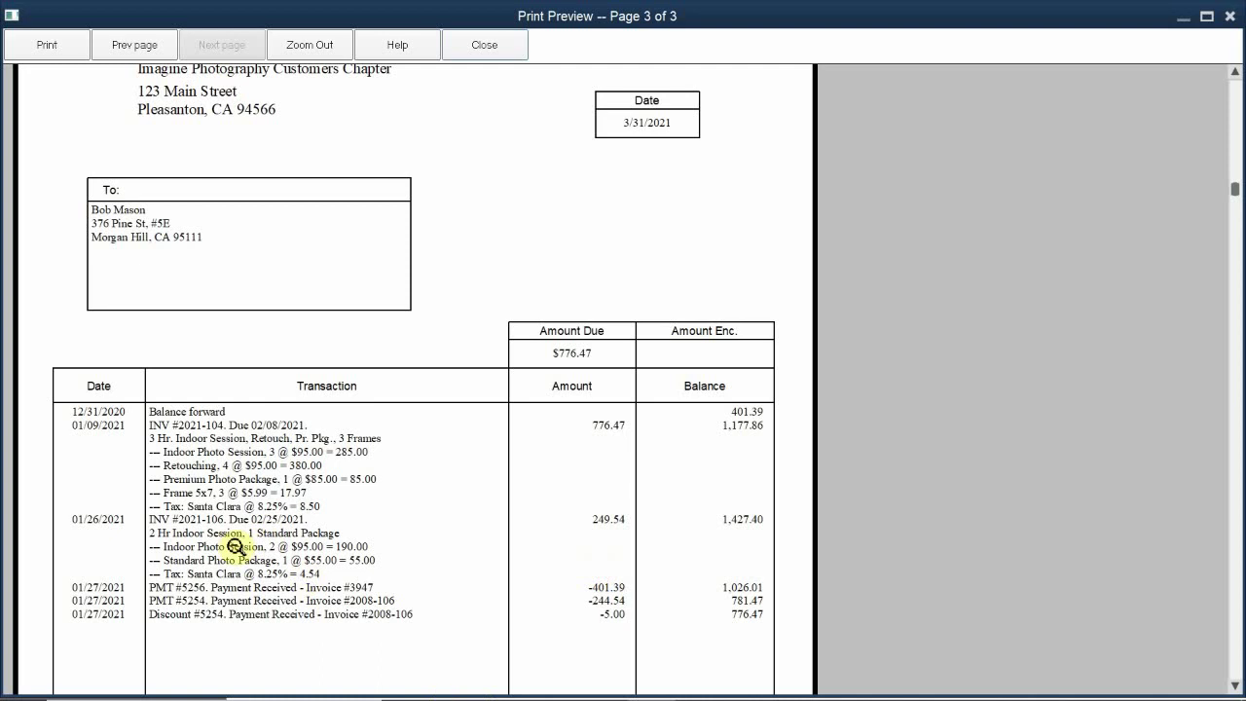
# Examine the aging summary and amount due on the last statement, return to the first statement and close the preview.
pyautogui.click(454, 637)
pyautogui.click(249, 638)
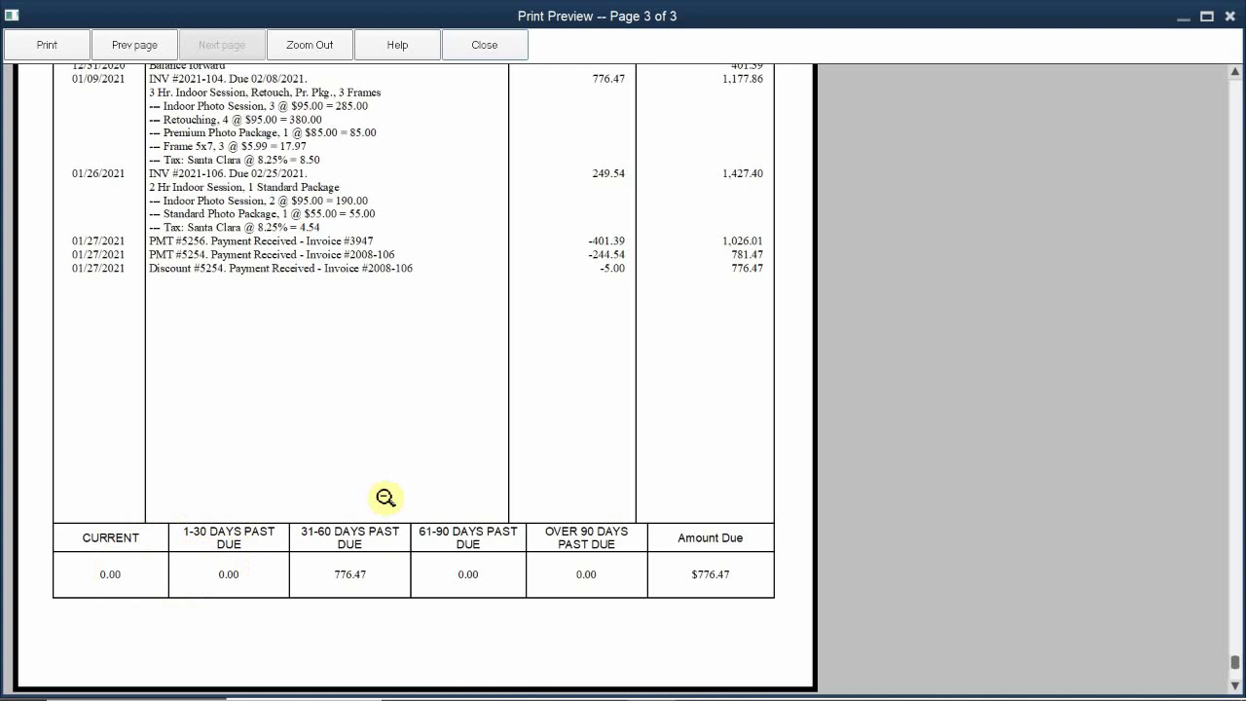
pyautogui.click(570, 589)
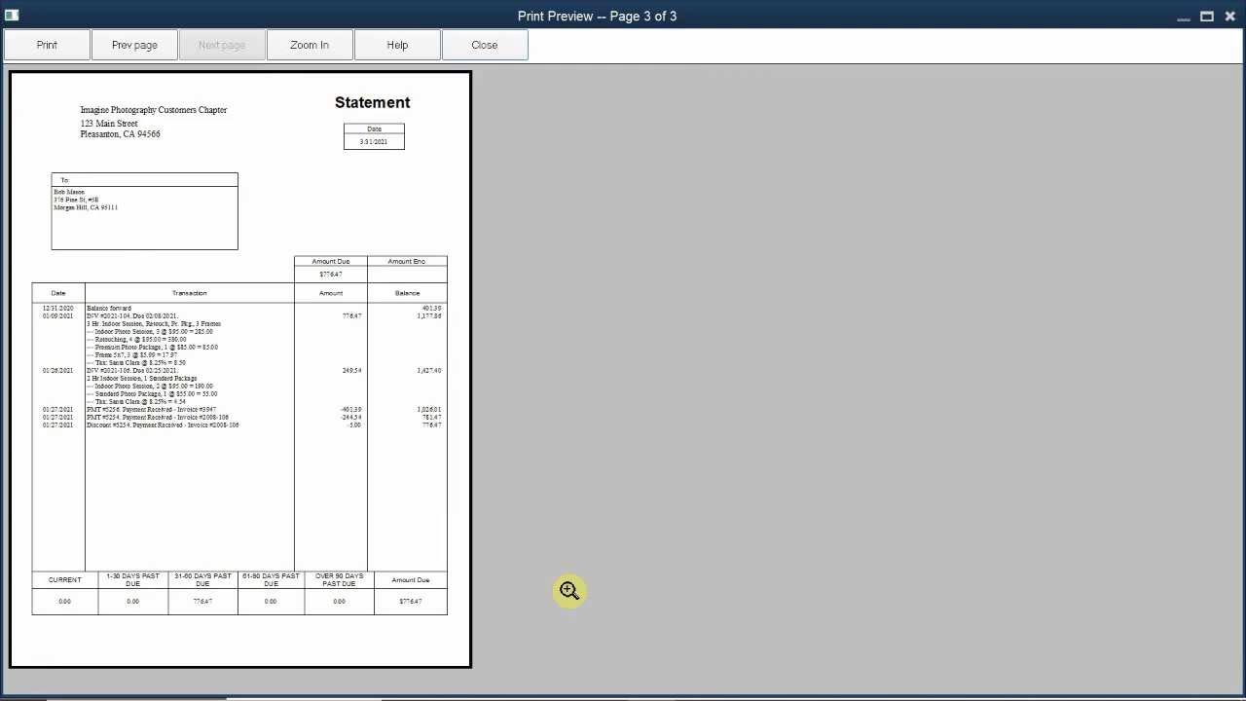
pyautogui.click(368, 268)
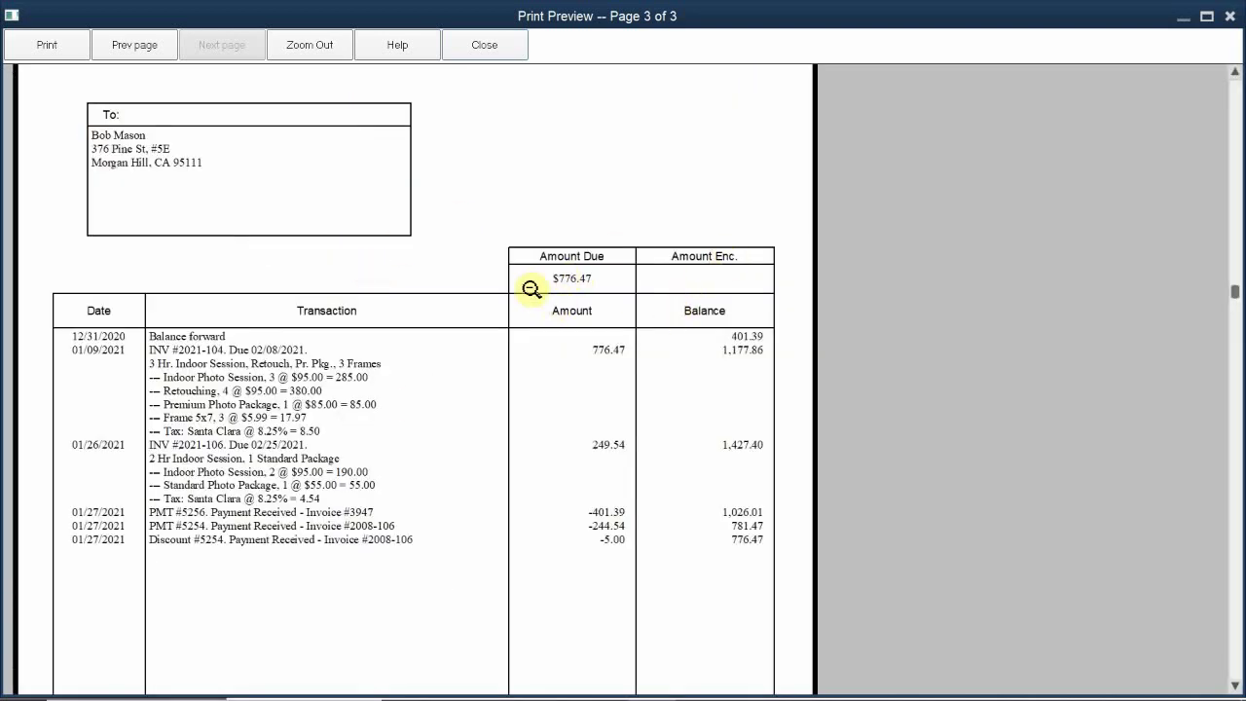
pyautogui.click(570, 368)
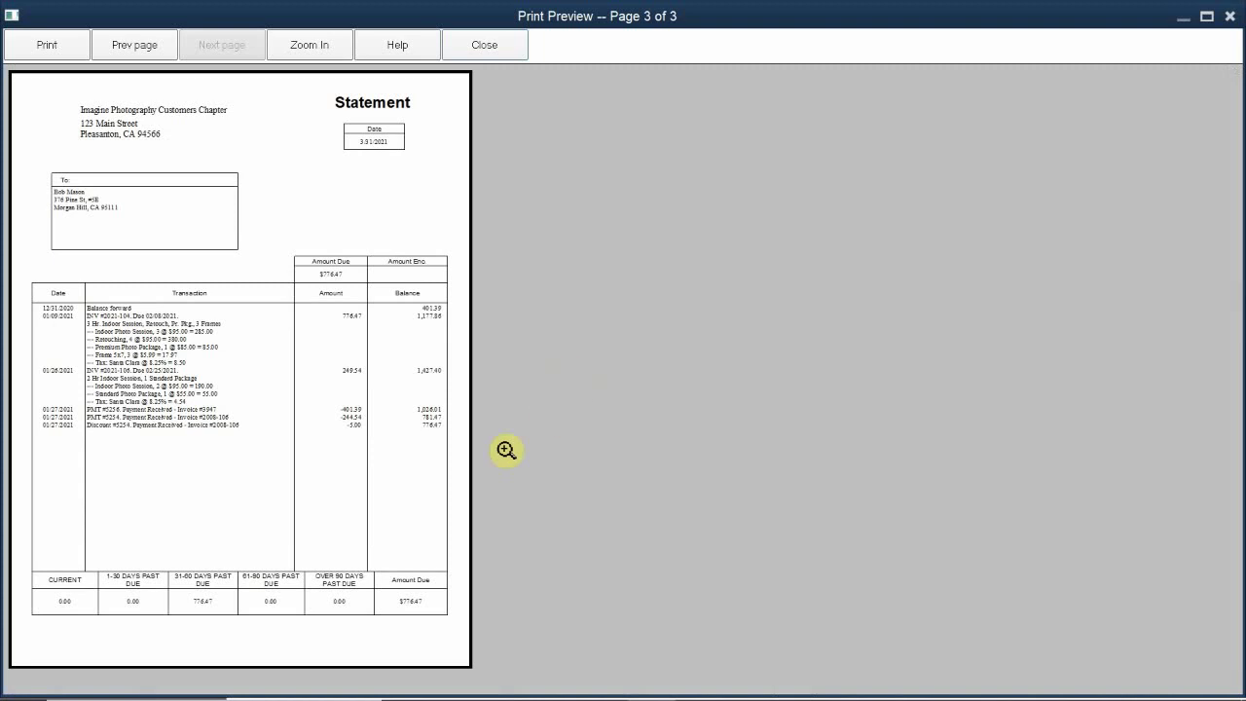
pyautogui.click(409, 631)
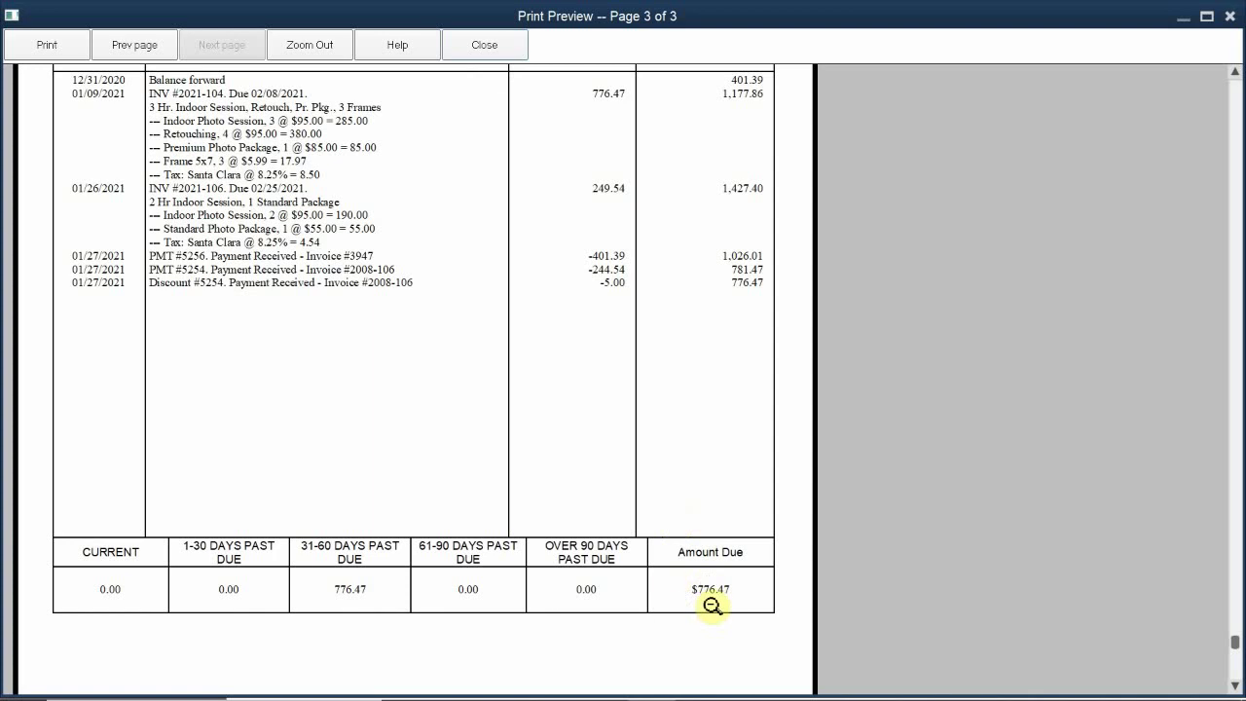
pyautogui.click(671, 382)
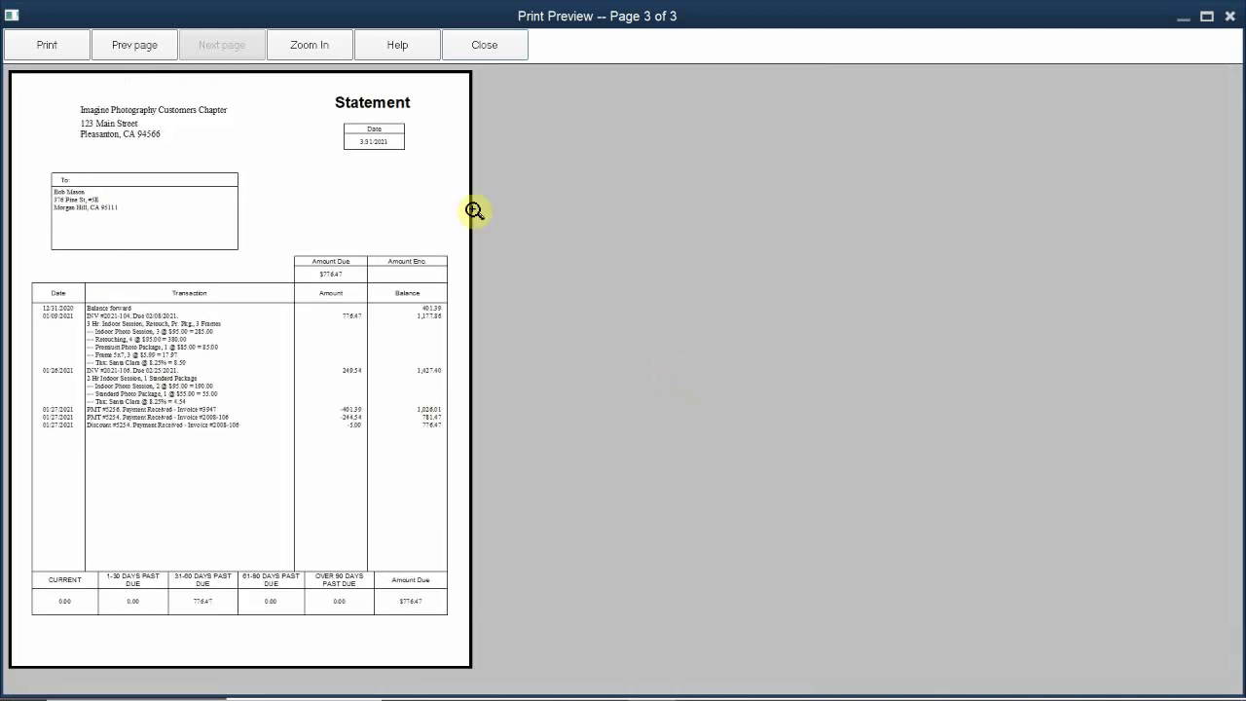
pyautogui.press('Home')
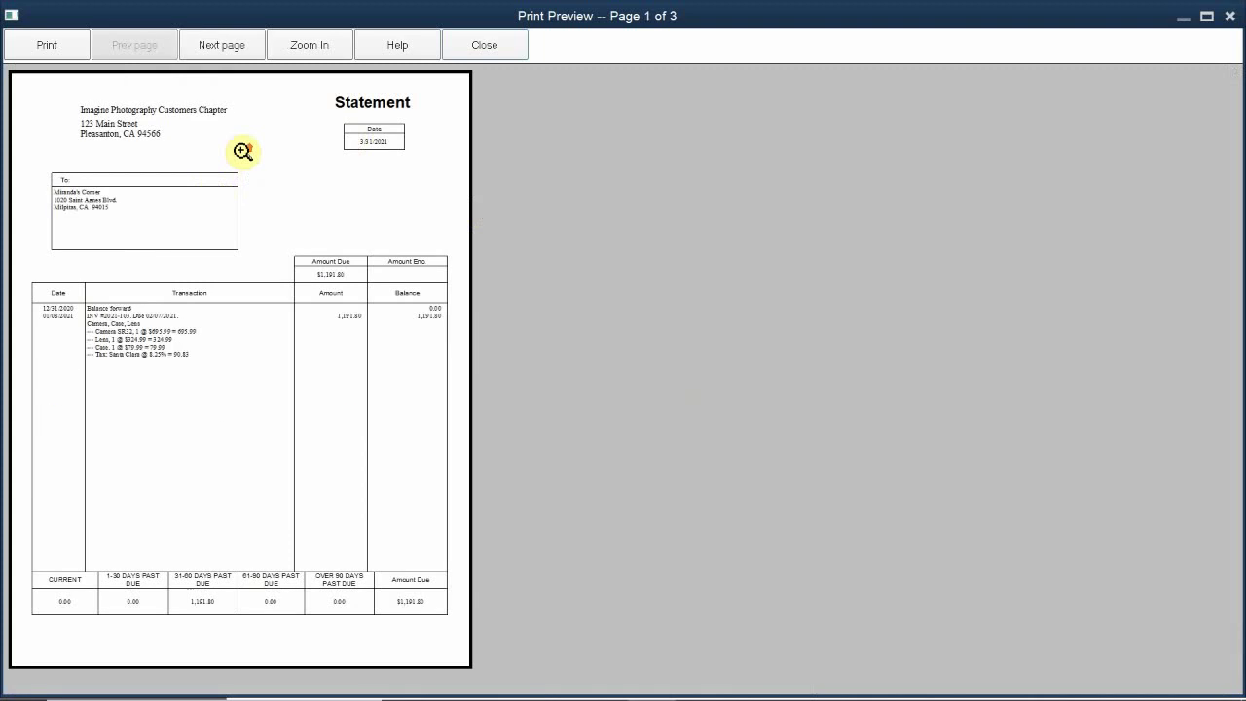
pyautogui.press('End')
pyautogui.press('Home')
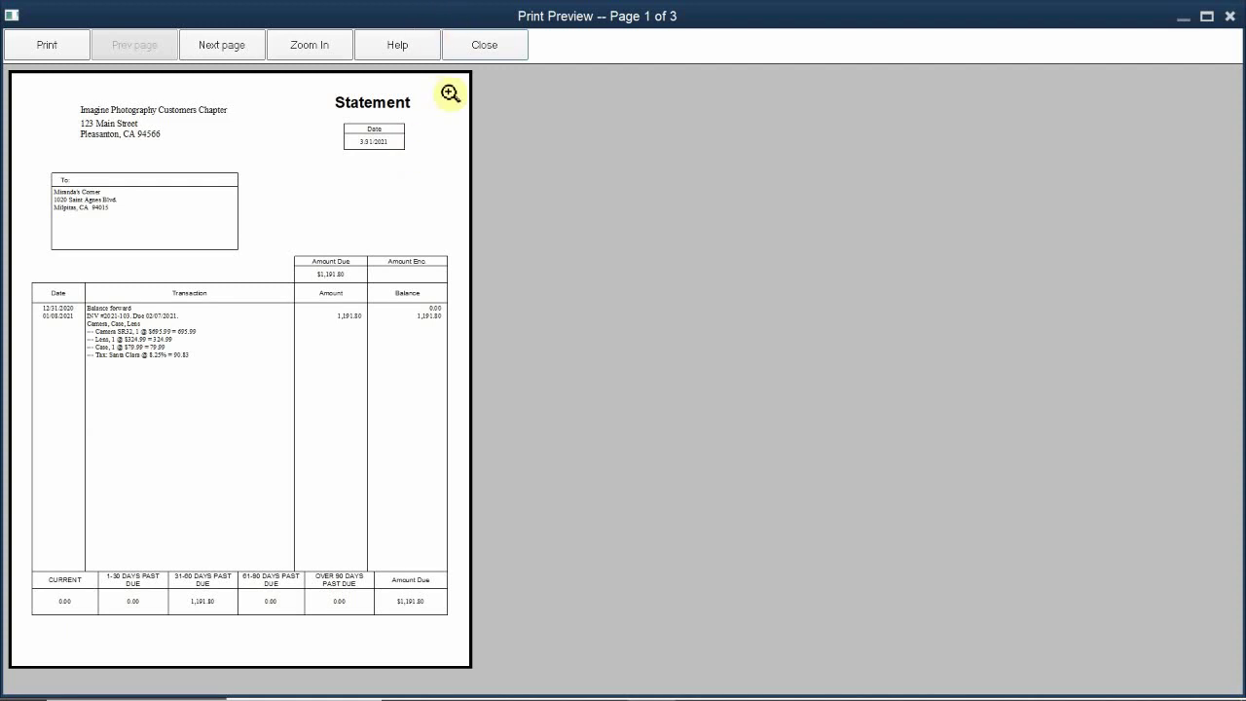
pyautogui.click(485, 44)
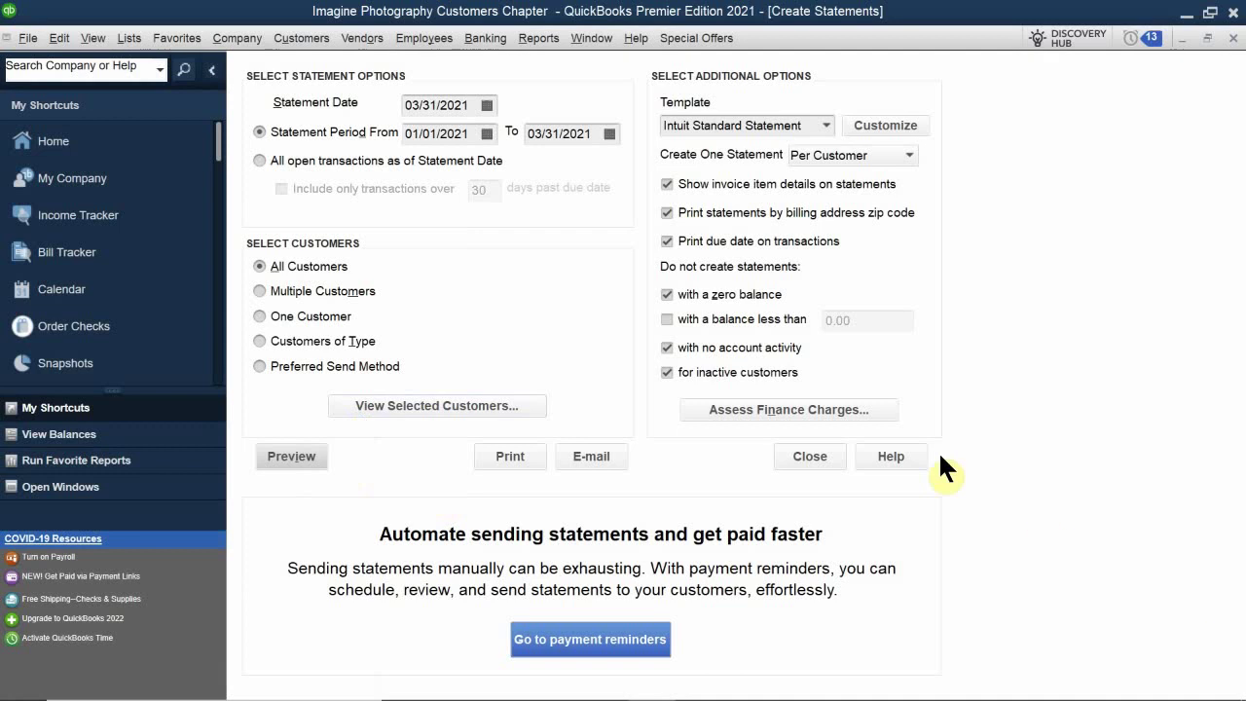
# Set up finance charges with an annual interest rate of 10.0% and a minimum finance charge of 1.00.
pyautogui.click(755, 423)
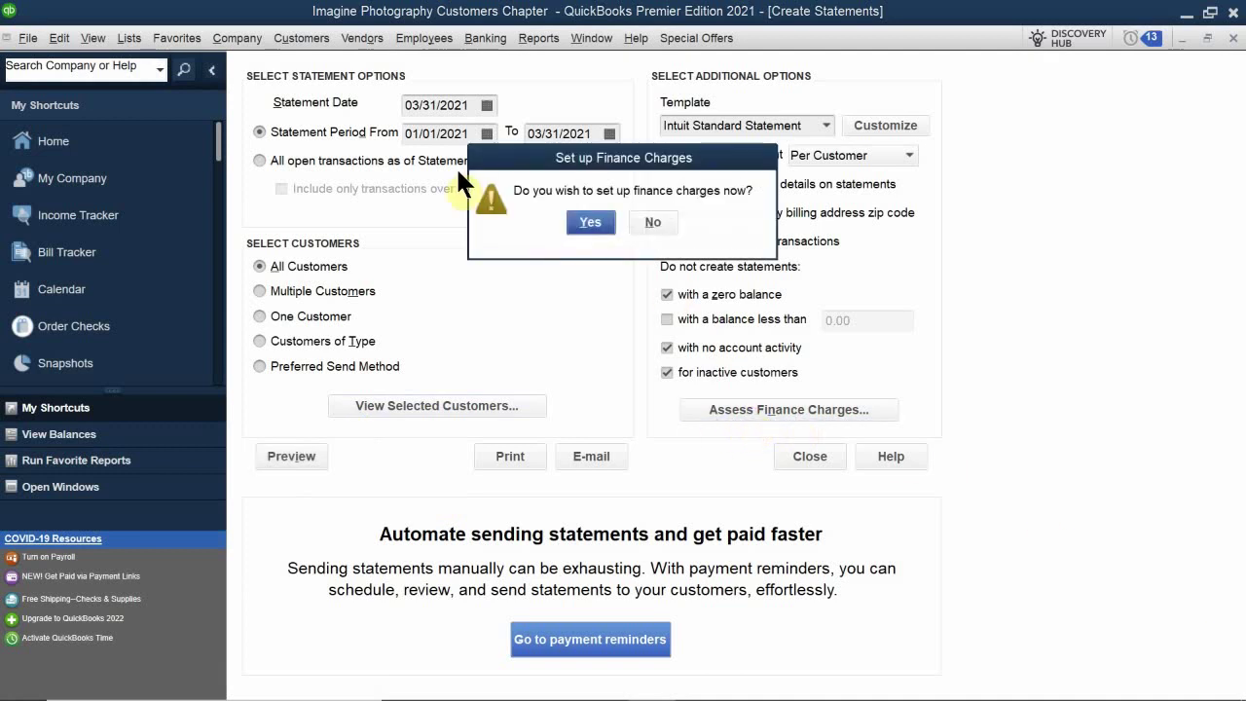
pyautogui.click(583, 220)
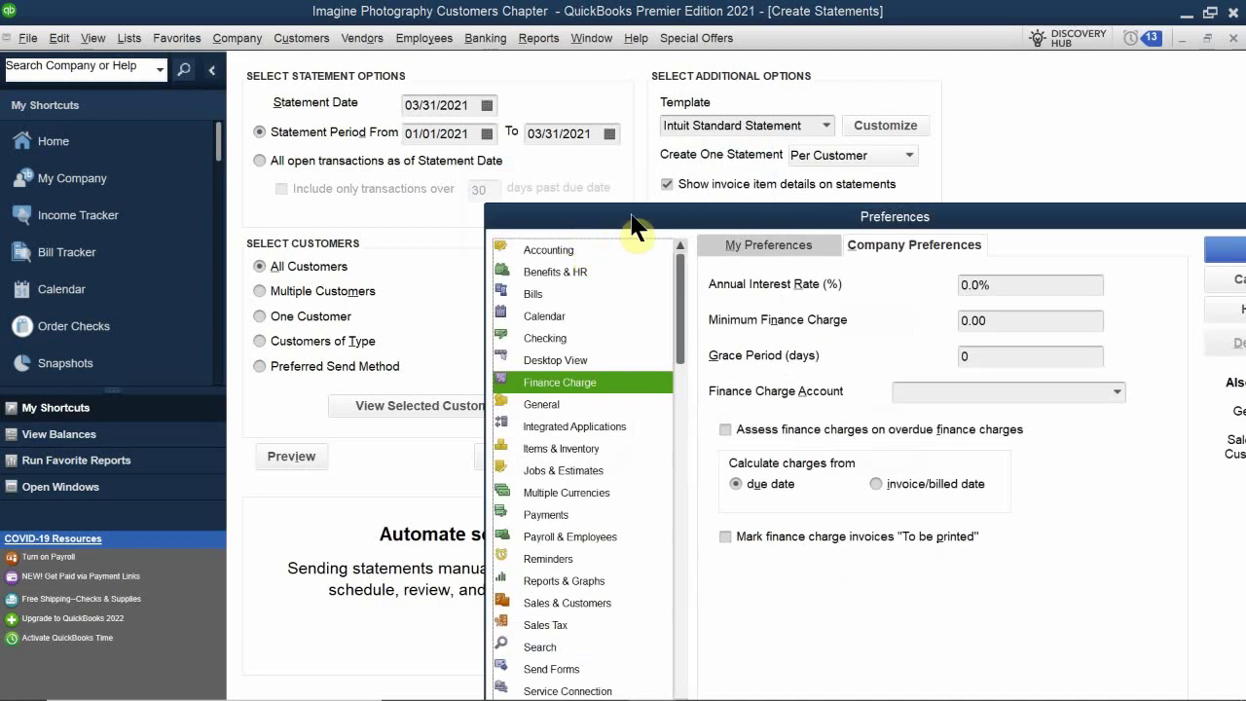
pyautogui.moveTo(634, 222); pyautogui.dragTo(410, 84)
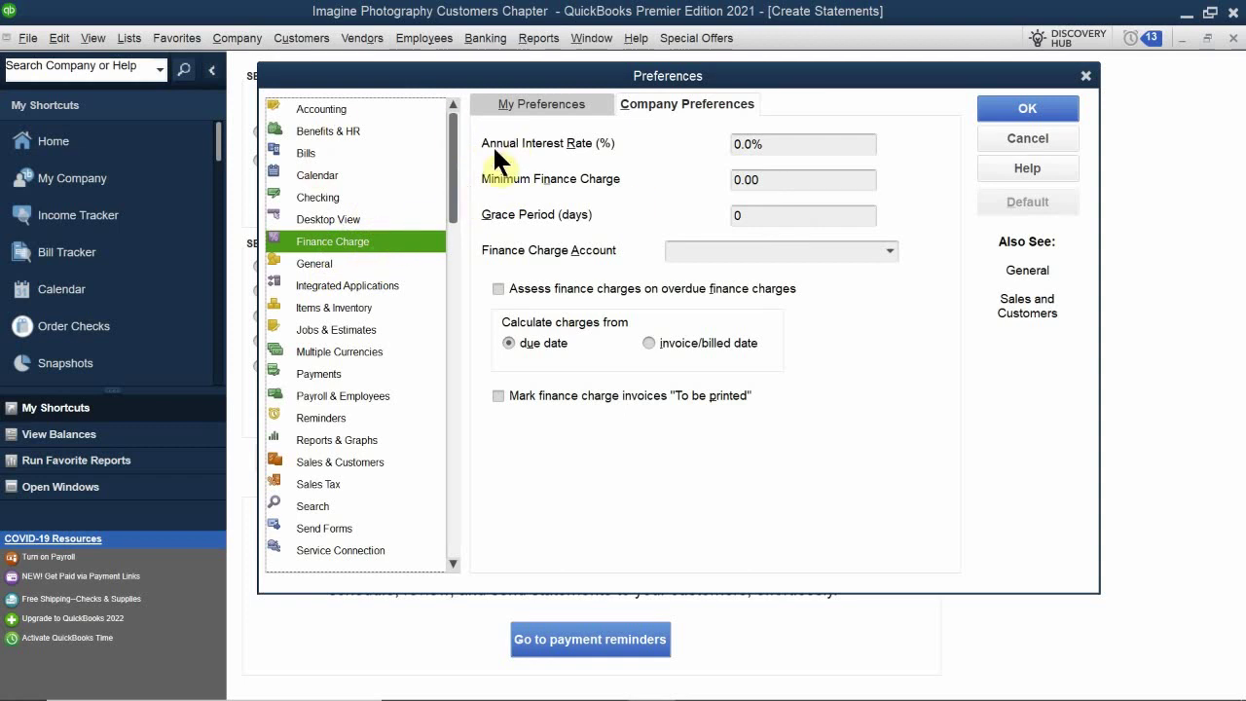
pyautogui.doubleClick(743, 144)
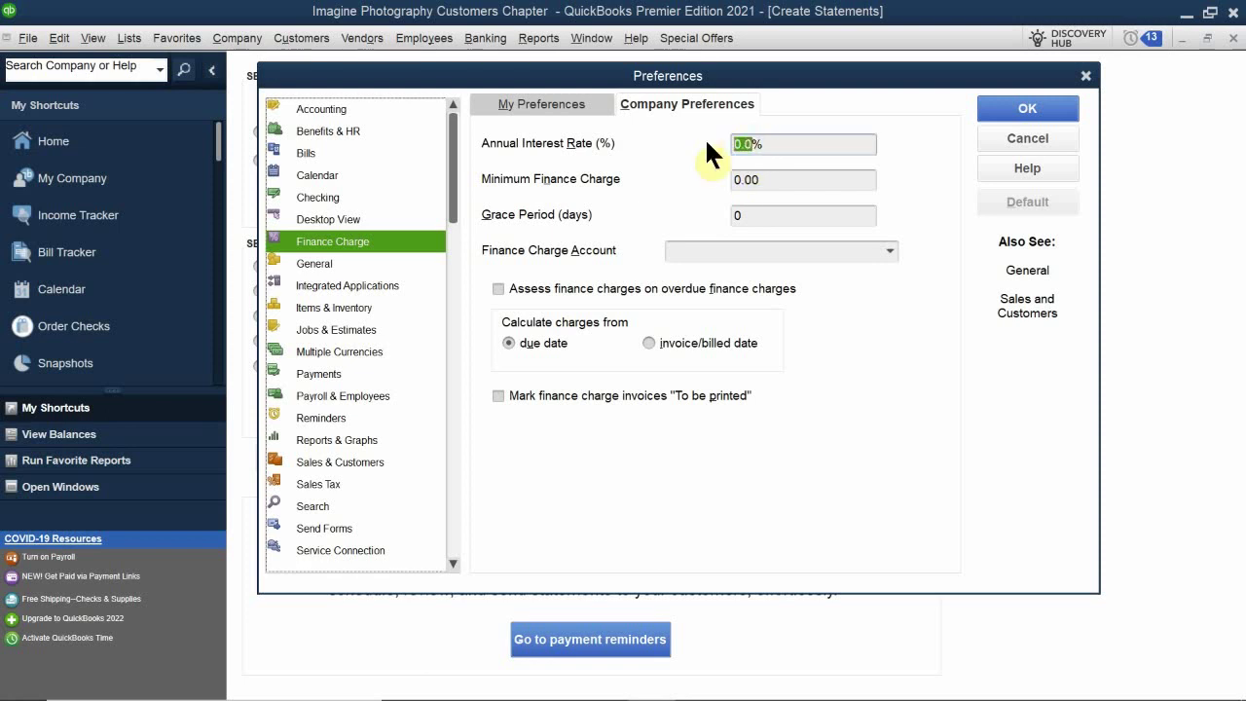
pyautogui.write('10.00')
pyautogui.click(779, 179)
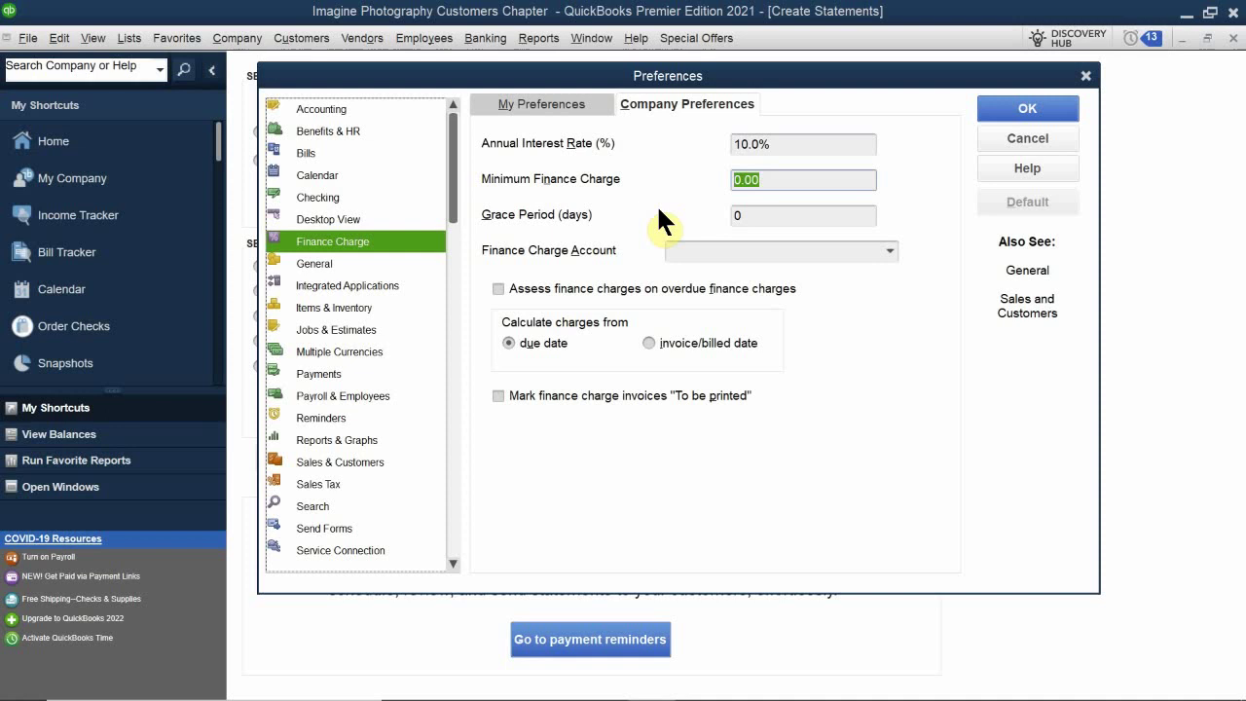
pyautogui.write('1.00')
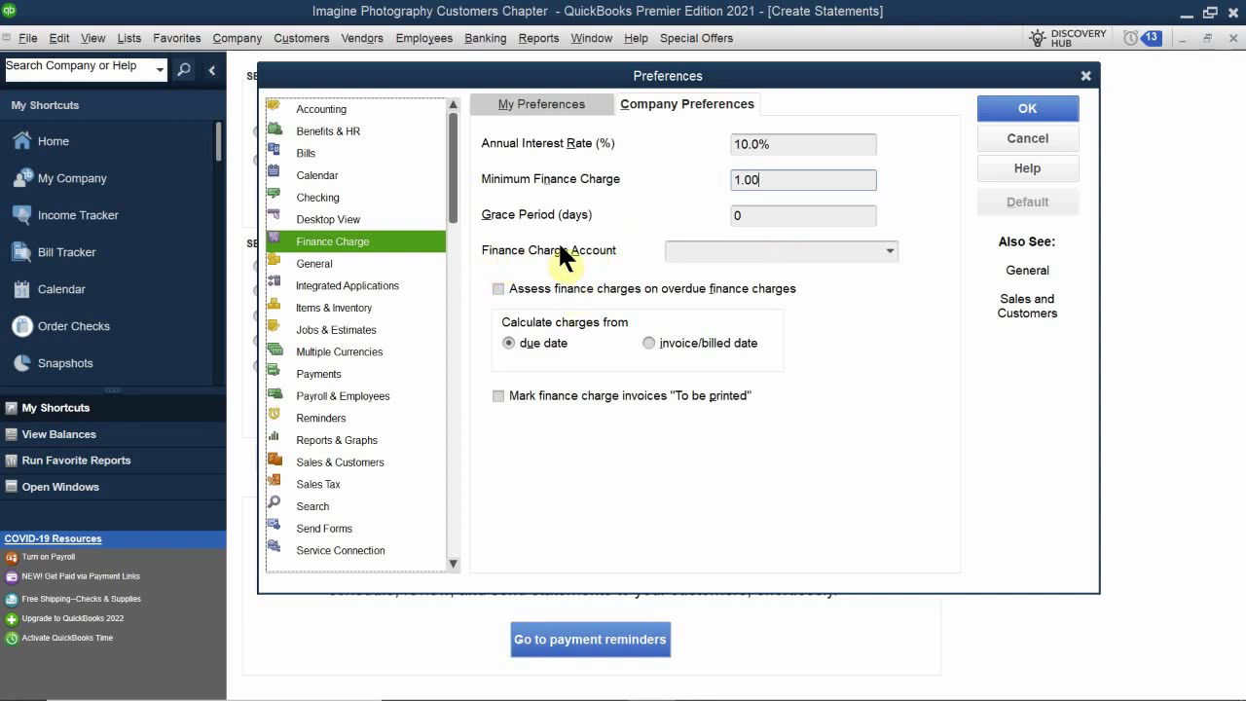
# Set the finance charge account to 70200 · Interest Income.
pyautogui.click(674, 253)
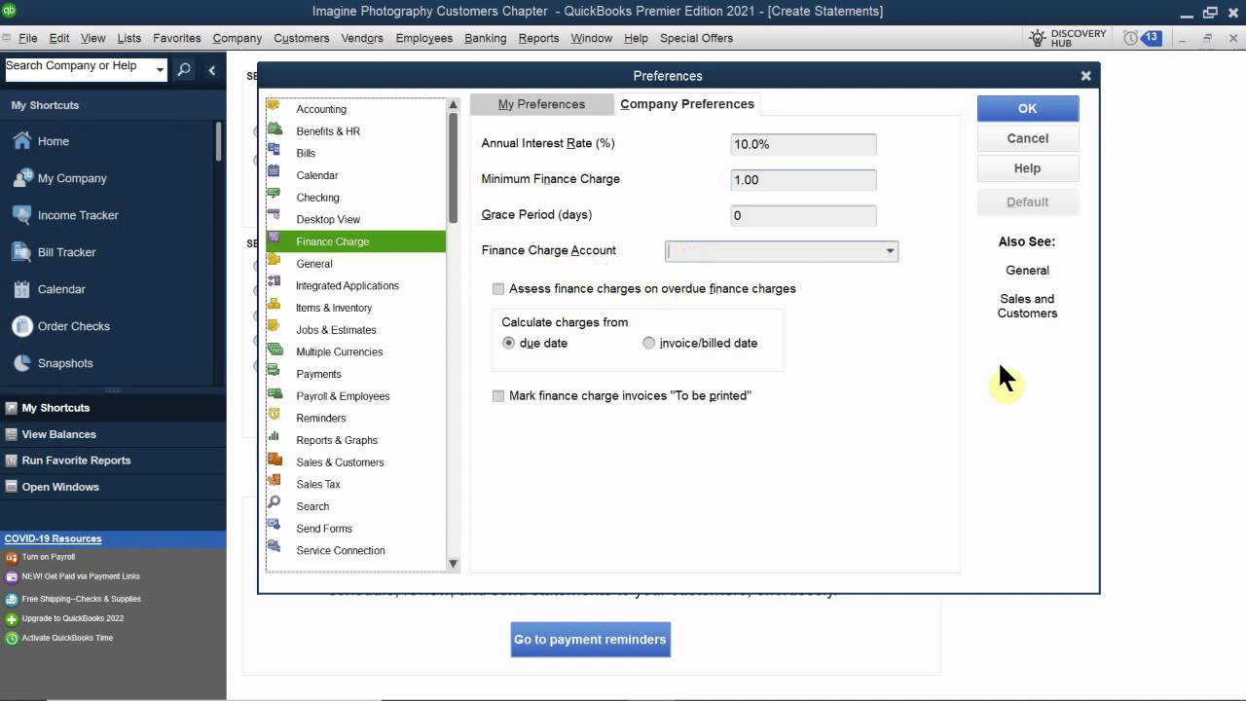
pyautogui.write('Interest Expense')
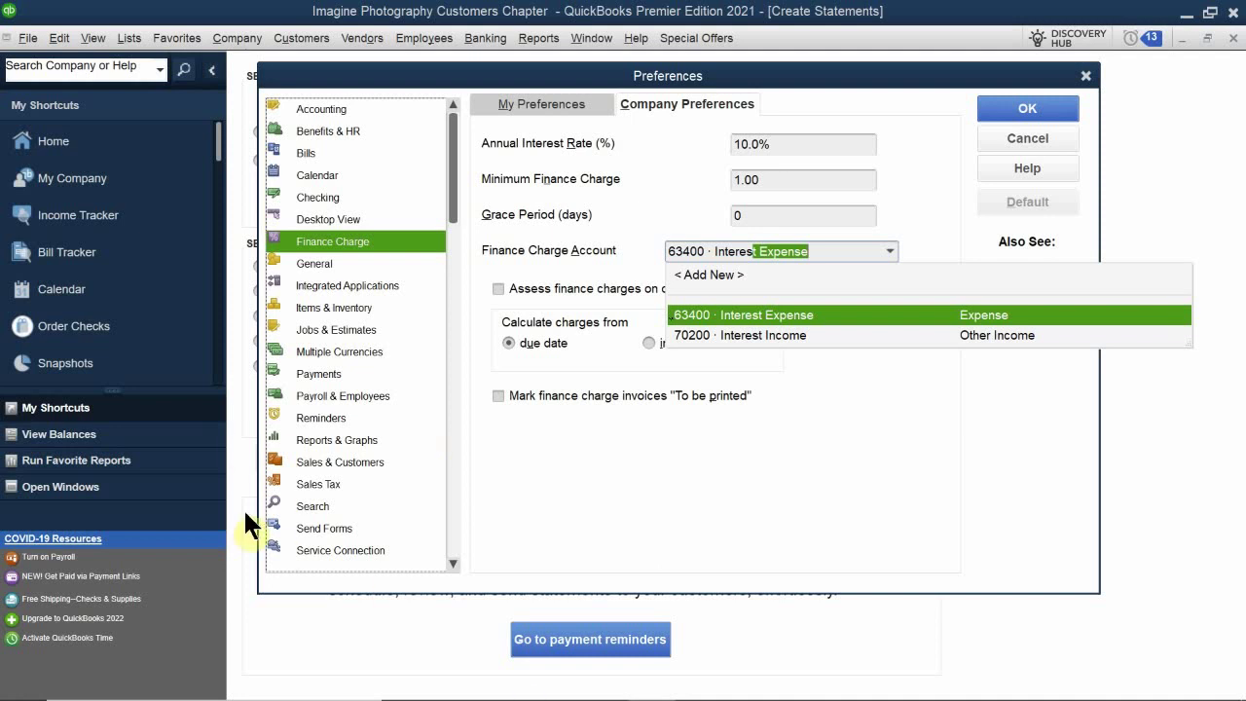
pyautogui.click(747, 335)
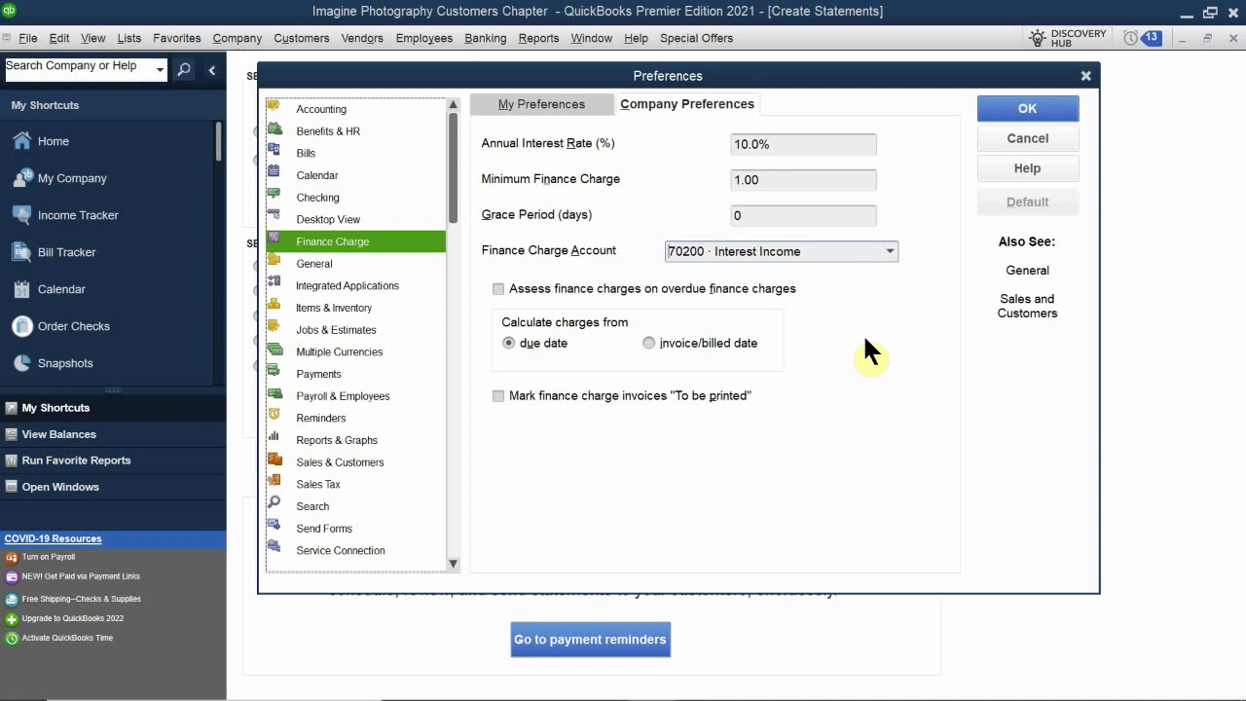
# Assess charges on overdue finance charges, calculated from the due date, mark finance charge invoices "To be printed" and save the preferences.
pyautogui.click(535, 287)
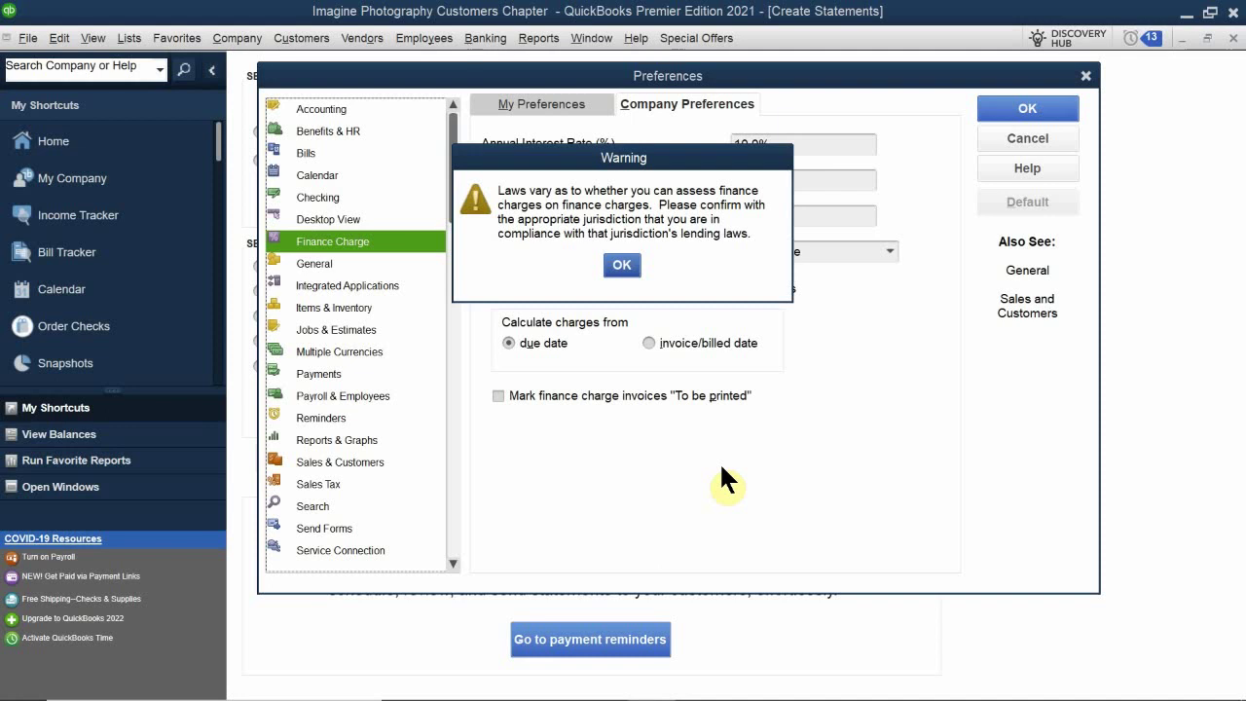
pyautogui.click(621, 265)
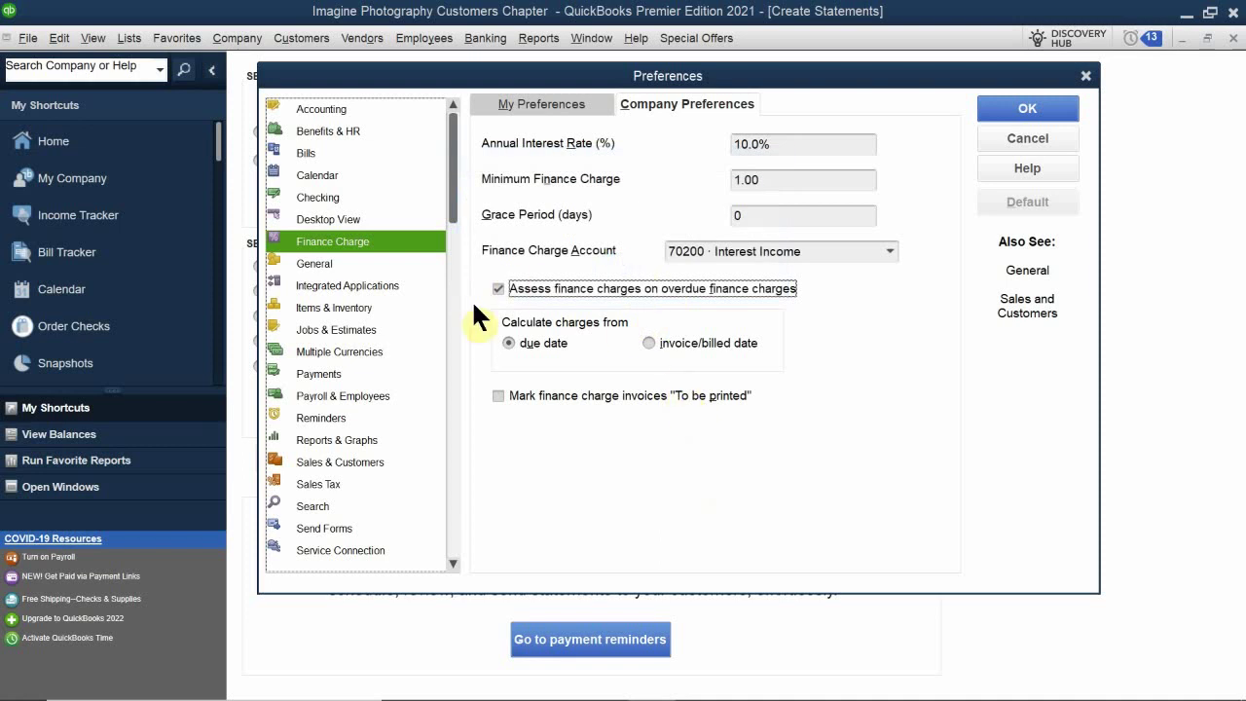
pyautogui.click(509, 341)
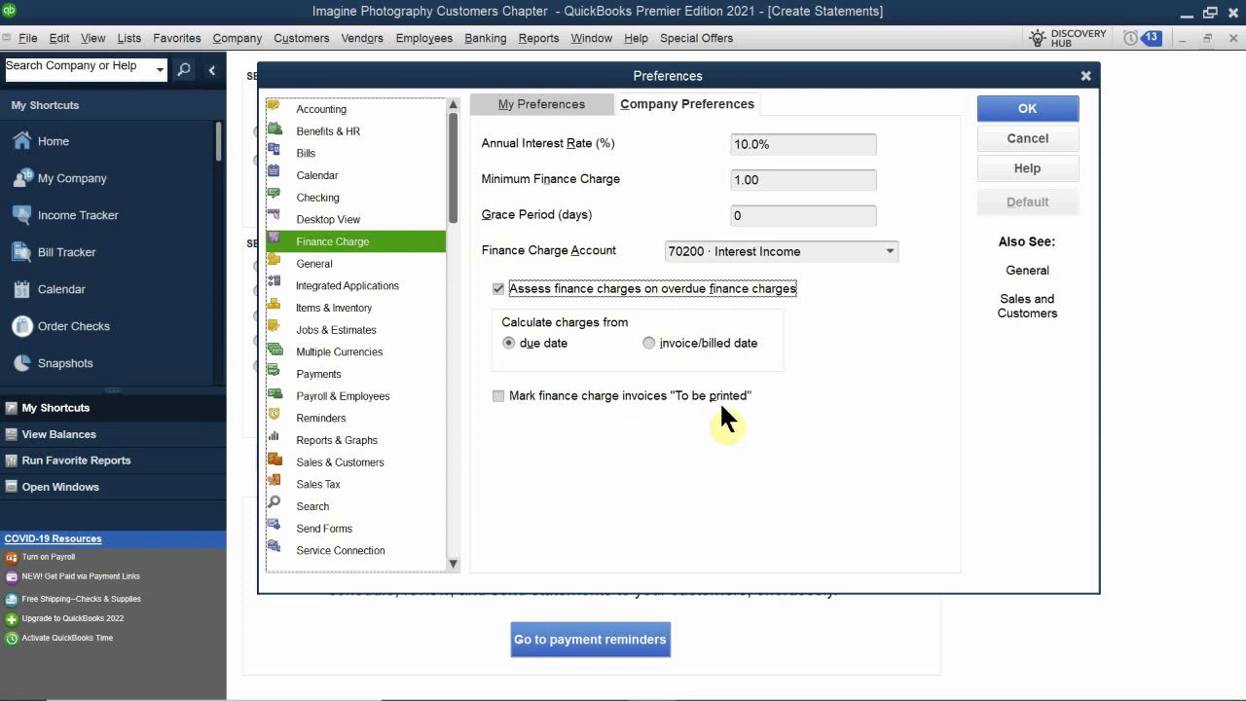
pyautogui.click(497, 395)
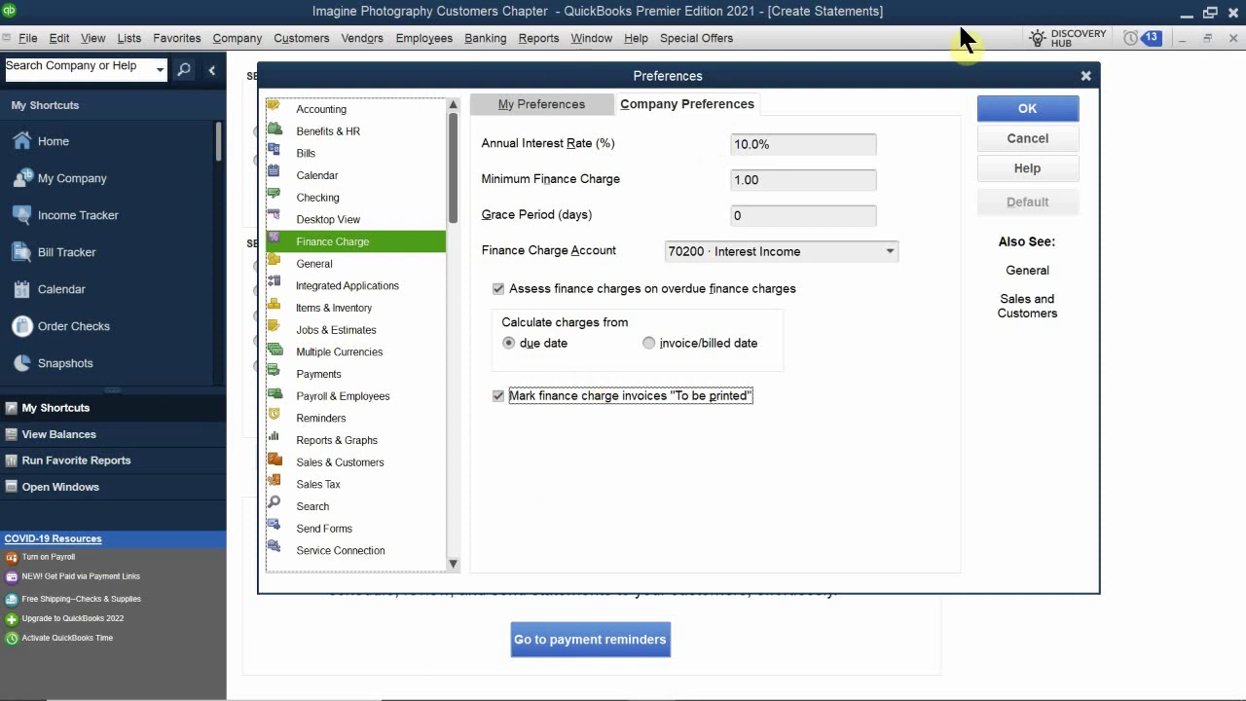
pyautogui.click(1028, 107)
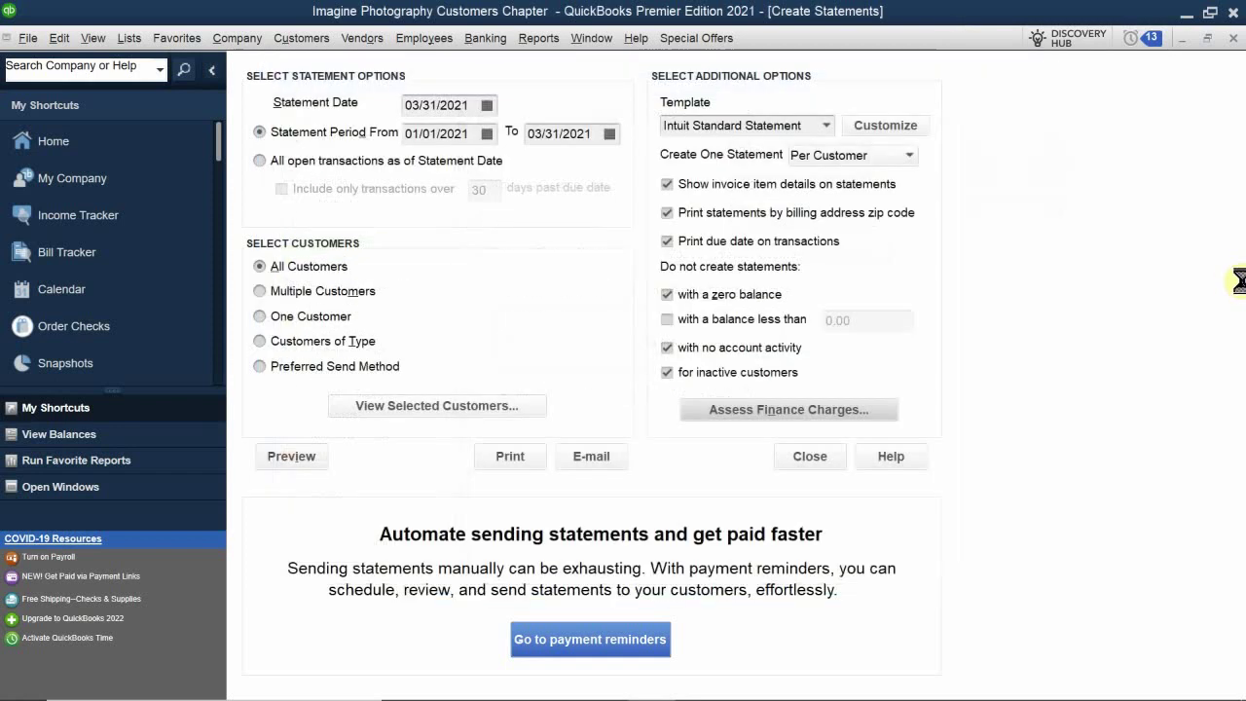
# Assess finance charges for all marked overdue customers with an assessment date of 03/31/2021.
pyautogui.click(788, 408)
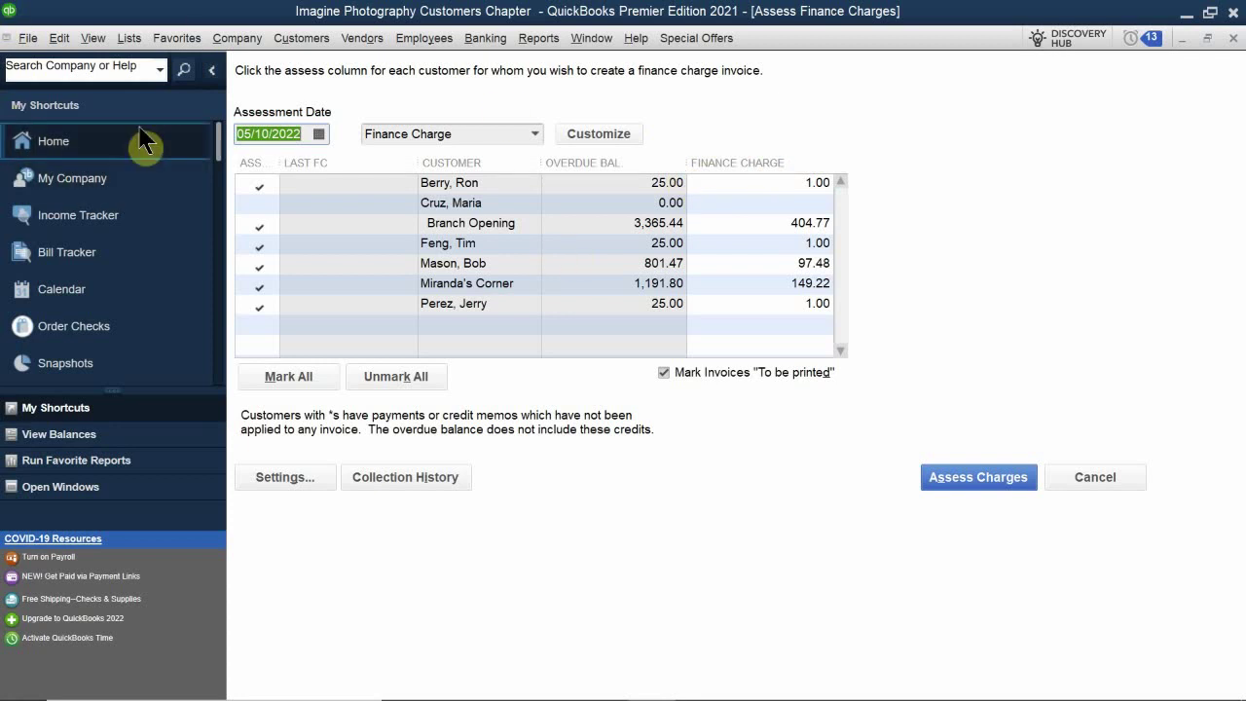
pyautogui.press('alt')
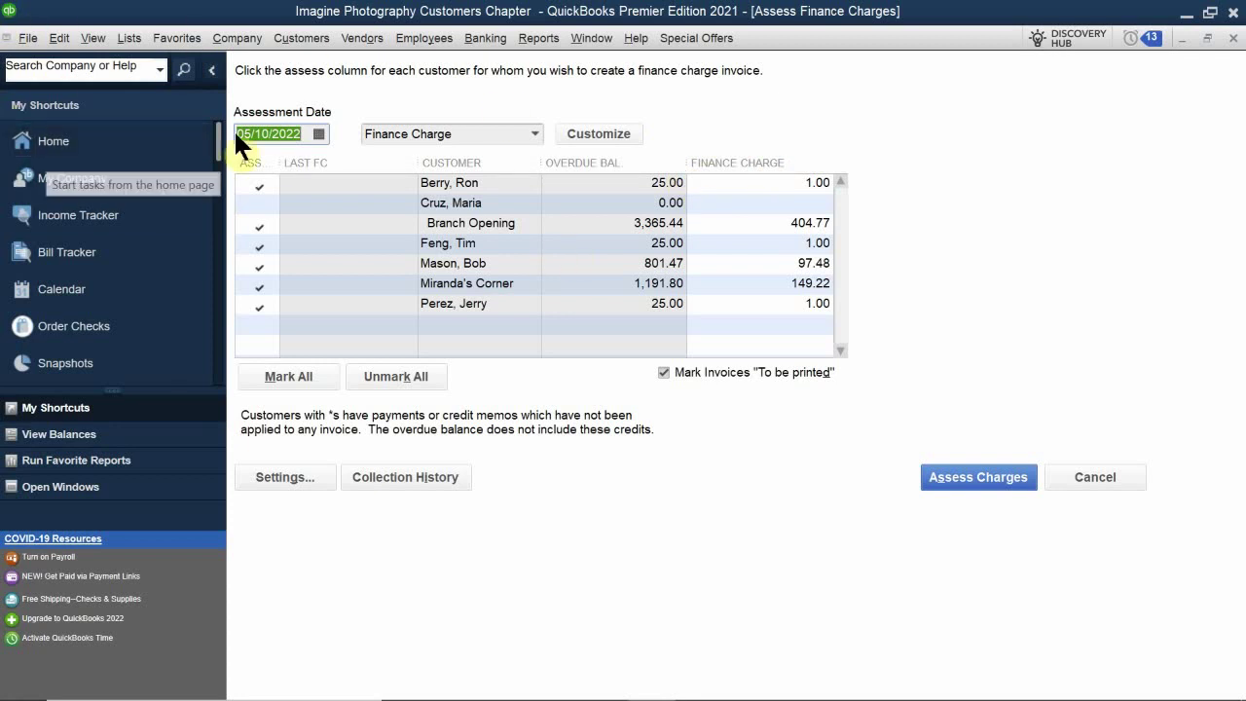
pyautogui.click(318, 134)
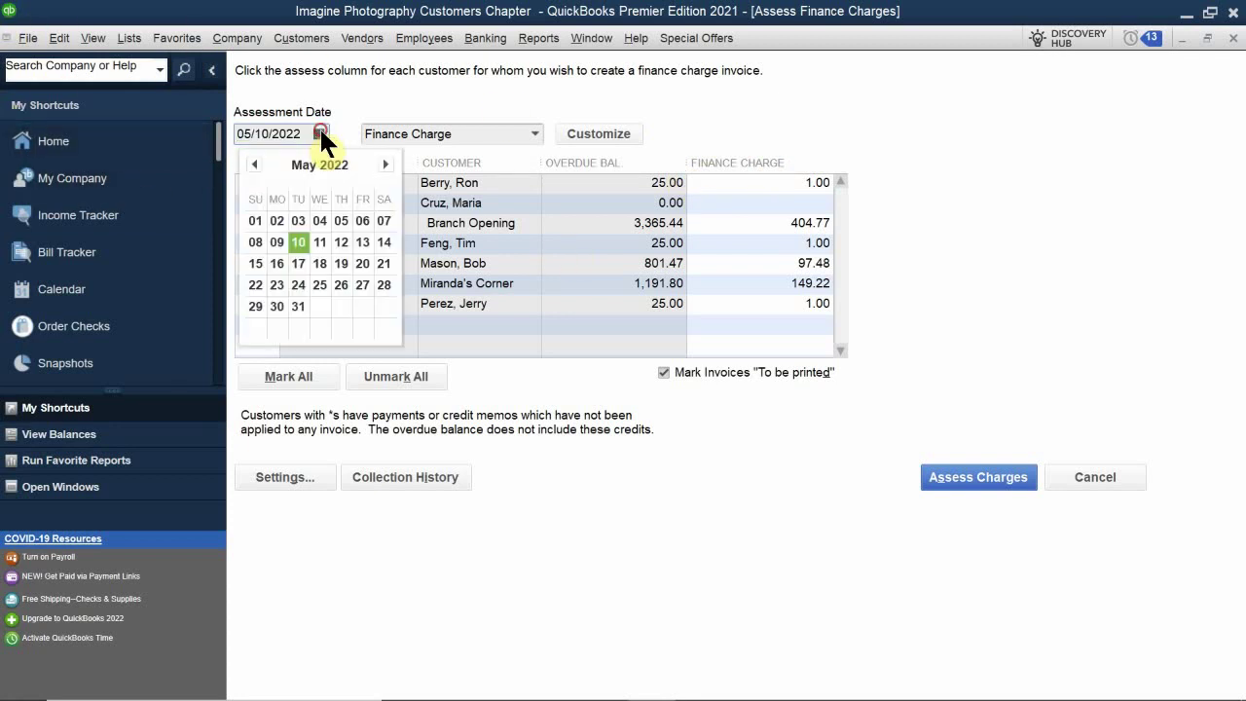
pyautogui.click(256, 162)
pyautogui.click(255, 162)
pyautogui.click(255, 162)
pyautogui.click(255, 162)
pyautogui.click(255, 162)
pyautogui.click(255, 162)
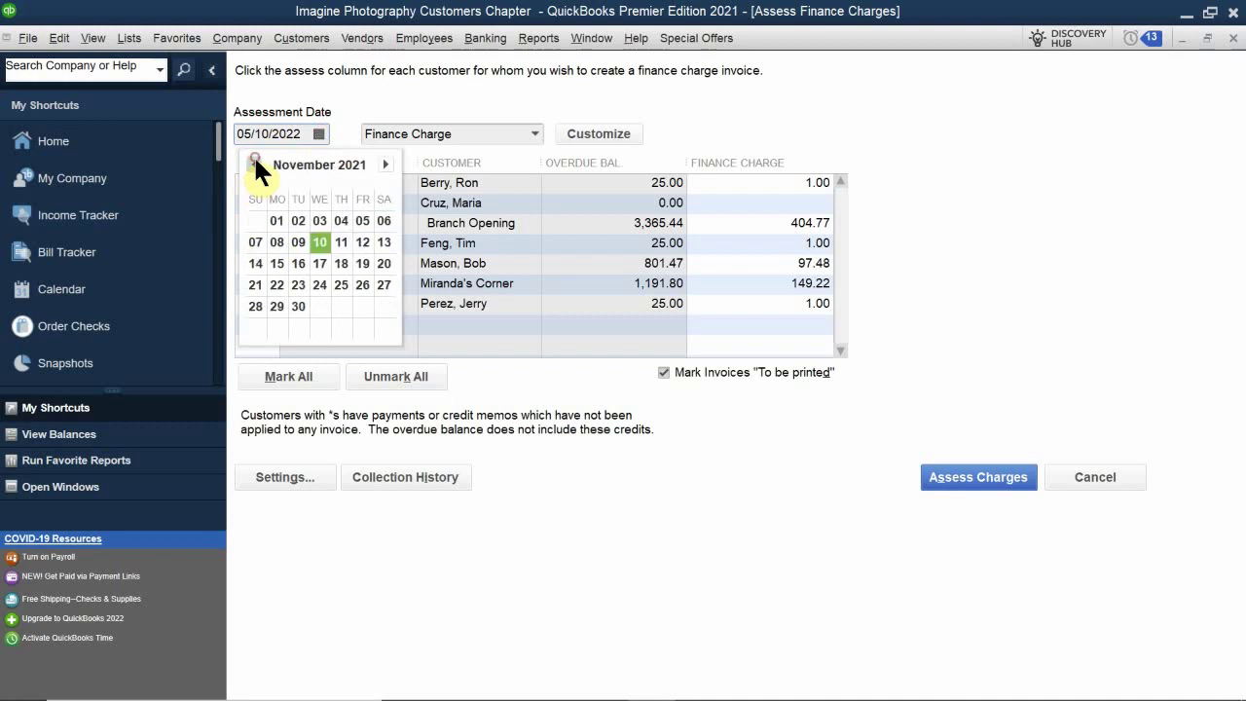
pyautogui.click(256, 162)
pyautogui.click(255, 163)
pyautogui.click(255, 162)
pyautogui.click(255, 163)
pyautogui.click(255, 162)
pyautogui.click(255, 163)
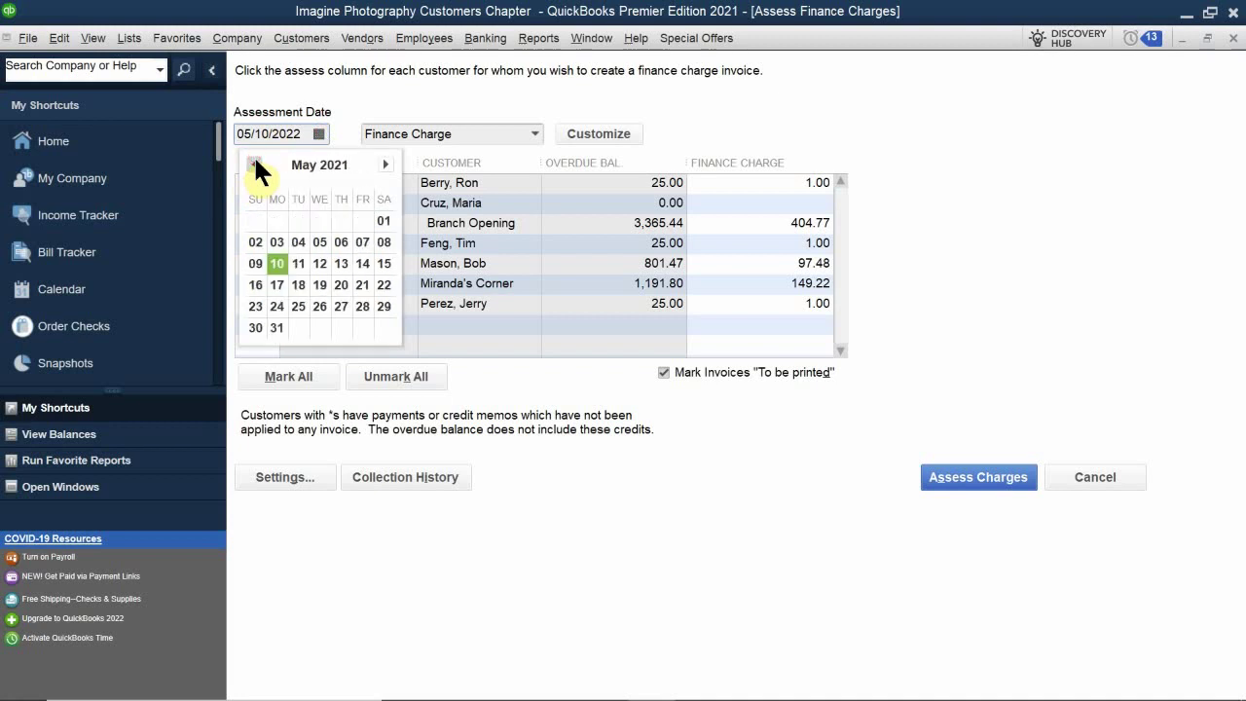
pyautogui.click(255, 162)
pyautogui.click(255, 164)
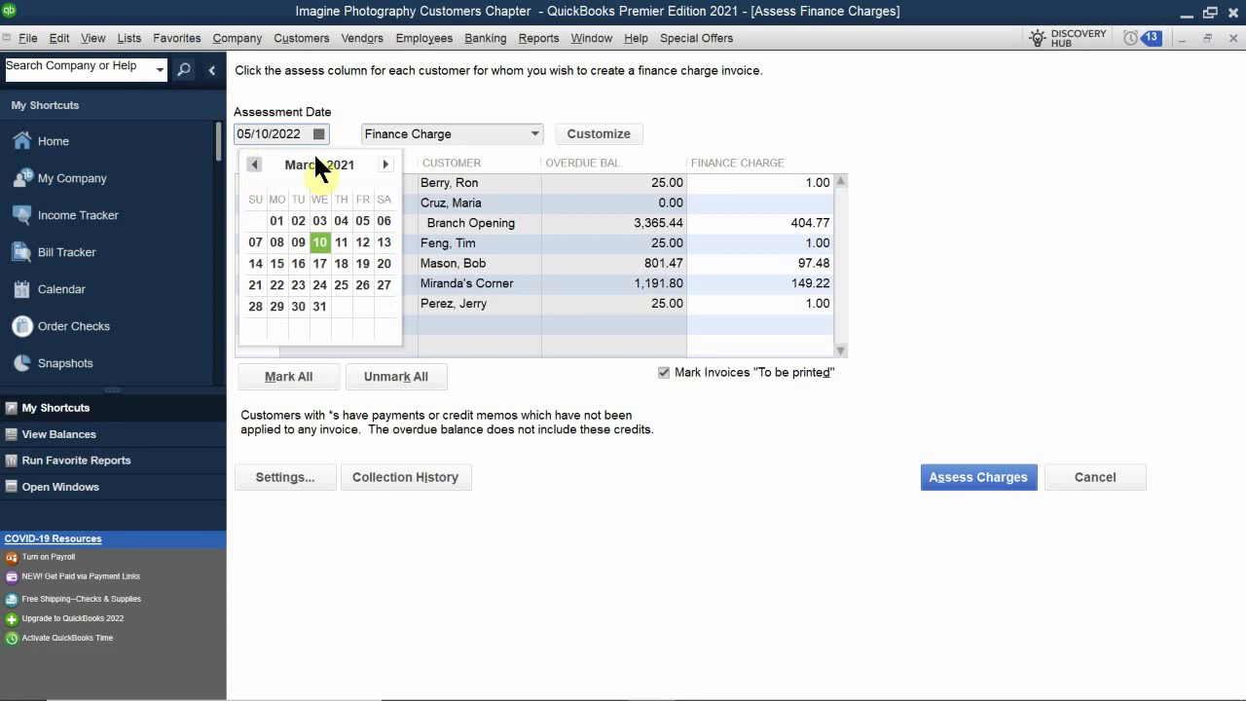
pyautogui.click(319, 305)
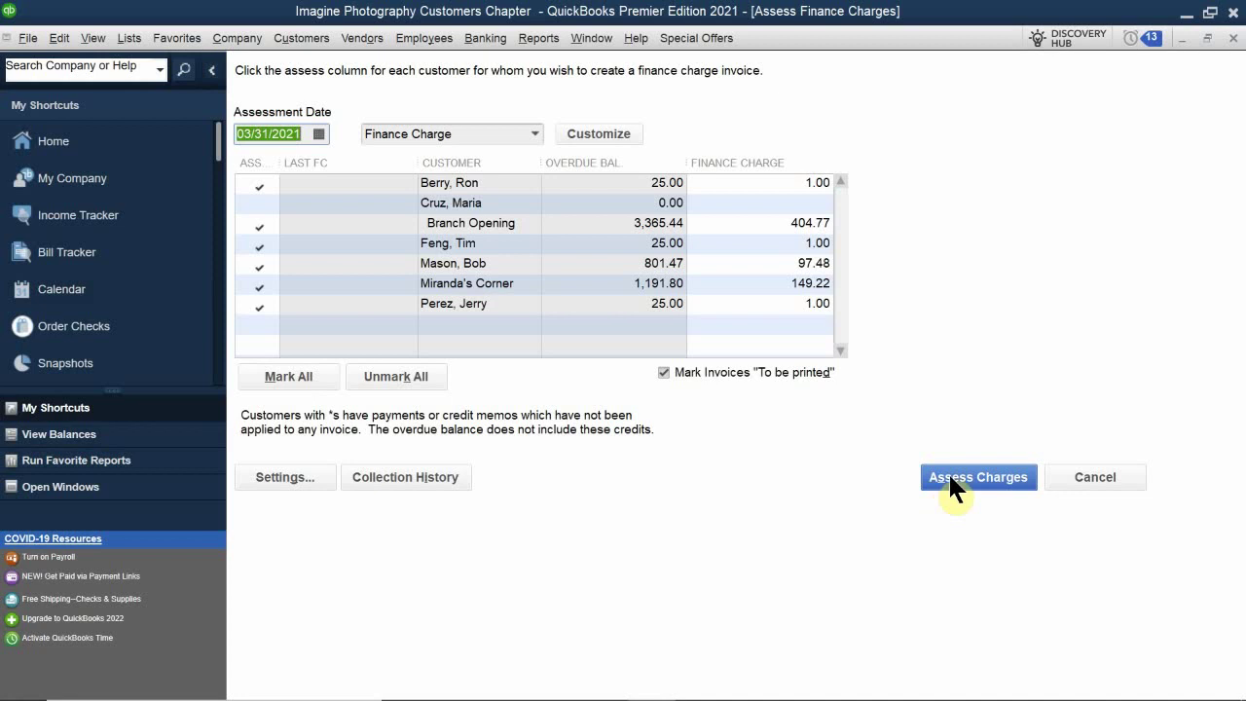
pyautogui.click(1001, 471)
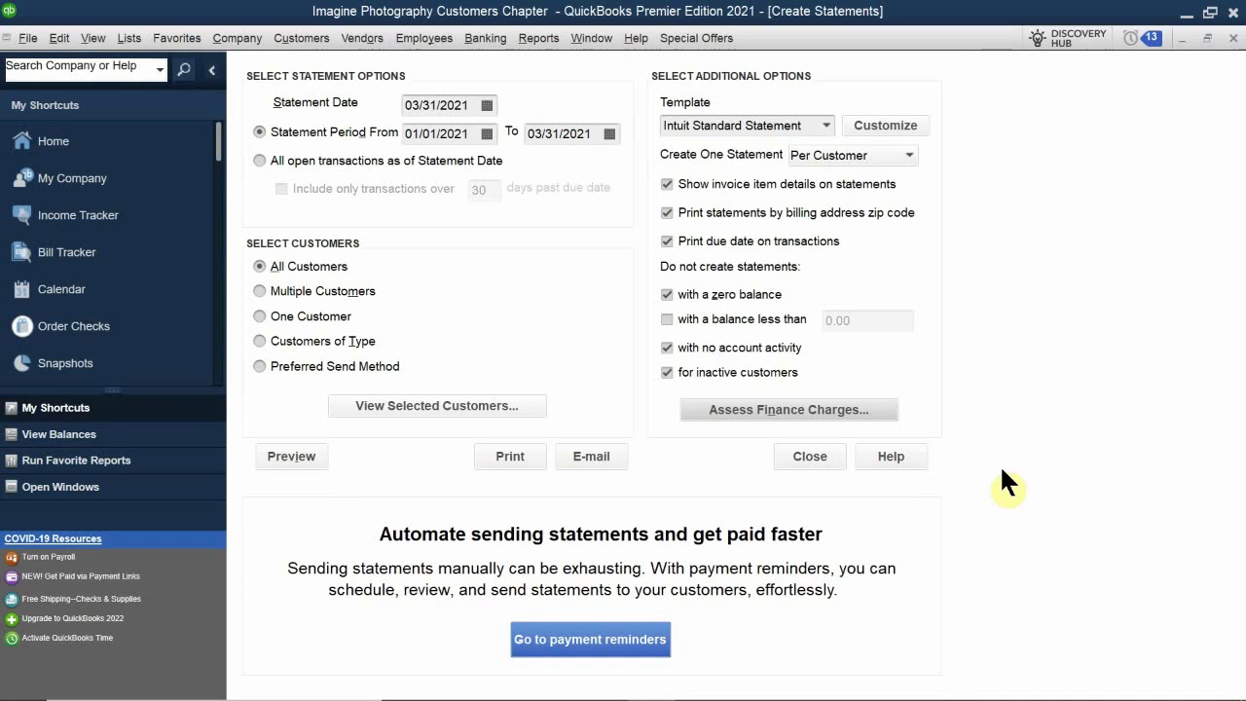
# Preview the statements for all customers and examine the transactions and assessed finance charge on the third page.
pyautogui.click(294, 455)
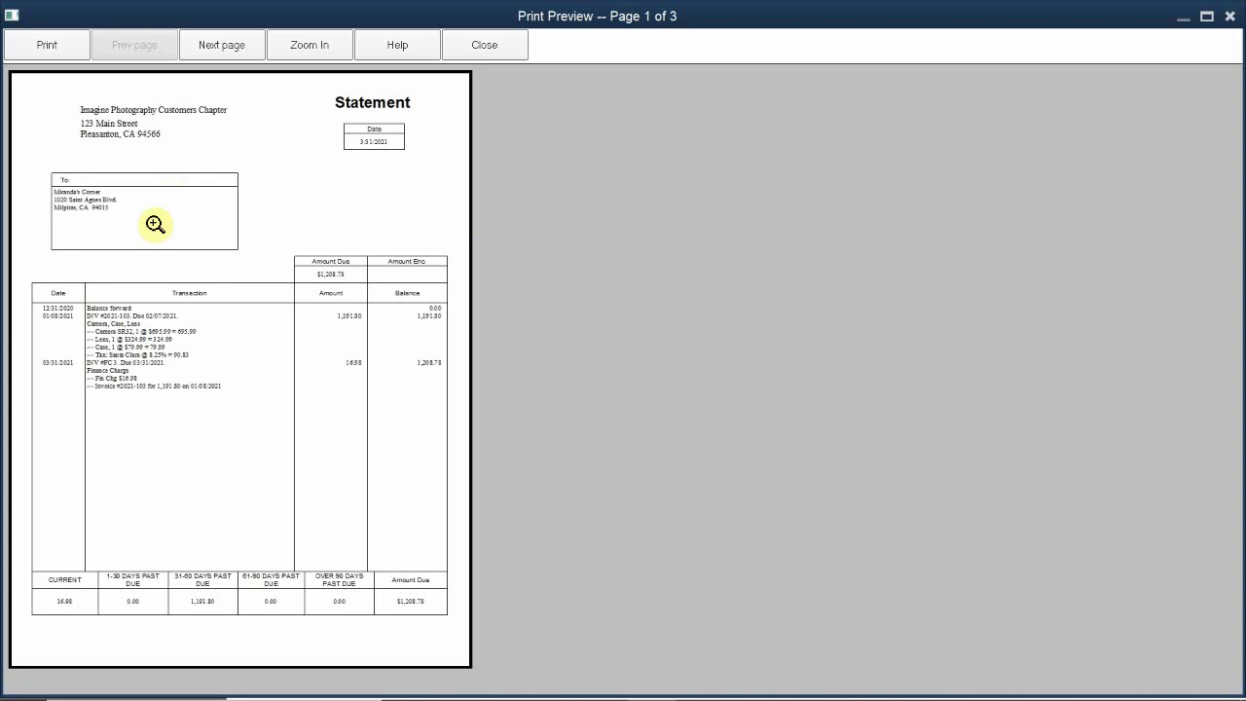
pyautogui.click(172, 323)
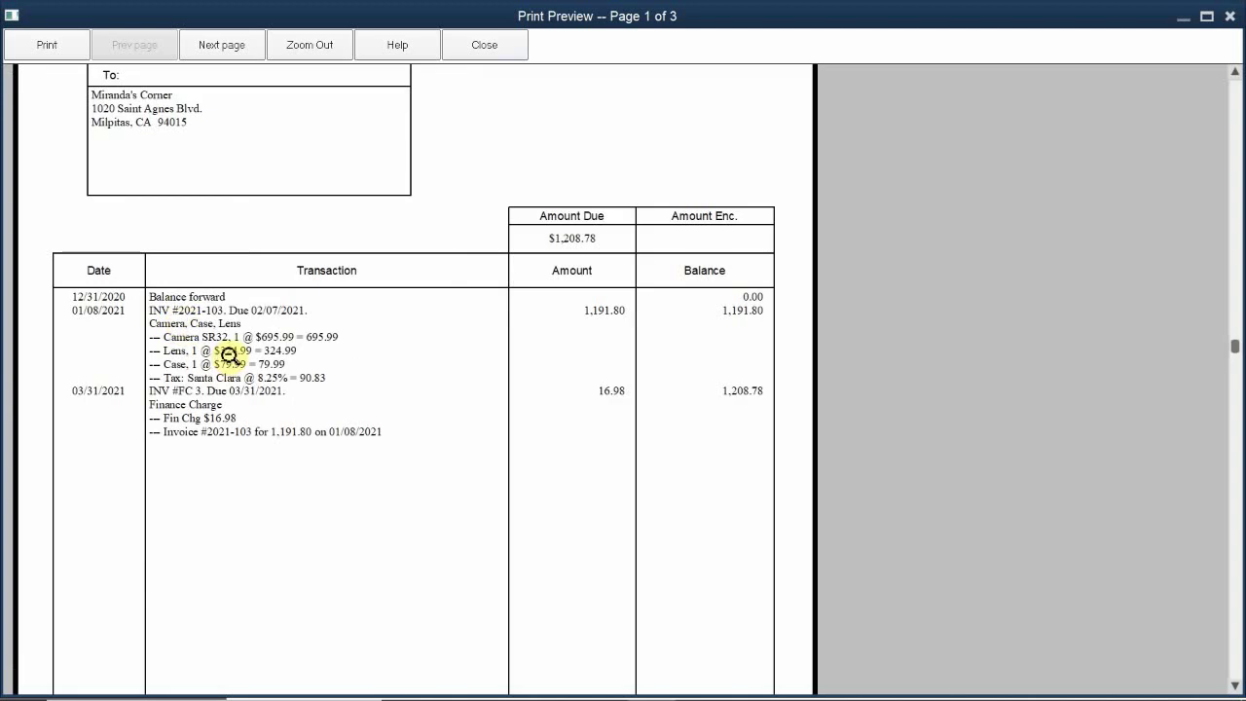
pyautogui.press('pagedown')
pyautogui.press('pagedown')
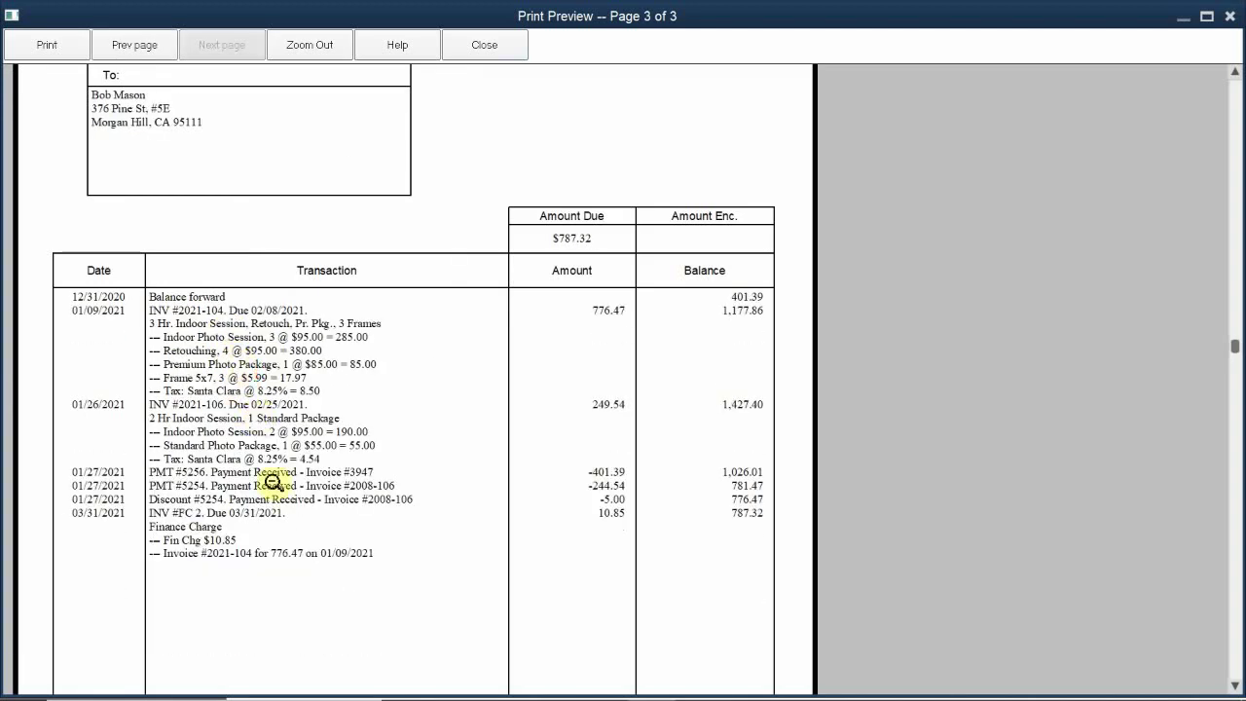
pyautogui.click(331, 556)
pyautogui.click(323, 648)
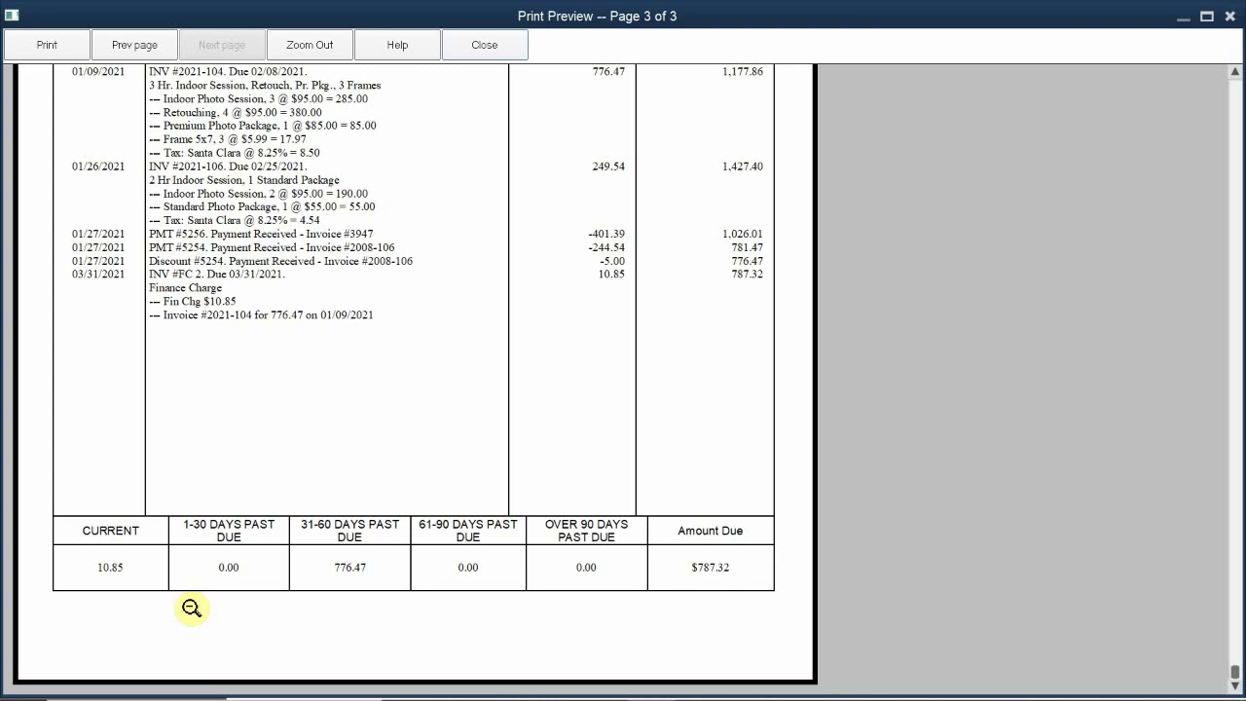
# Compare the aging summaries on statement pages 2 and 3, review the third statement's transactions, and close the print preview.
pyautogui.scroll(1, 186, 565)
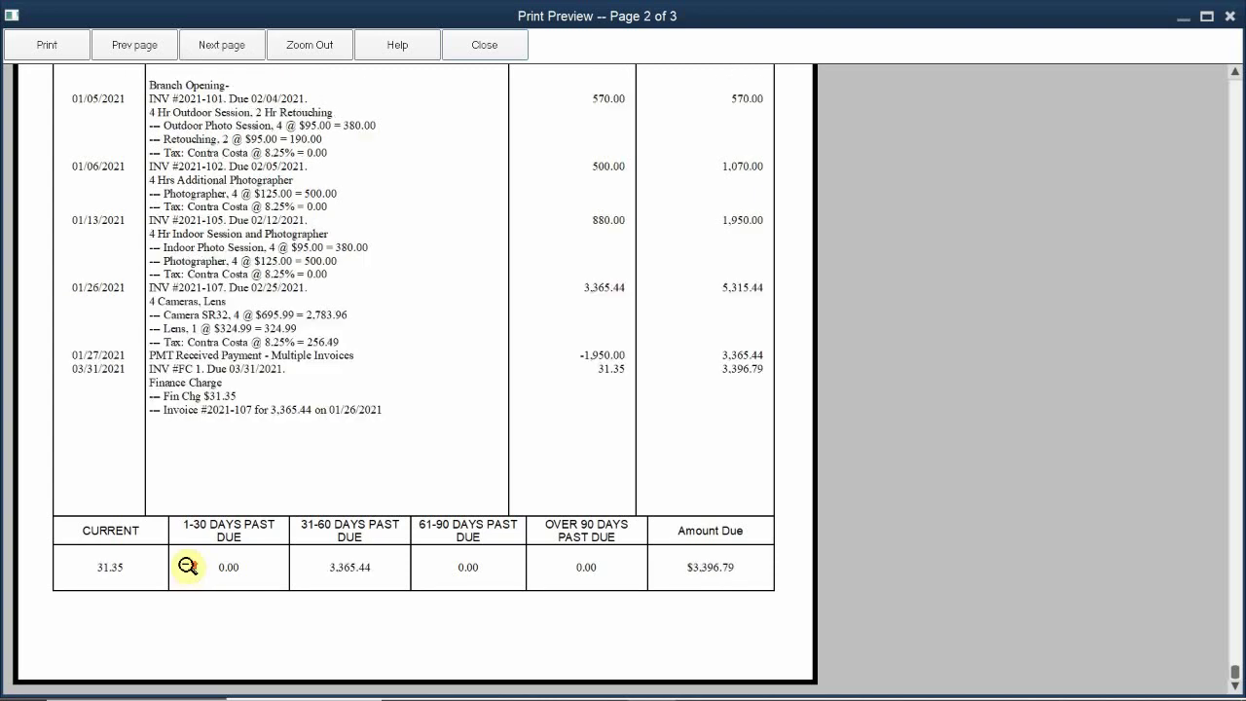
pyautogui.scroll(-1, 186, 565)
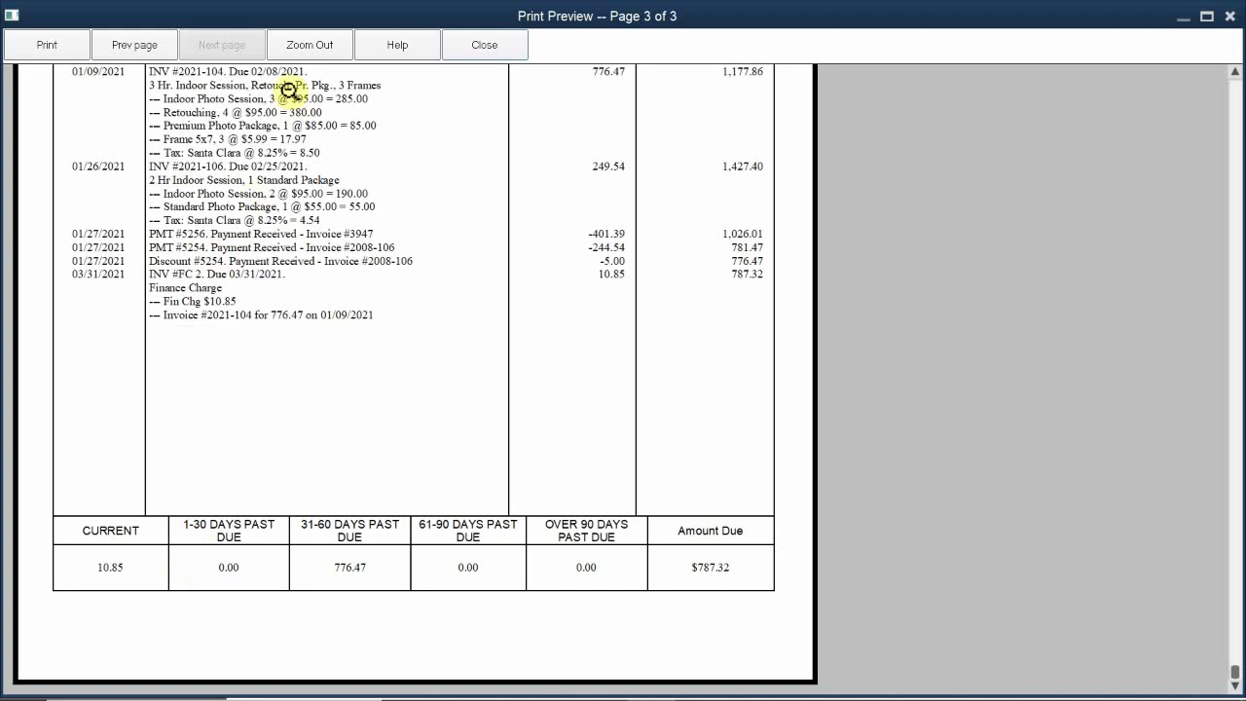
pyautogui.click(285, 348)
pyautogui.click(183, 324)
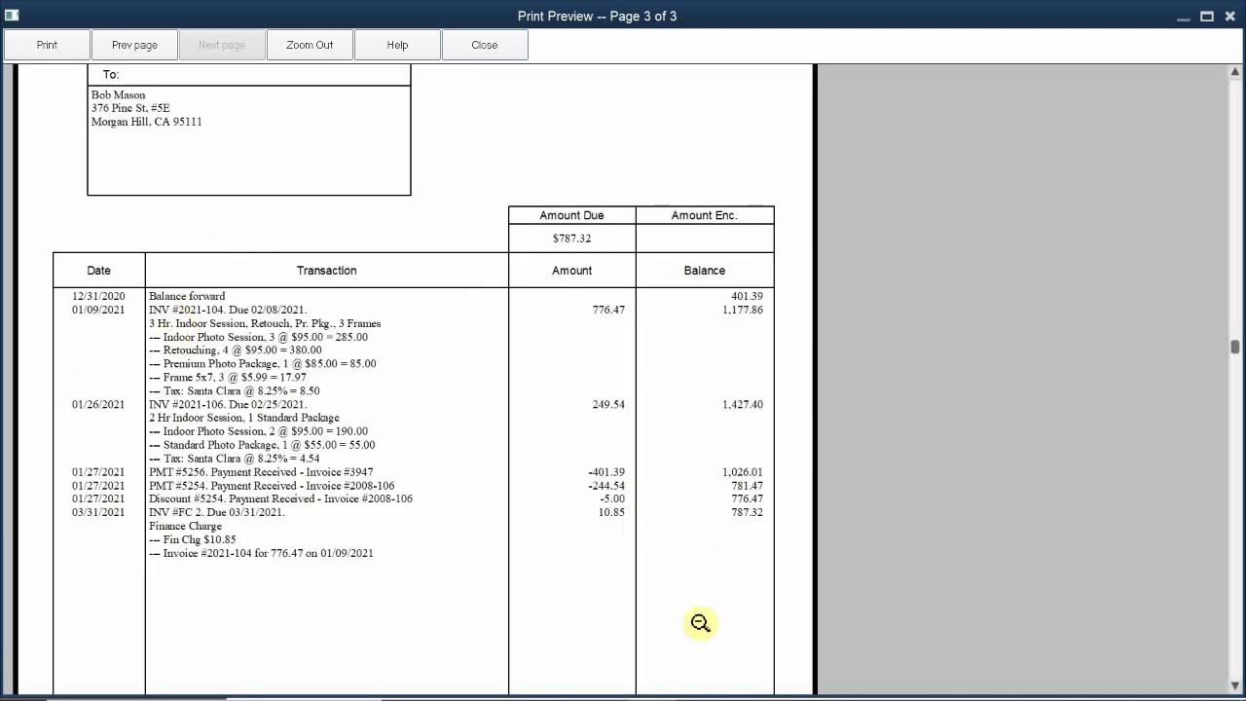
pyautogui.click(304, 571)
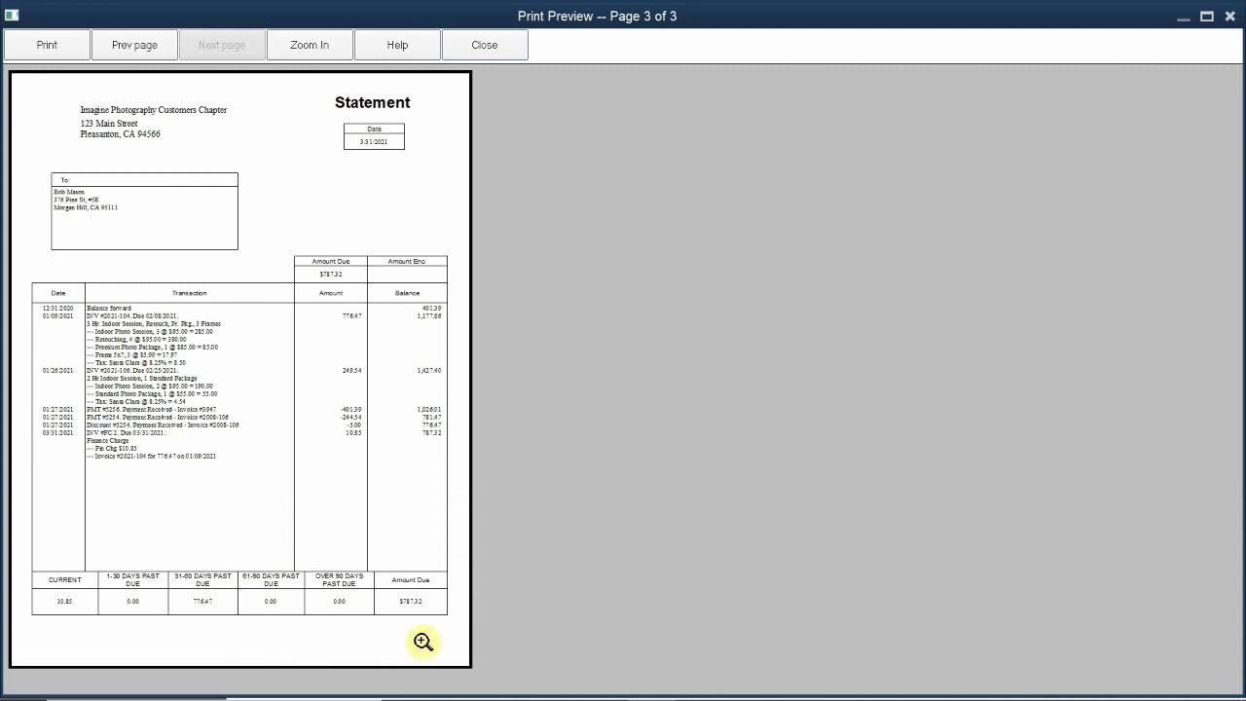
pyautogui.click(414, 466)
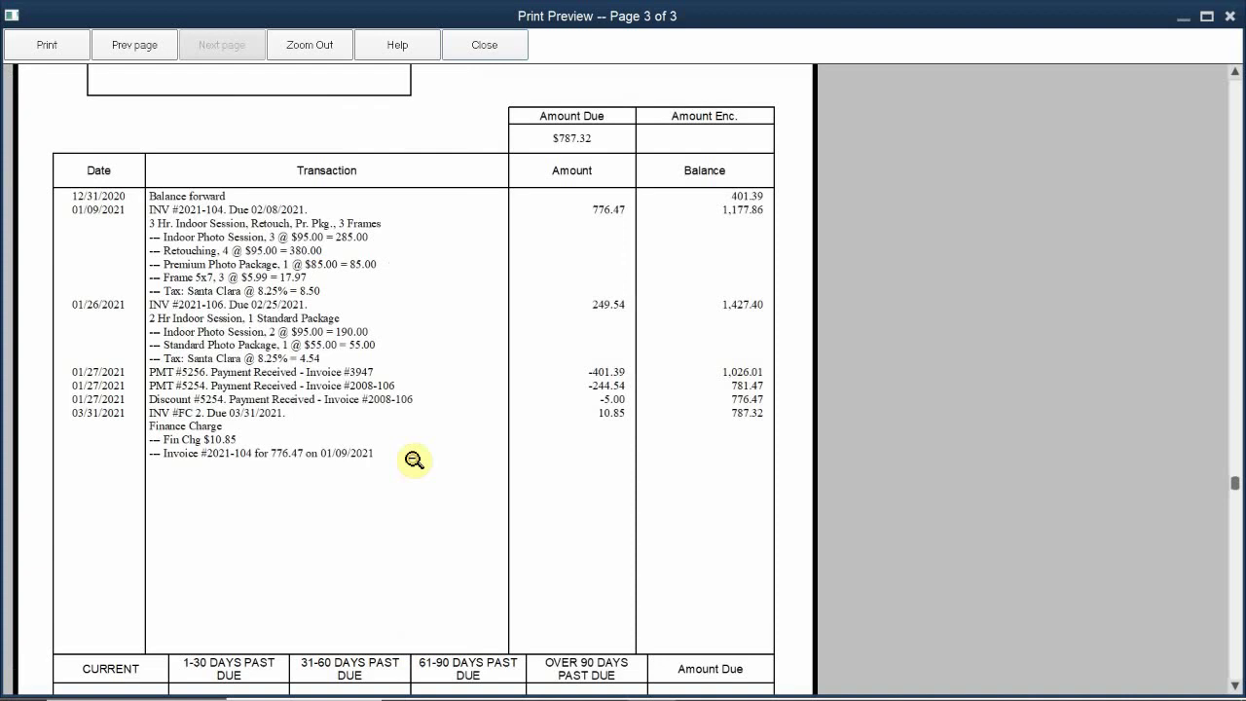
pyautogui.click(353, 317)
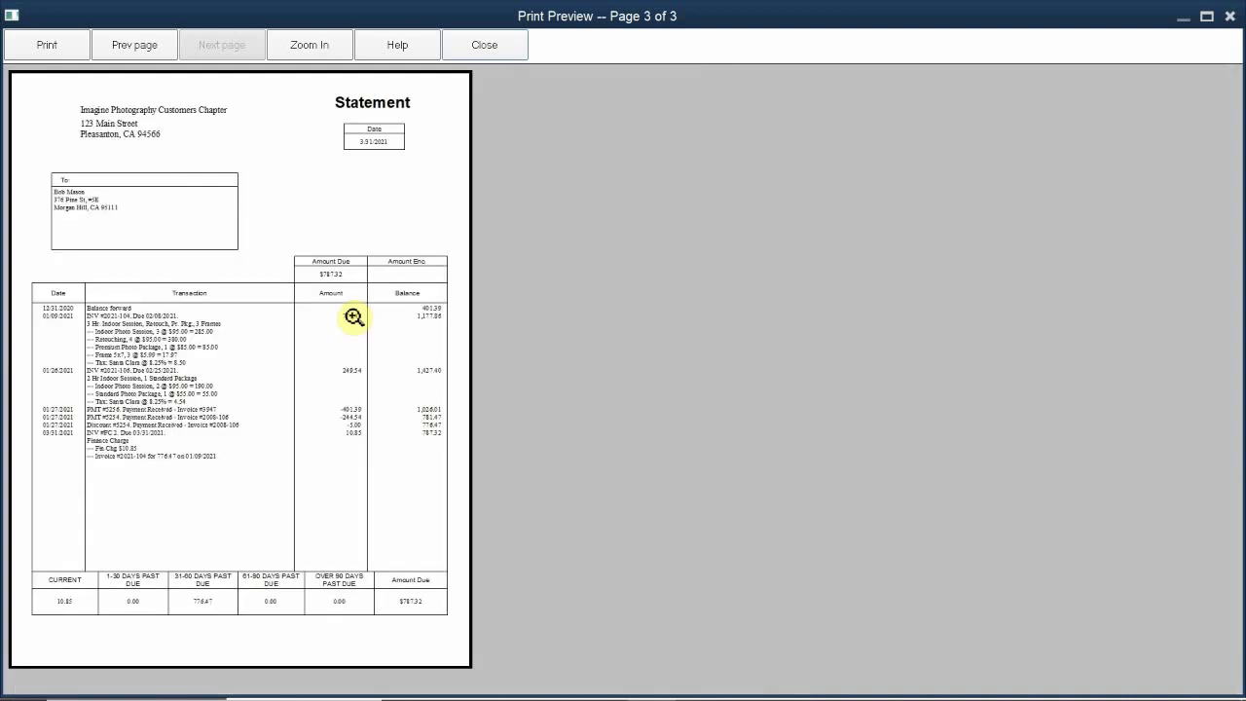
pyautogui.click(487, 54)
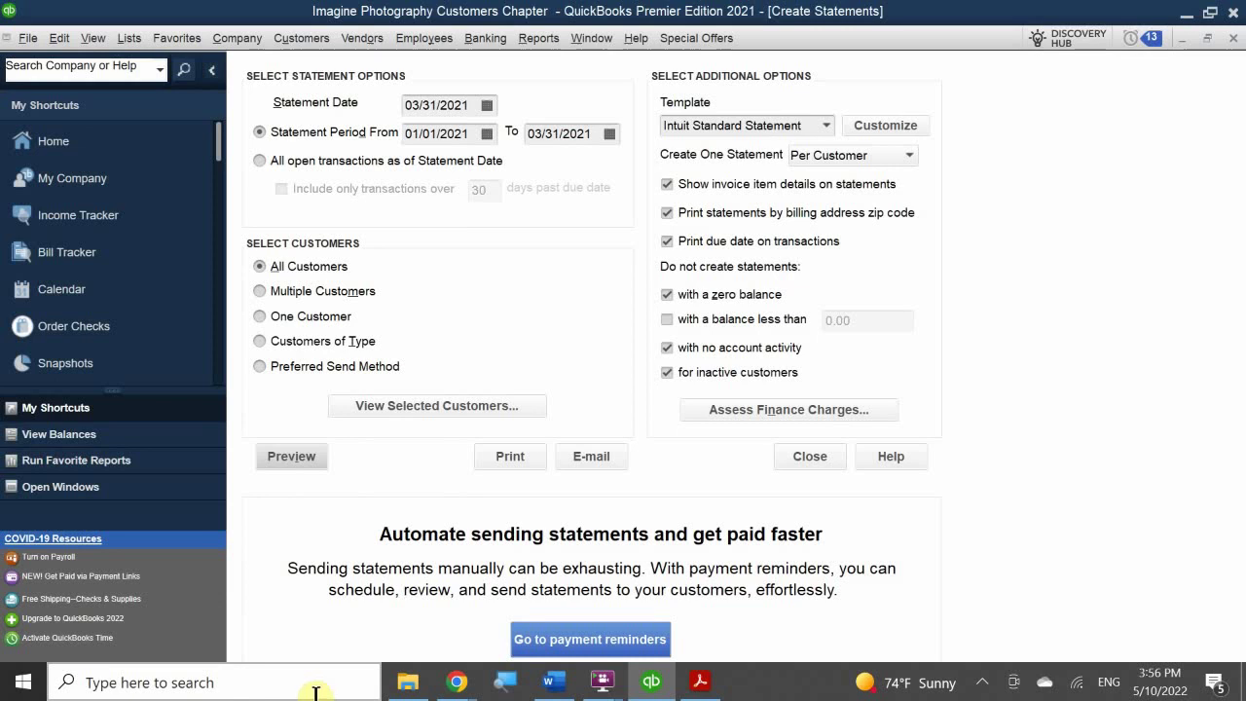
# Switch to QB 2021 CH 3.pdf in Adobe Acrobat Reader and review the customer statement and finance charge instructions through Step 10.
pyautogui.click(699, 682)
pyautogui.scroll(-5, 378, 462)
pyautogui.scroll(-20, 377, 465)
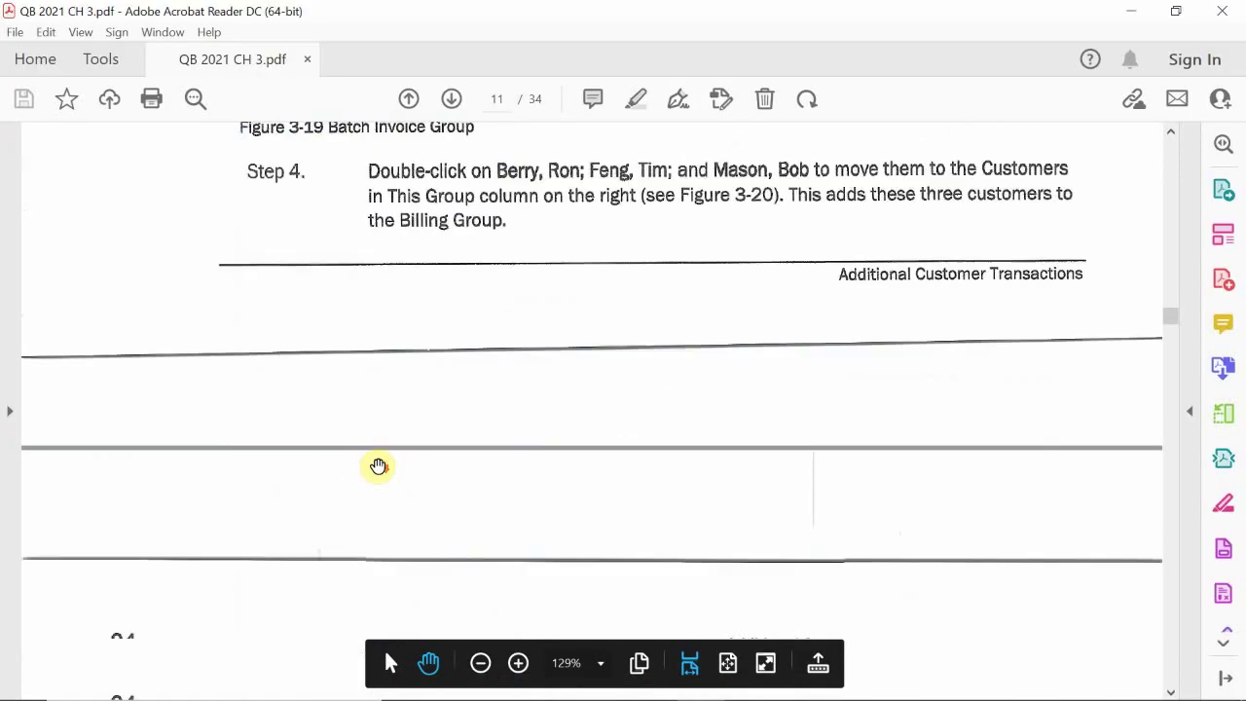
pyautogui.scroll(-7, 373, 475)
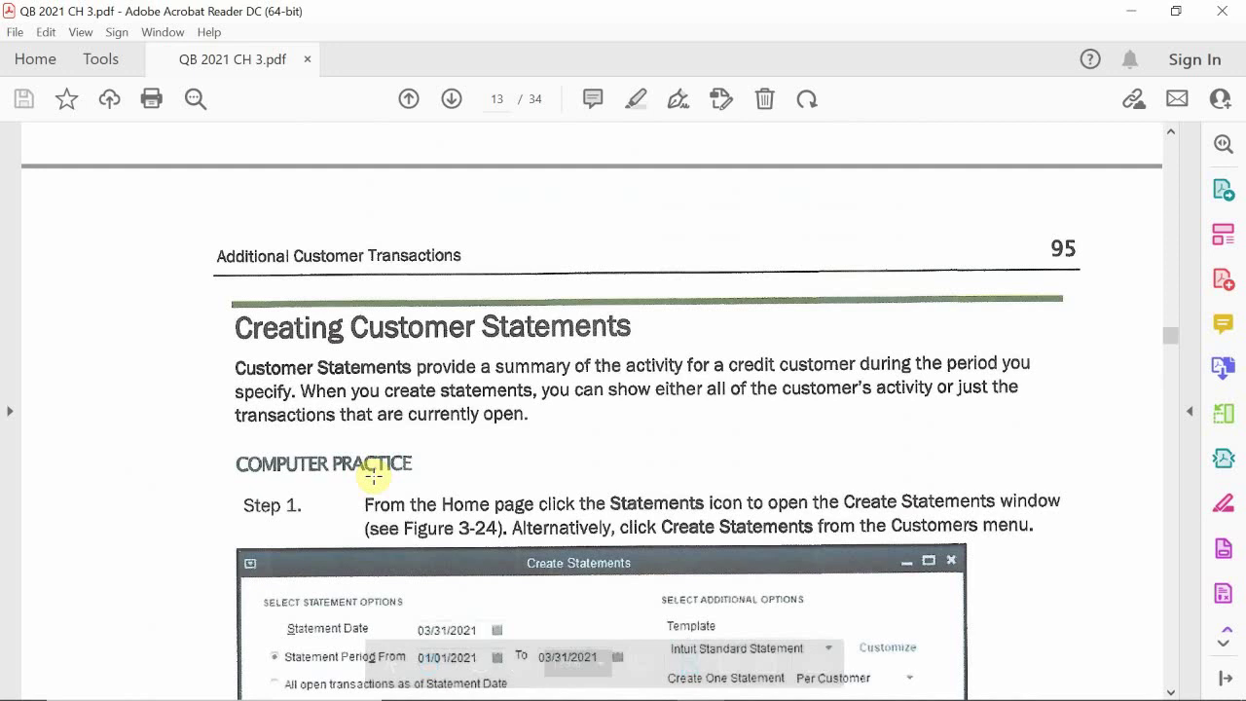
pyautogui.scroll(-6, 375, 477)
pyautogui.scroll(-12, 380, 475)
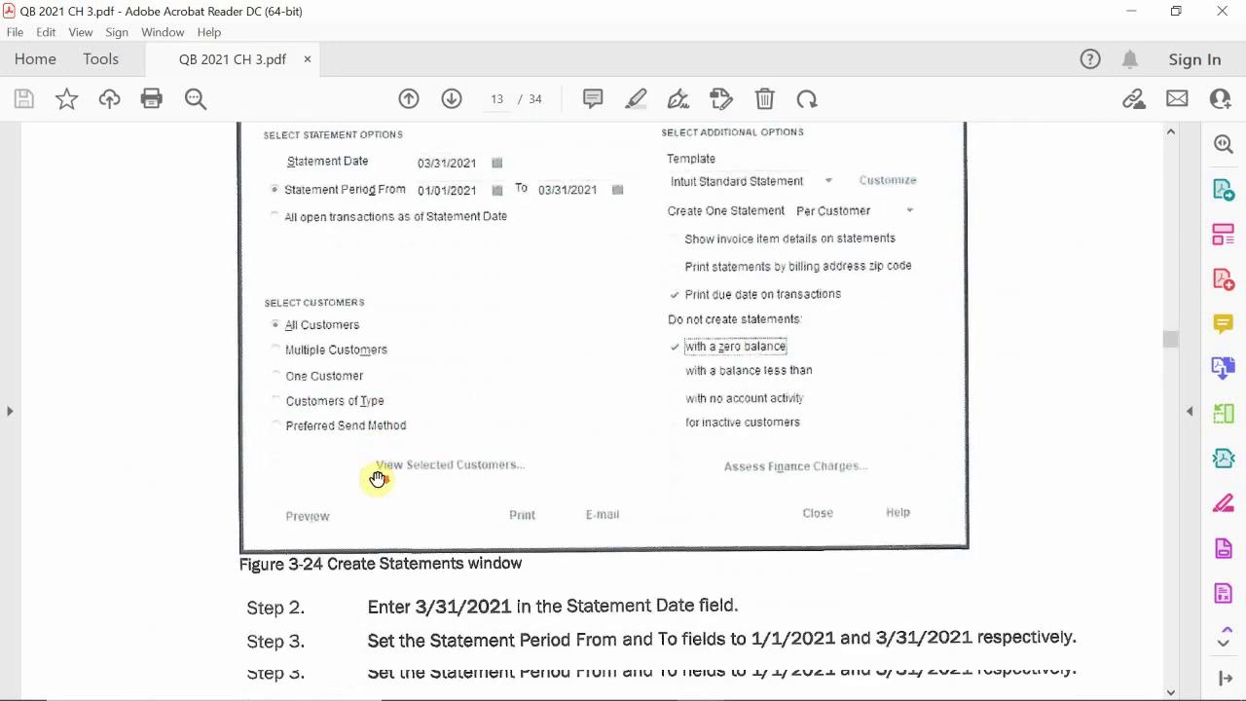
pyautogui.scroll(-10, 464, 454)
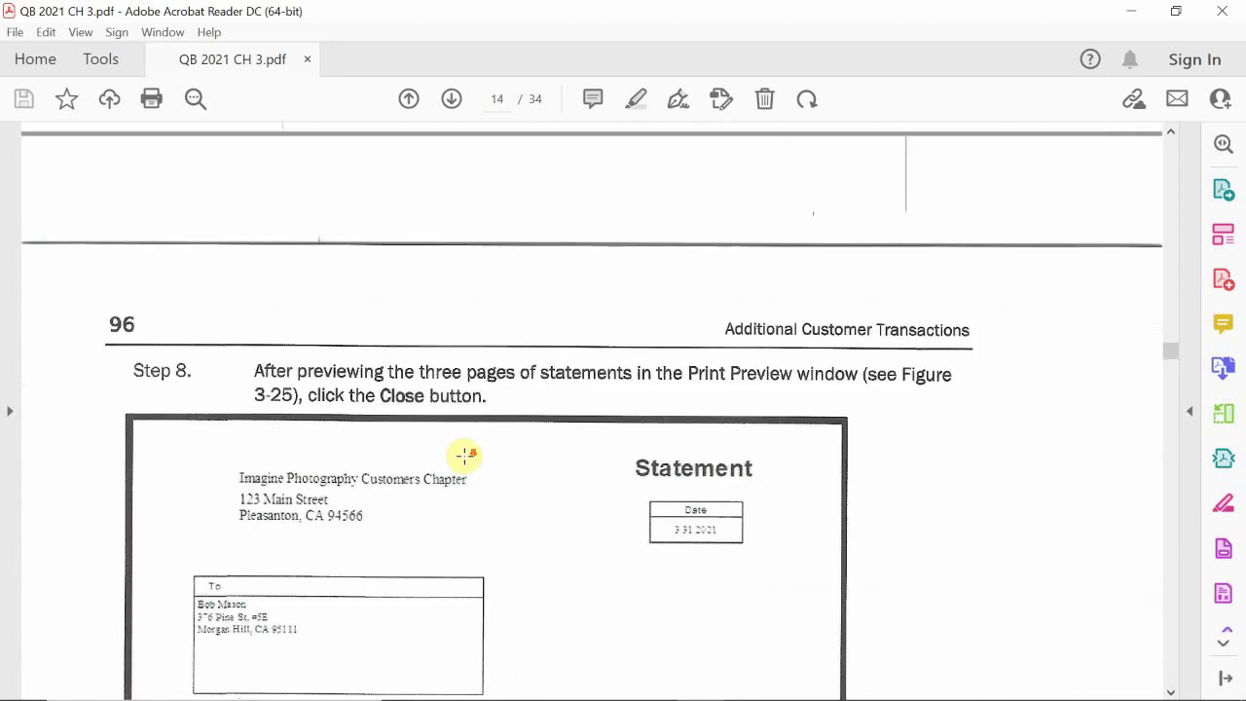
pyautogui.scroll(-12, 468, 478)
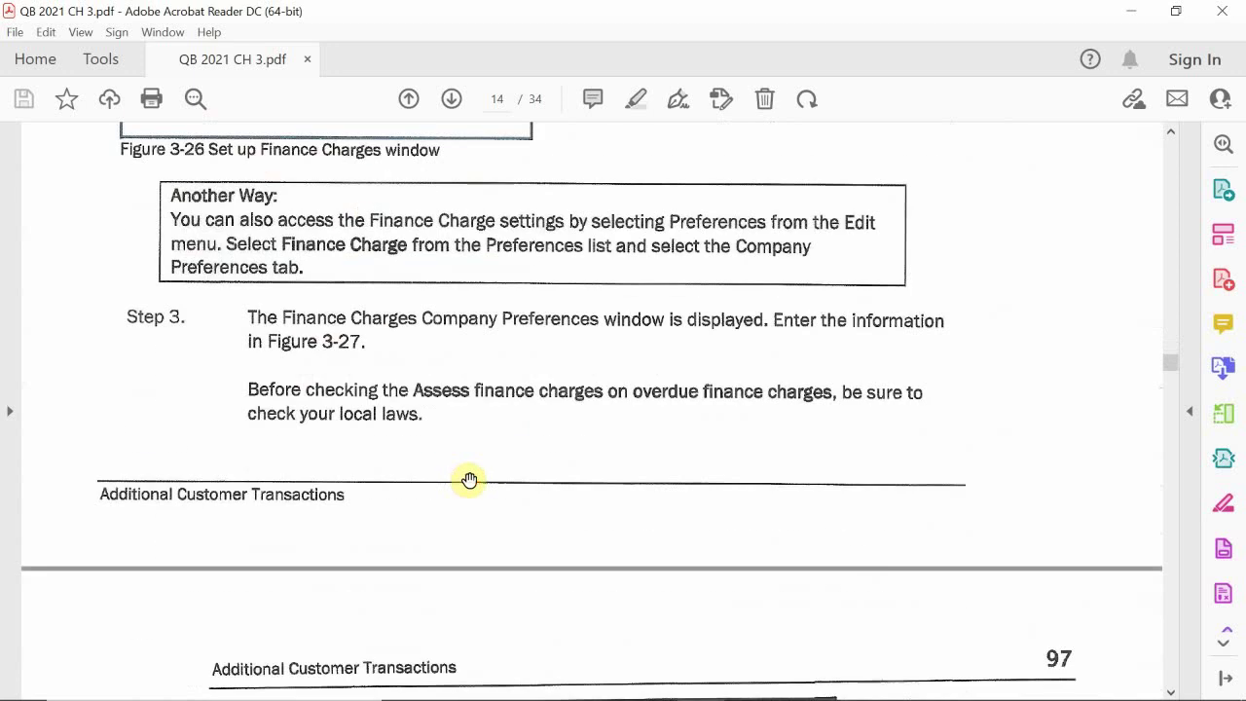
pyautogui.scroll(-12, 470, 481)
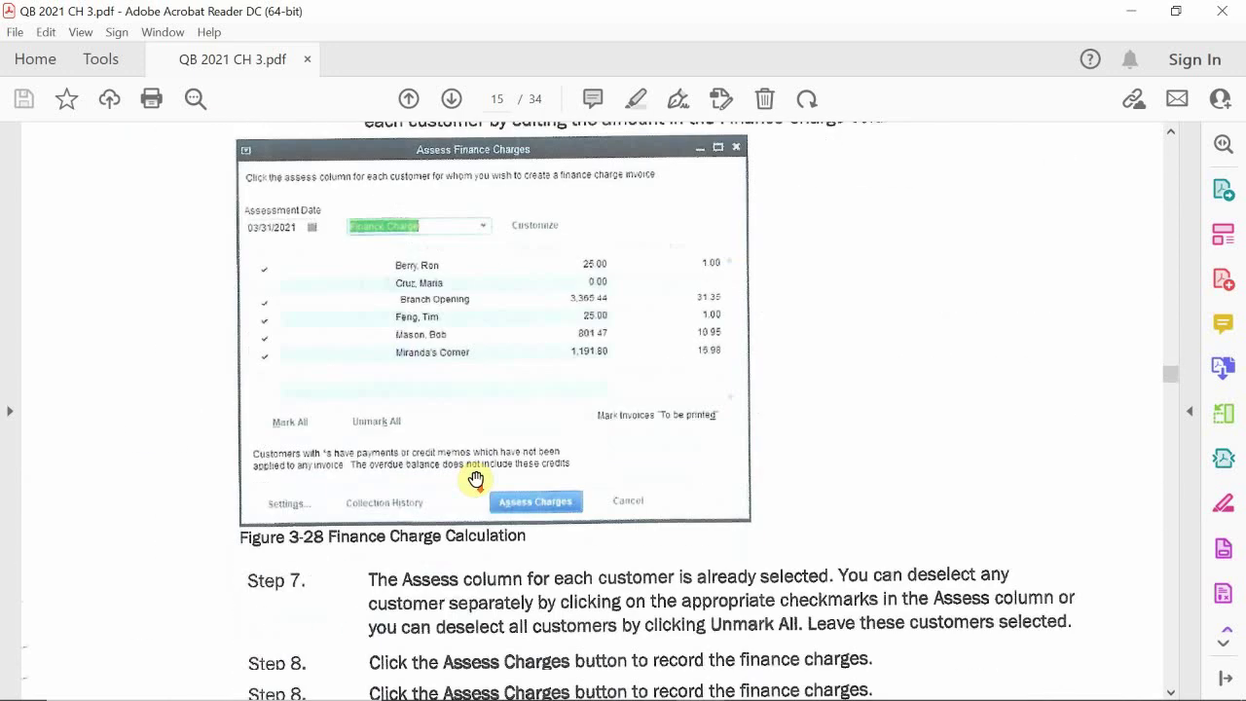
pyautogui.scroll(-4, 474, 485)
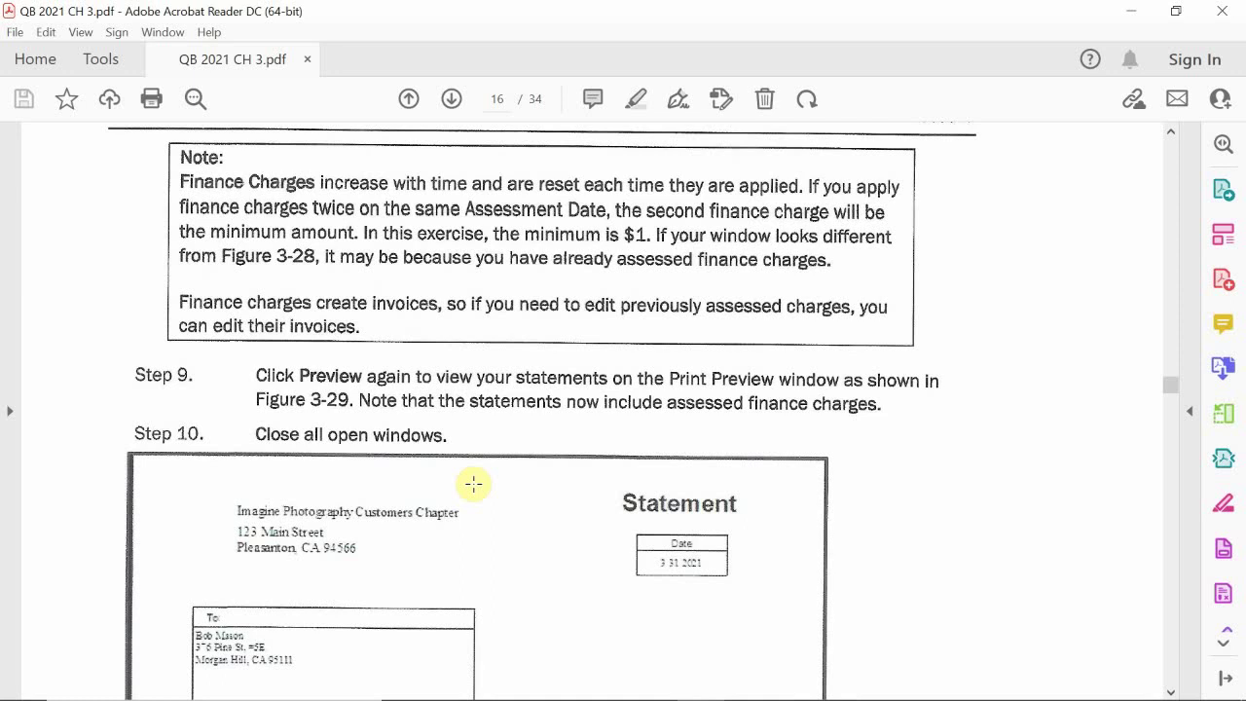
# Read the Emailing Invoices in a Batch section and the introduction to Automating Customer Communications.
pyautogui.scroll(-10, 473, 484)
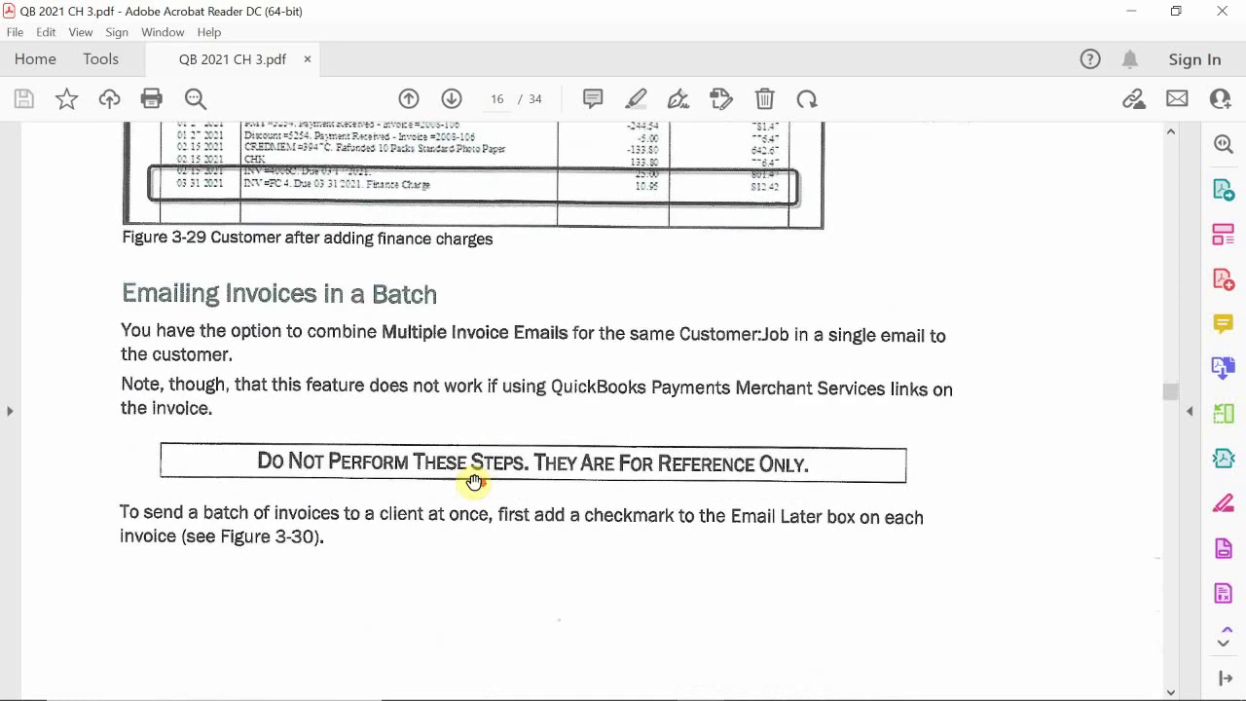
pyautogui.scroll(-15, 473, 484)
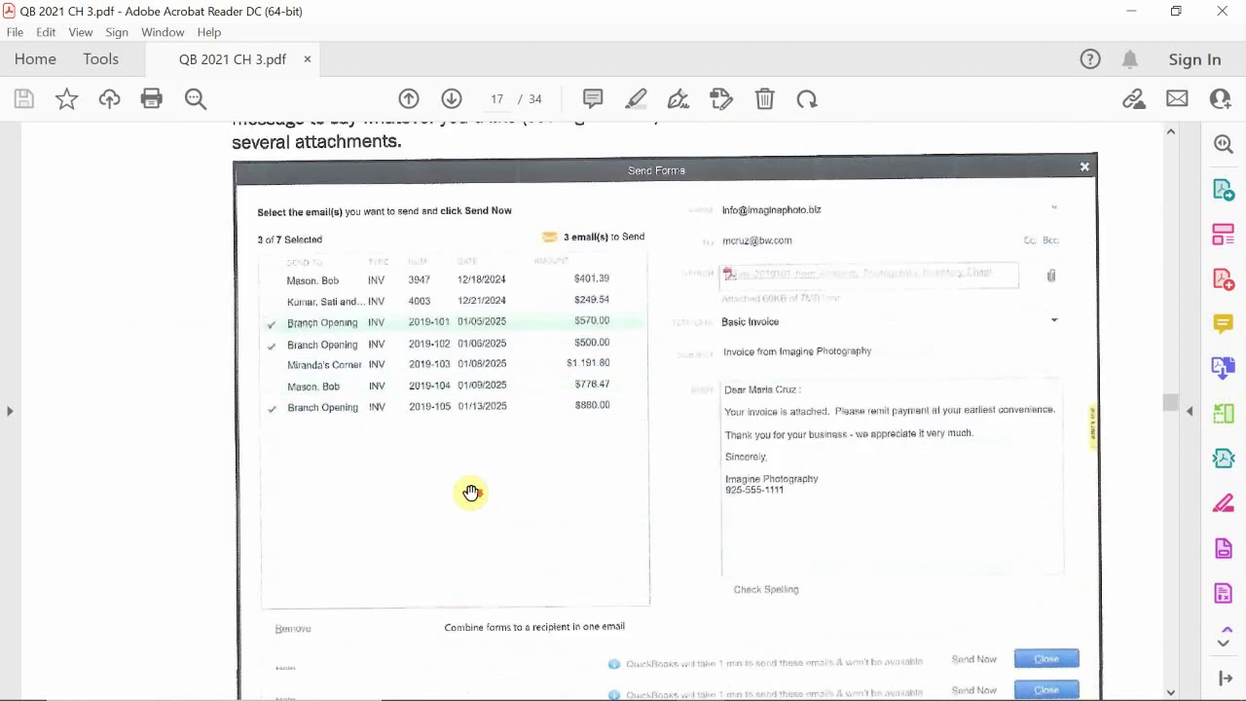
pyautogui.scroll(-8, 472, 493)
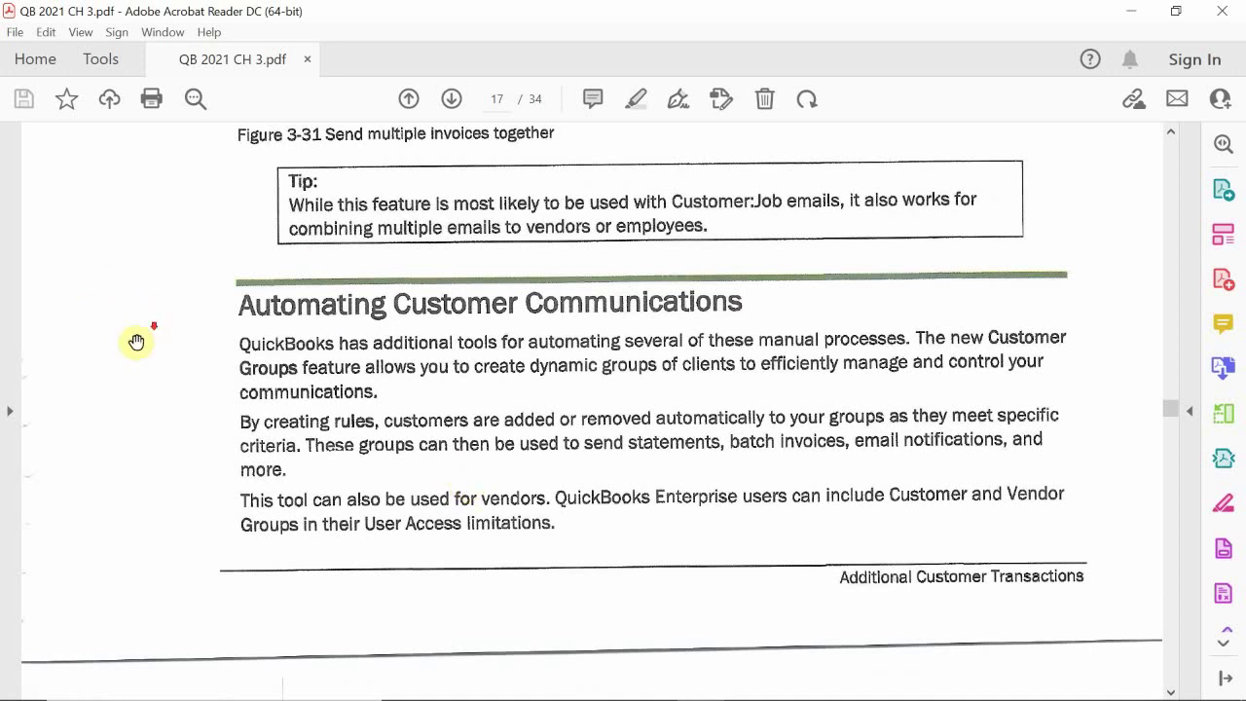
# Read the Creating Customer Groups practice steps for the Open Invoices group, through the confirmation message in Figure 3-35.
pyautogui.scroll(-3, 156, 410)
pyautogui.scroll(-15, 156, 409)
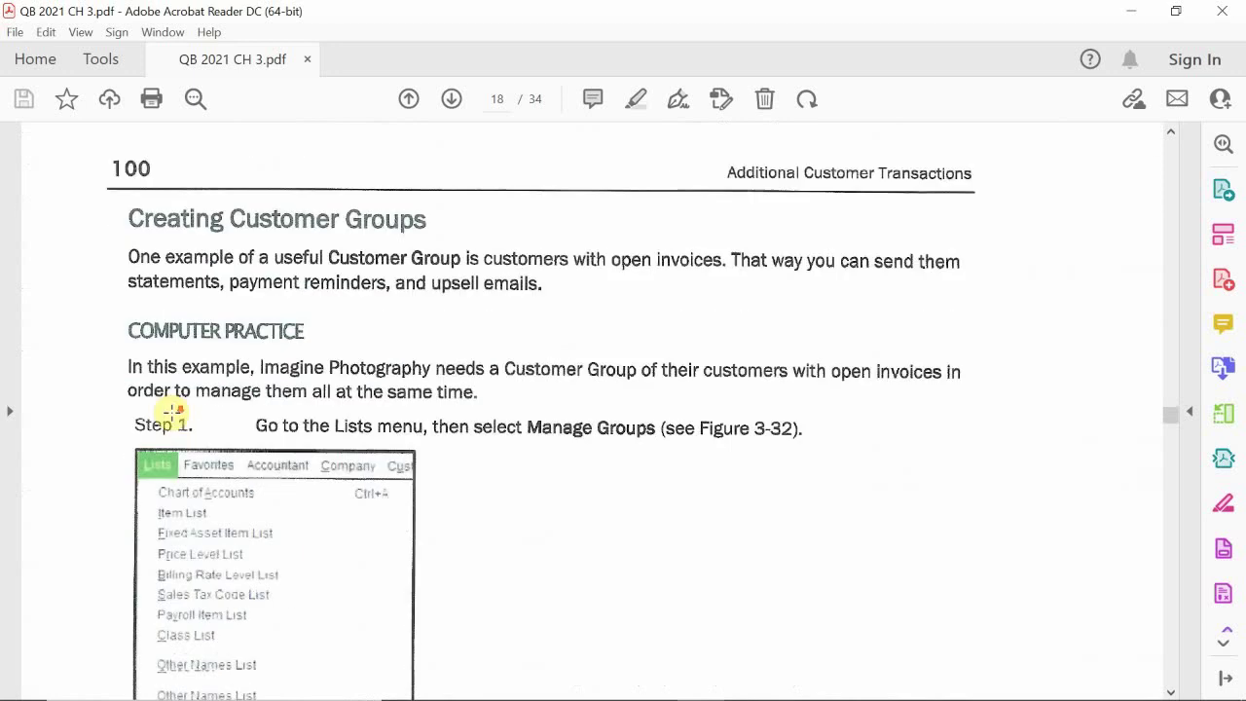
pyautogui.scroll(-6, 172, 414)
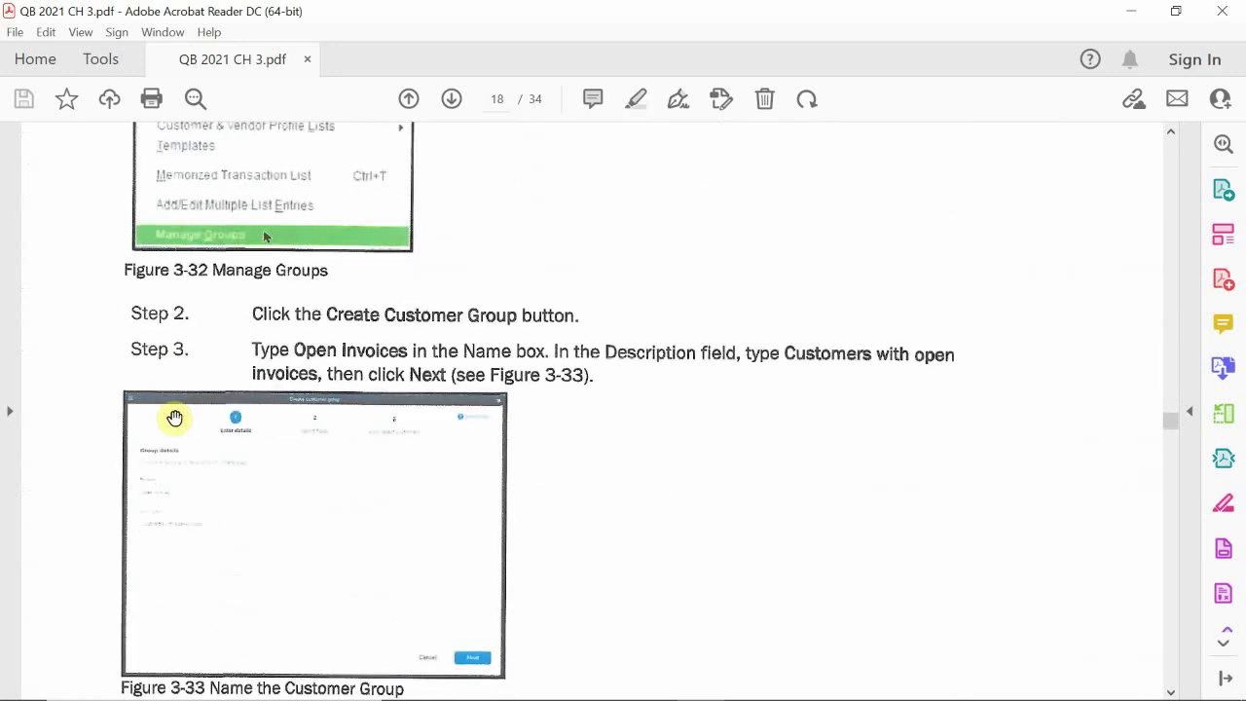
pyautogui.scroll(-12, 176, 429)
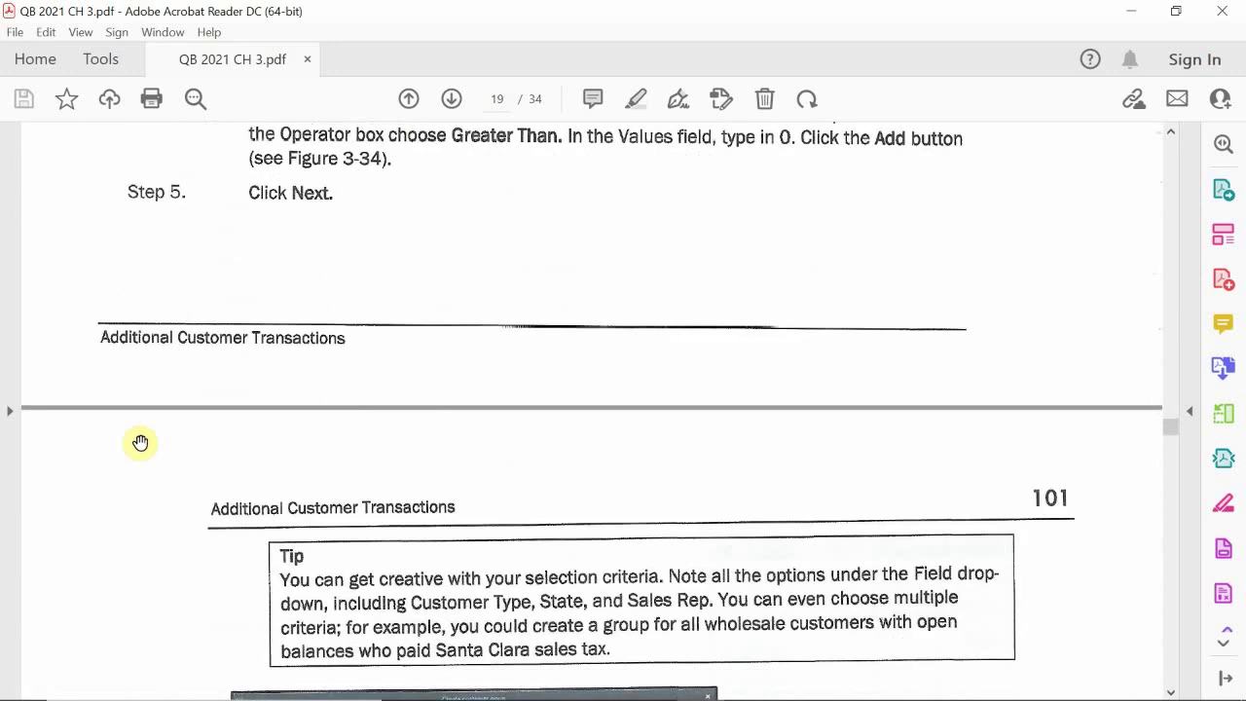
pyautogui.scroll(-5, 175, 442)
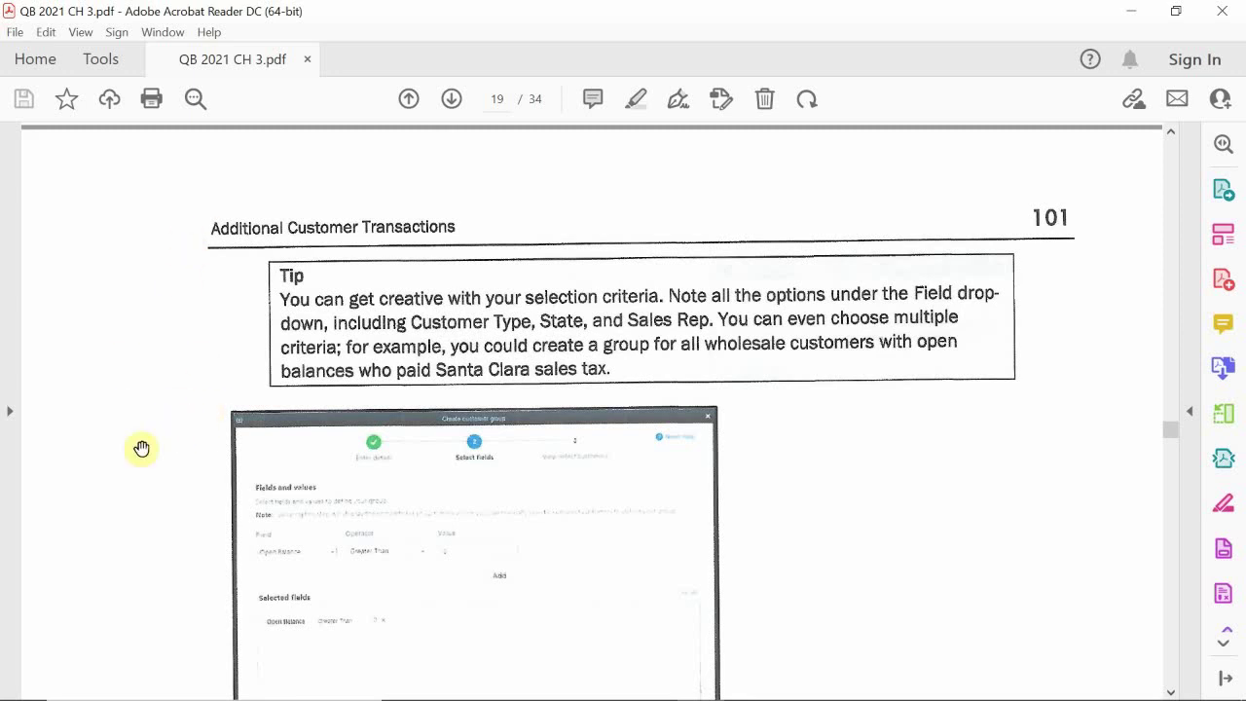
pyautogui.scroll(-5, 184, 448)
pyautogui.scroll(-10, 192, 443)
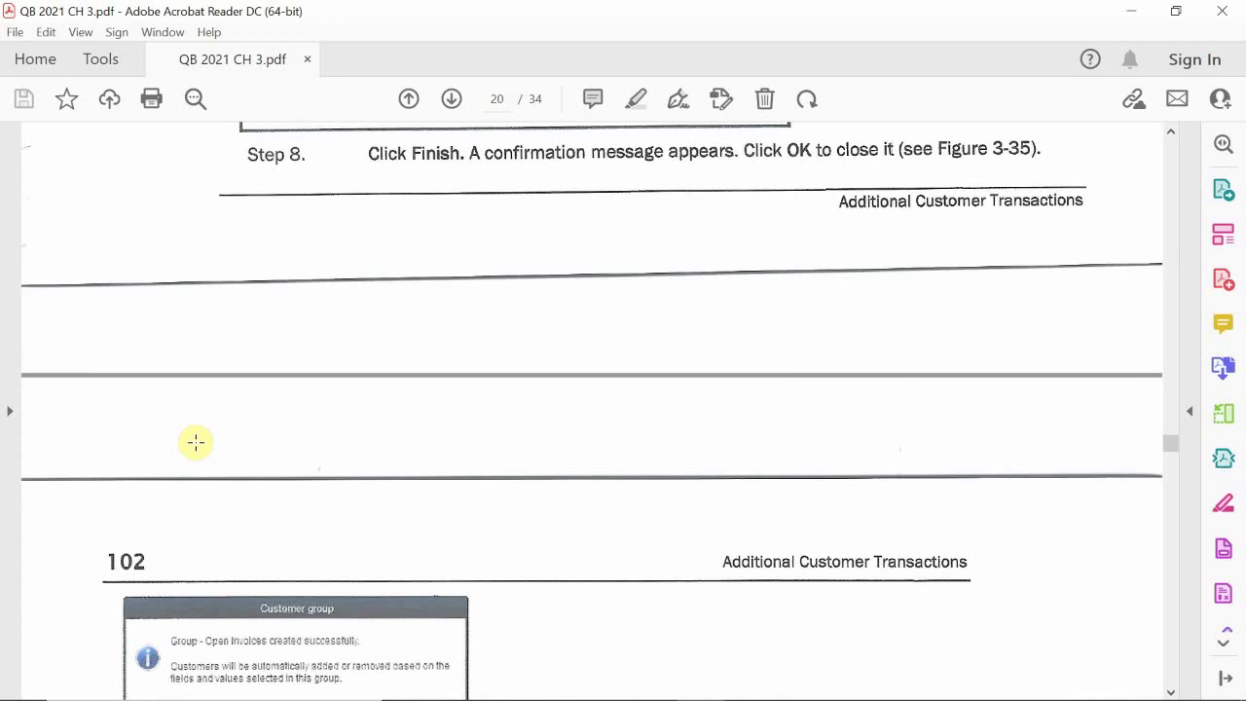
pyautogui.scroll(-5, 286, 309)
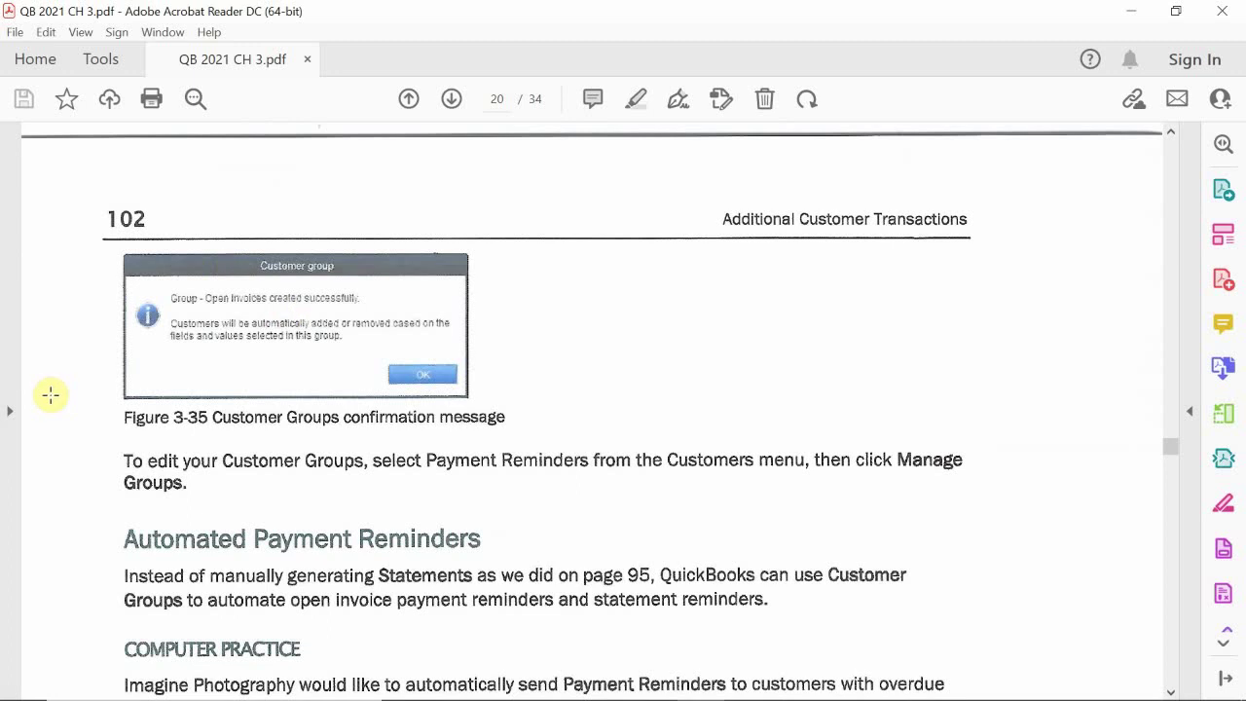
# Read the Automated Payment Reminders practice steps, including the reminder email settings and the second reminder, through Step 10.
pyautogui.scroll(-5, 61, 392)
pyautogui.scroll(2, 70, 389)
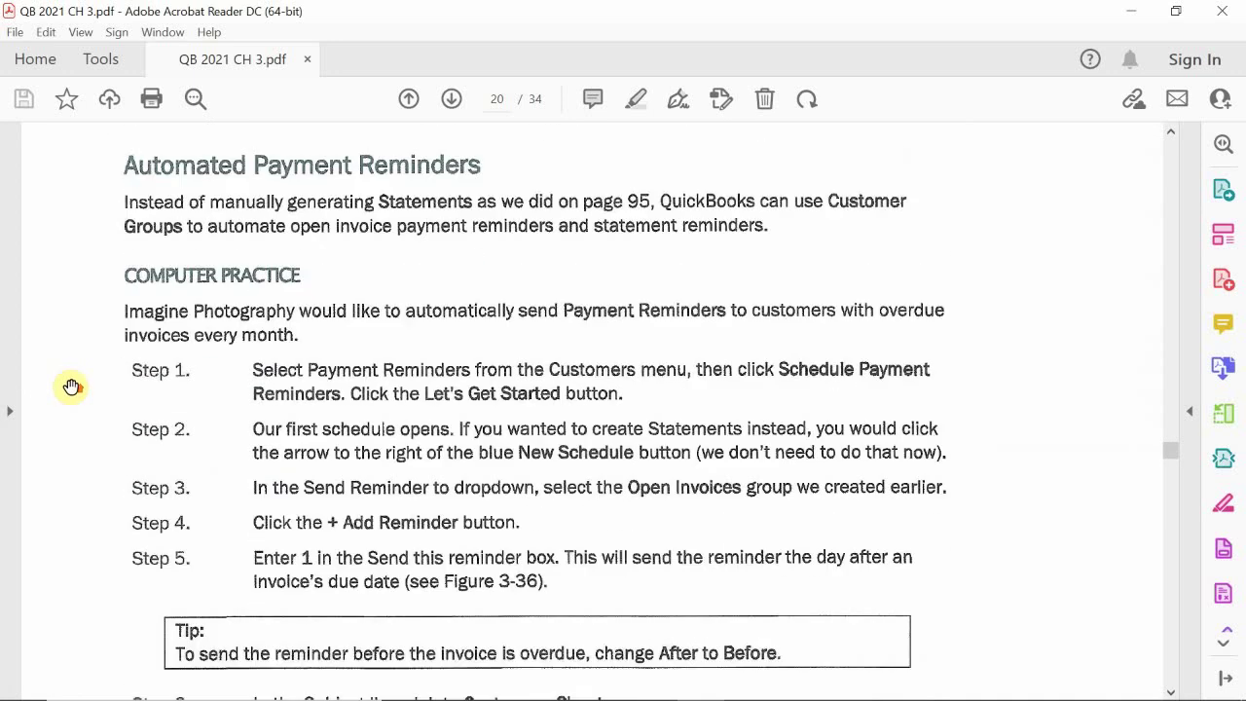
pyautogui.scroll(-5, 71, 387)
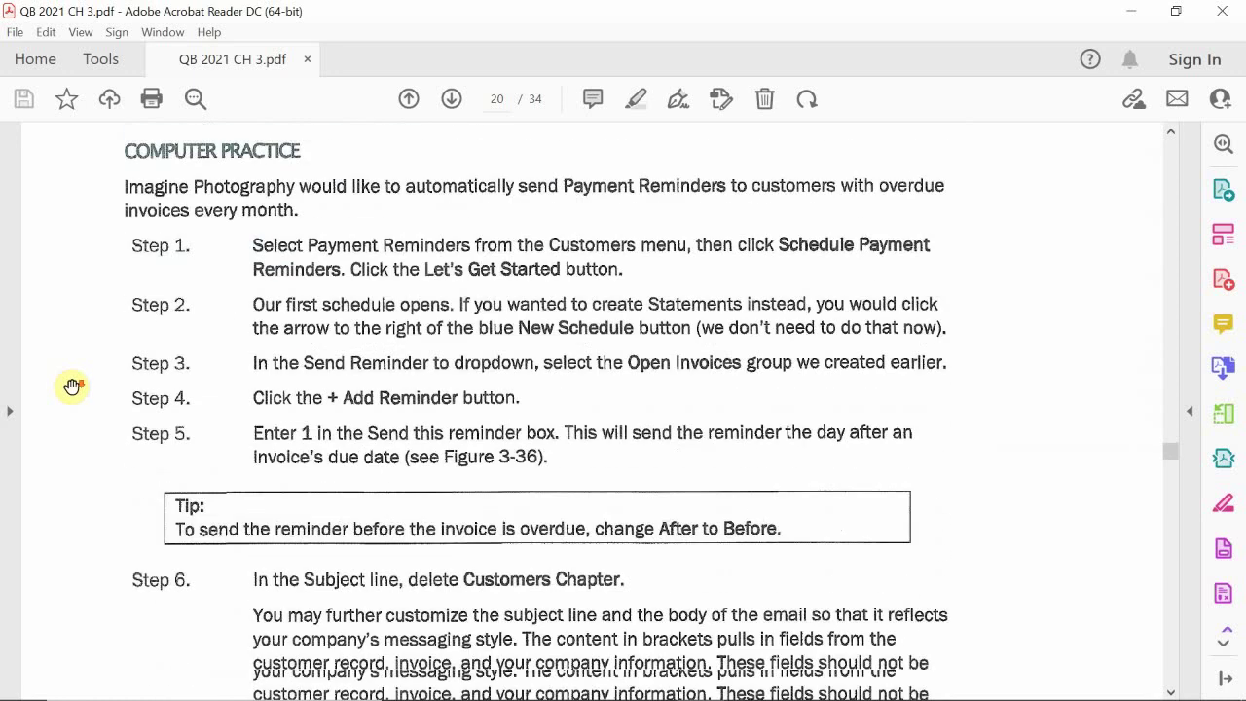
pyautogui.scroll(-12, 73, 387)
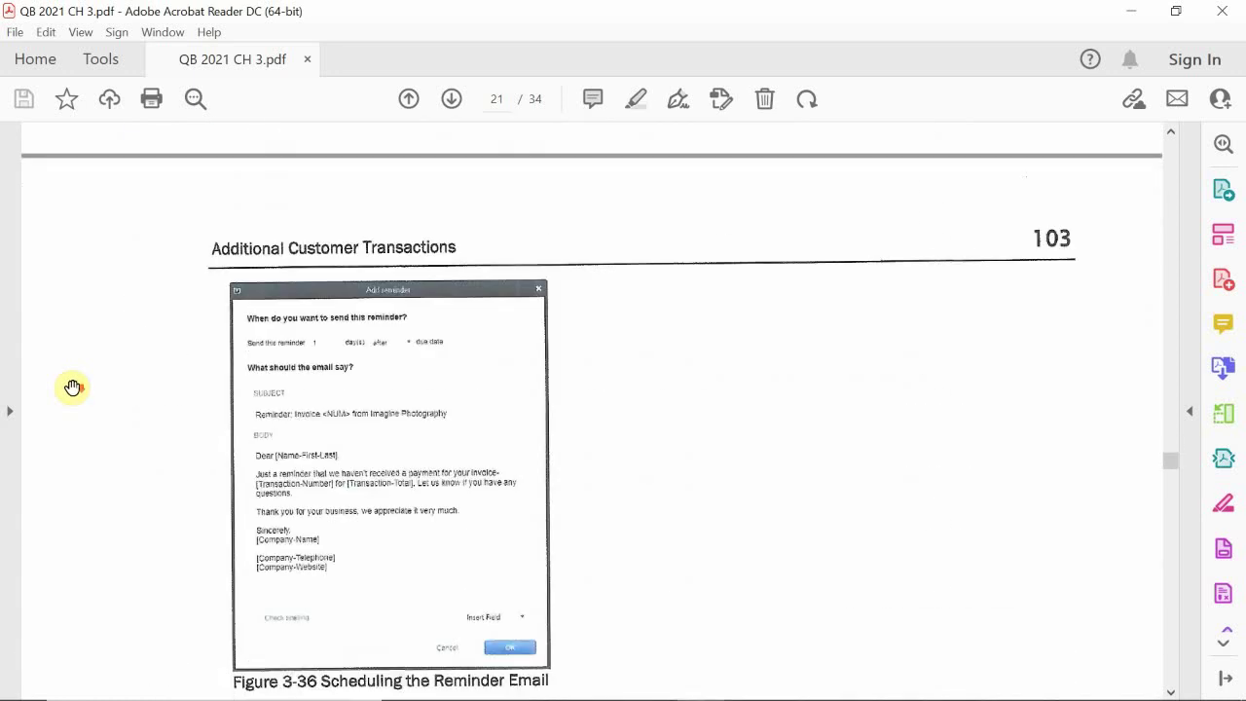
pyautogui.scroll(4, 73, 388)
pyautogui.scroll(-10, 70, 390)
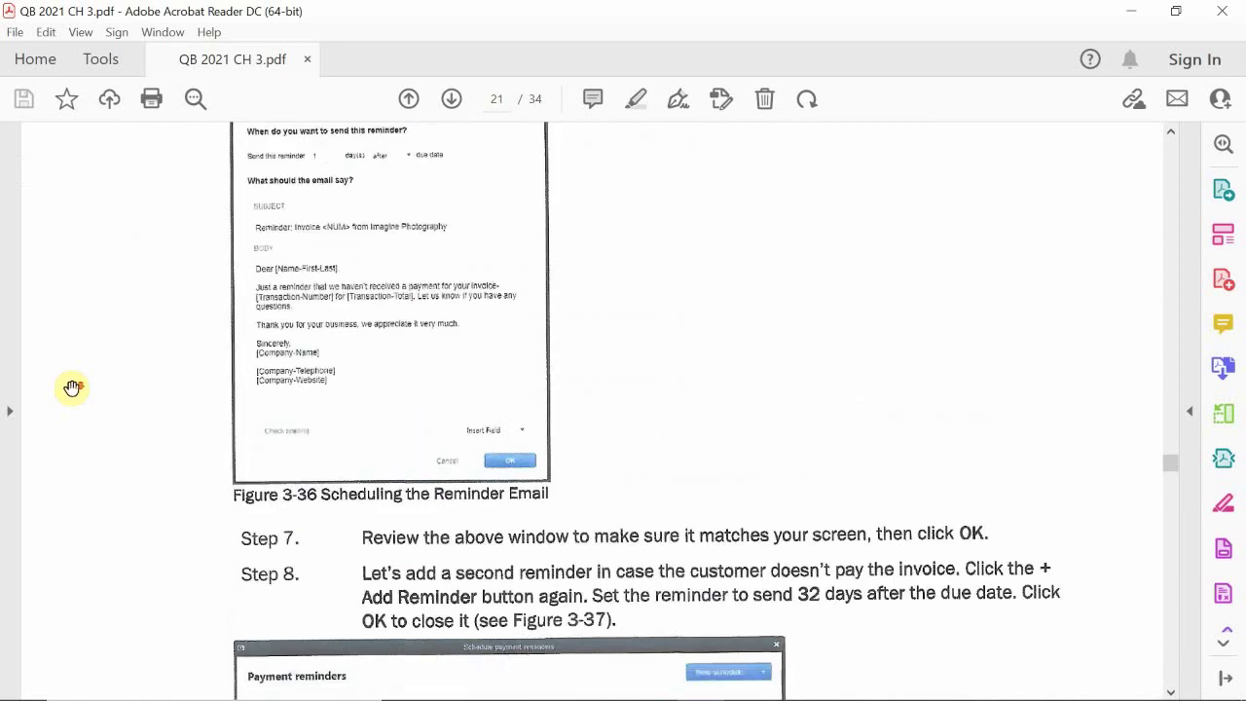
pyautogui.scroll(-8, 71, 389)
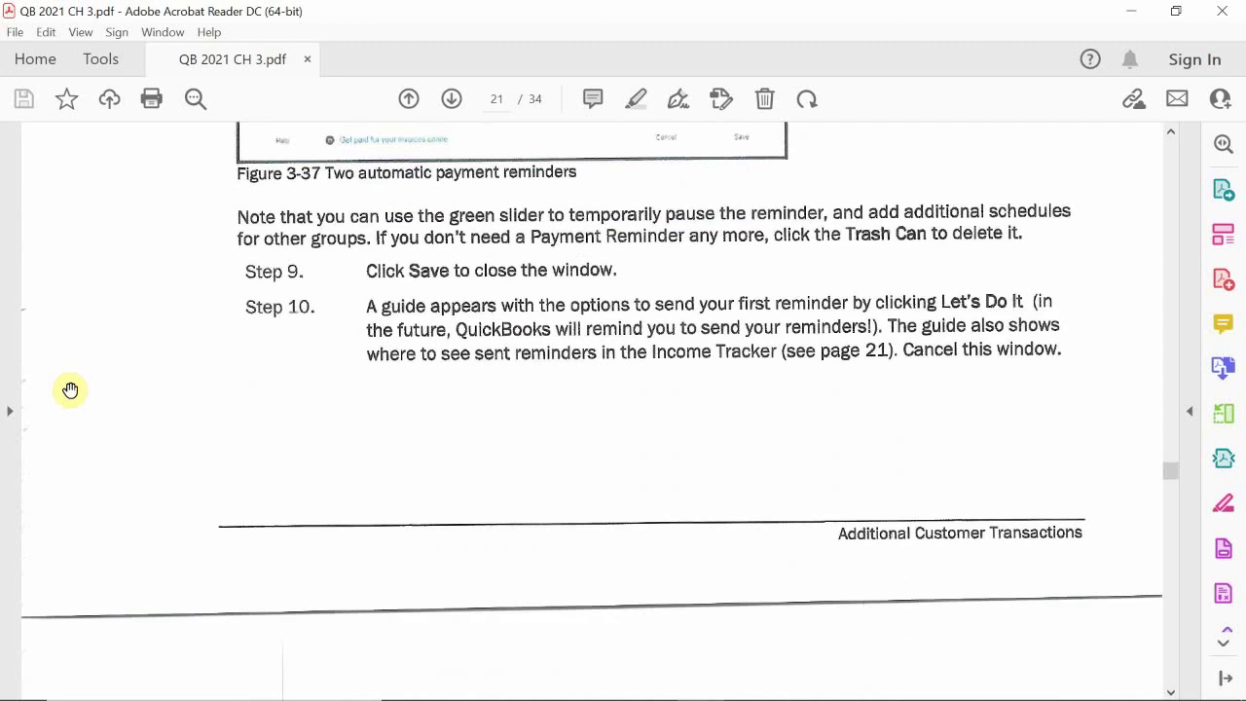
# Read the Collecting Sales Tax section on page 104, and switch back to the Create Statements window in QuickBooks.
pyautogui.scroll(-7, 70, 389)
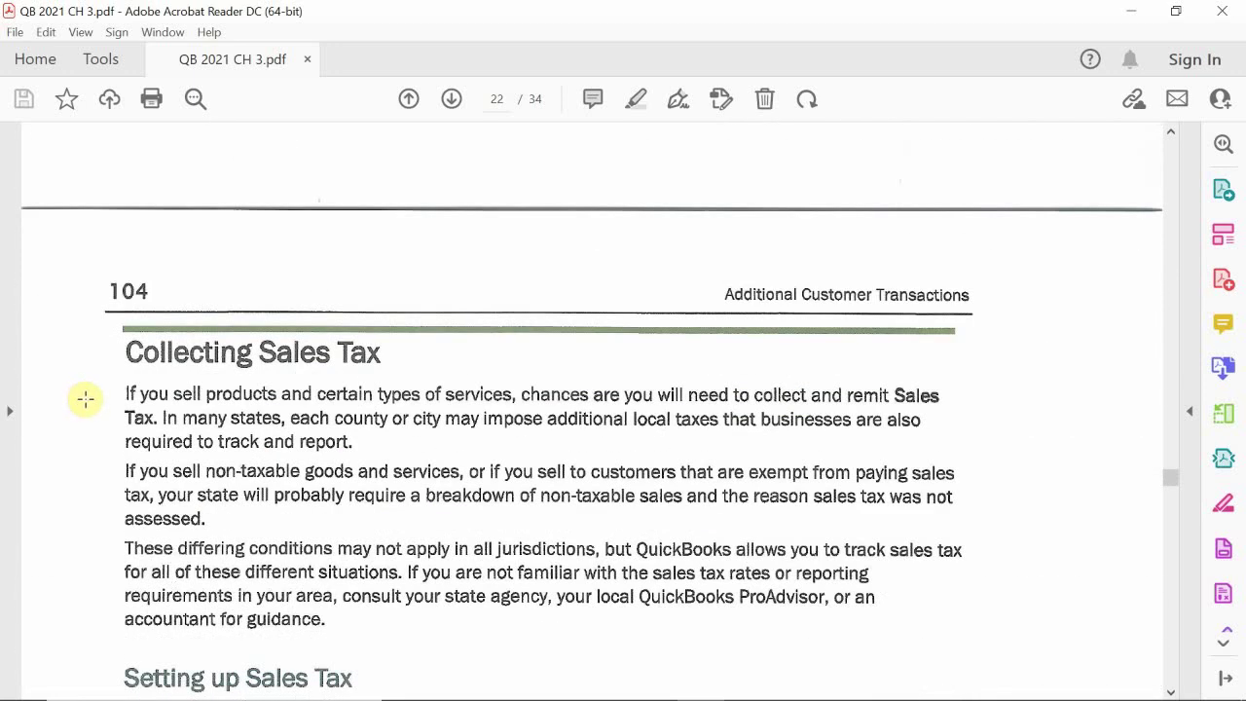
pyautogui.scroll(-2, 78, 399)
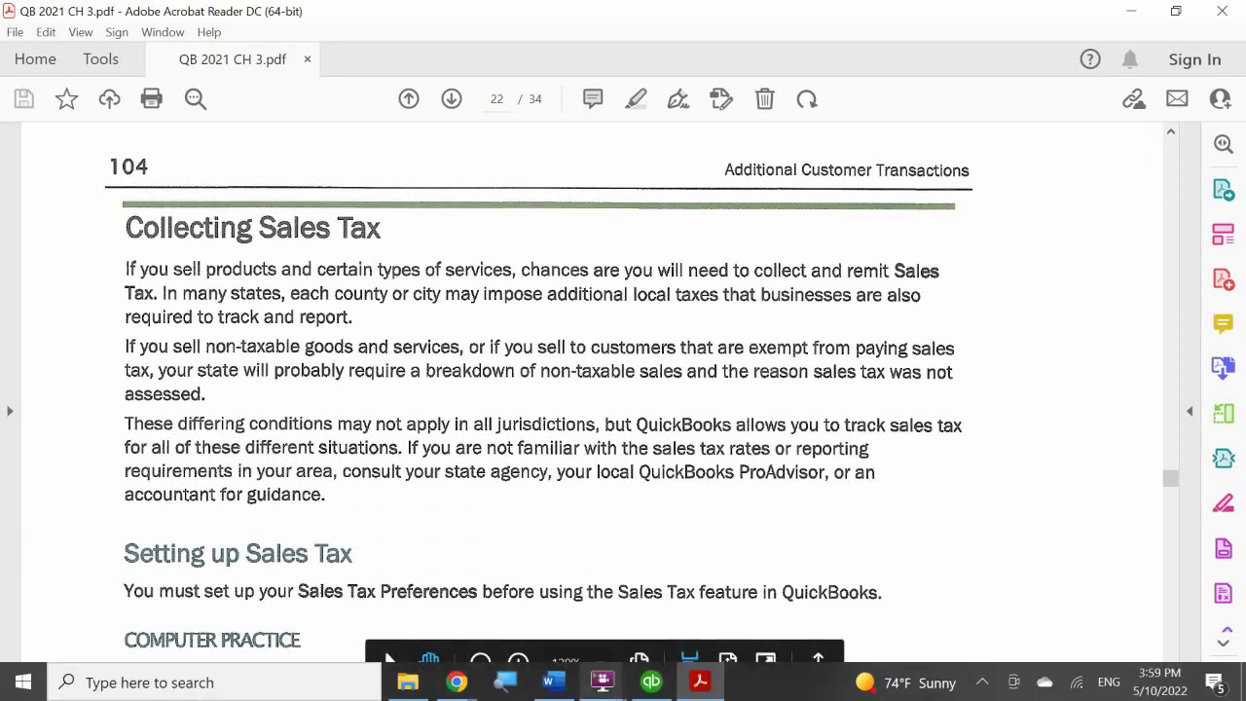
pyautogui.click(696, 684)
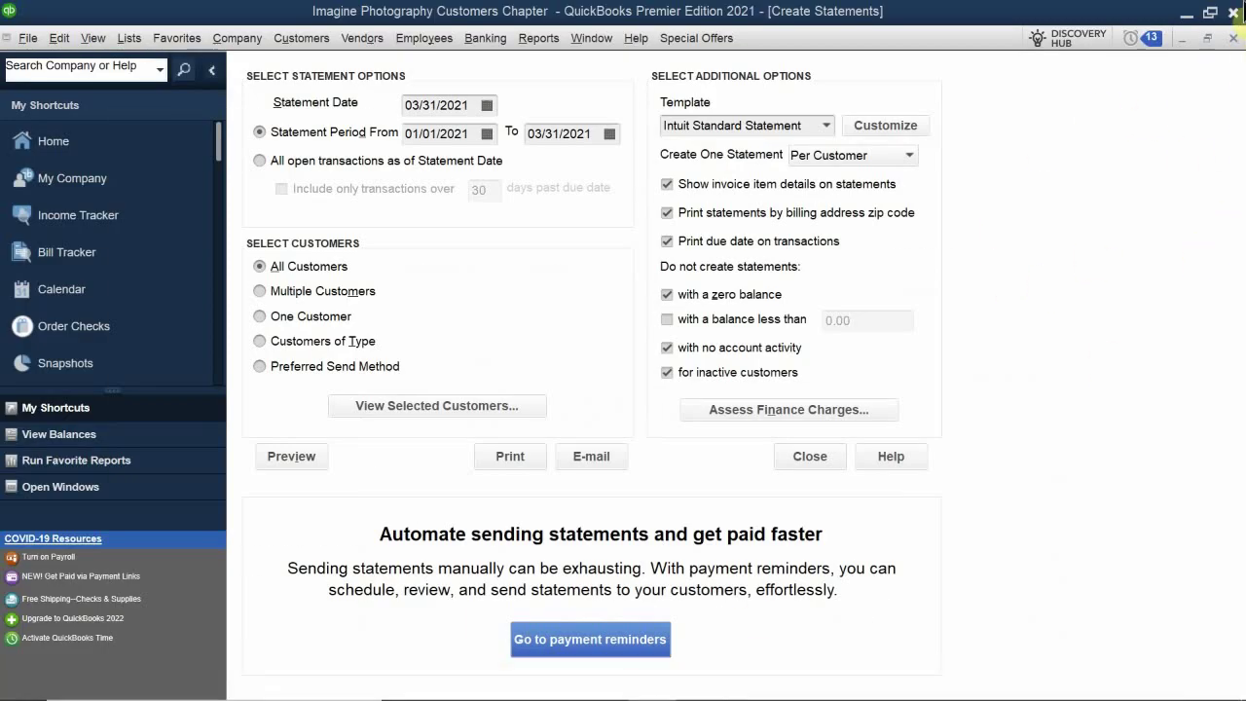
# Close the Create Statements window and examine the sales tax choices on a blank invoice.
pyautogui.click(1233, 38)
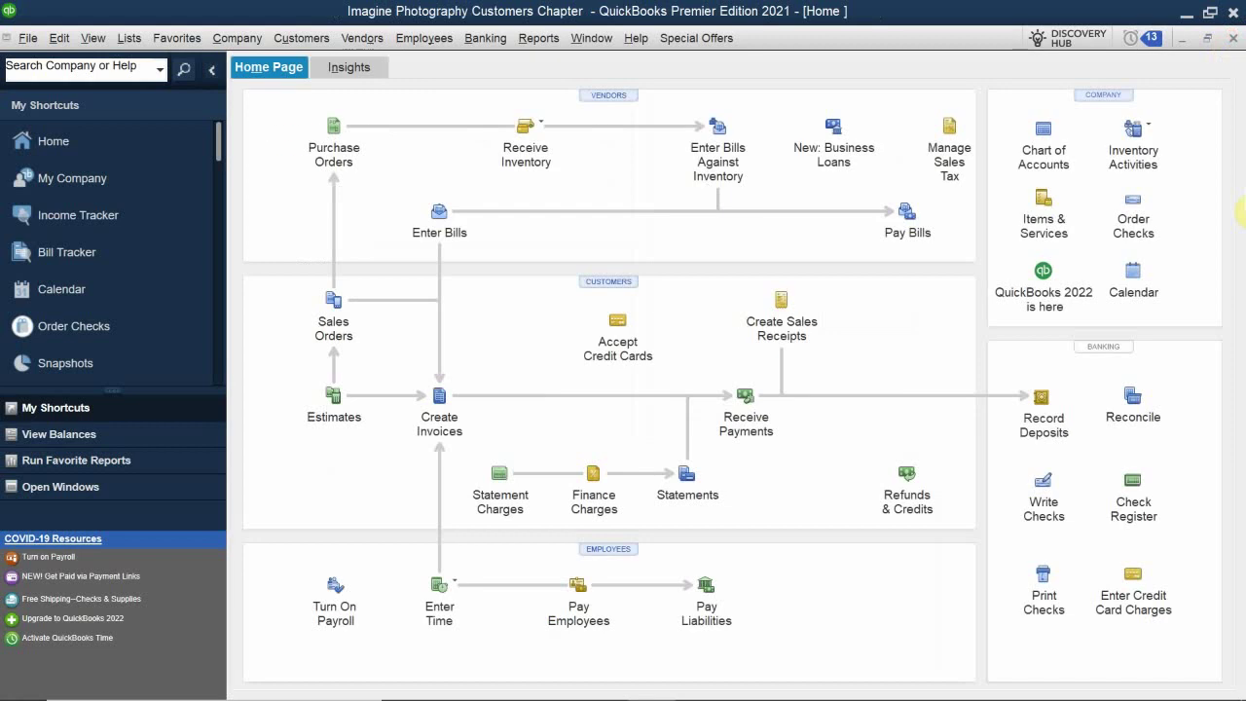
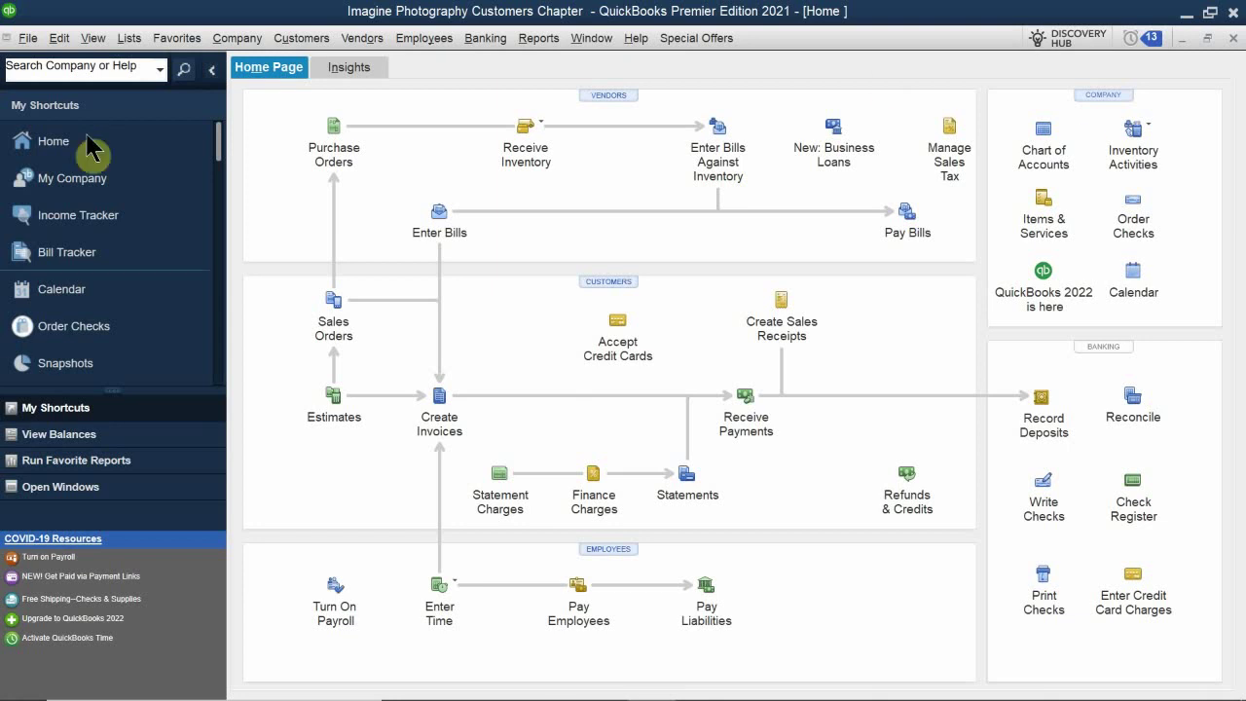
pyautogui.click(435, 403)
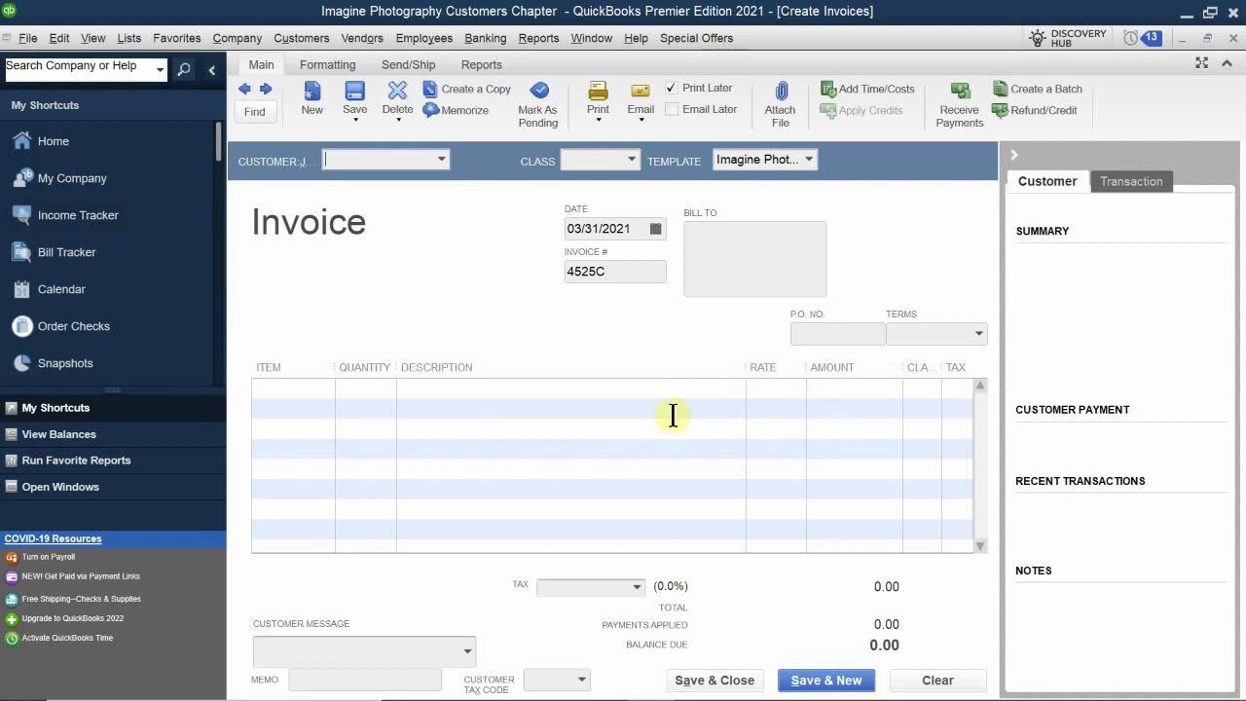
pyautogui.click(634, 588)
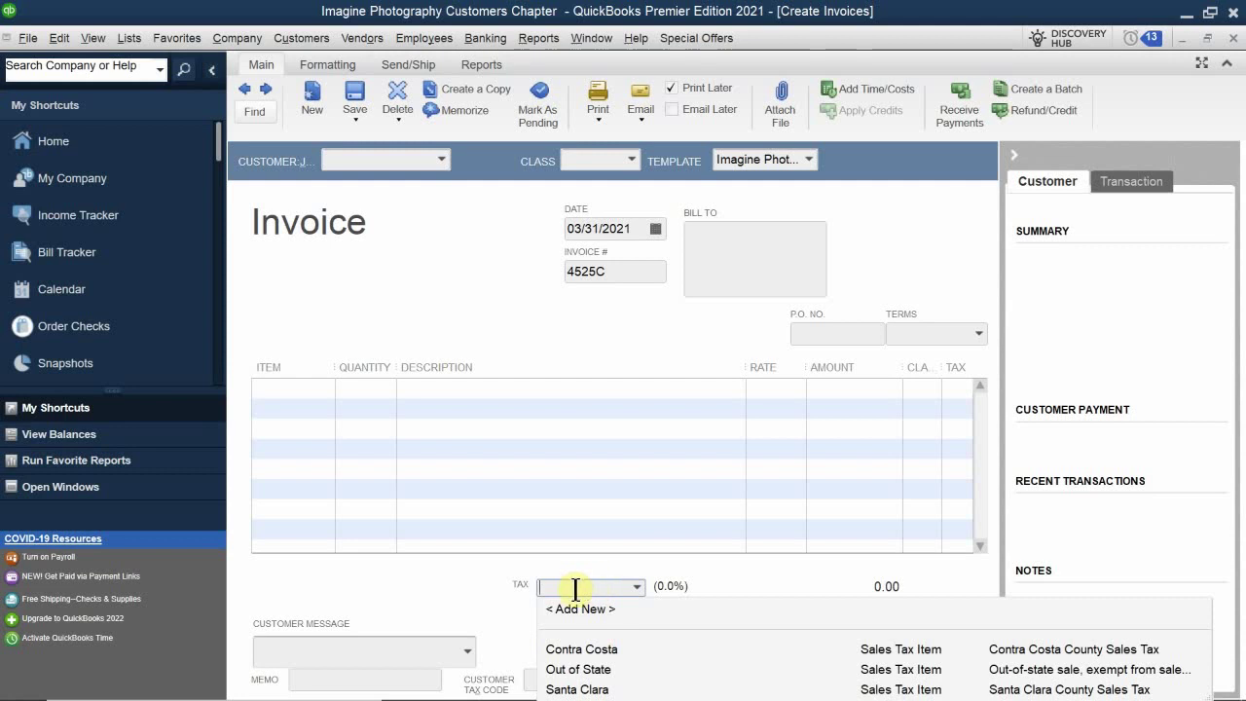
pyautogui.click(1234, 38)
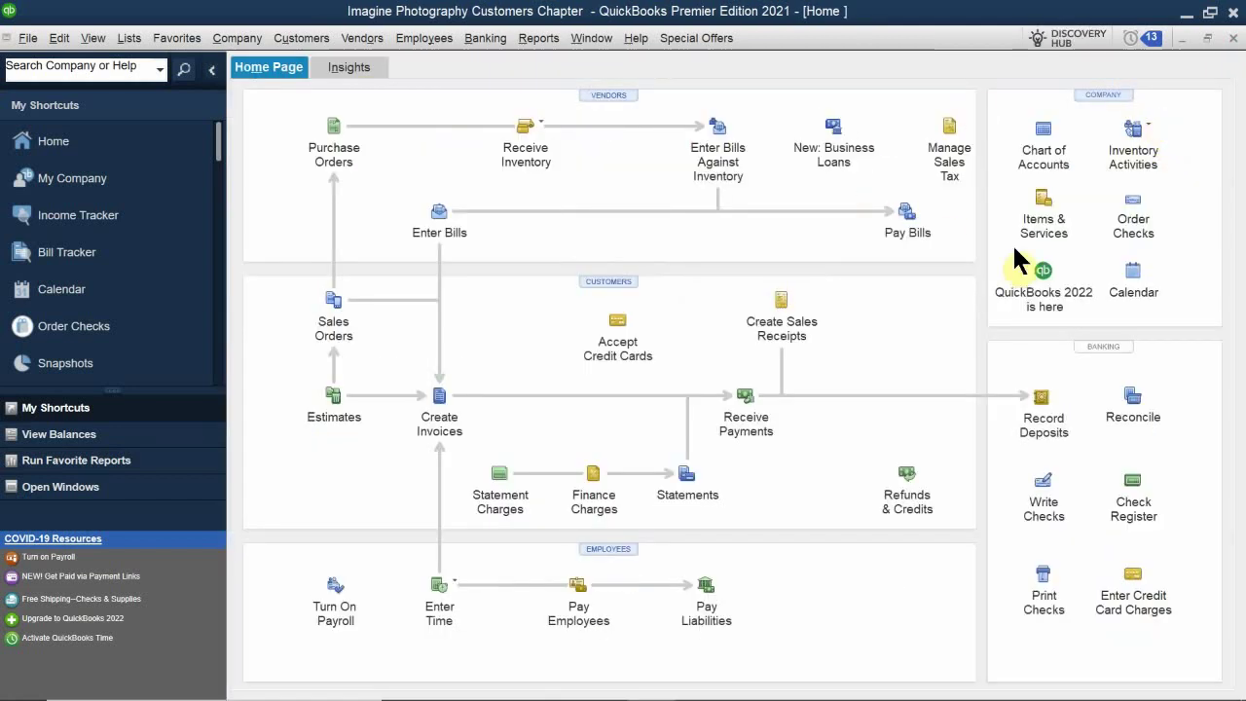
# Start a new Sales Tax Item in the Item List and name it NV State Tax.
pyautogui.click(1049, 222)
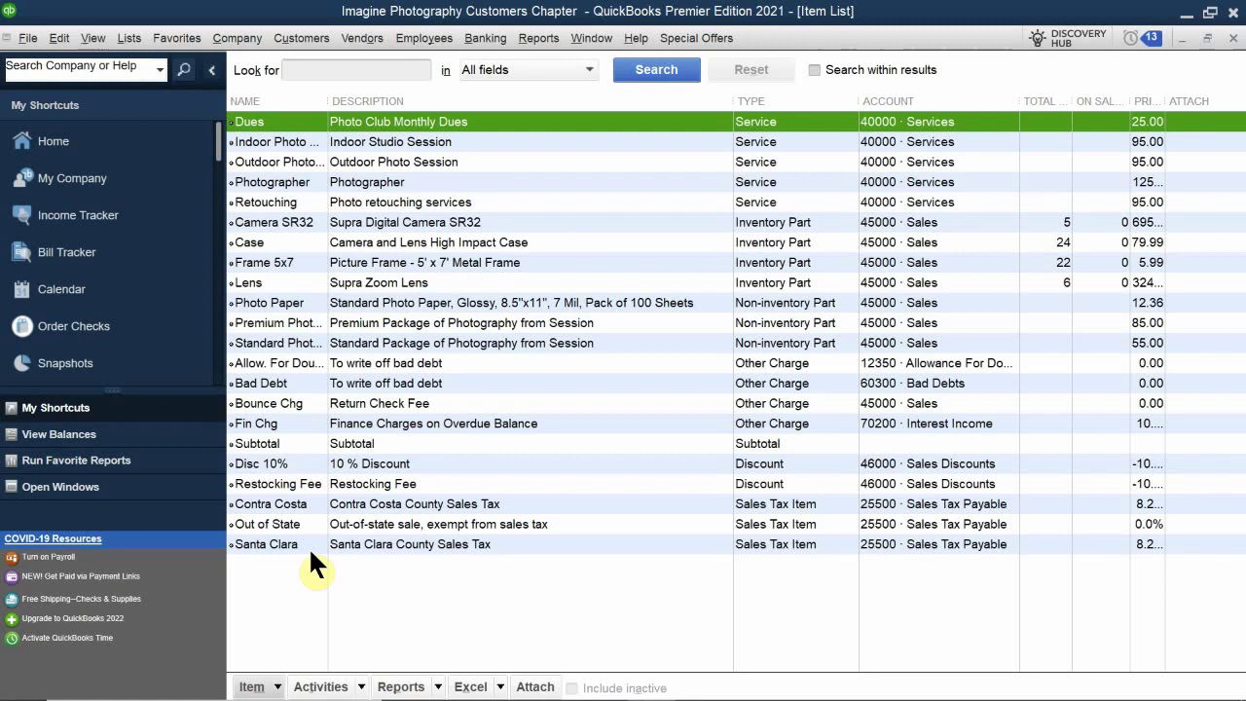
pyautogui.click(280, 686)
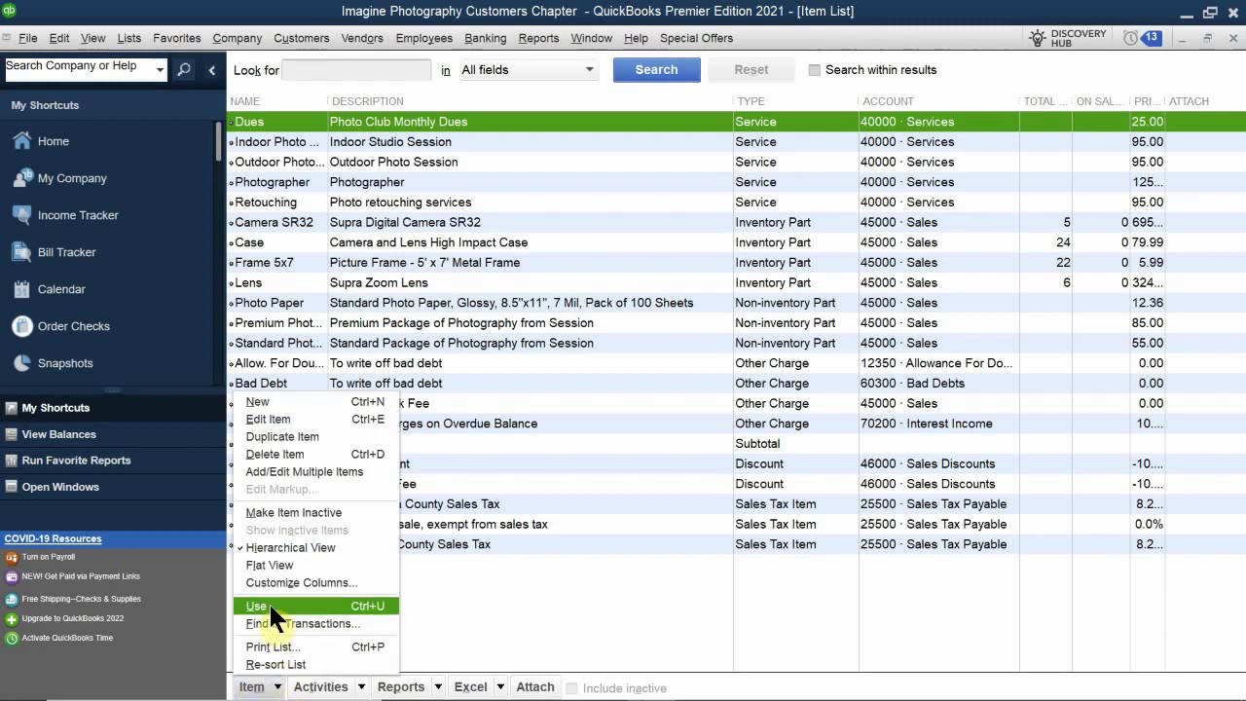
pyautogui.click(279, 401)
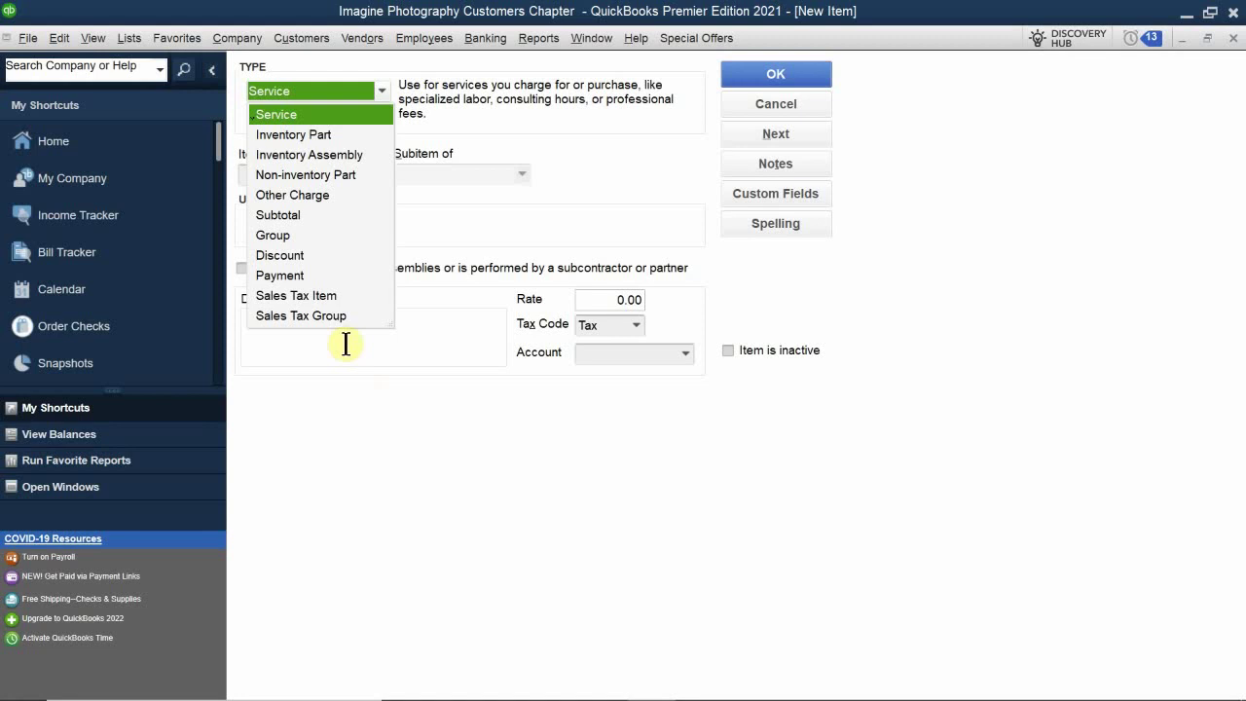
pyautogui.click(307, 295)
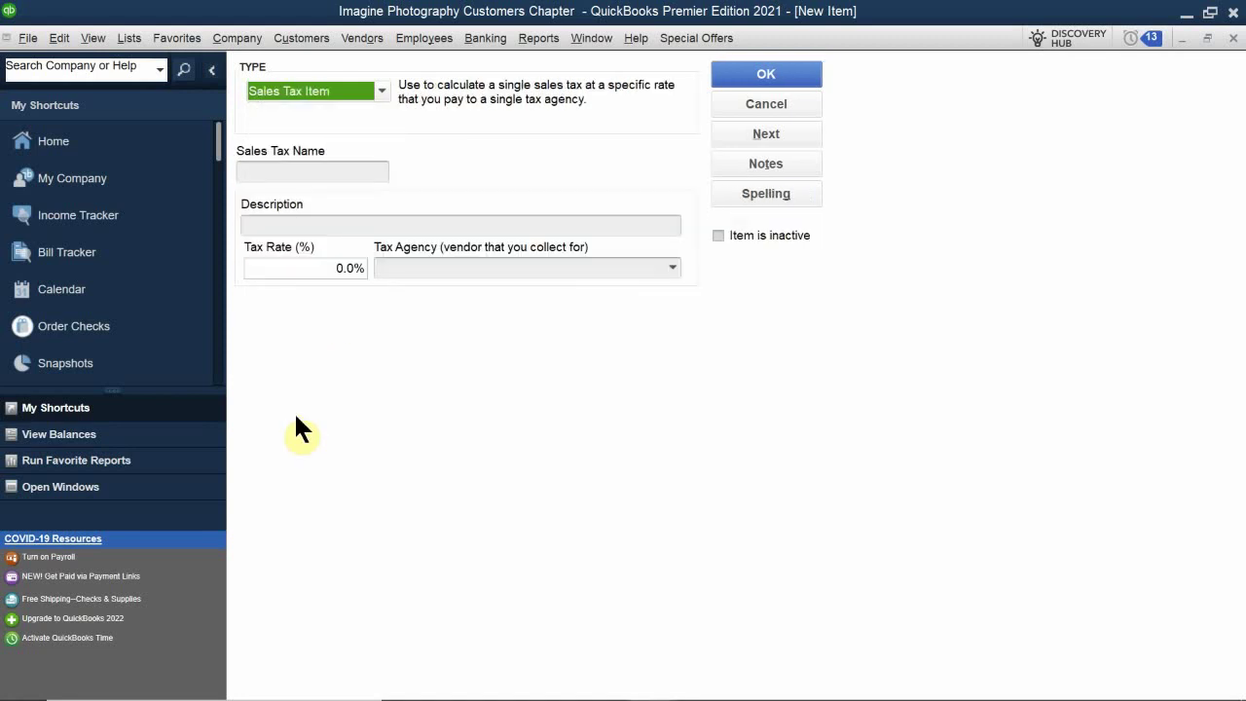
pyautogui.click(304, 170)
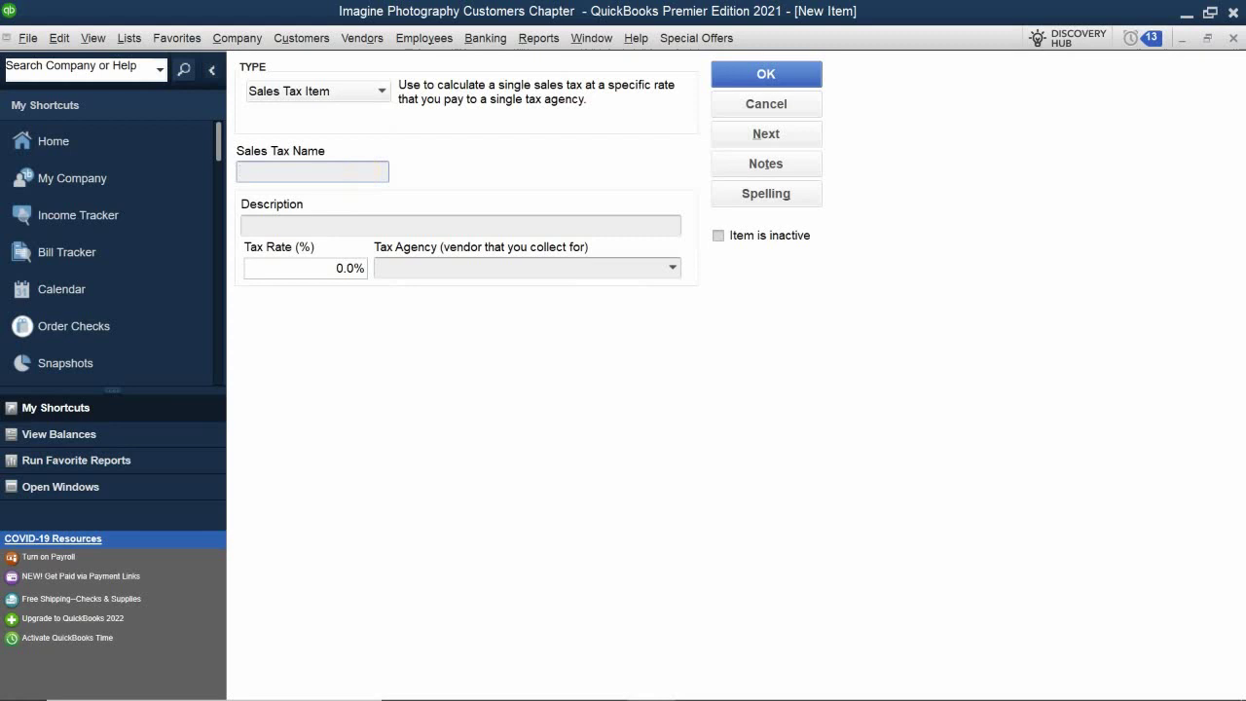
pyautogui.write('NV T')
pyautogui.press('BackSpace')
pyautogui.write('State Tax')
# Complete the NV State Tax item with description Sales Tax, rate 4.6% and tax agency State Board of Equalization, and save it.
pyautogui.click(283, 230)
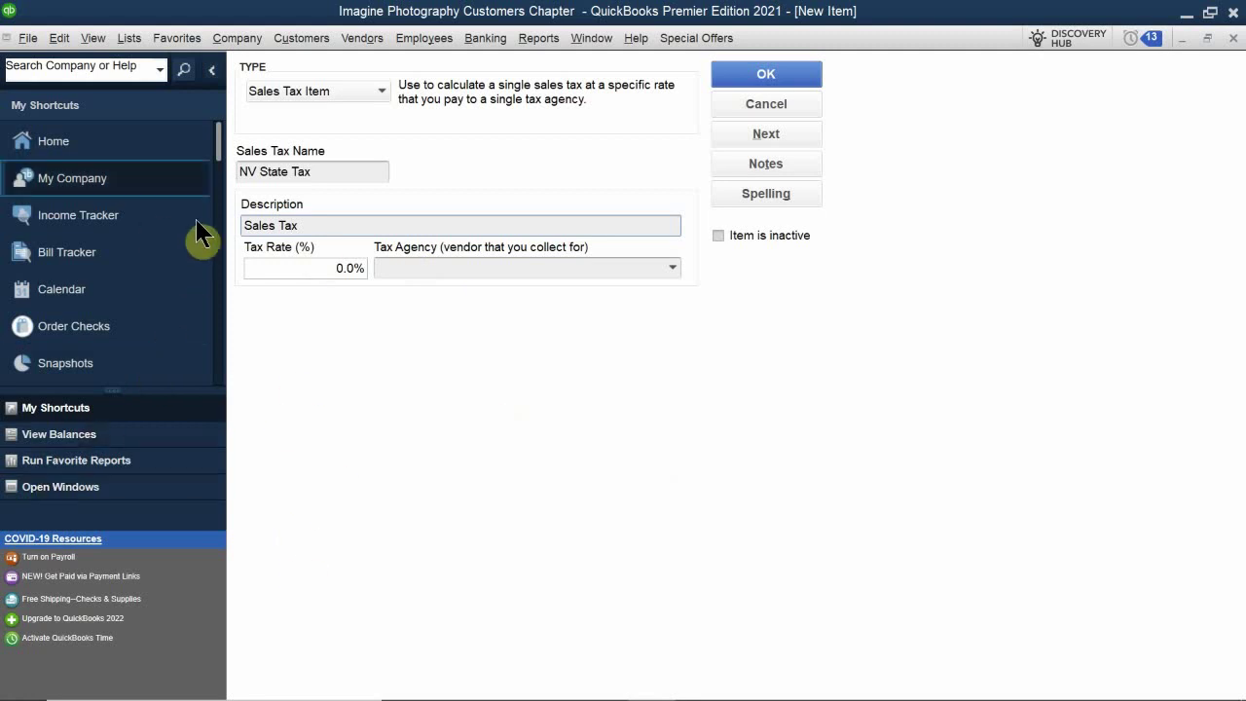
pyautogui.click(298, 272)
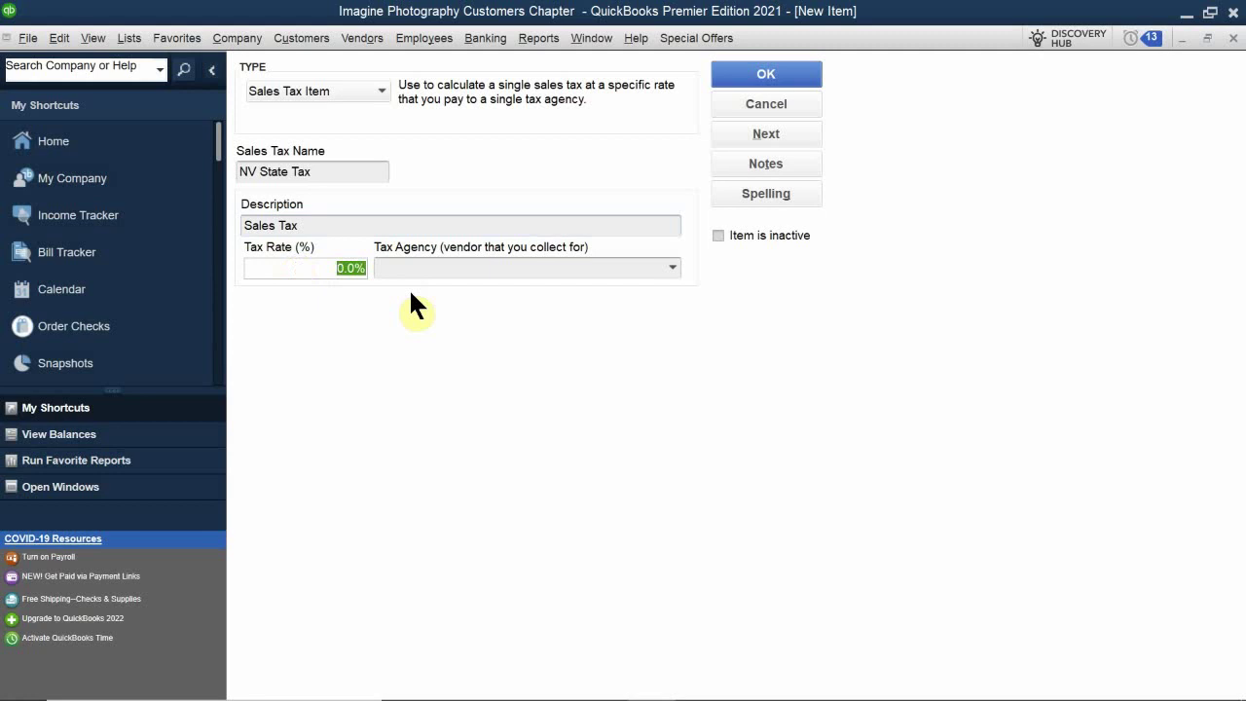
pyautogui.write('4.6')
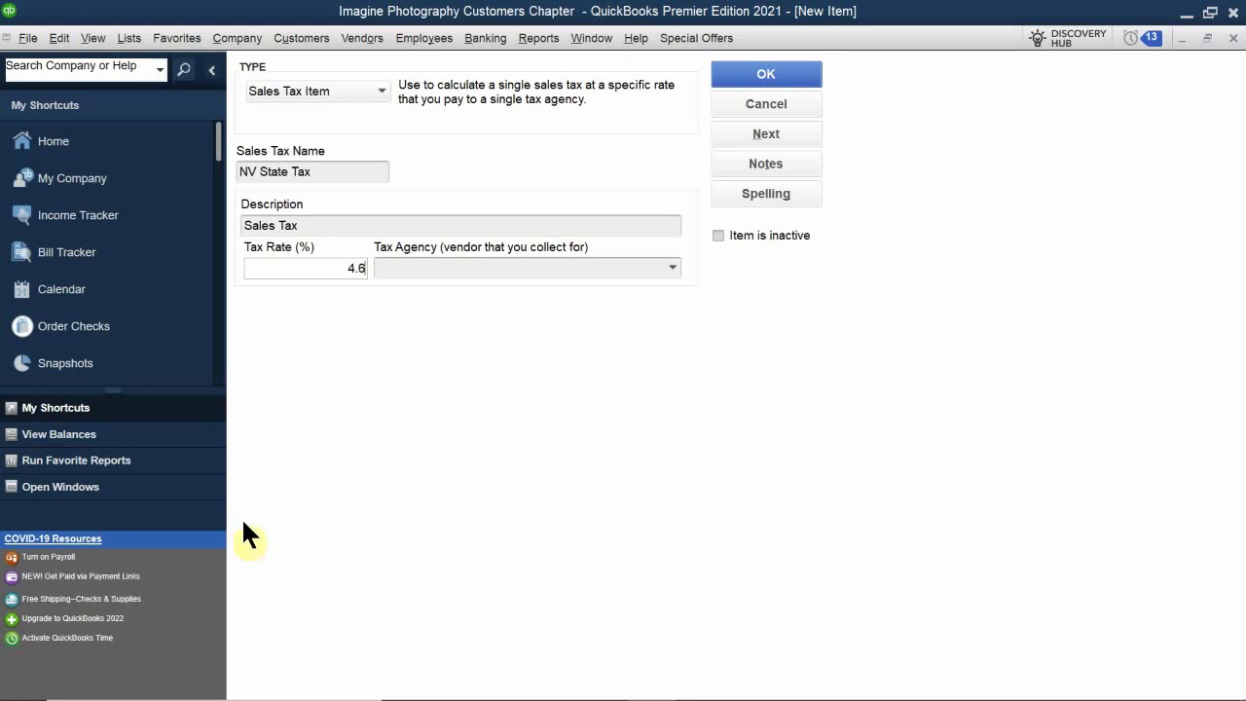
pyautogui.click(410, 268)
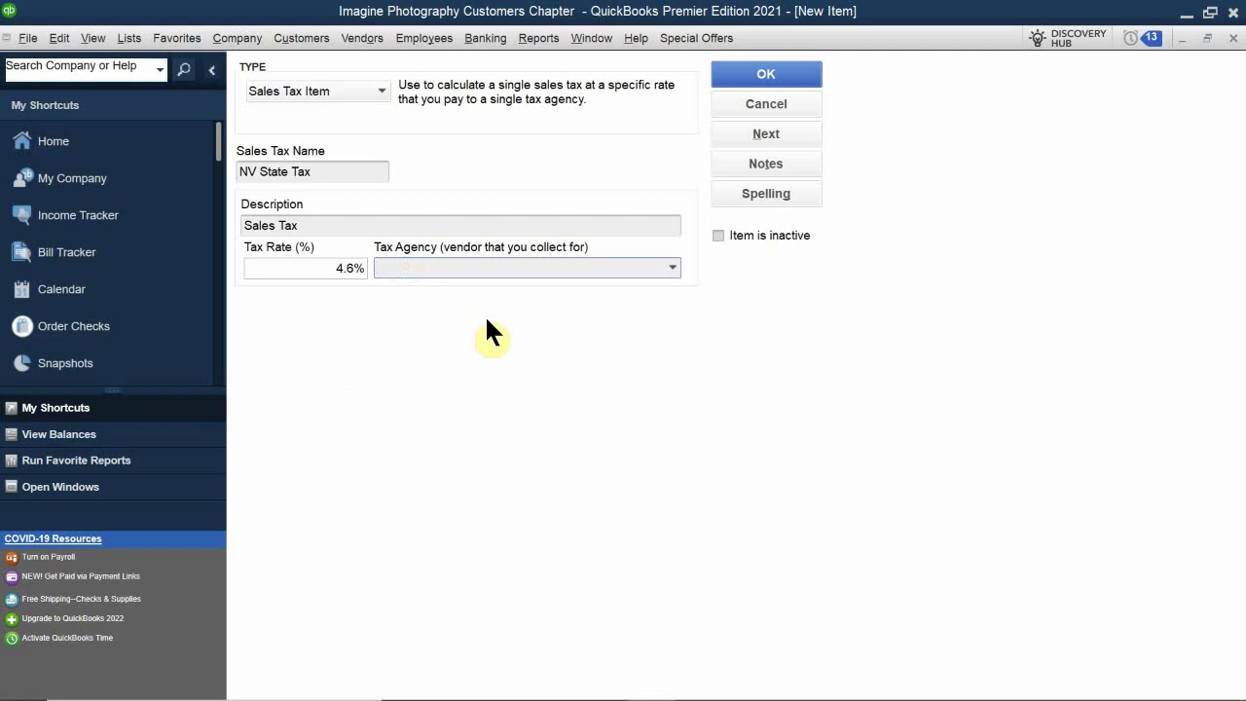
pyautogui.write('State Board of Equalization')
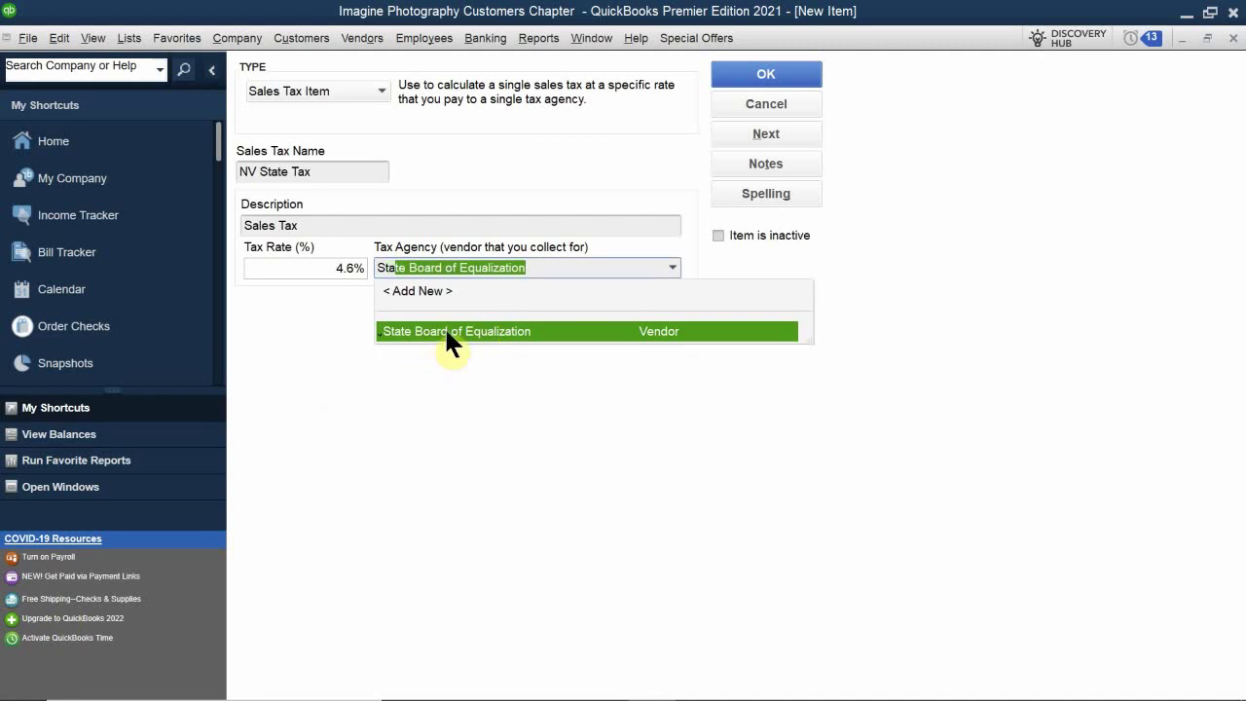
pyautogui.click(446, 329)
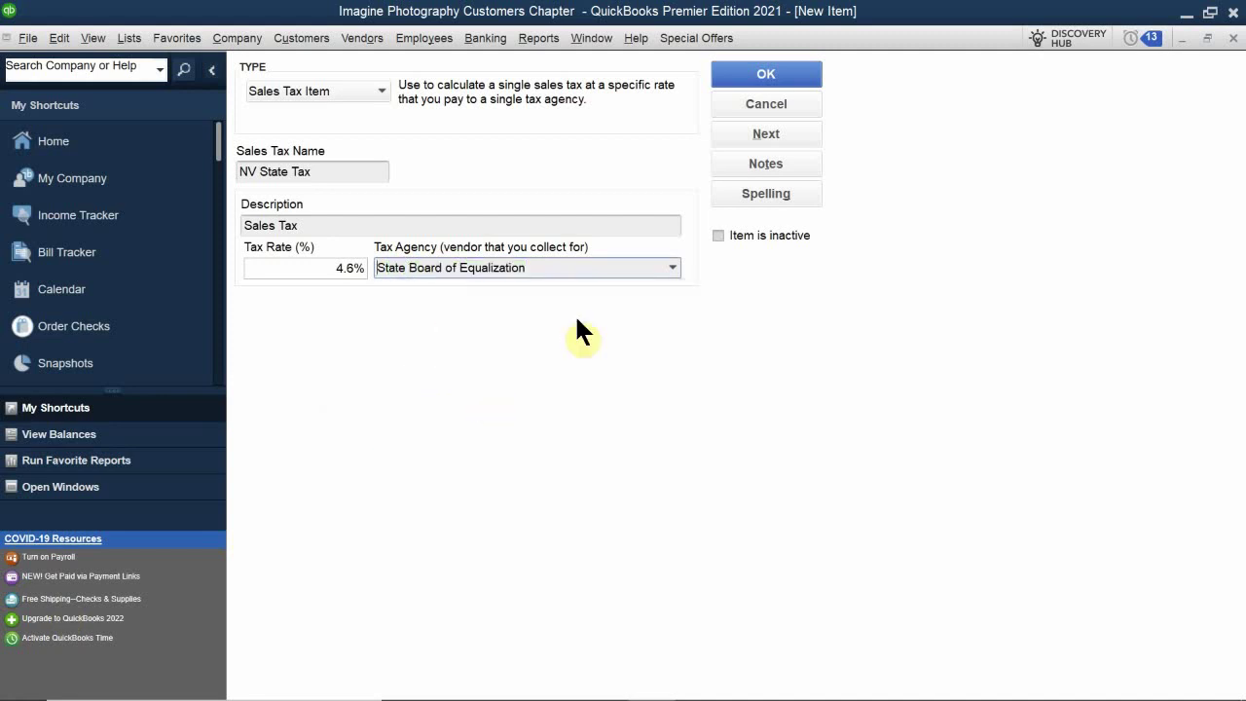
pyautogui.click(757, 79)
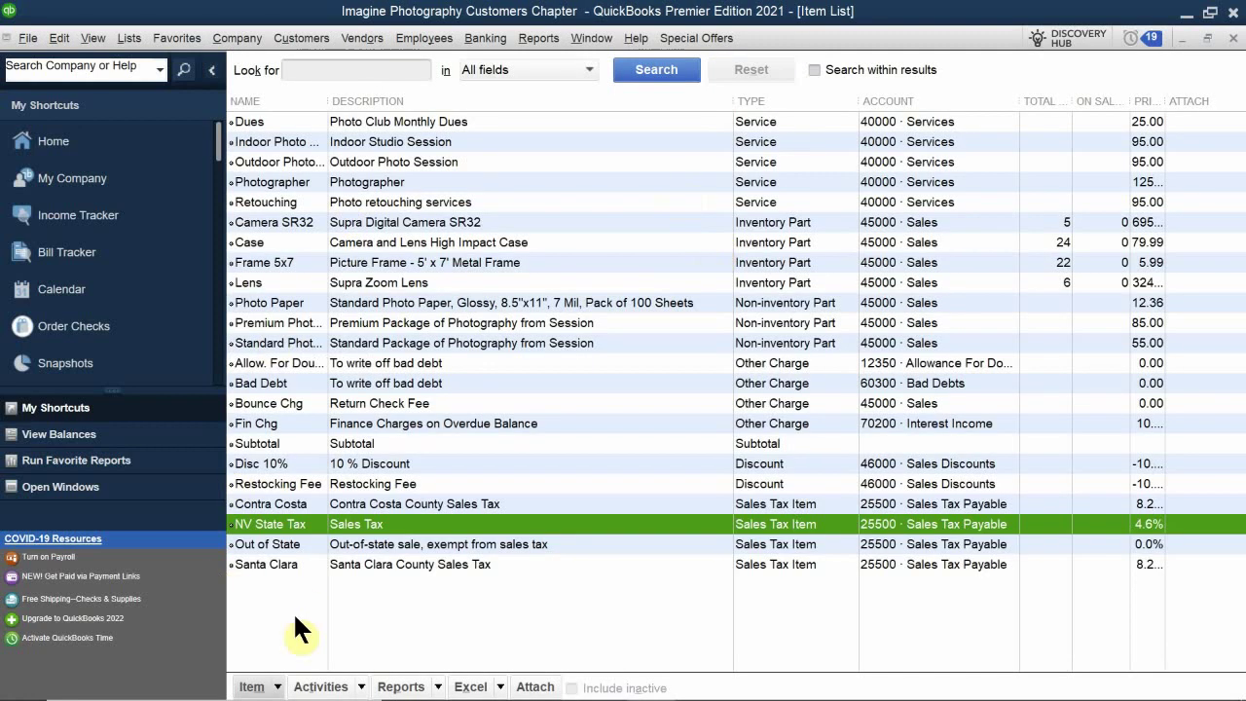
# Start another Sales Tax Item in the Item List and name it Clark County Tax.
pyautogui.click(255, 686)
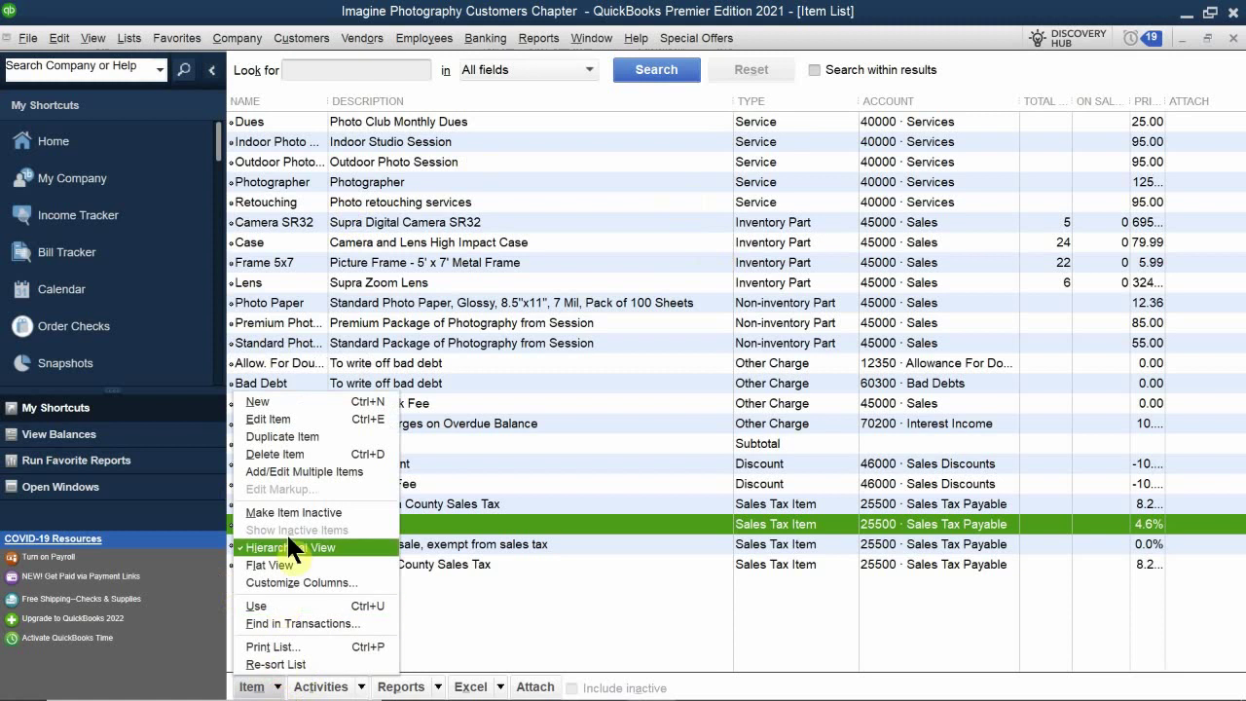
pyautogui.click(294, 397)
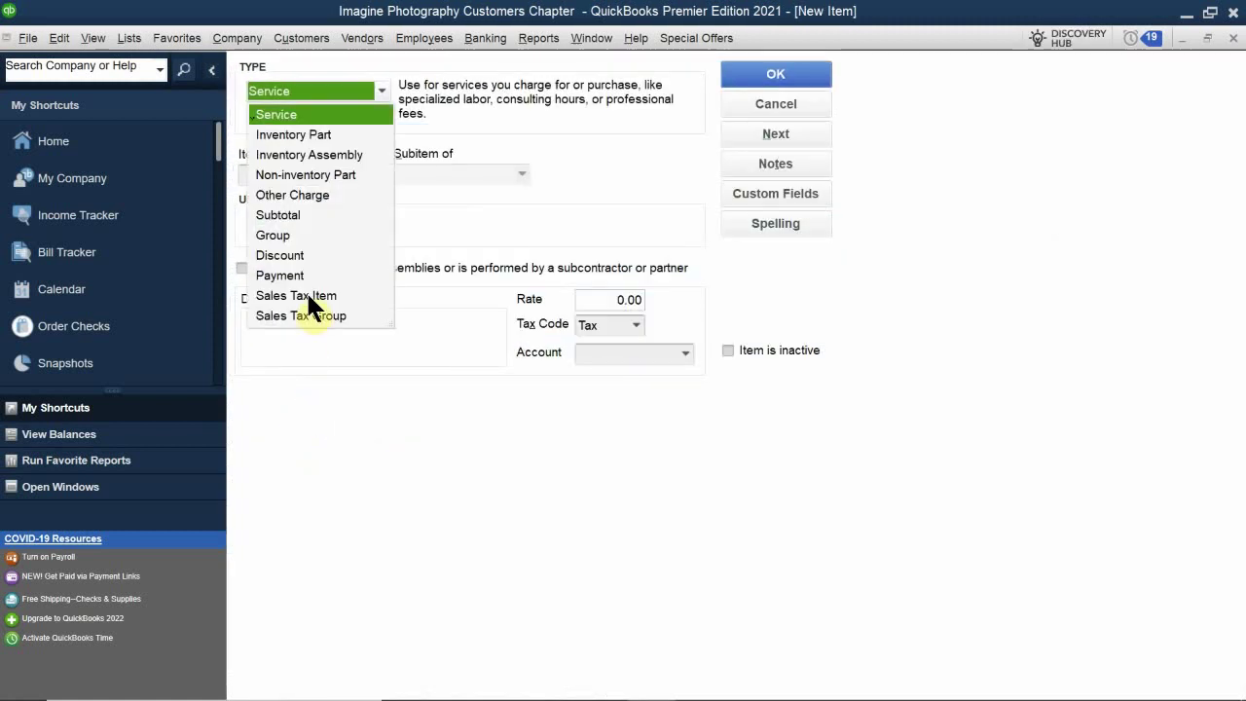
pyautogui.click(310, 295)
pyautogui.click(307, 172)
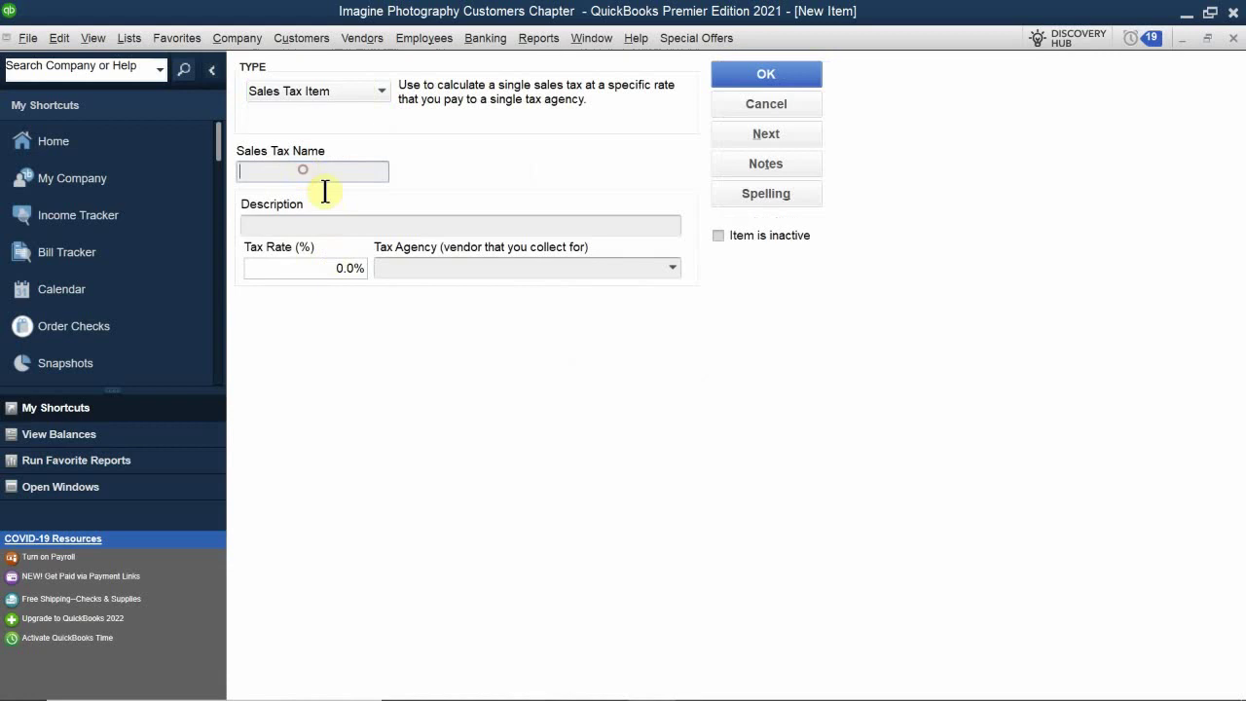
pyautogui.write('Cha')
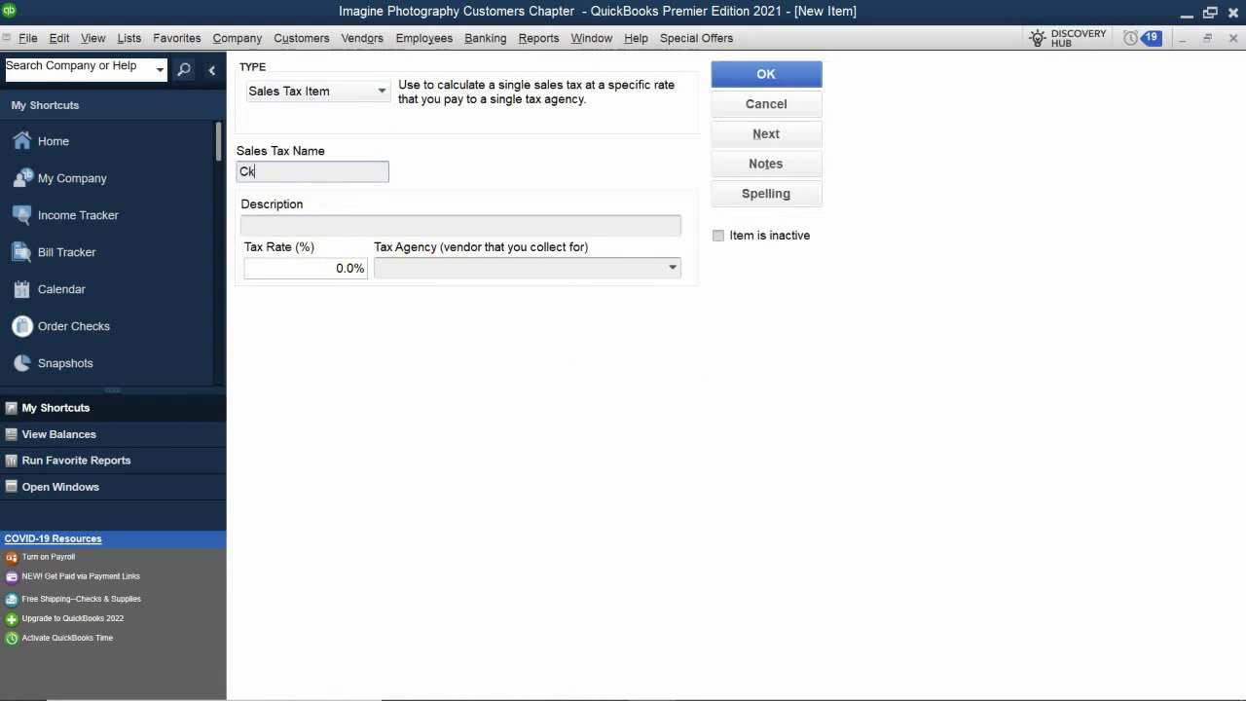
pyautogui.press('BackSpace')
pyautogui.press('BackSpace')
pyautogui.write('lark County Tax')
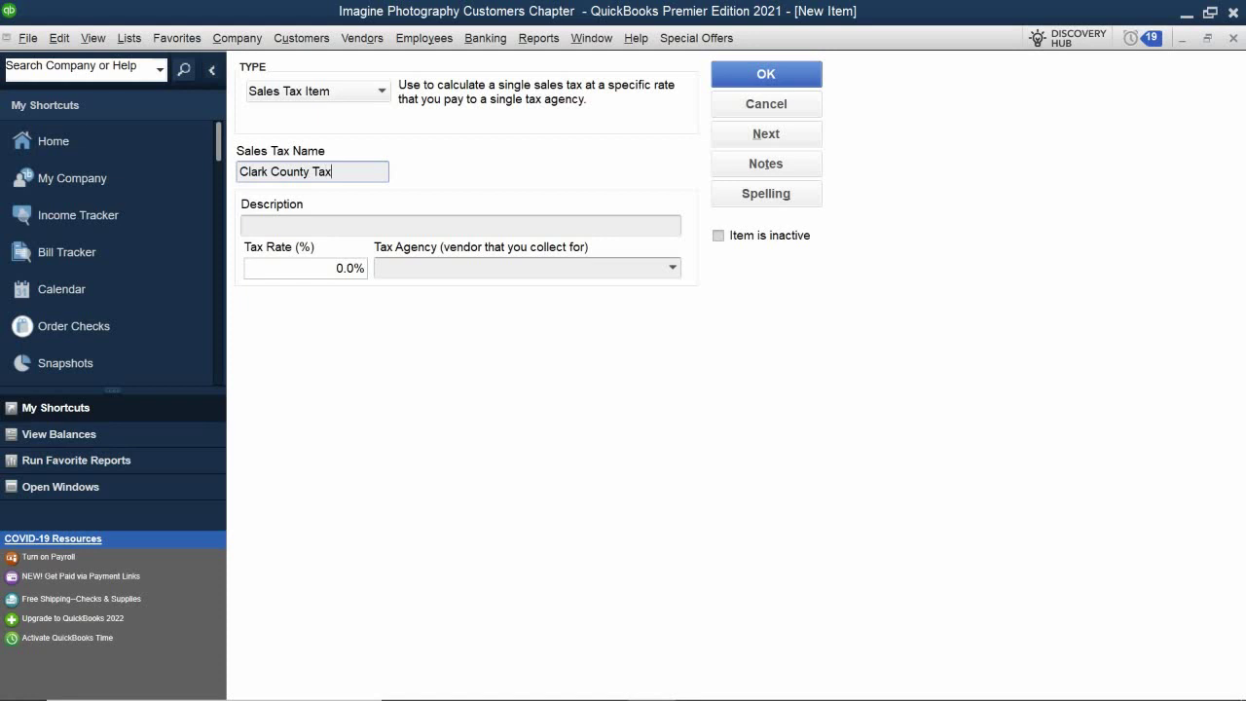
# Give the Clark County Tax item the description Sales Tax and a tax rate of 3.775%.
pyautogui.click(272, 225)
pyautogui.click(322, 267)
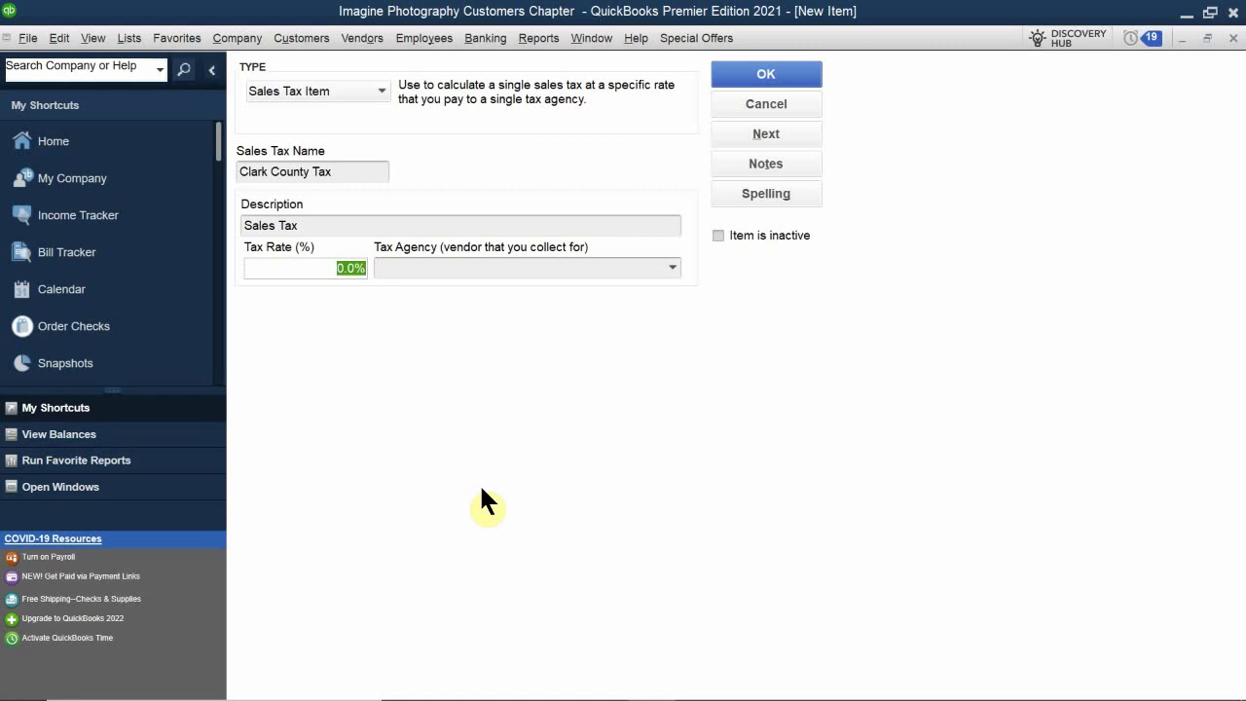
pyautogui.write('3.')
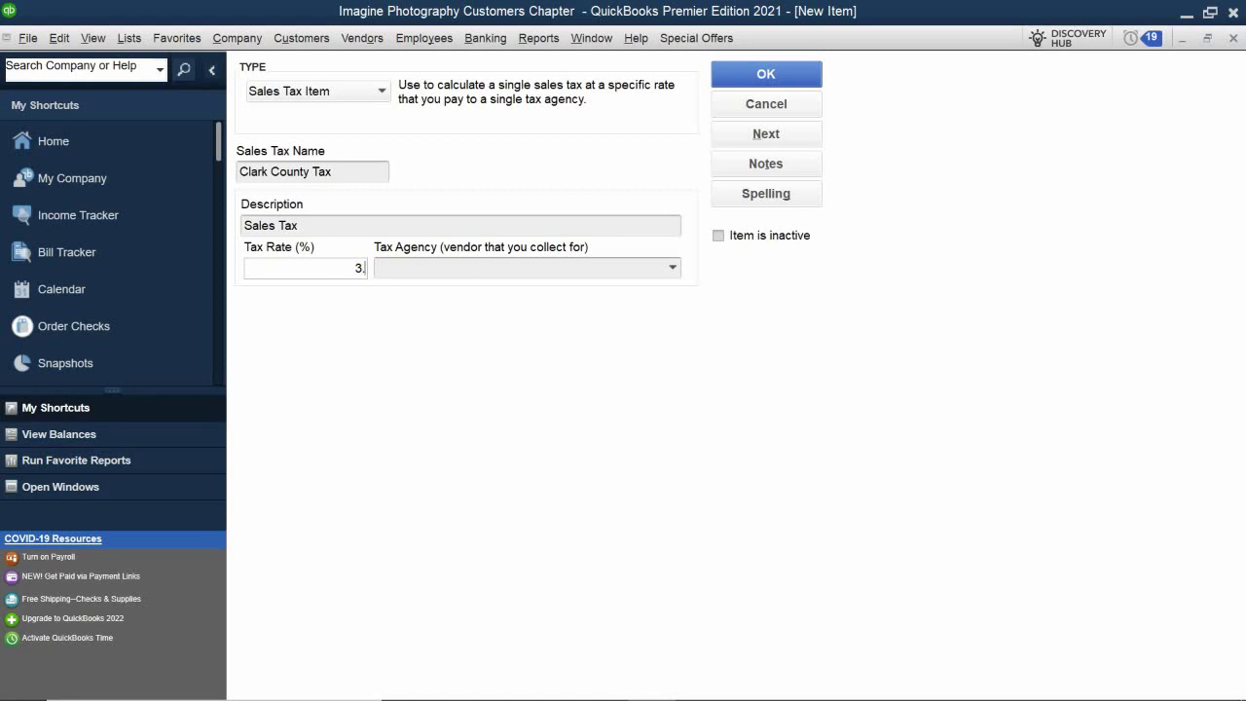
pyautogui.write('4')
pyautogui.press('BackSpace')
pyautogui.press('BackSpace')
pyautogui.write('775')
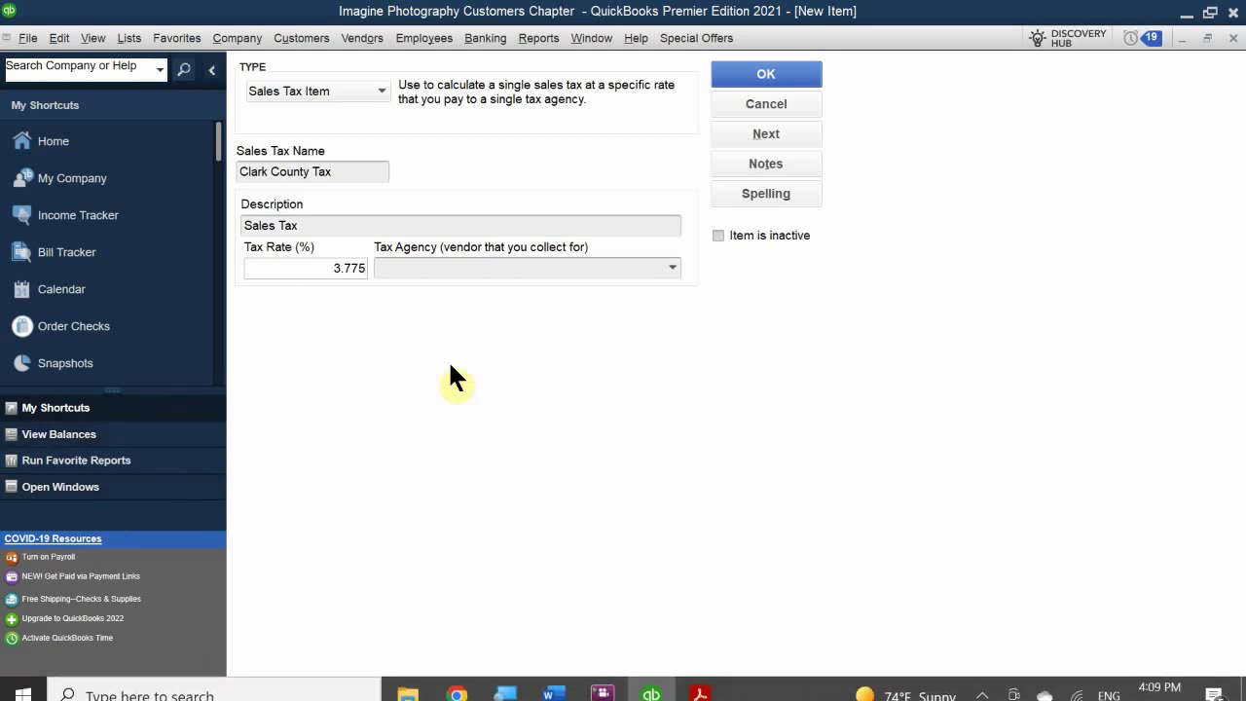
pyautogui.click(403, 266)
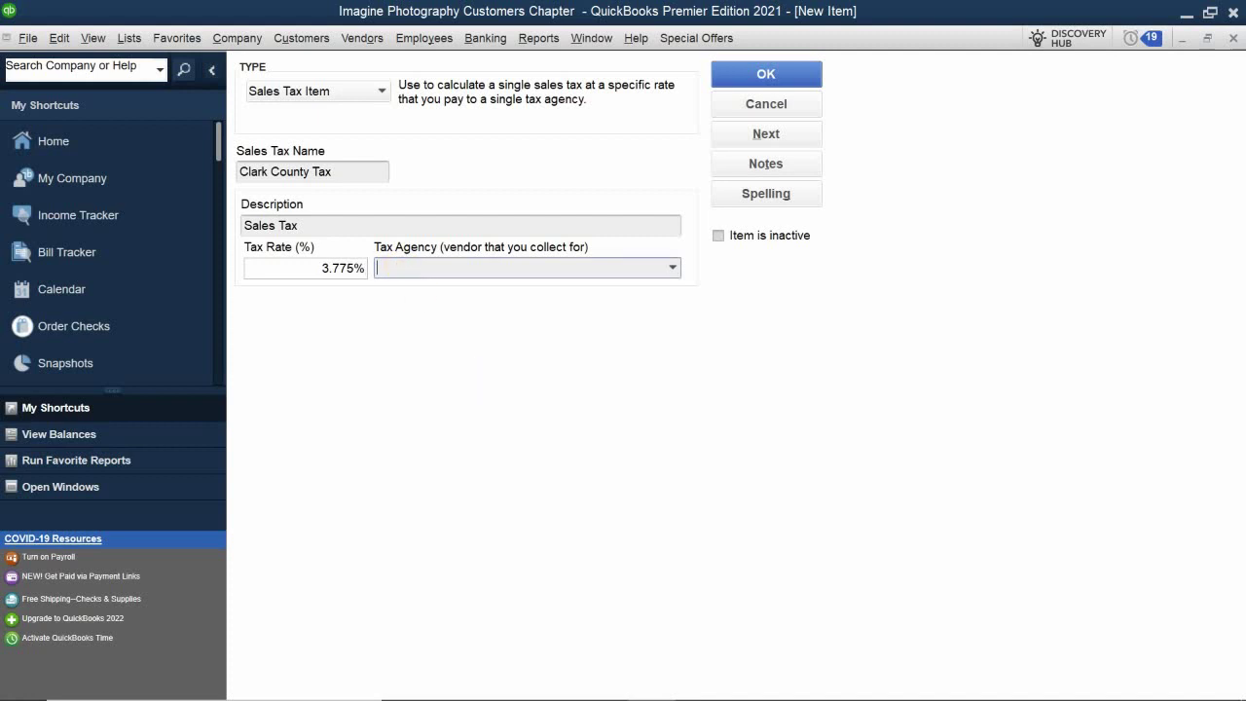
pyautogui.write('Board of')
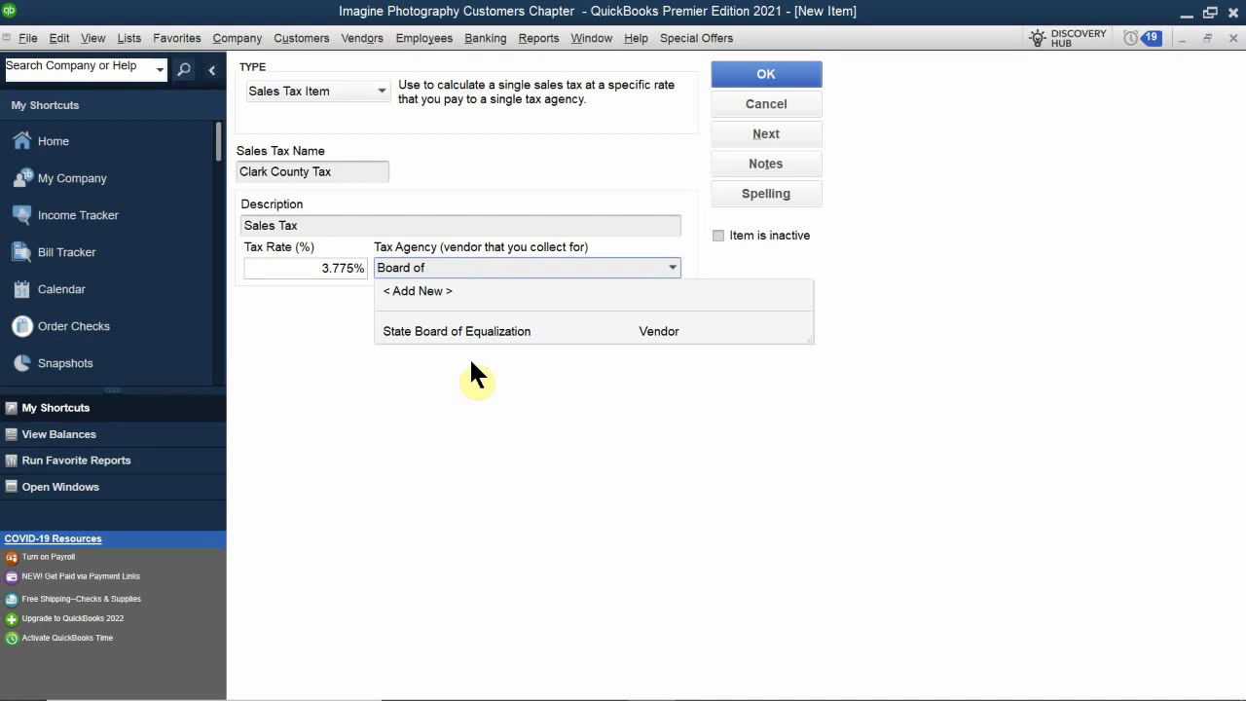
pyautogui.write(' Taxation')
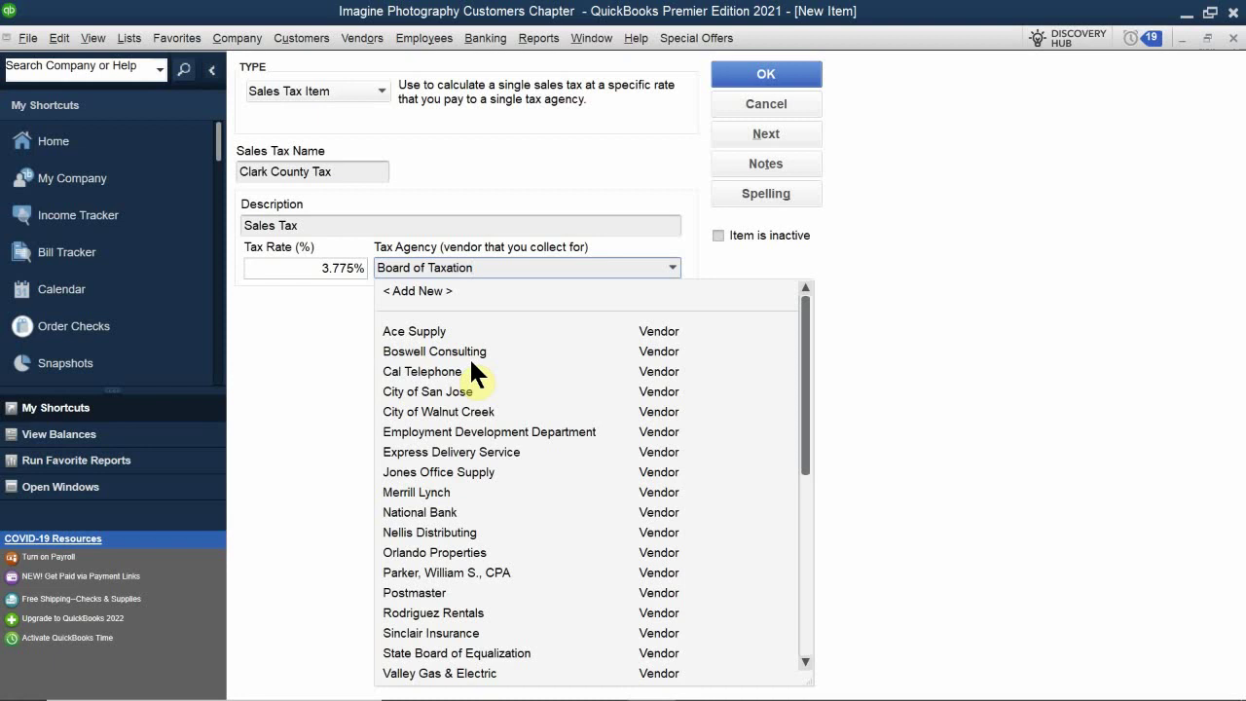
pyautogui.click(411, 289)
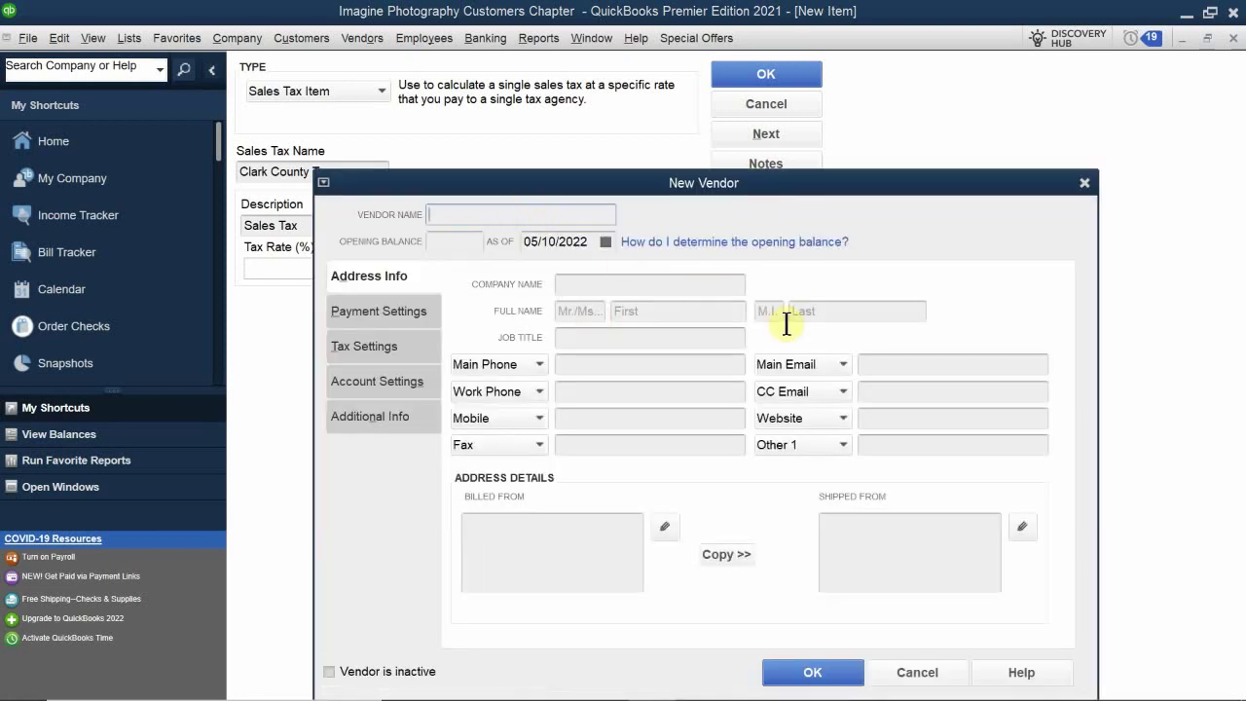
pyautogui.click(1084, 182)
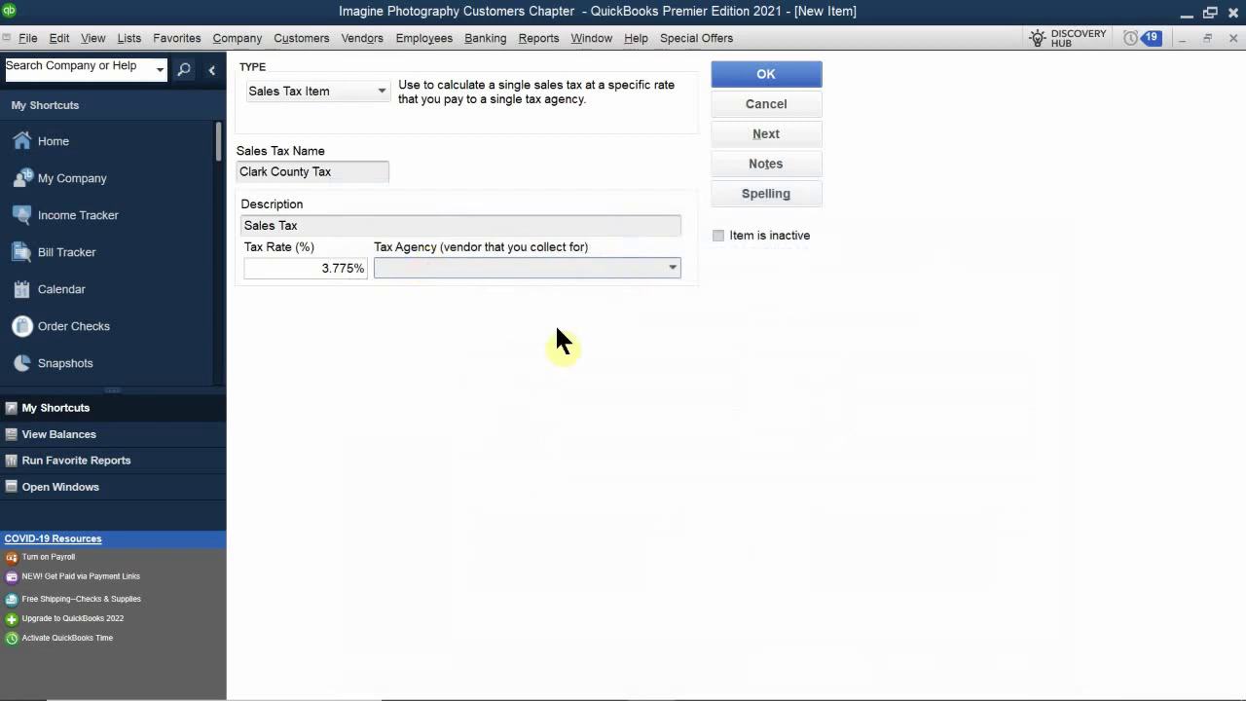
pyautogui.write('N')
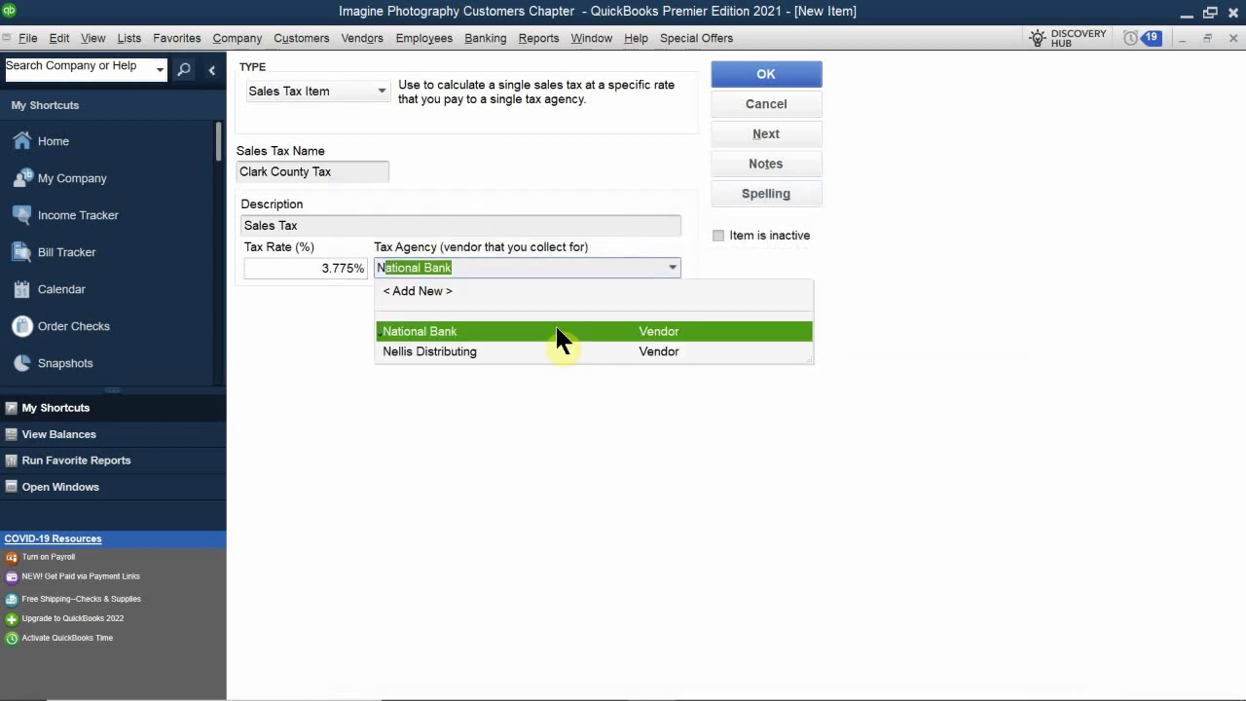
pyautogui.press('BackSpace')
pyautogui.press('BackSpace')
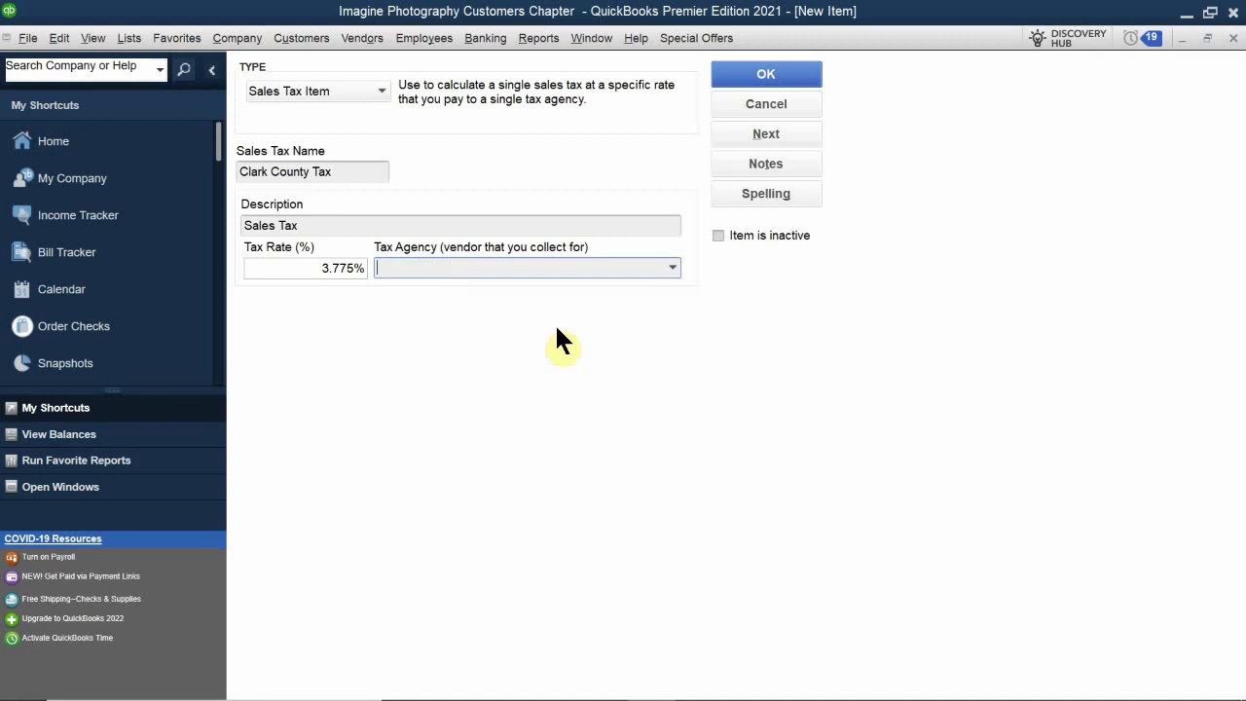
# Set the Clark County Tax item's tax agency to Board of Taxation, quick-adding it as a new vendor, and save the item.
pyautogui.write('Boar')
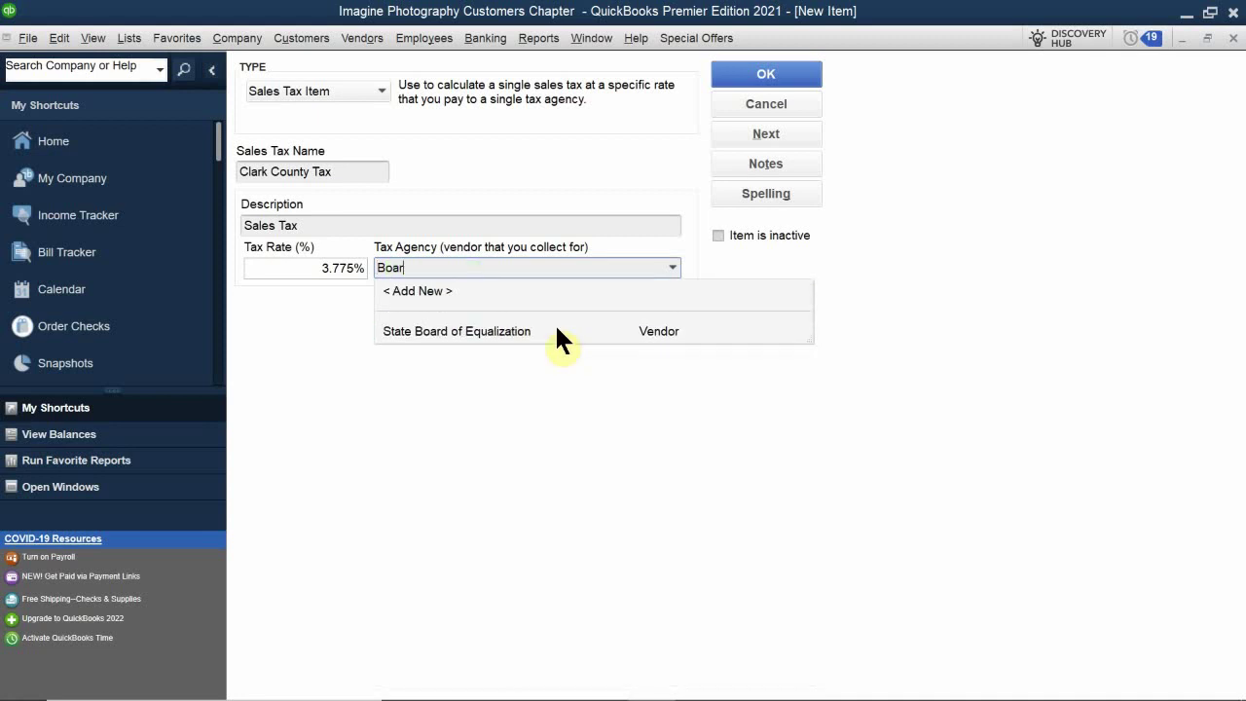
pyautogui.write('d of Taxa')
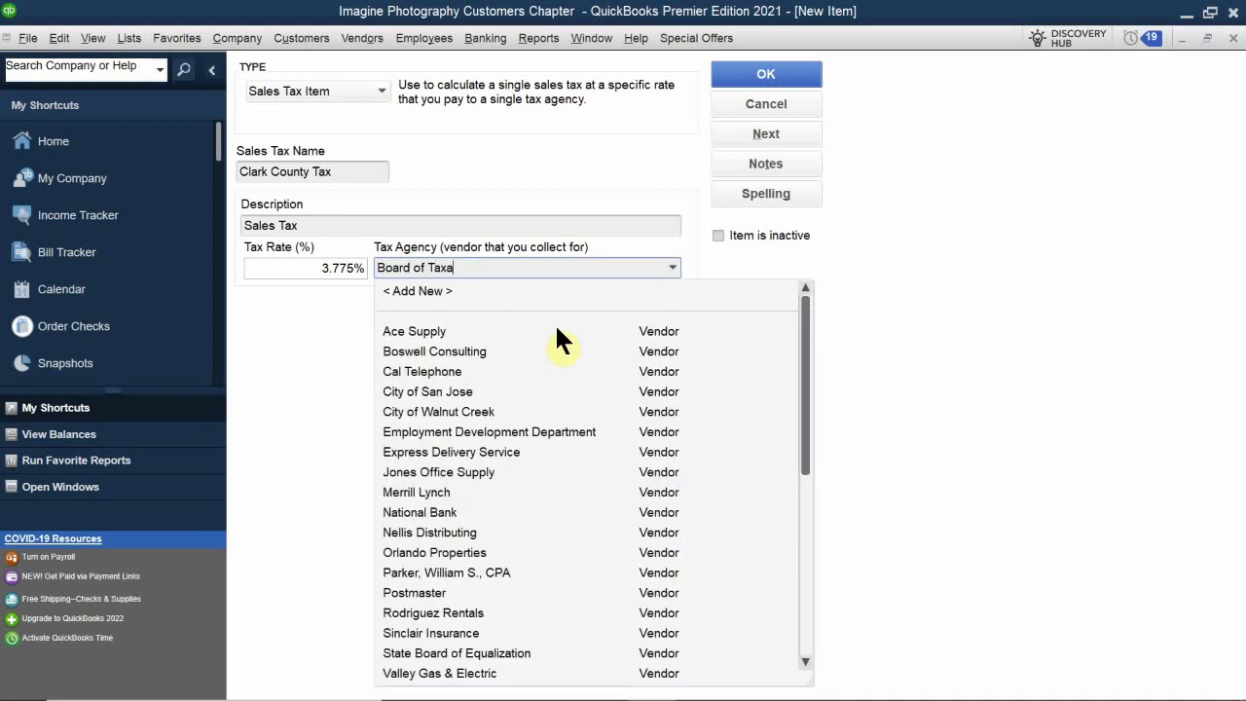
pyautogui.write('tion')
pyautogui.press('Tab')
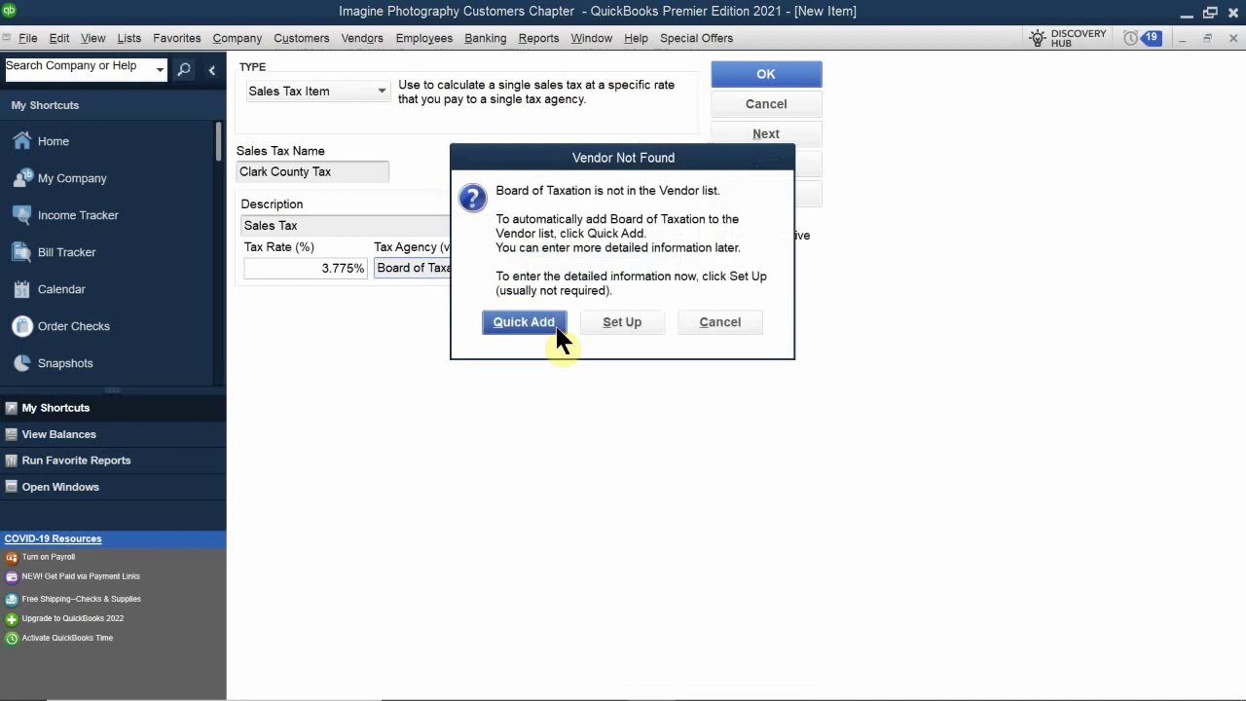
pyautogui.click(524, 323)
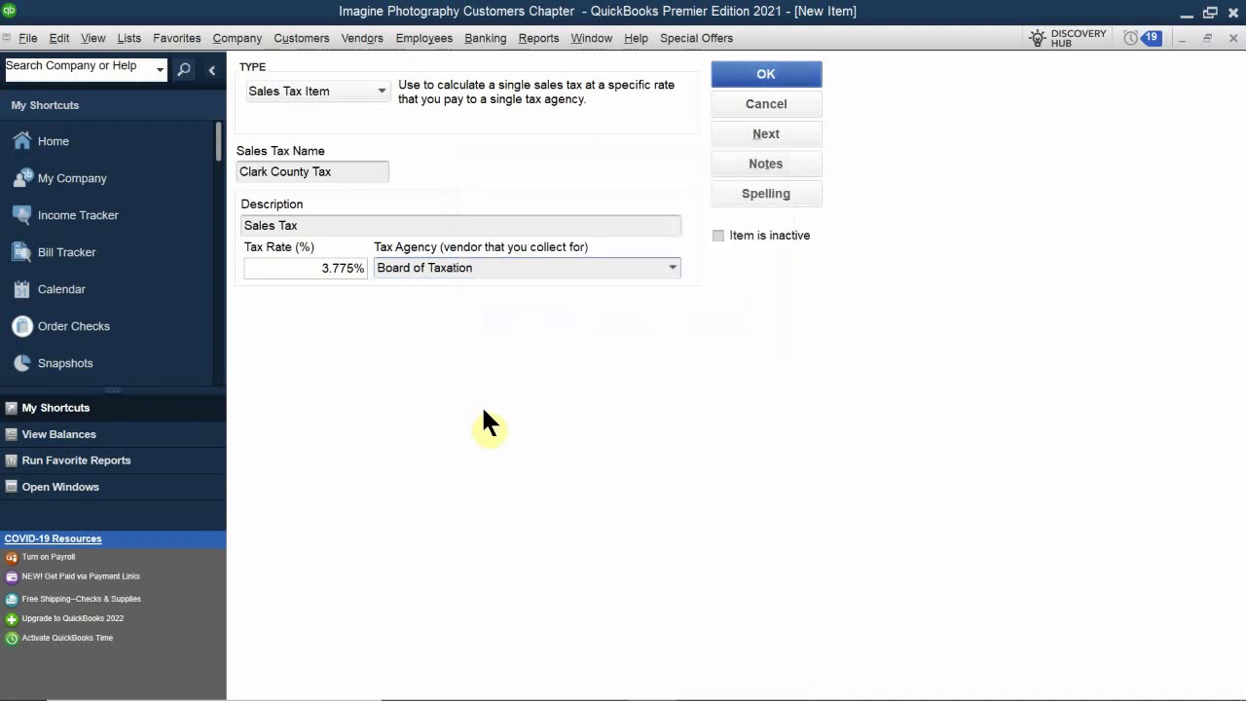
pyautogui.click(757, 76)
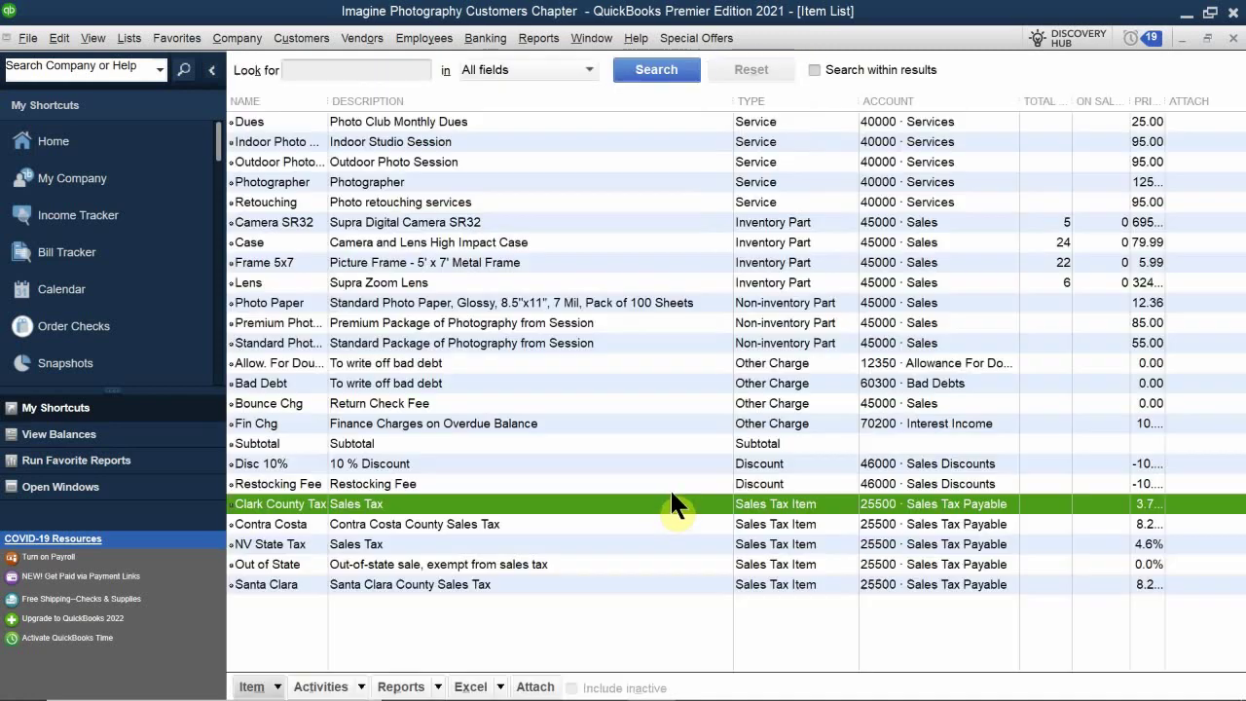
# Start a new Sales Tax Group item in the Item List.
pyautogui.moveTo(327, 687)
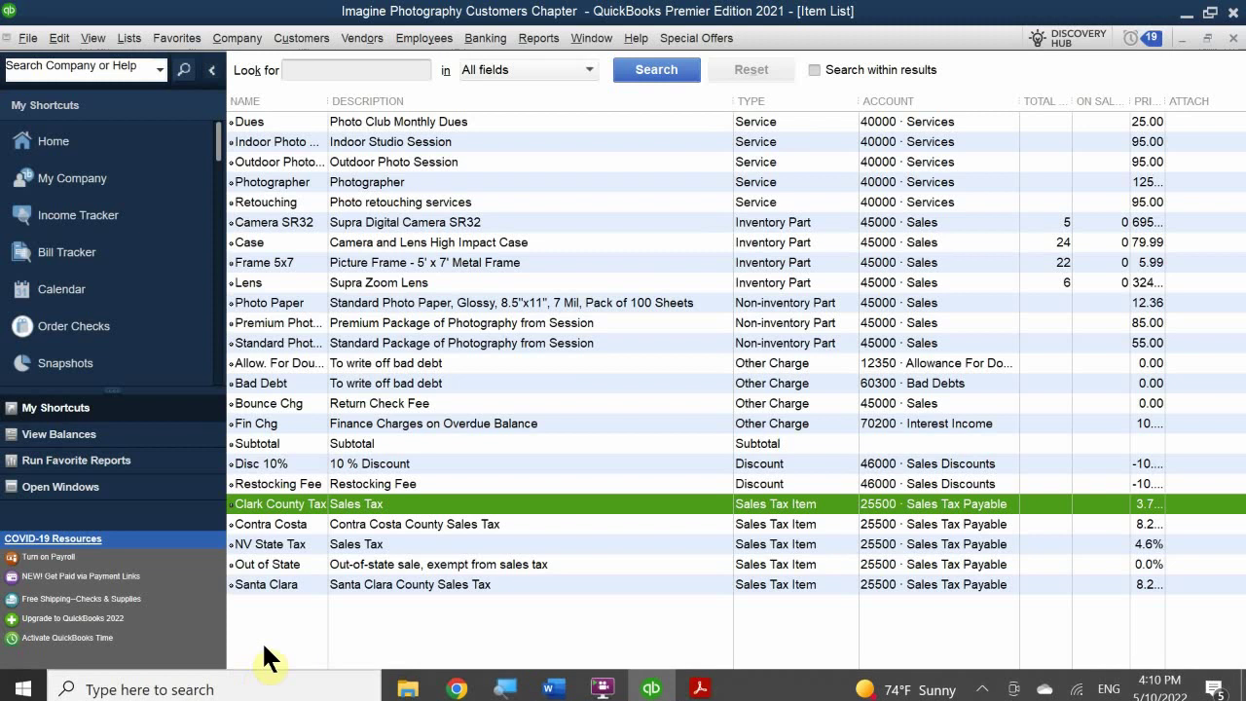
pyautogui.click(255, 686)
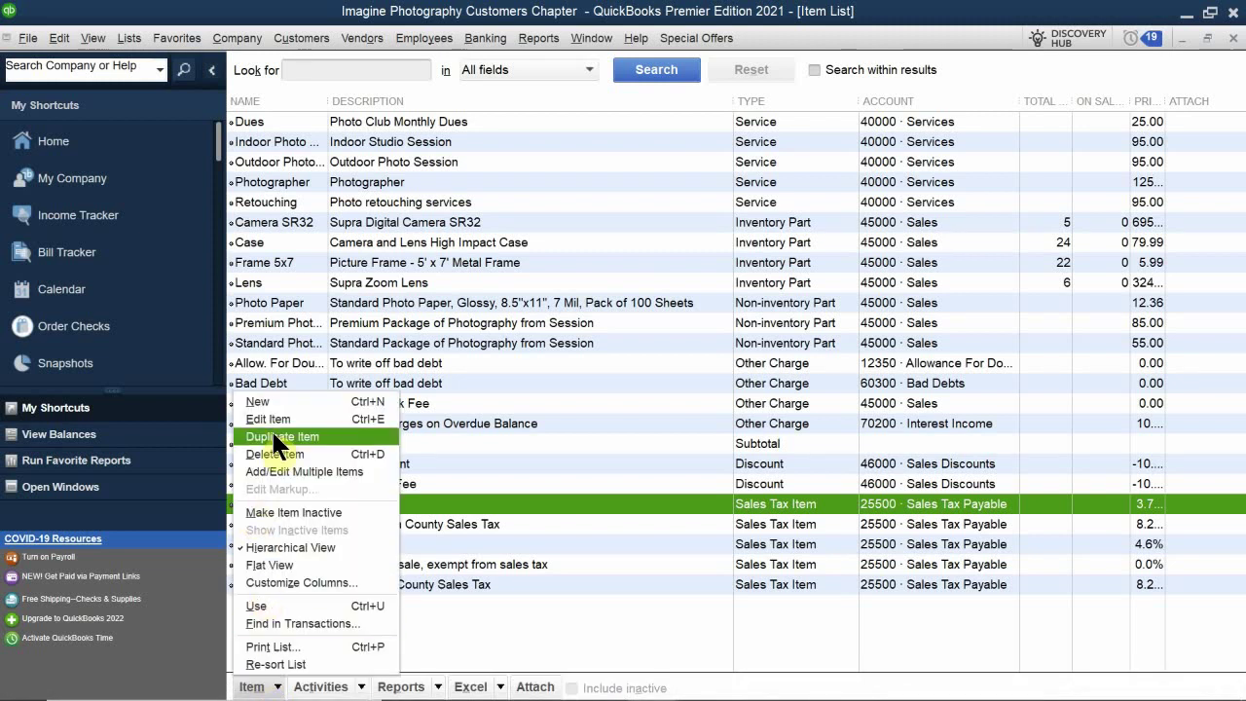
pyautogui.click(277, 401)
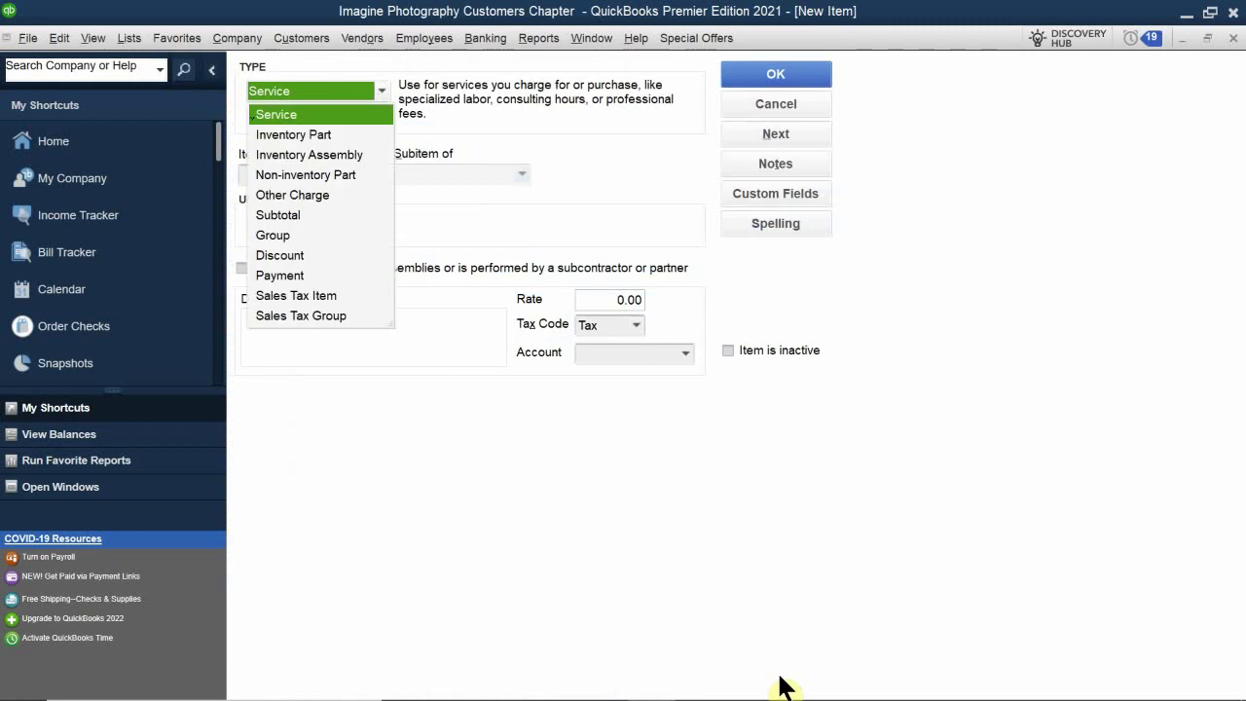
pyautogui.click(301, 317)
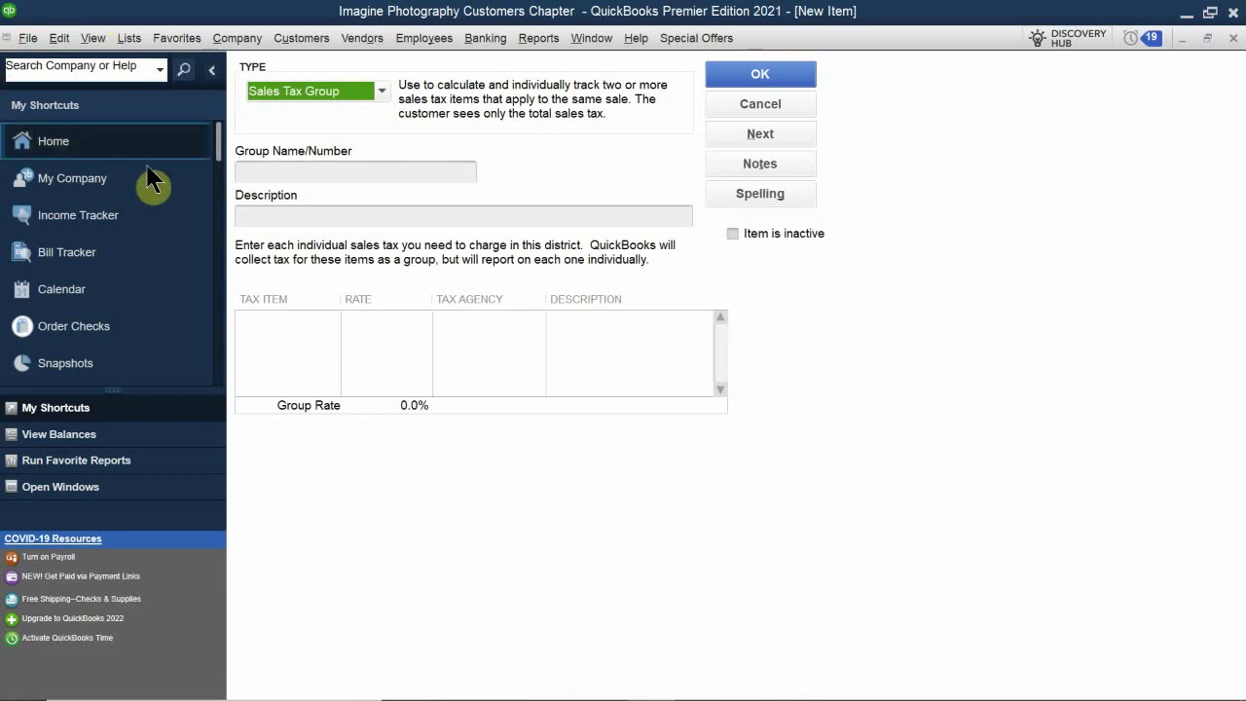
pyautogui.click(278, 172)
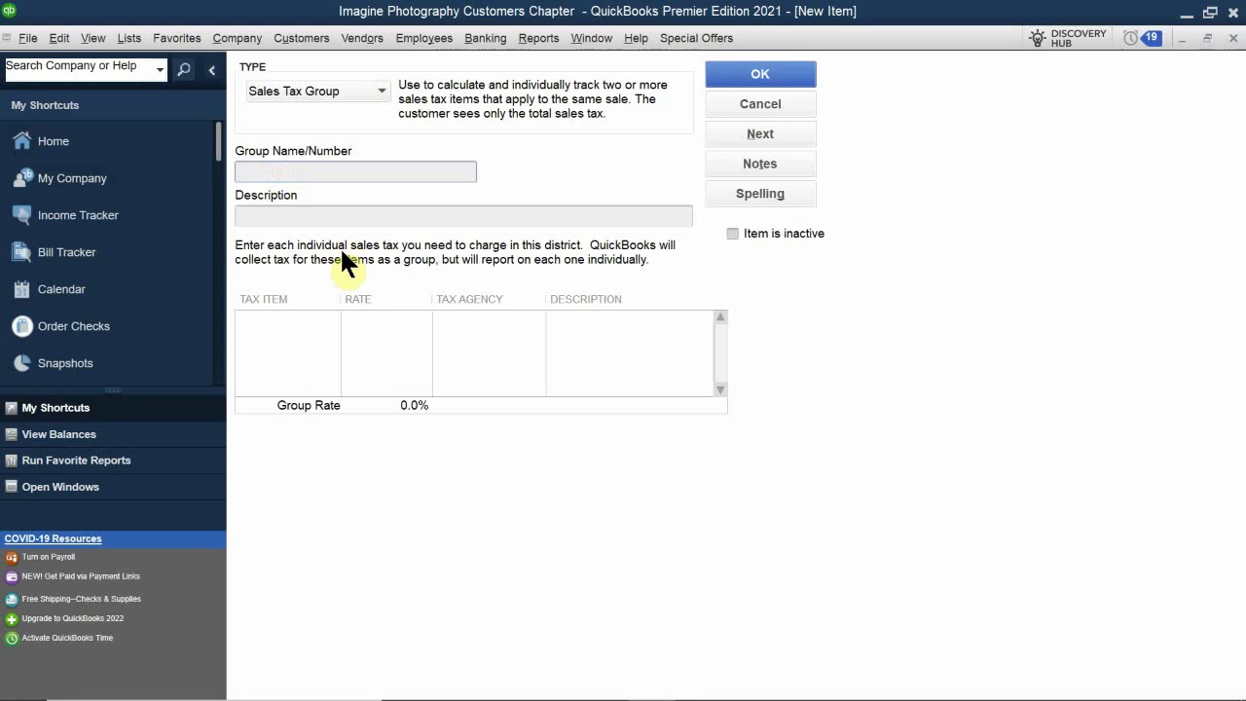
pyautogui.write('Summe')
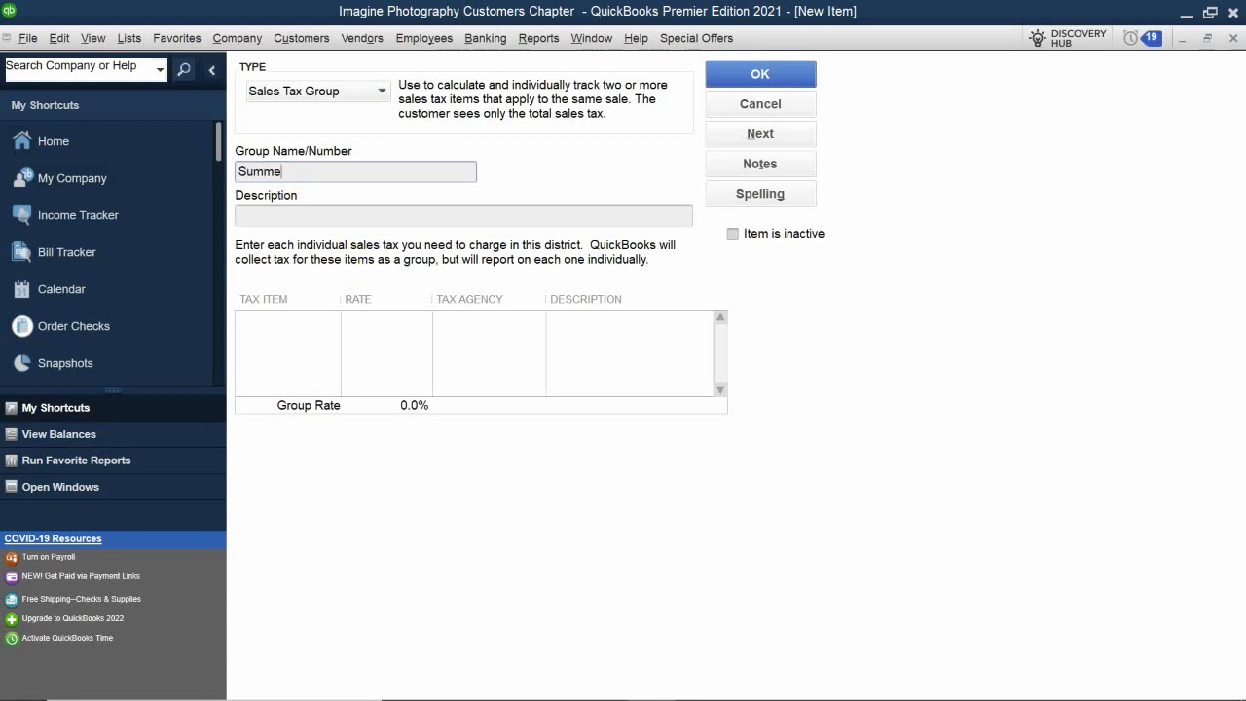
pyautogui.write('rlin Tas')
pyautogui.press('BackSpace')
pyautogui.press('BackSpace')
pyautogui.press('BackSpace')
pyautogui.press('BackSpace')
pyautogui.press('BackSpace')
pyautogui.press('BackSpace')
pyautogui.press('BackSpace')
pyautogui.press('BackSpace')
pyautogui.press('BackSpace')
pyautogui.press('BackSpace')
pyautogui.press('BackSpace')
pyautogui.press('BackSpace')
pyautogui.press('BackSpace')
# Name the sales tax group Las Vegas Tax and give it the description Sales Tax.
pyautogui.write('Las Vefg')
pyautogui.press('BackSpace')
pyautogui.press('BackSpace')
pyautogui.write('gas Tax')
pyautogui.click(278, 215)
pyautogui.write('Sales Tax')
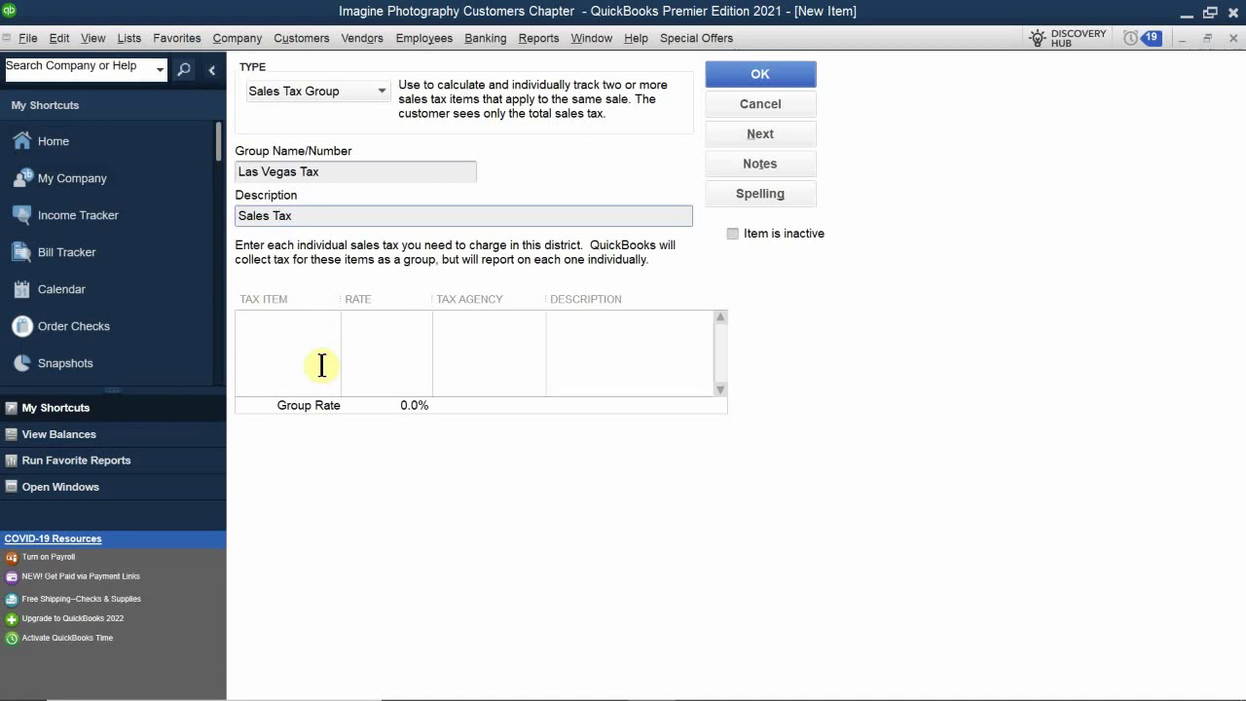
# Add NV State Tax and Clark County Tax to the Las Vegas Tax group, save it and close the Item List.
pyautogui.click(282, 323)
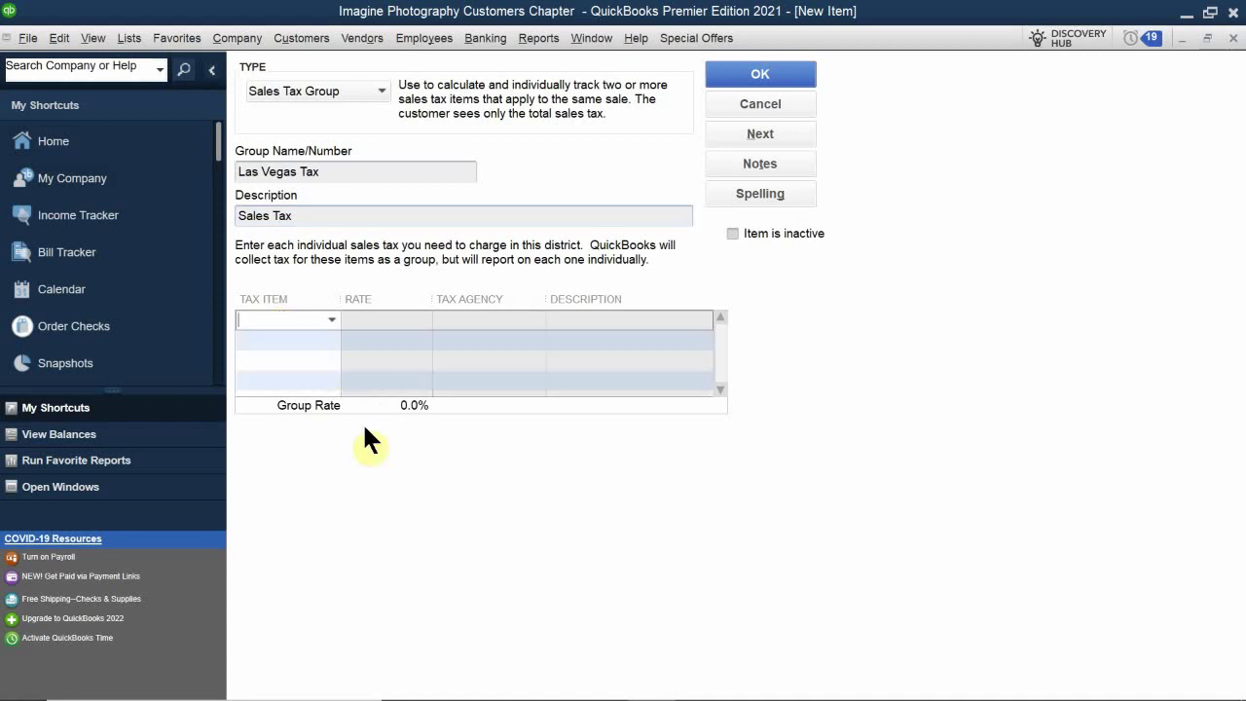
pyautogui.write('NV State Tax')
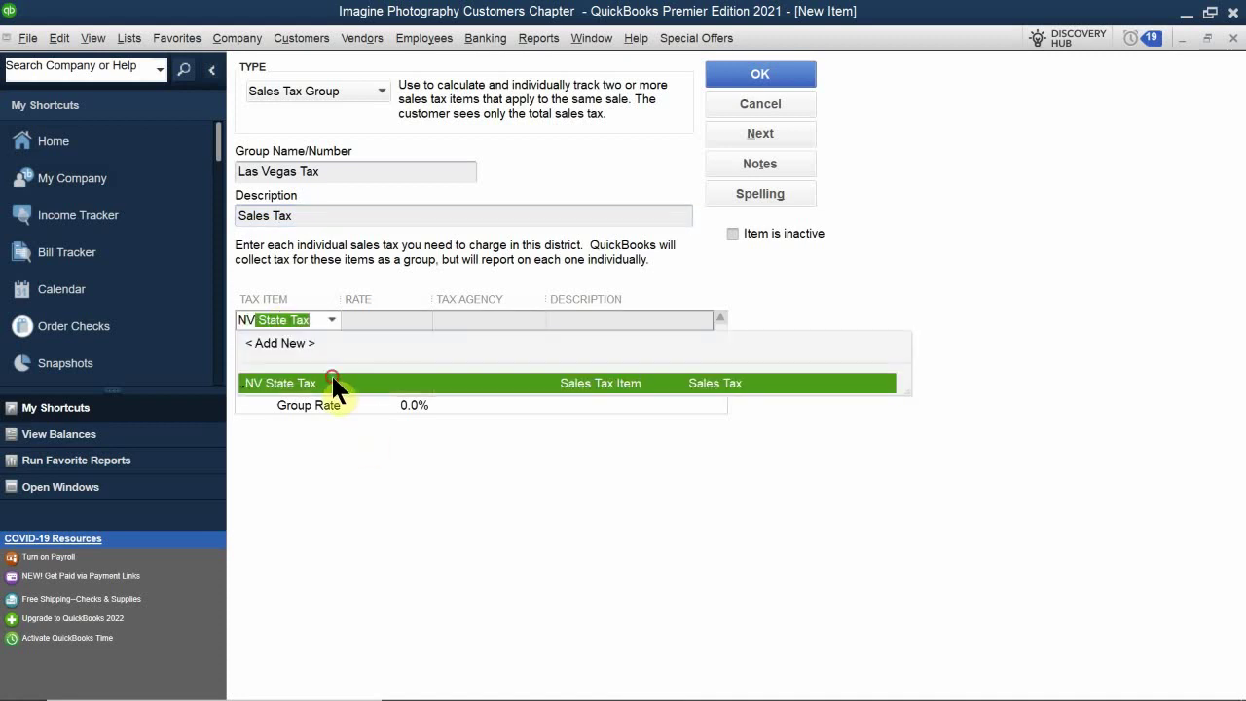
pyautogui.click(332, 383)
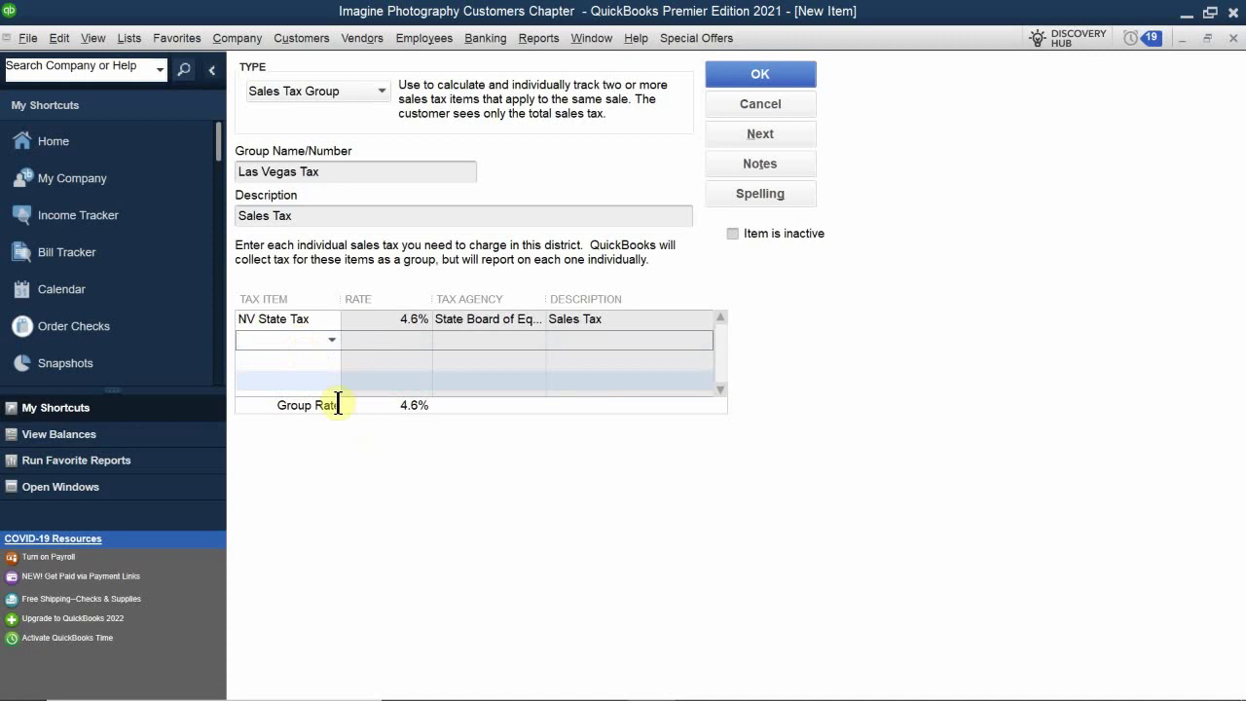
pyautogui.write('Cla')
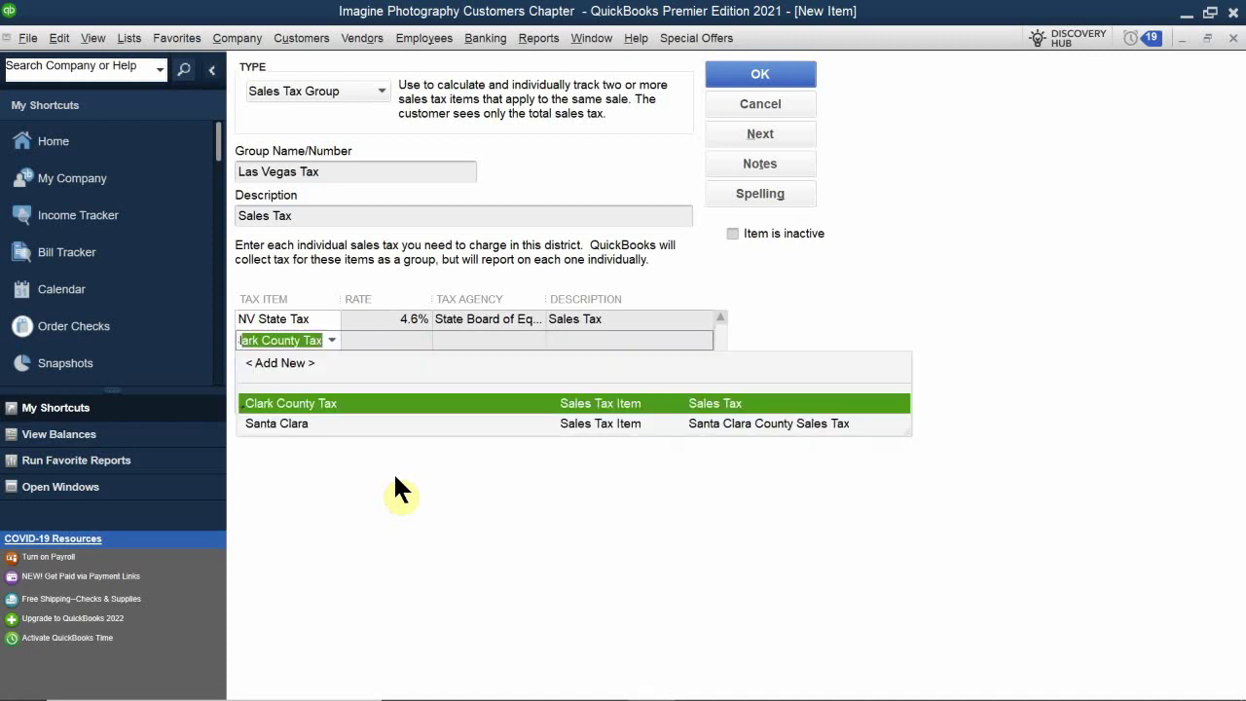
pyautogui.click(286, 401)
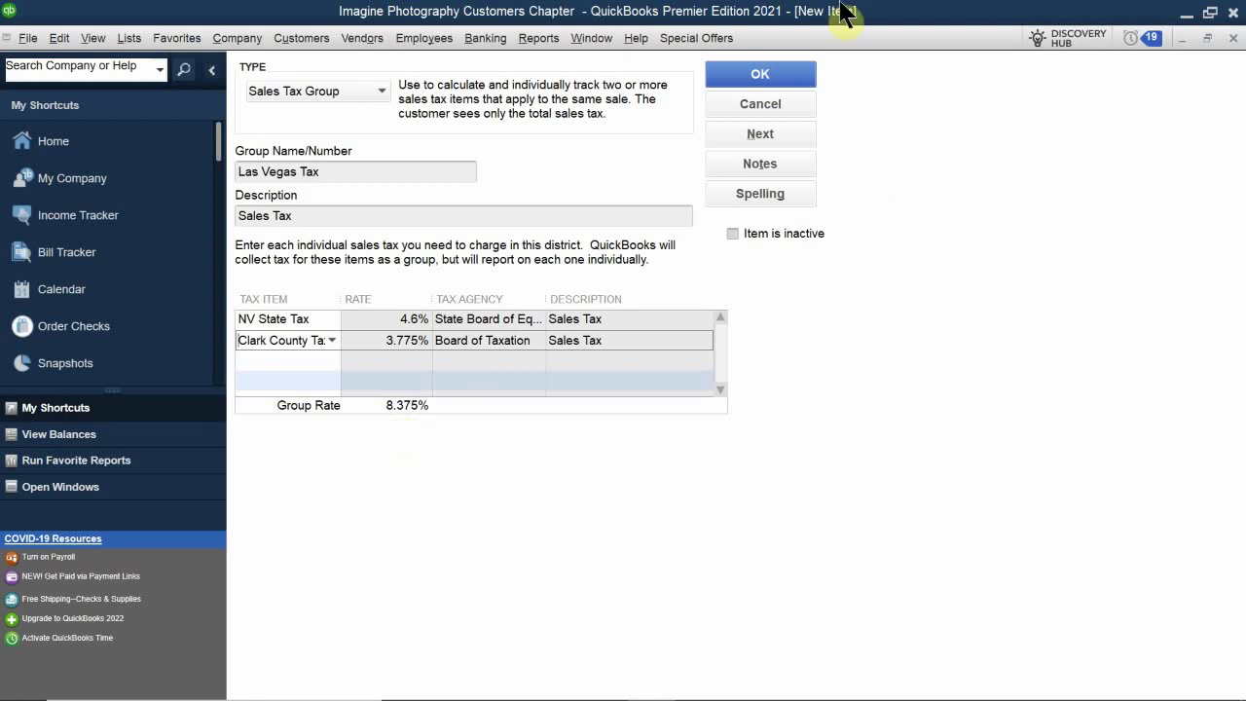
pyautogui.click(775, 74)
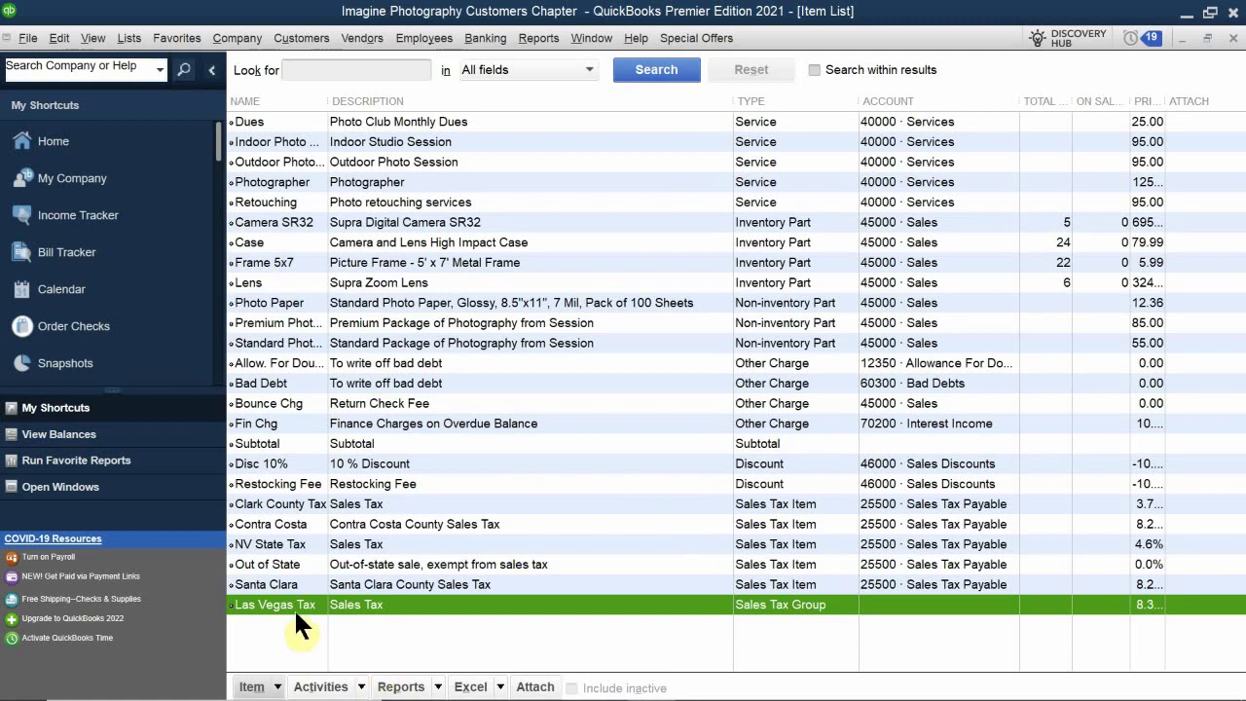
pyautogui.click(1231, 38)
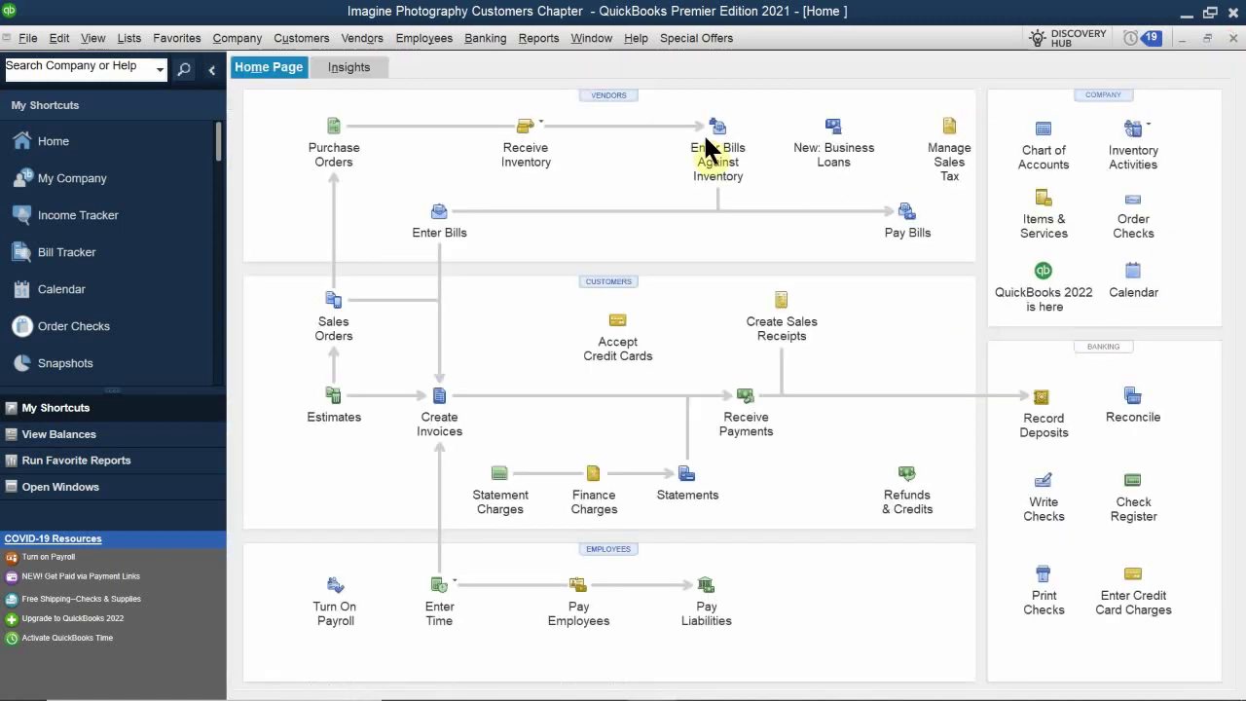
# Try Las Vegas Tax as the tax on a blank invoice, and close the invoice without saving it.
pyautogui.click(452, 435)
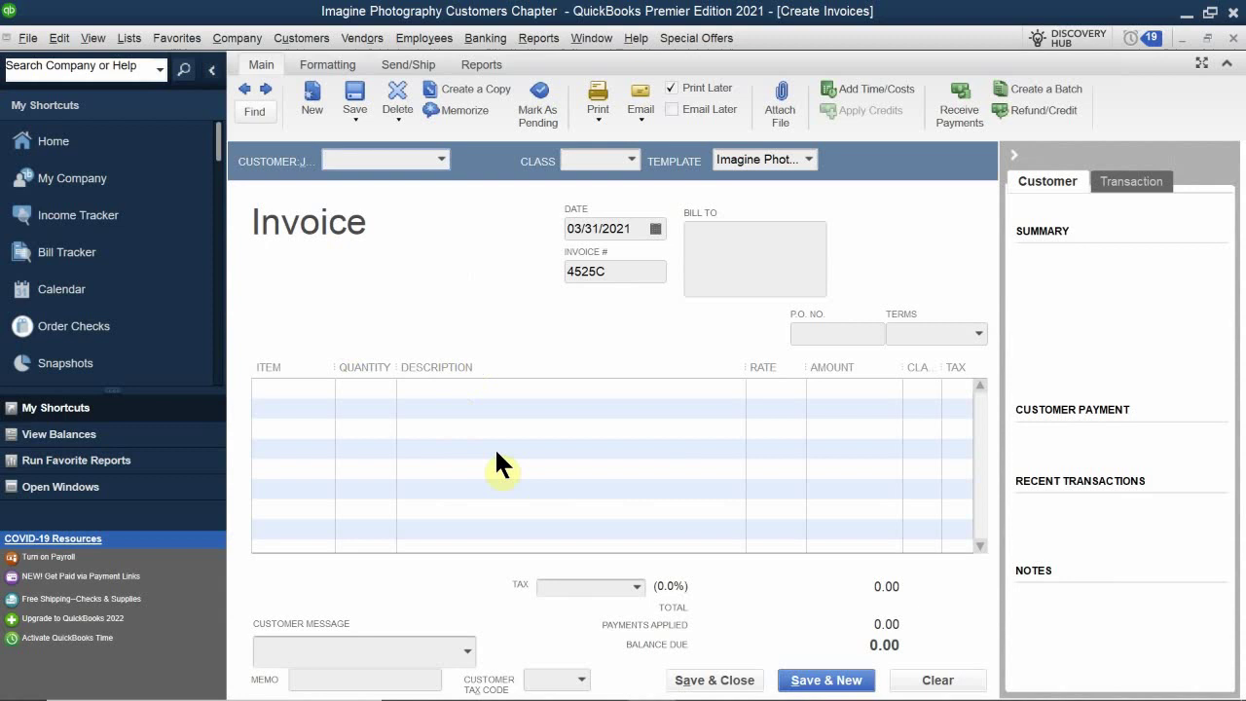
pyautogui.click(637, 586)
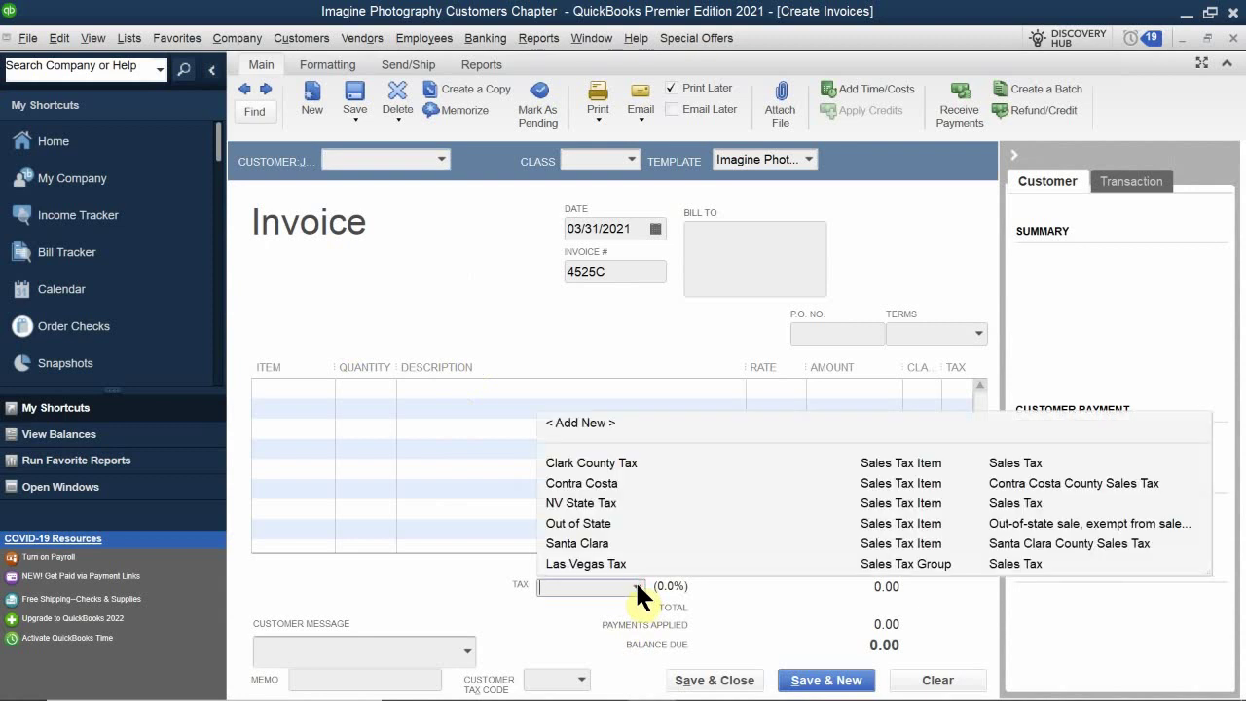
pyautogui.click(594, 564)
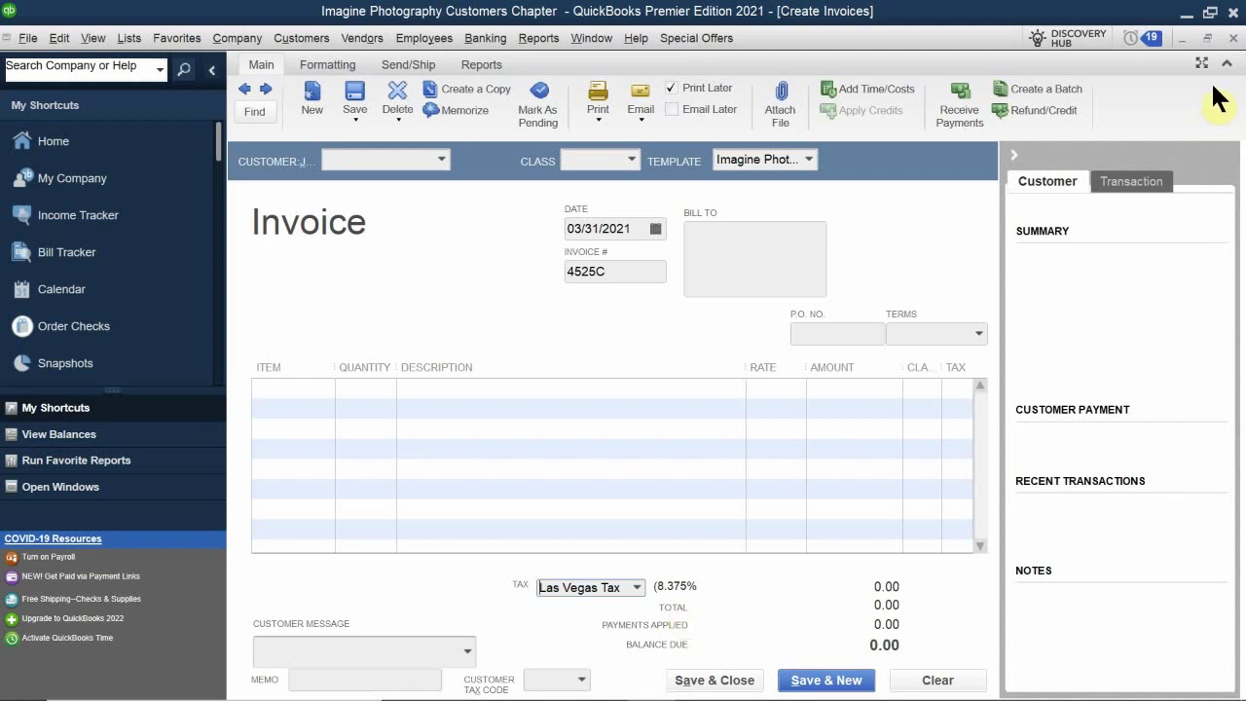
pyautogui.click(1232, 37)
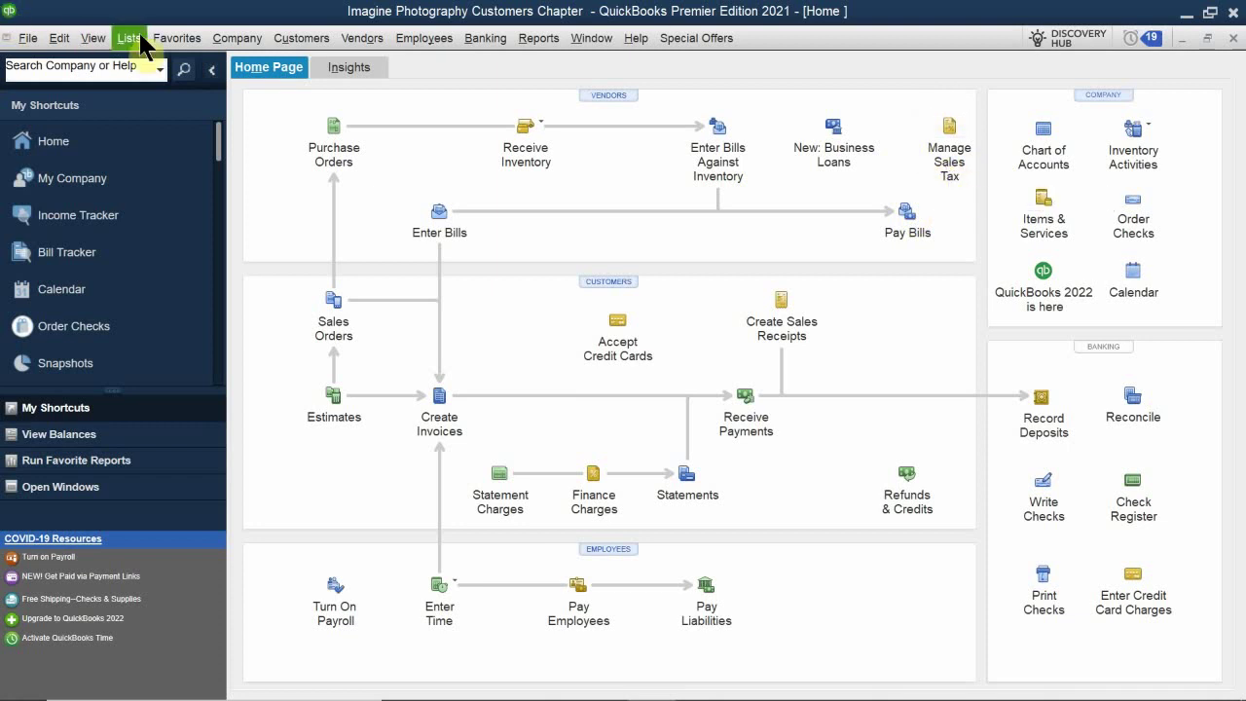
pyautogui.click(359, 38)
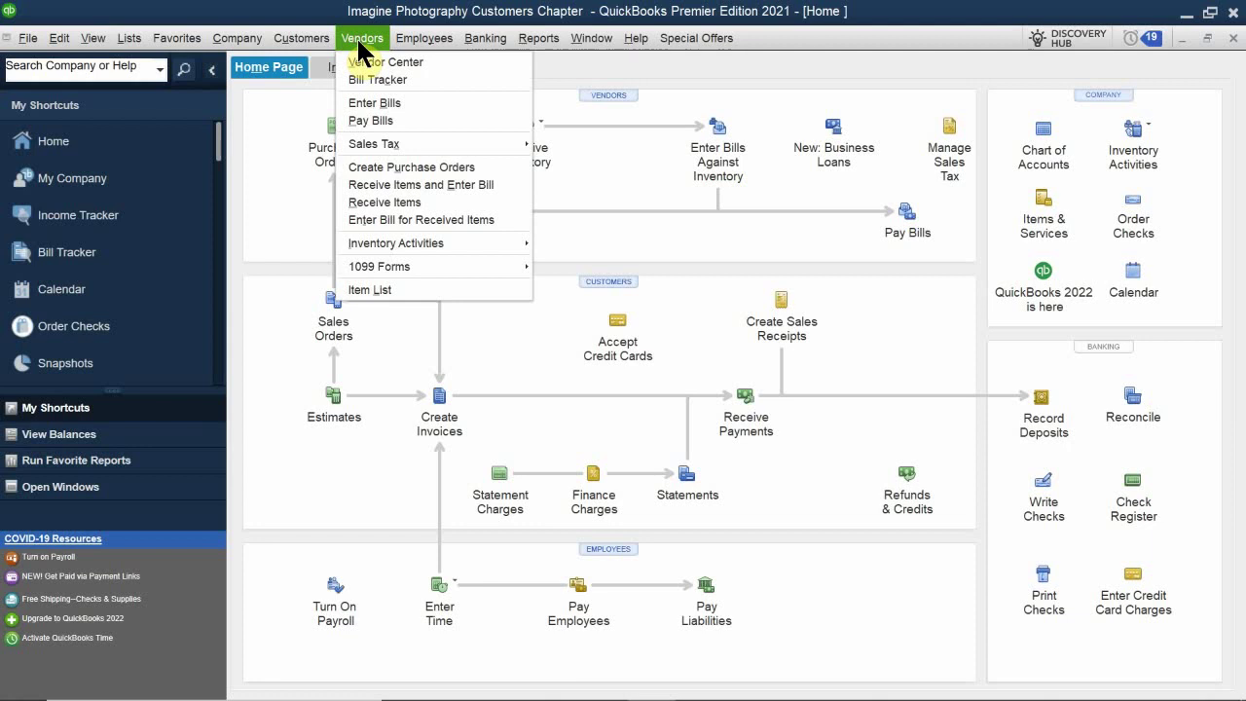
pyautogui.moveTo(391, 146)
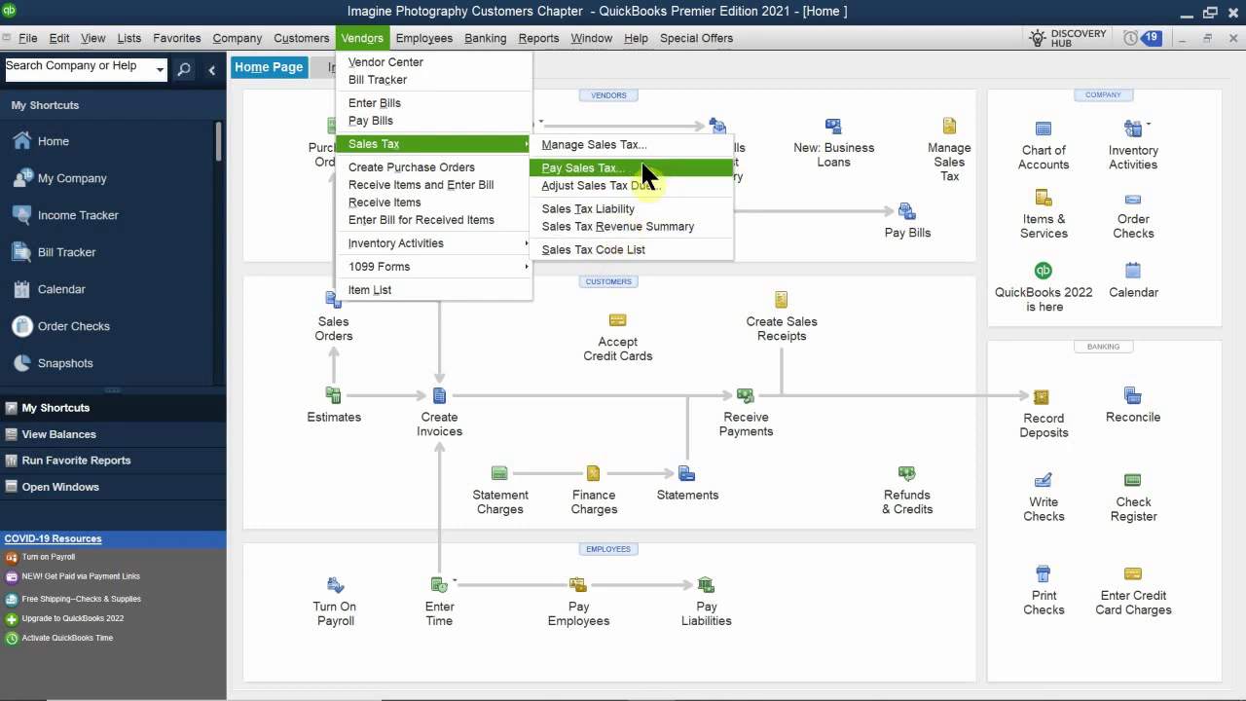
pyautogui.click(744, 18)
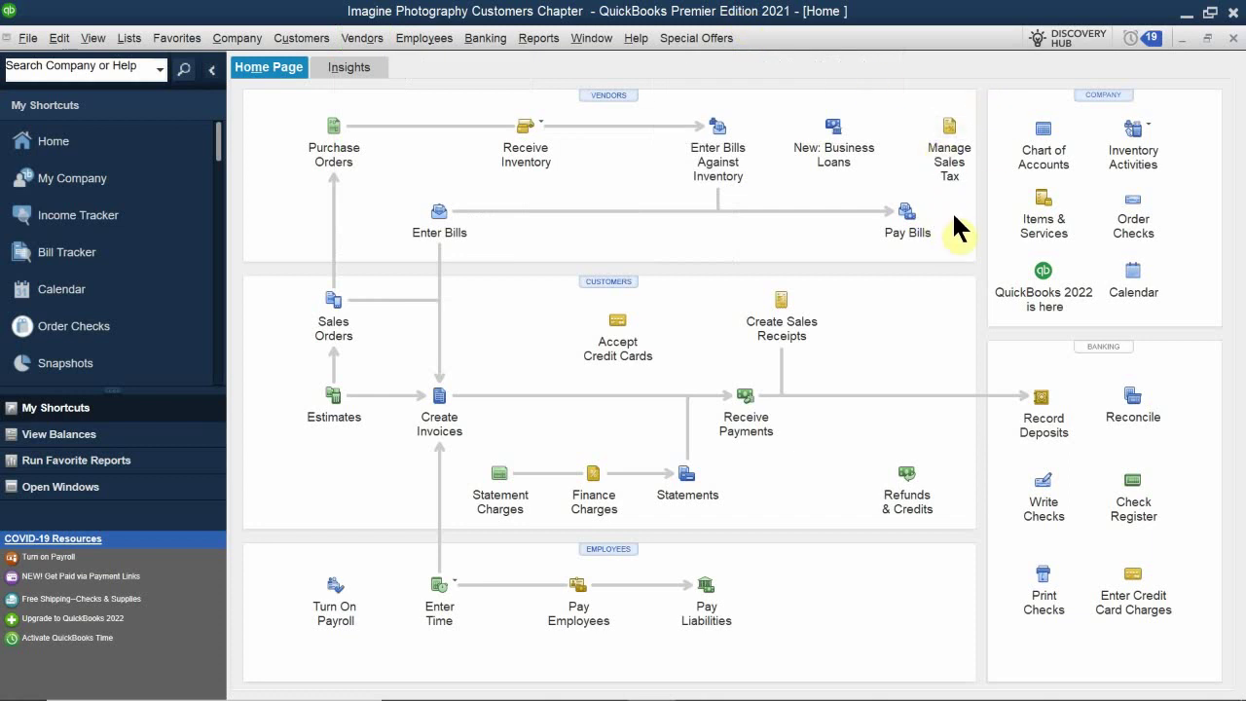
# Review the company's Sales Tax Preferences through Manage Sales Tax, including the choices for the most common sales tax item.
pyautogui.click(950, 139)
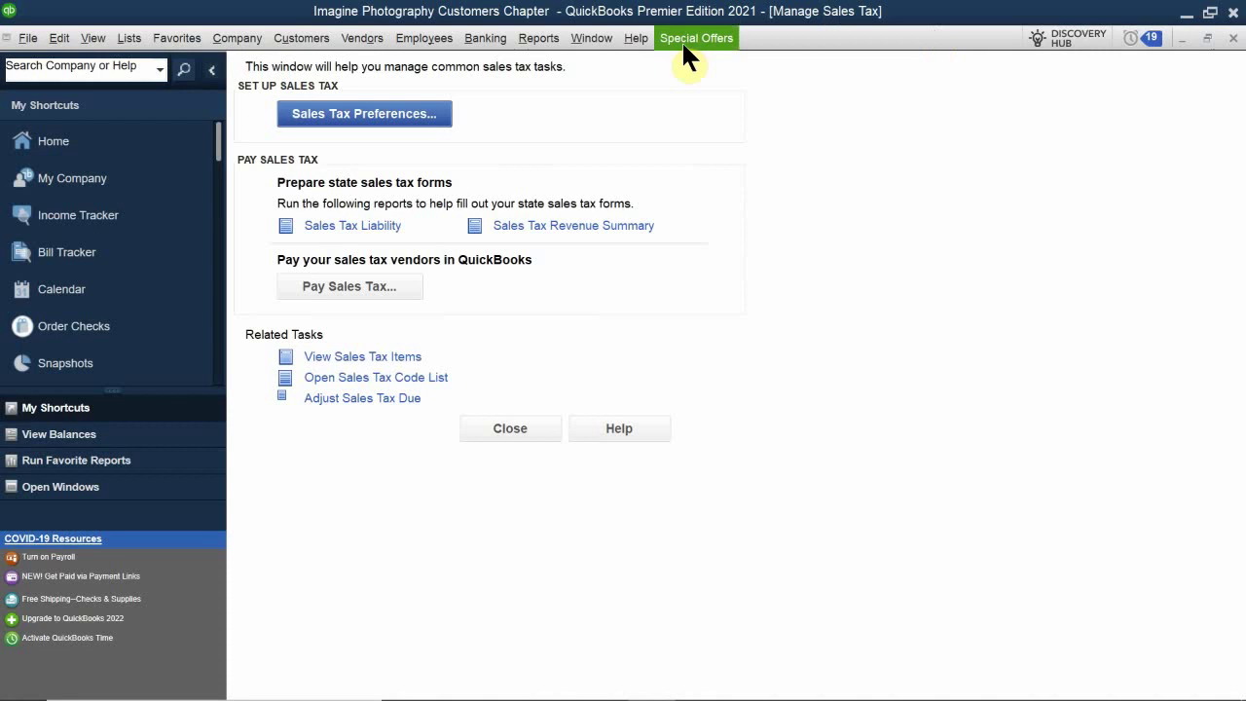
pyautogui.click(350, 115)
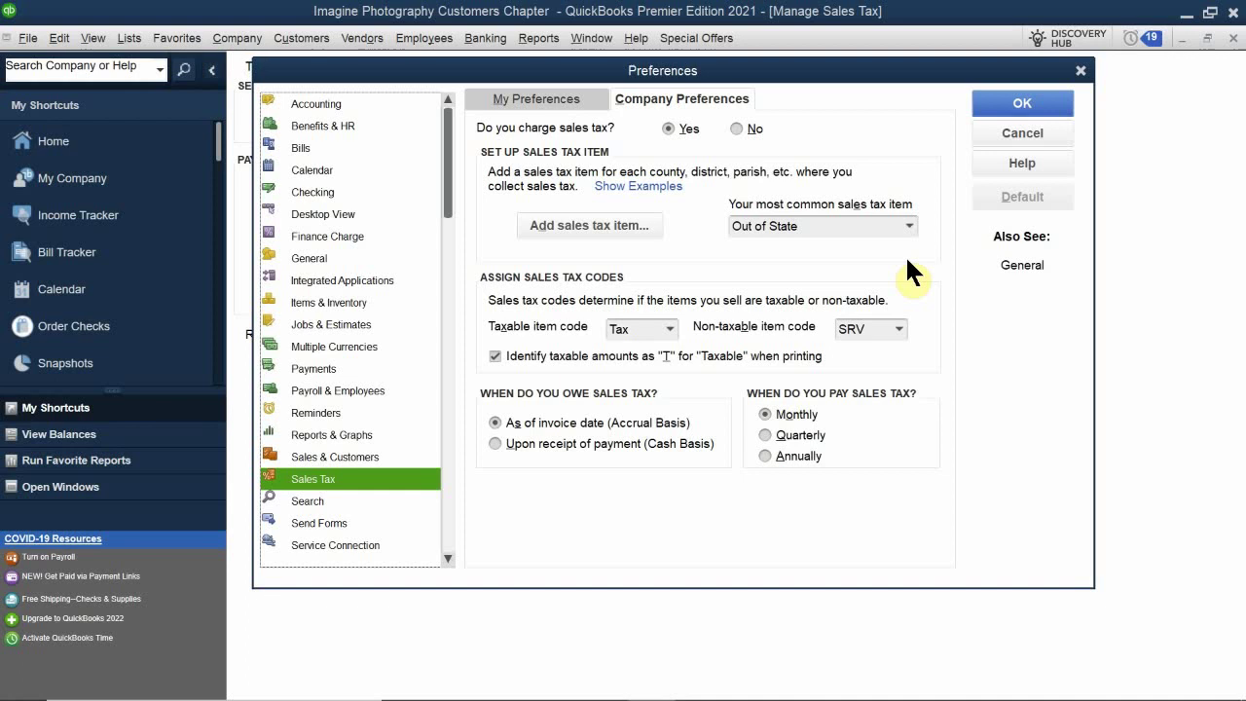
pyautogui.click(909, 226)
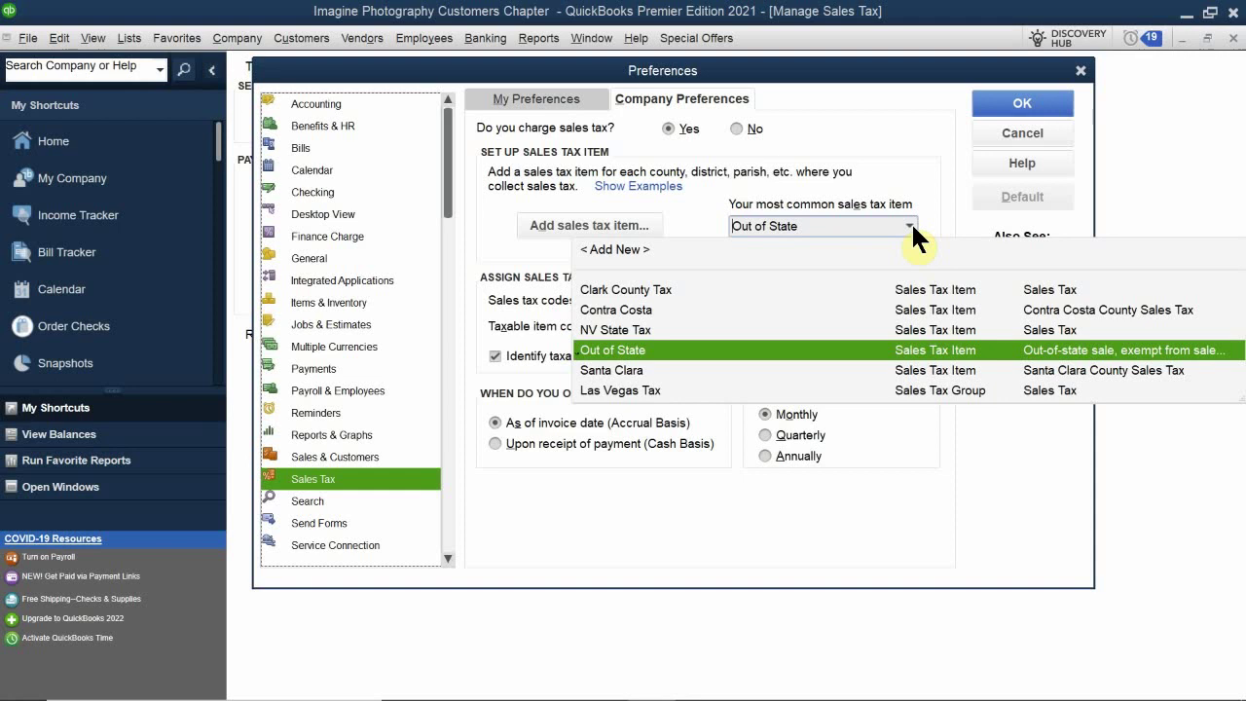
pyautogui.click(843, 159)
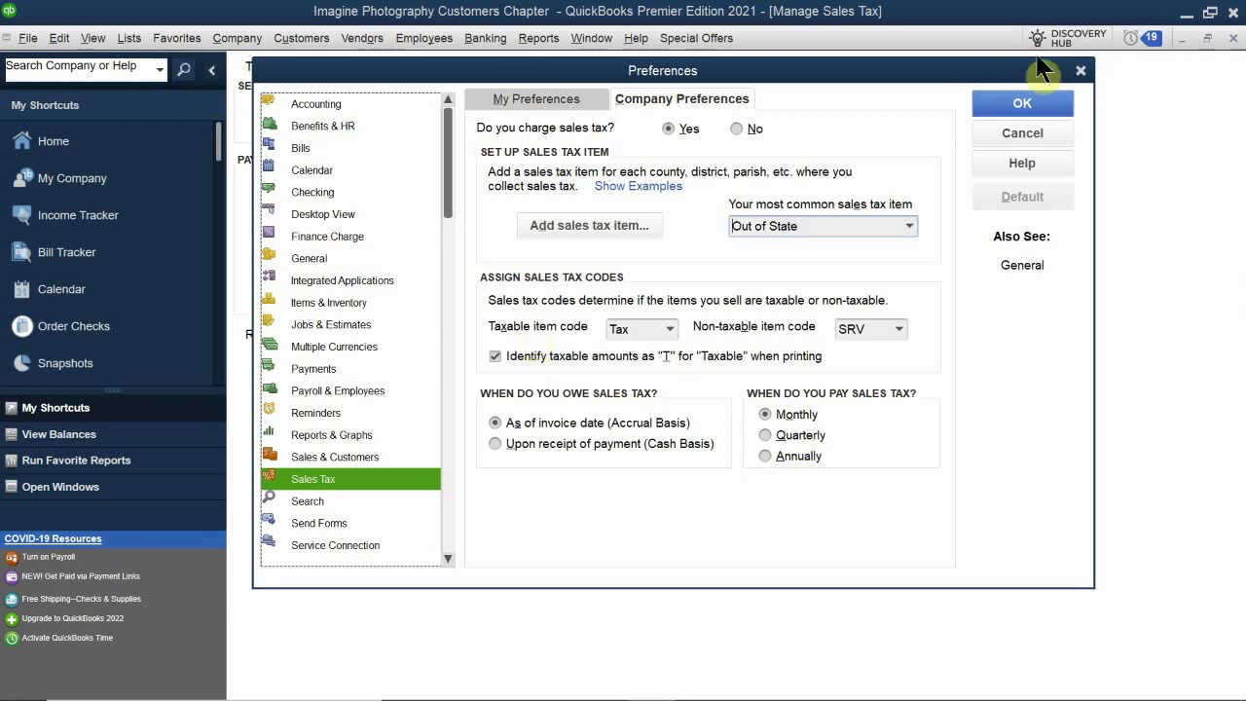
pyautogui.click(1022, 105)
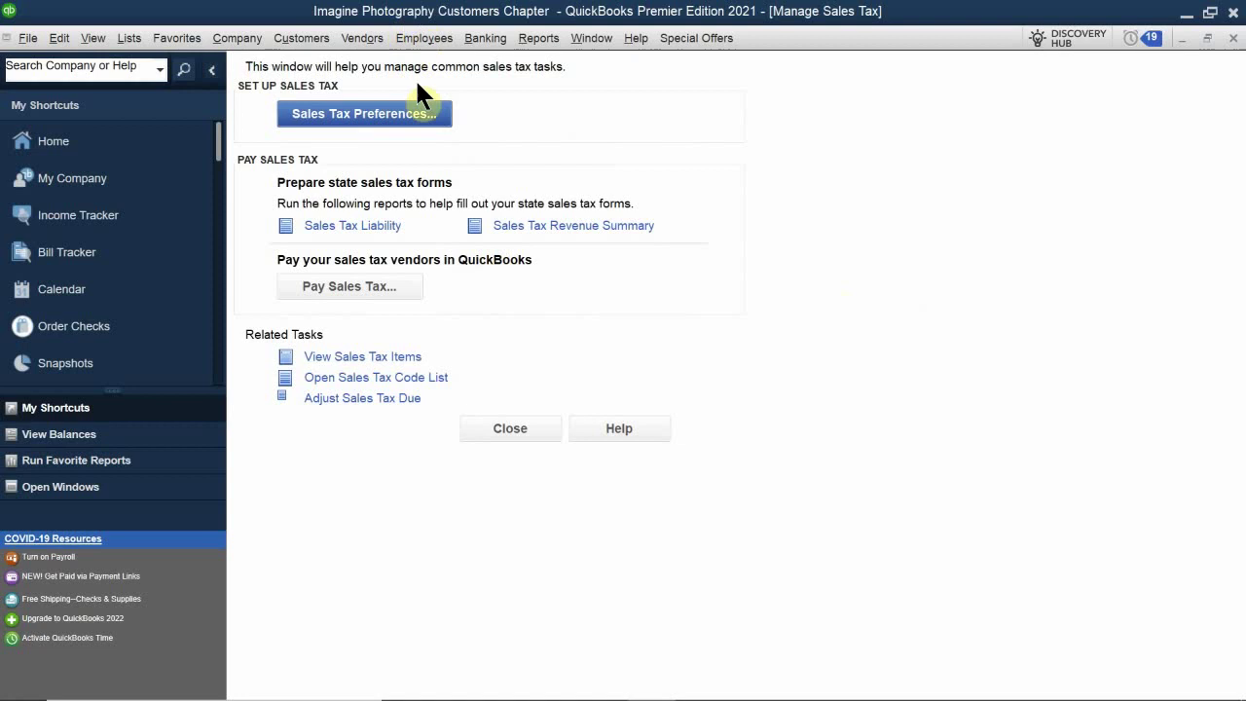
# Pay the Santa Clara and Contra Costa sales tax from 10100 · Checking, keeping the check date 05/10/2022.
pyautogui.click(339, 290)
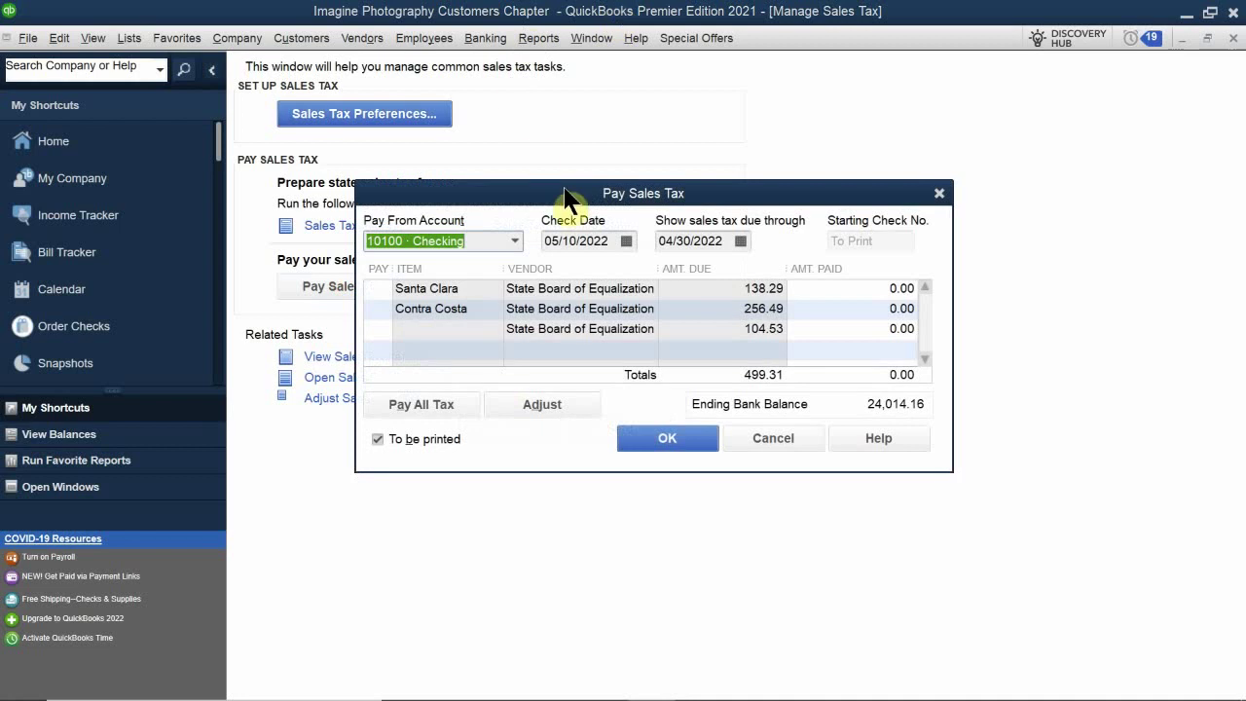
pyautogui.moveTo(608, 196); pyautogui.dragTo(670, 115)
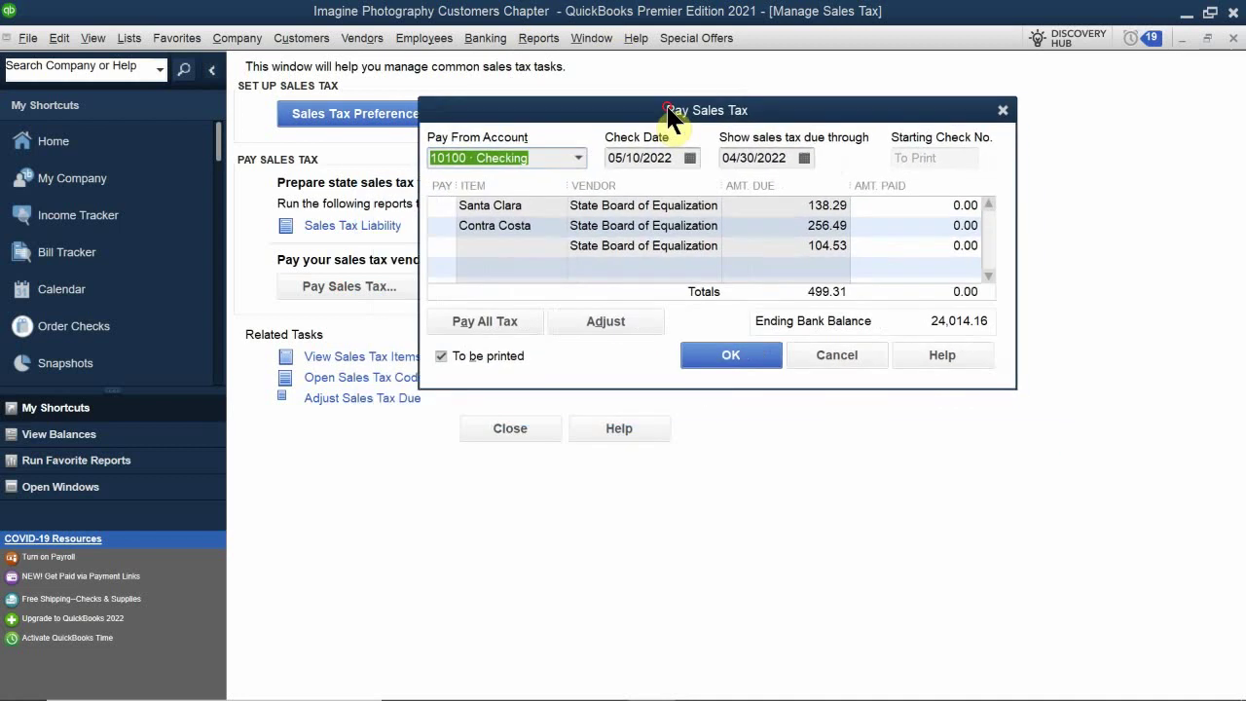
pyautogui.click(443, 207)
pyautogui.click(443, 225)
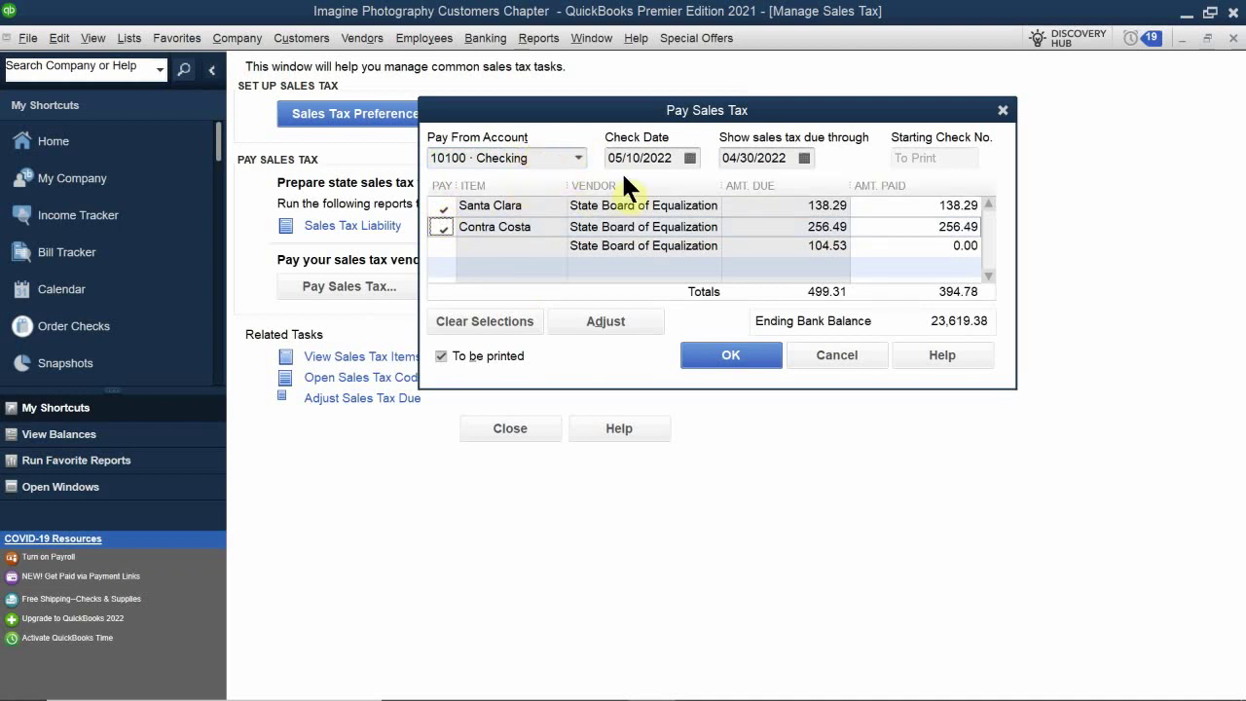
pyautogui.click(690, 158)
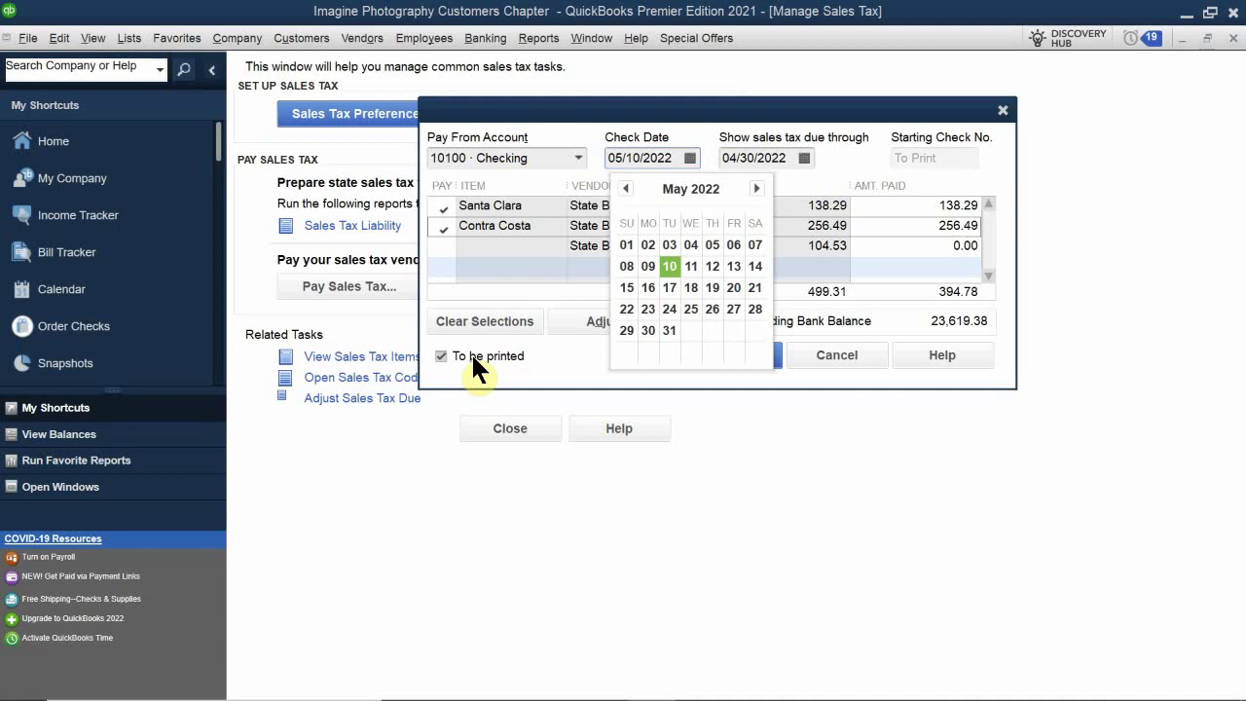
pyautogui.click(700, 131)
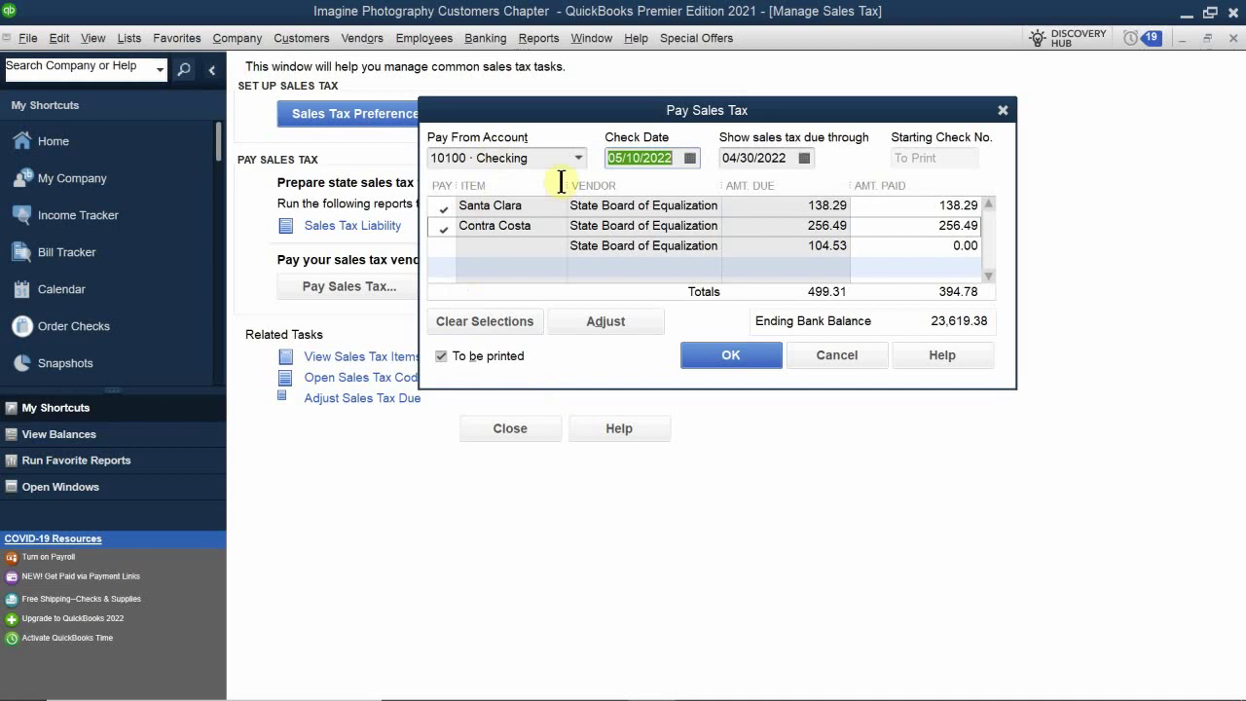
pyautogui.click(727, 353)
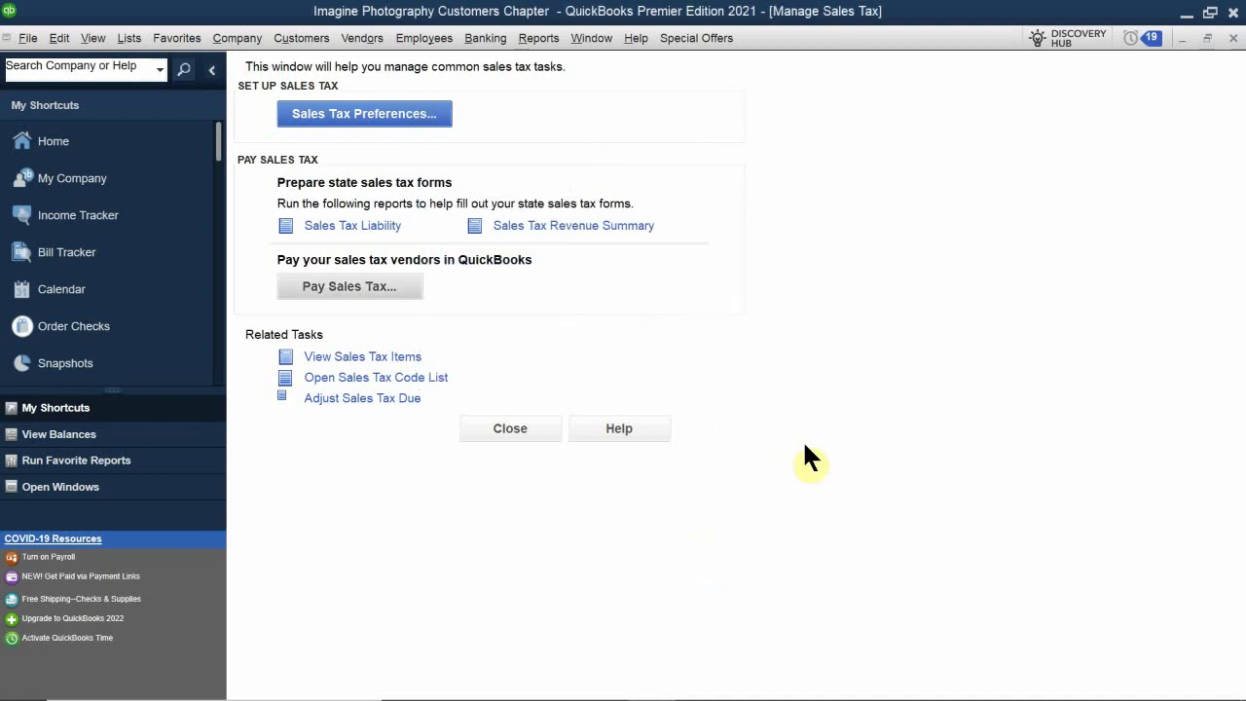
# Close Manage Sales Tax and open the check register for 10100 · Checking to review the sales tax payment.
pyautogui.click(1233, 38)
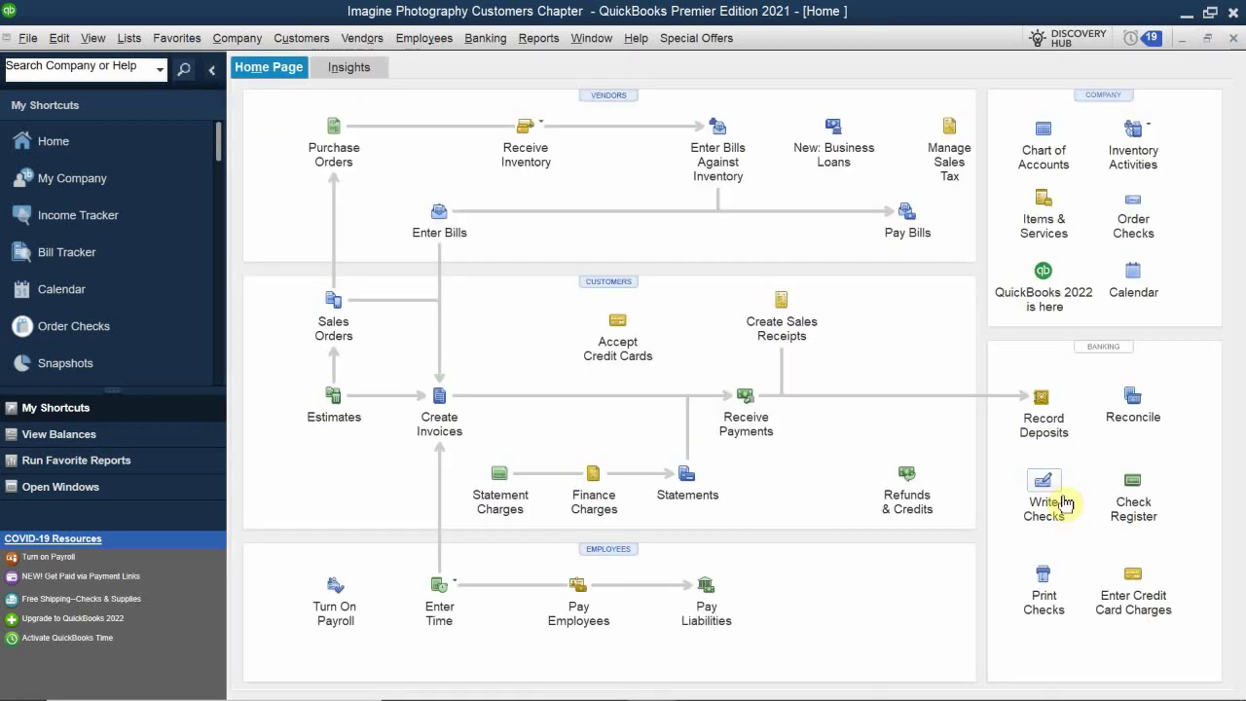
pyautogui.click(1127, 491)
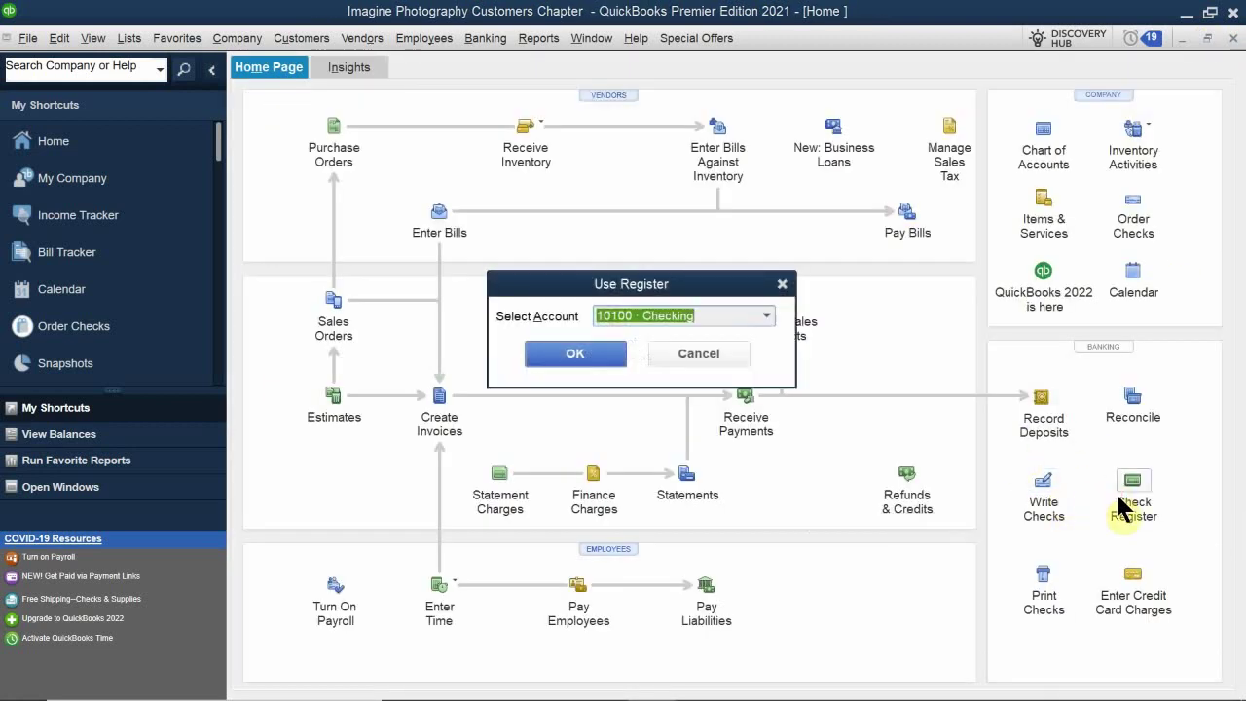
pyautogui.click(598, 360)
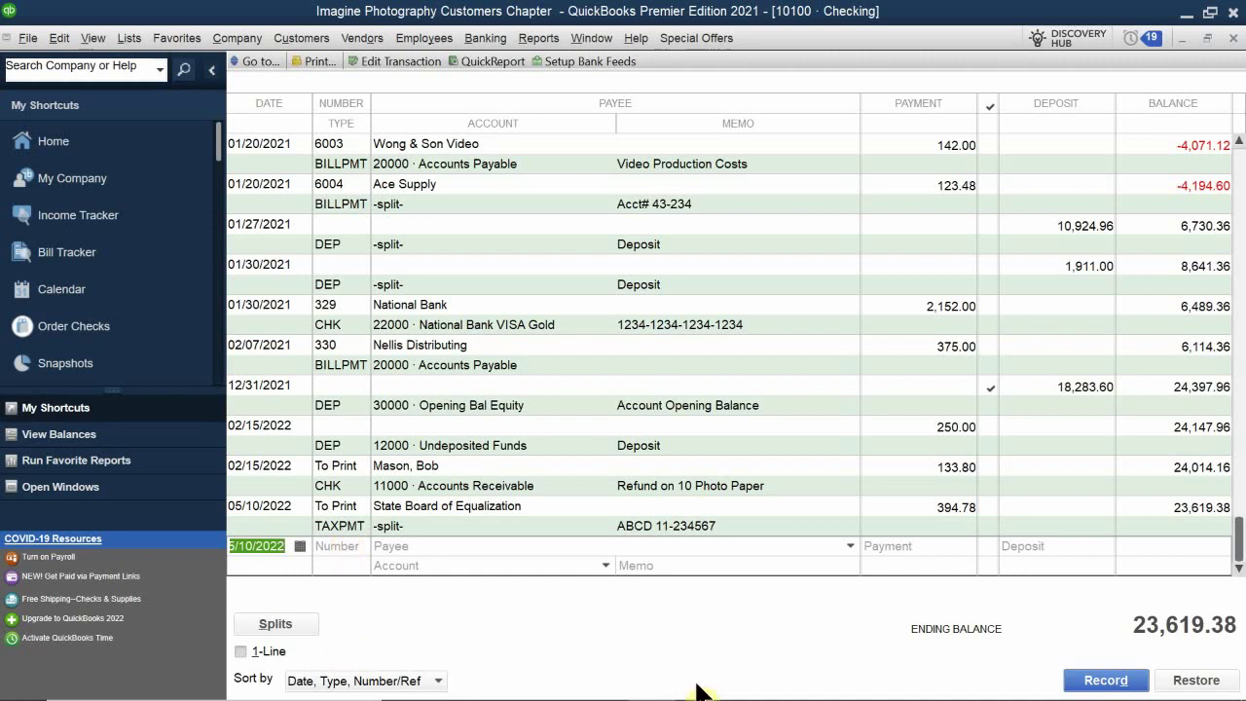
# Switch to QB 2021 CH 3.pdf in Acrobat Reader and review the sales tax setup, Sales Tax Codes and tax calculation sections.
pyautogui.moveTo(603, 682)
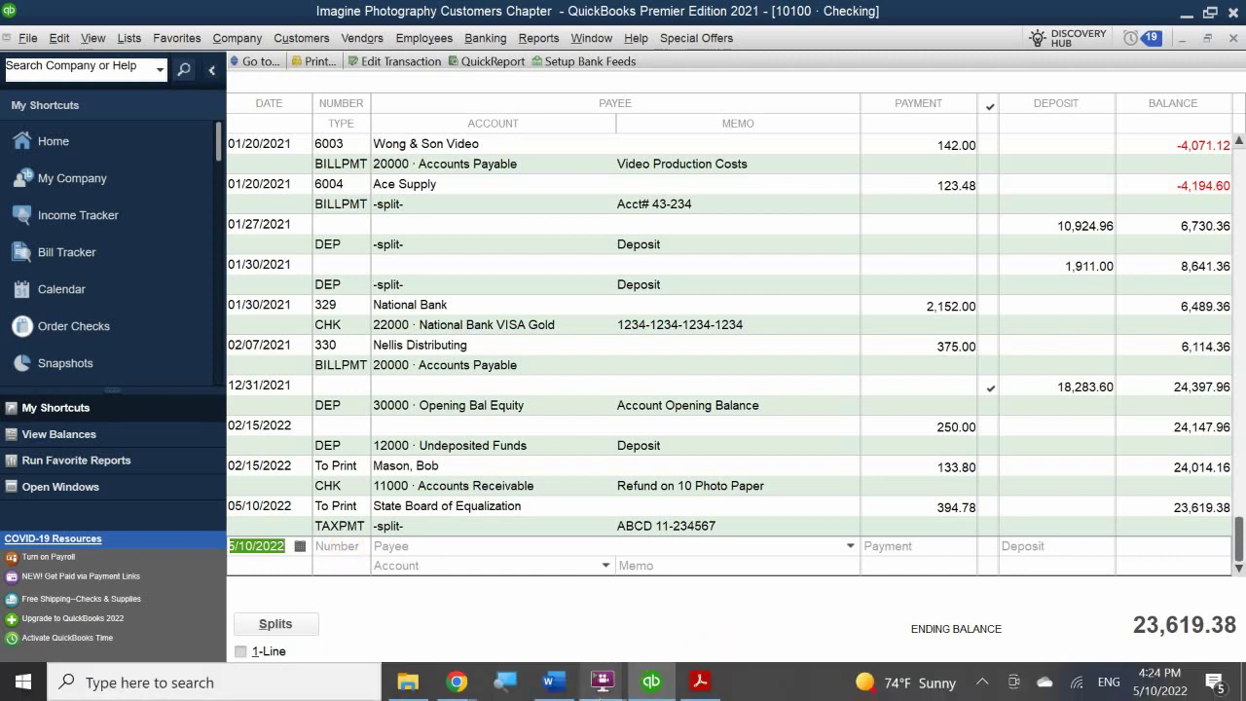
pyautogui.click(699, 682)
pyautogui.scroll(-15, 581, 472)
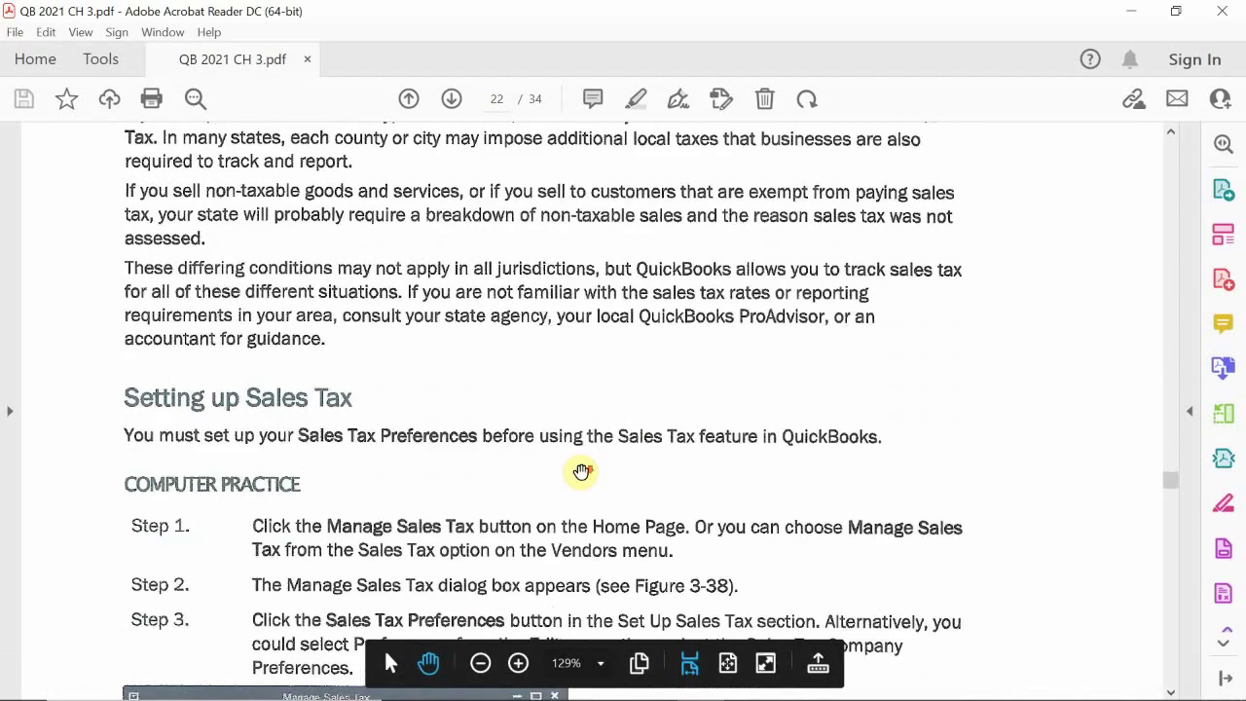
pyautogui.scroll(-20, 582, 478)
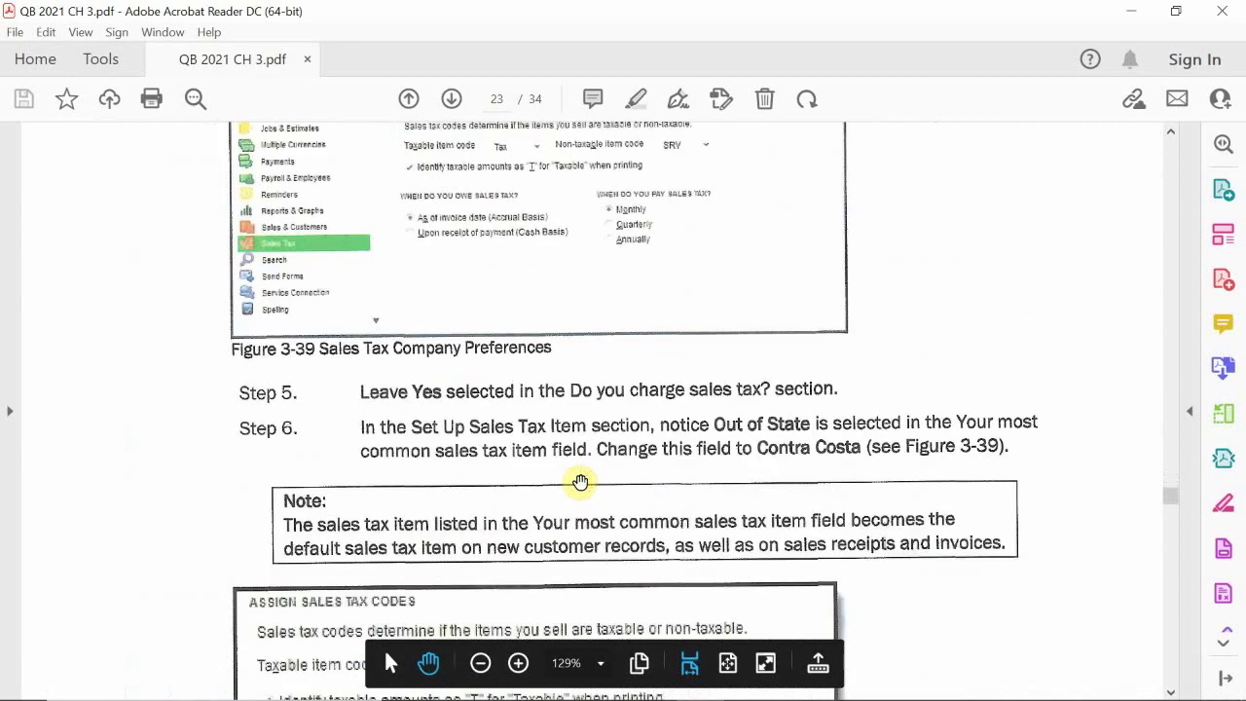
pyautogui.scroll(-20, 580, 481)
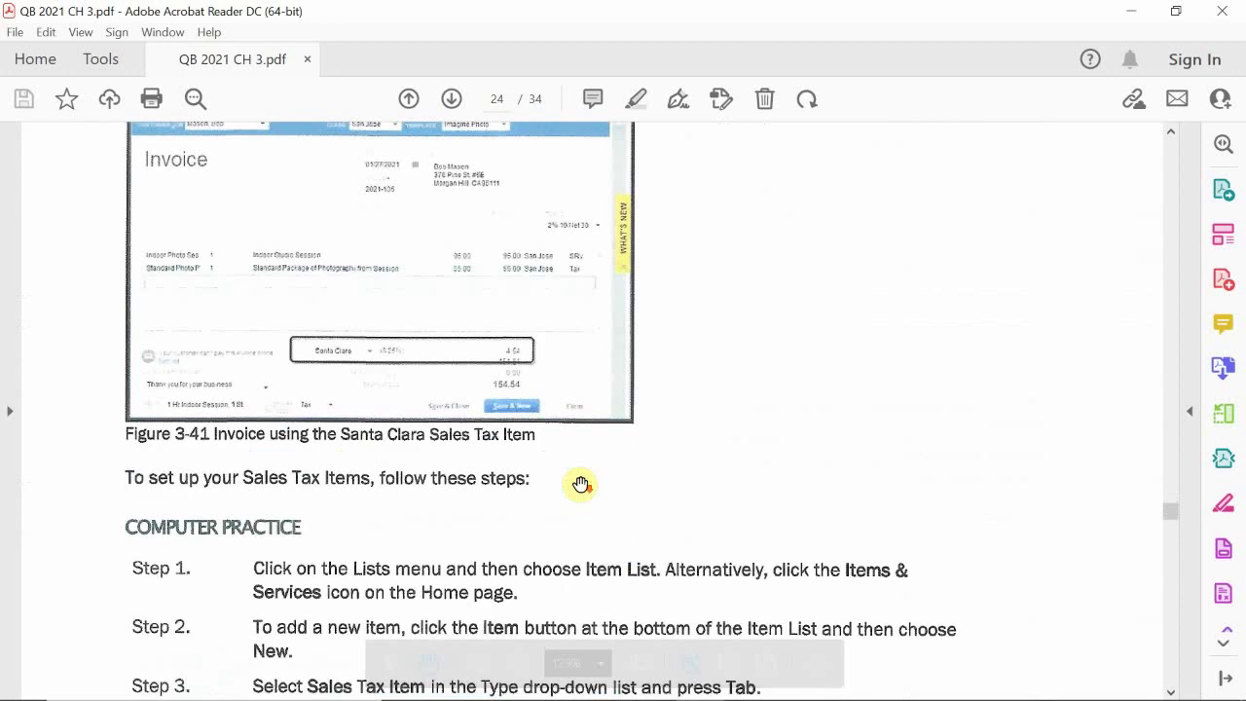
pyautogui.scroll(-20, 581, 484)
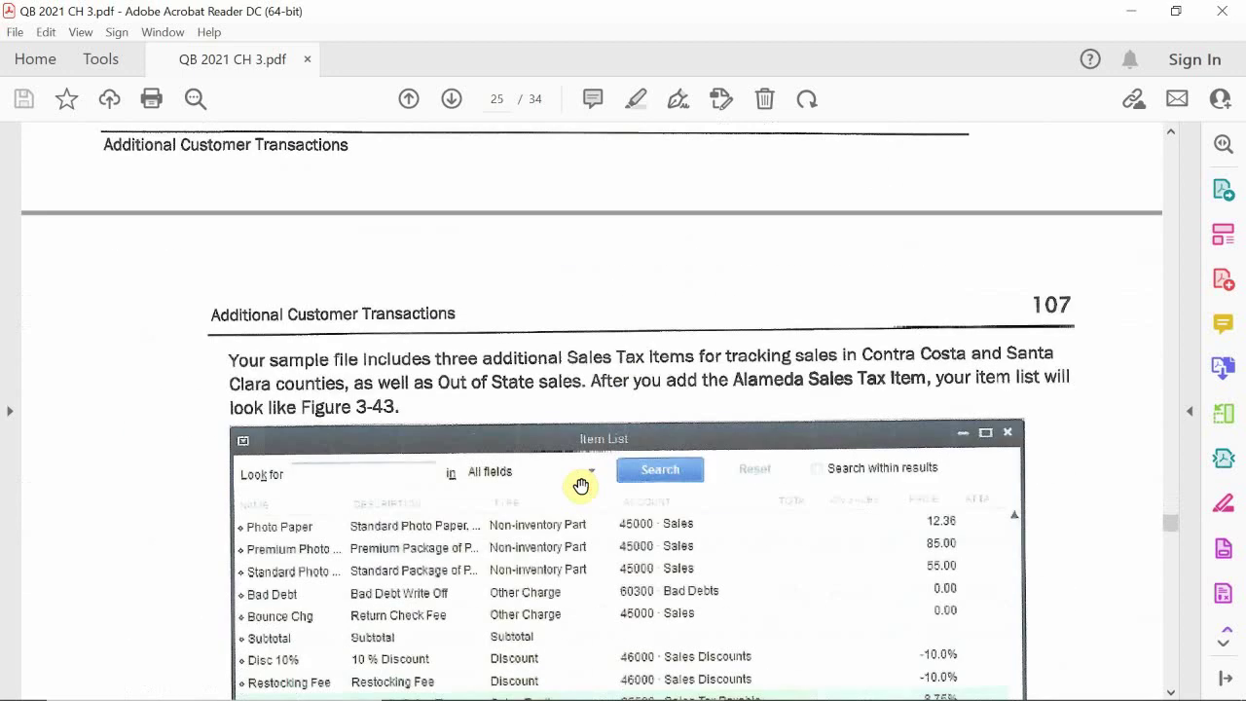
pyautogui.scroll(-10, 582, 484)
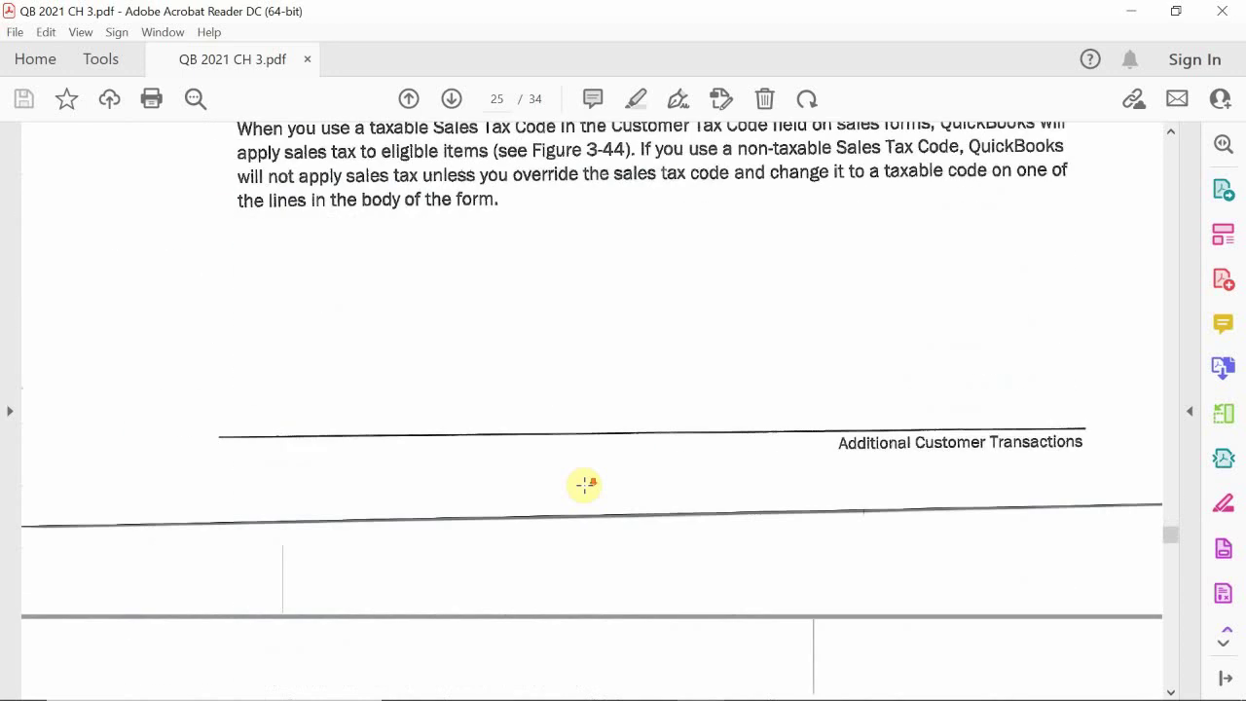
pyautogui.scroll(8, 584, 484)
pyautogui.scroll(1, 584, 483)
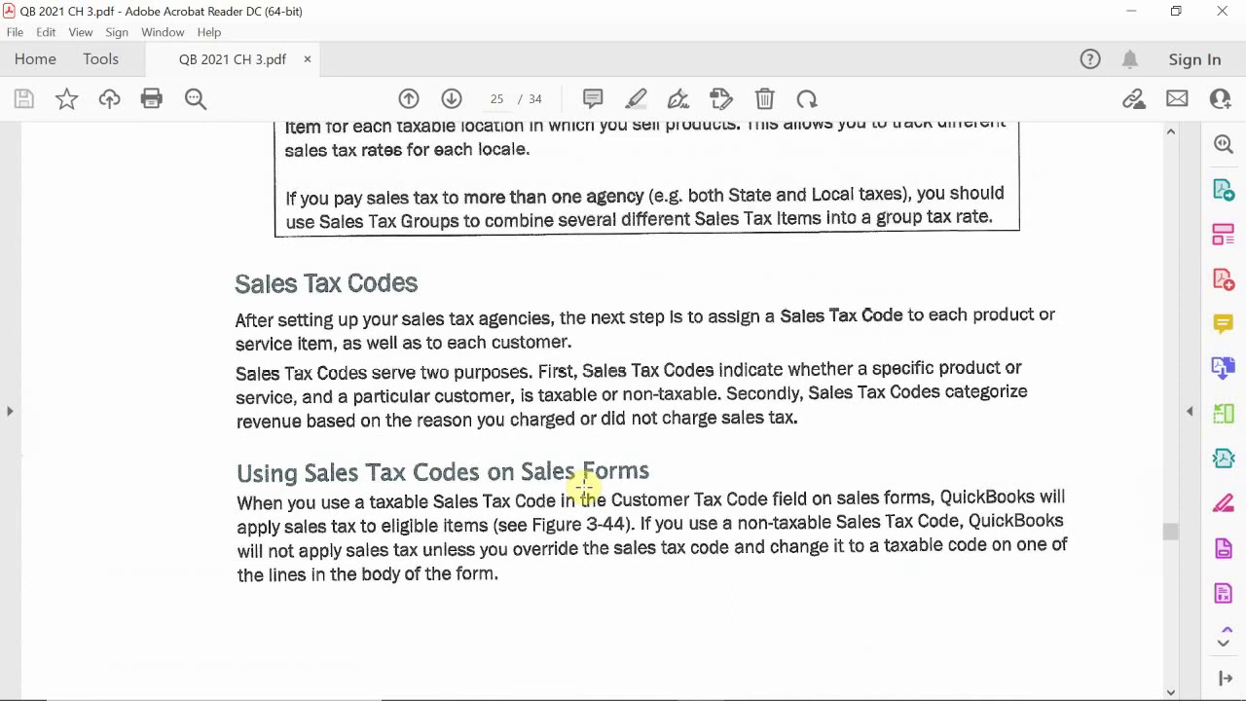
pyautogui.scroll(-20, 582, 484)
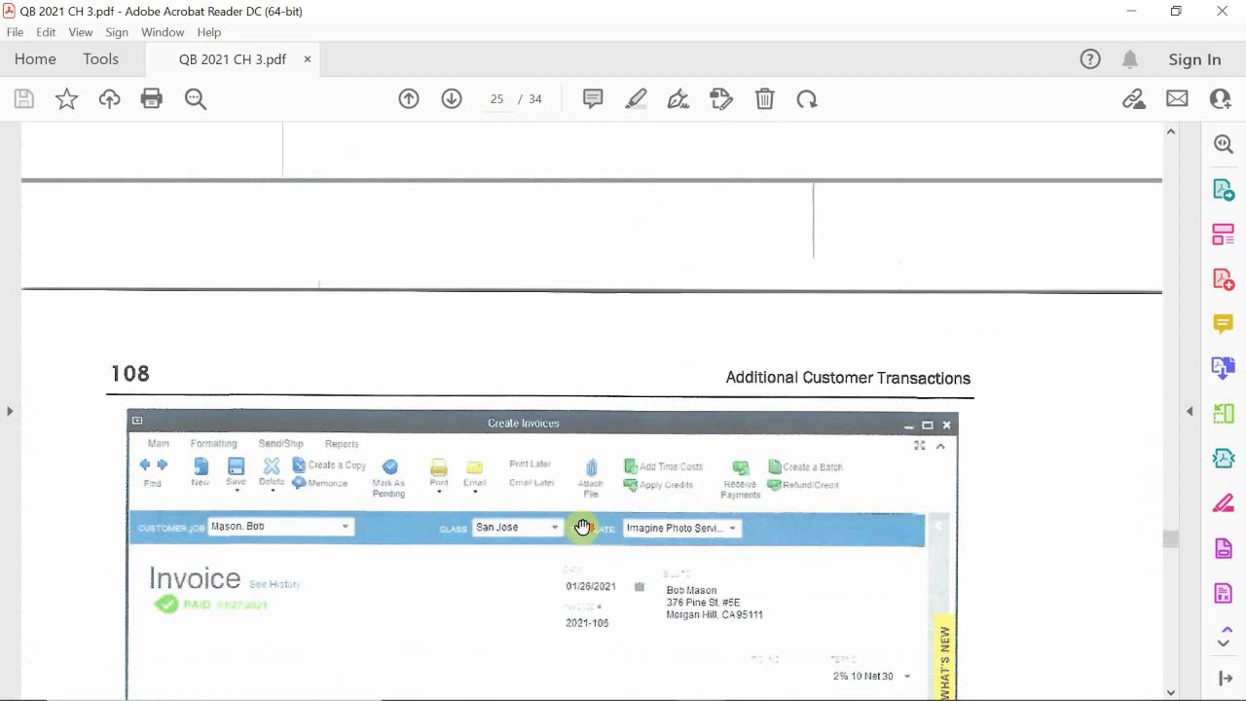
pyautogui.scroll(-20, 582, 527)
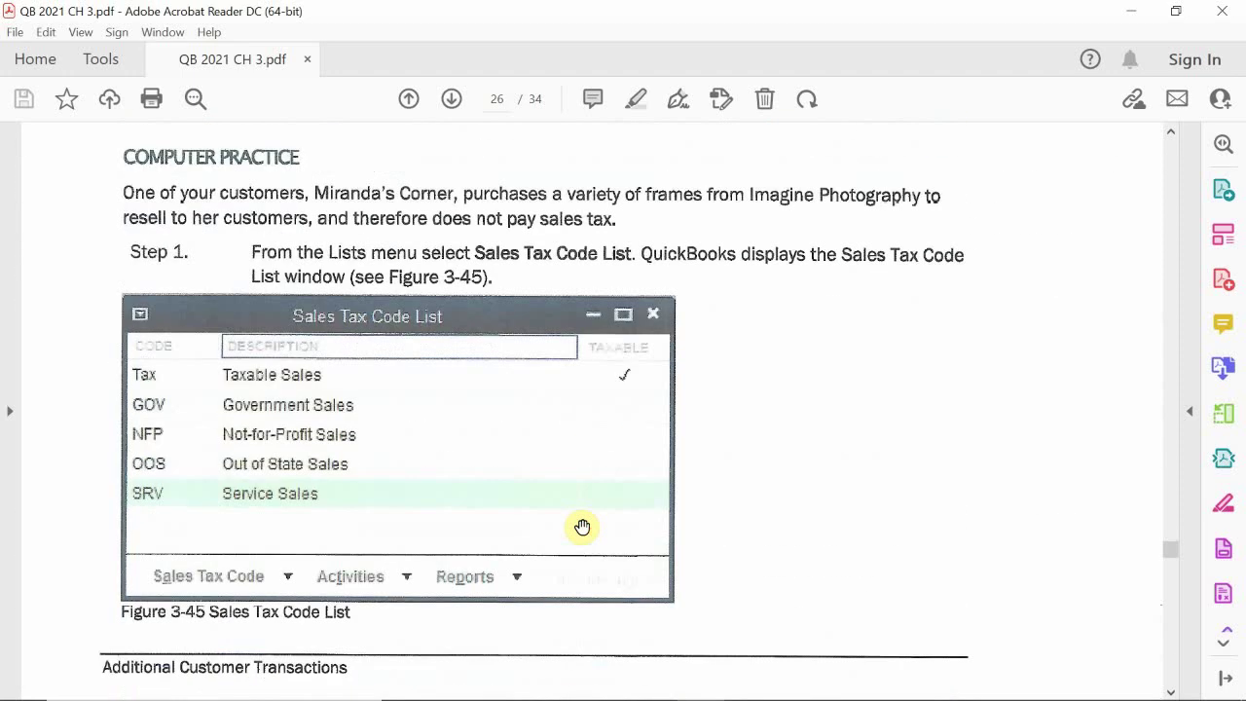
pyautogui.scroll(-20, 582, 527)
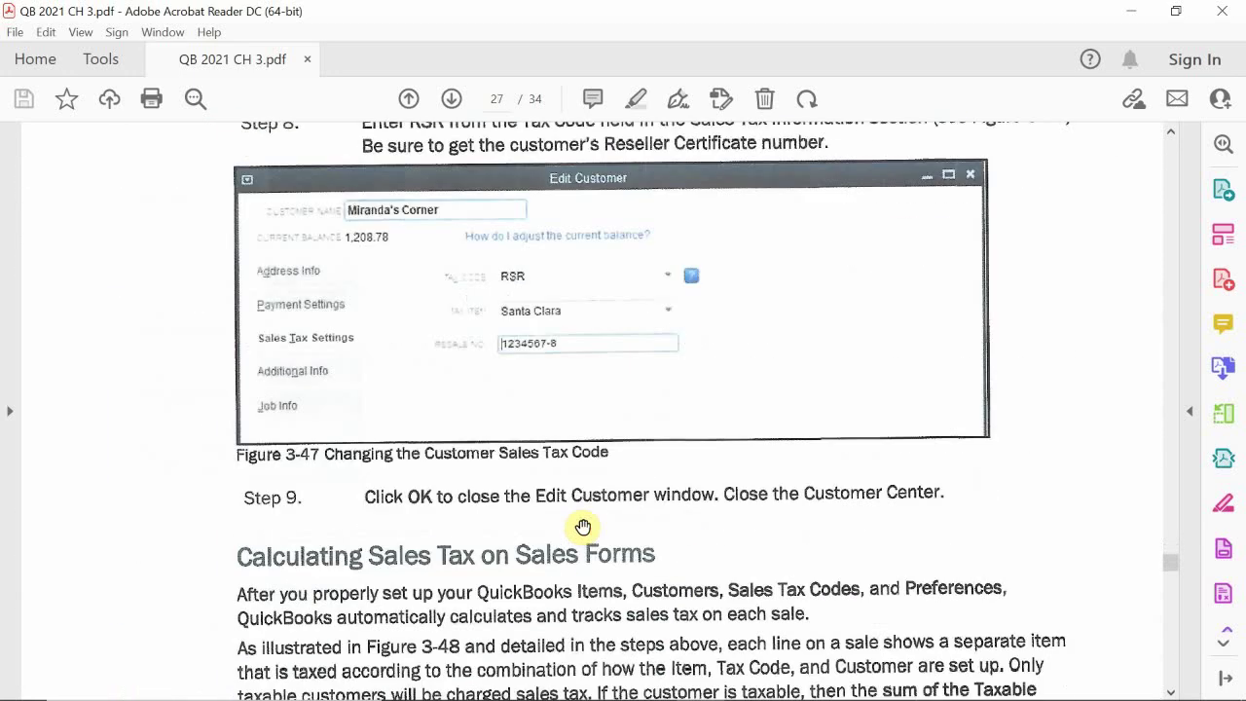
pyautogui.scroll(-20, 583, 526)
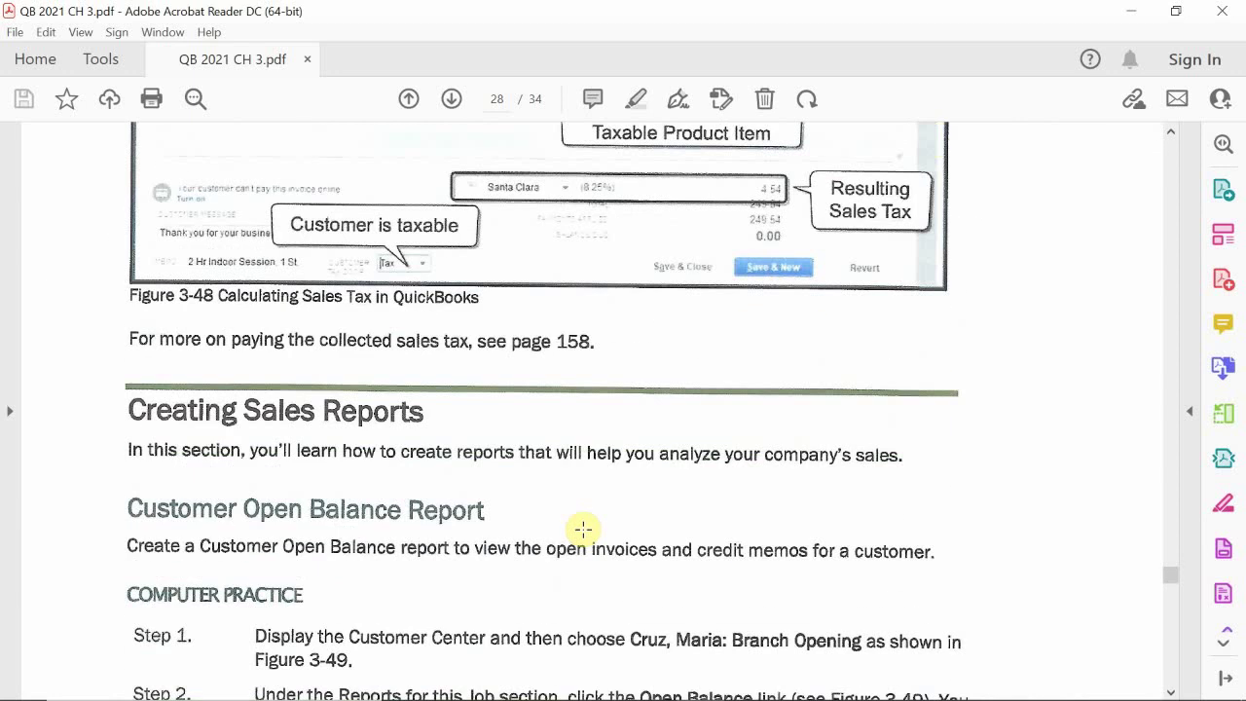
# Review the Customer Open Balance, Sales by Customer Summary and Sales by Item report exercises, continuing to the Review Questions.
pyautogui.scroll(-5, 583, 529)
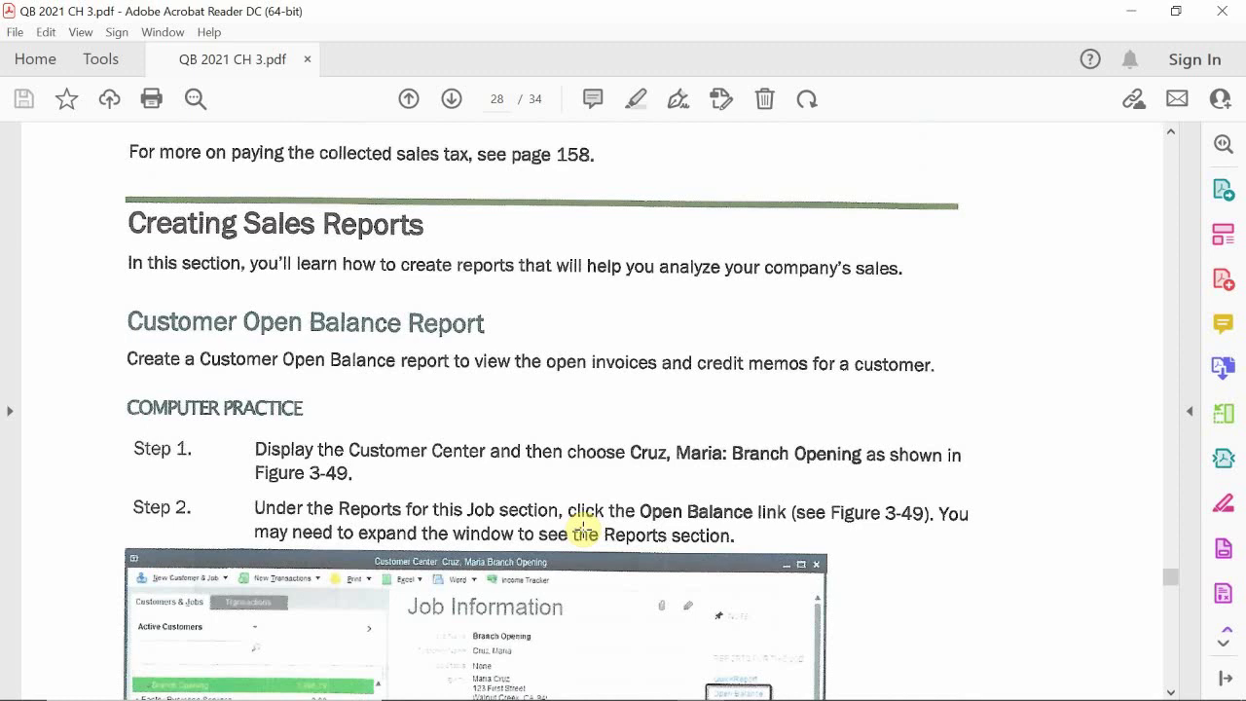
pyautogui.scroll(-2, 361, 341)
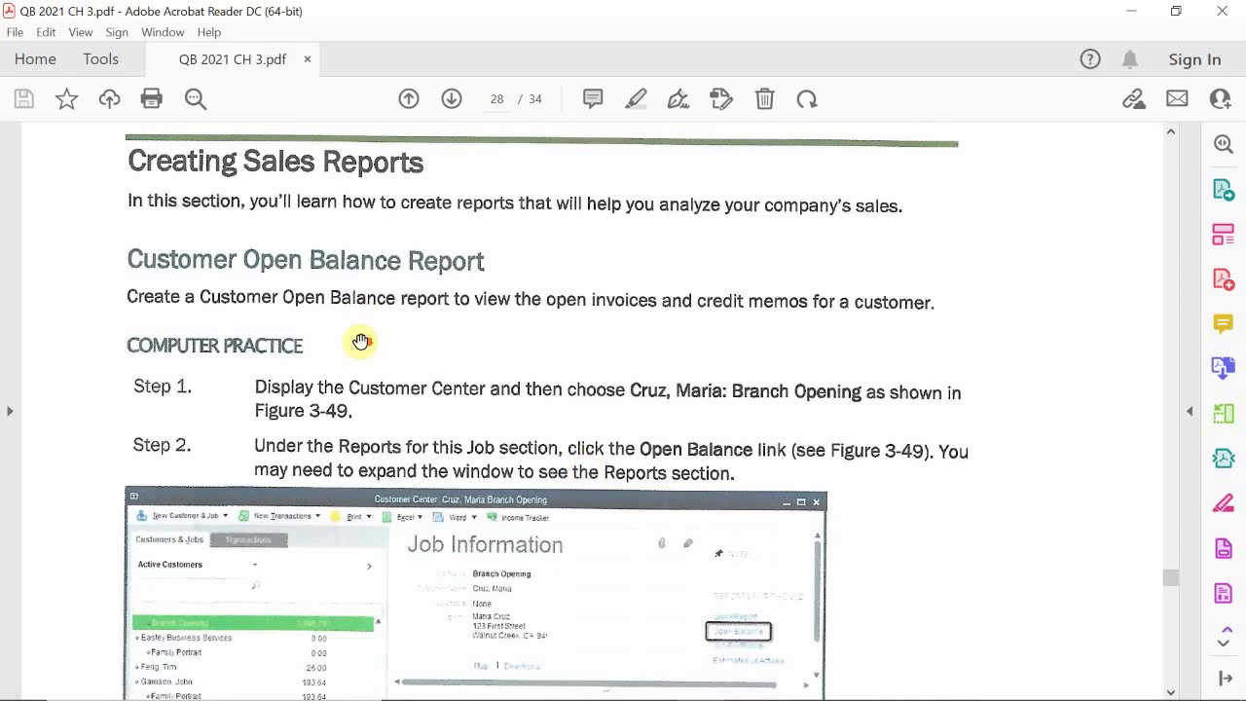
pyautogui.scroll(-20, 361, 341)
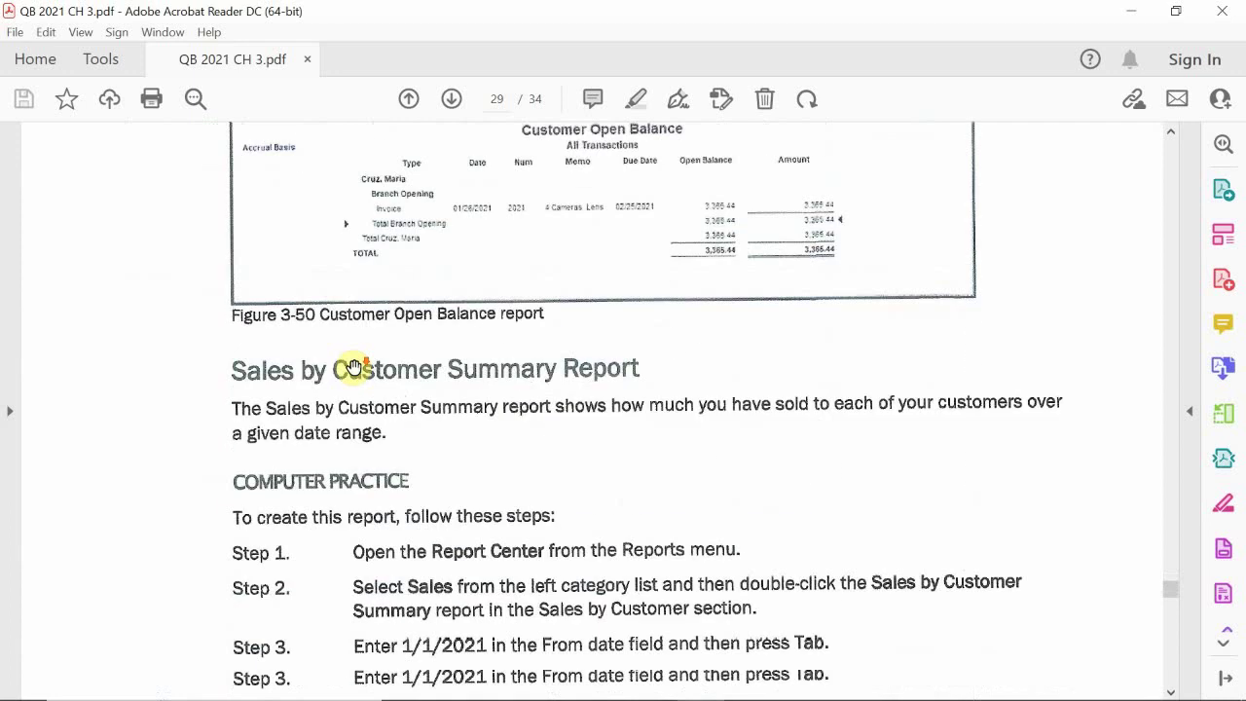
pyautogui.scroll(-10, 352, 367)
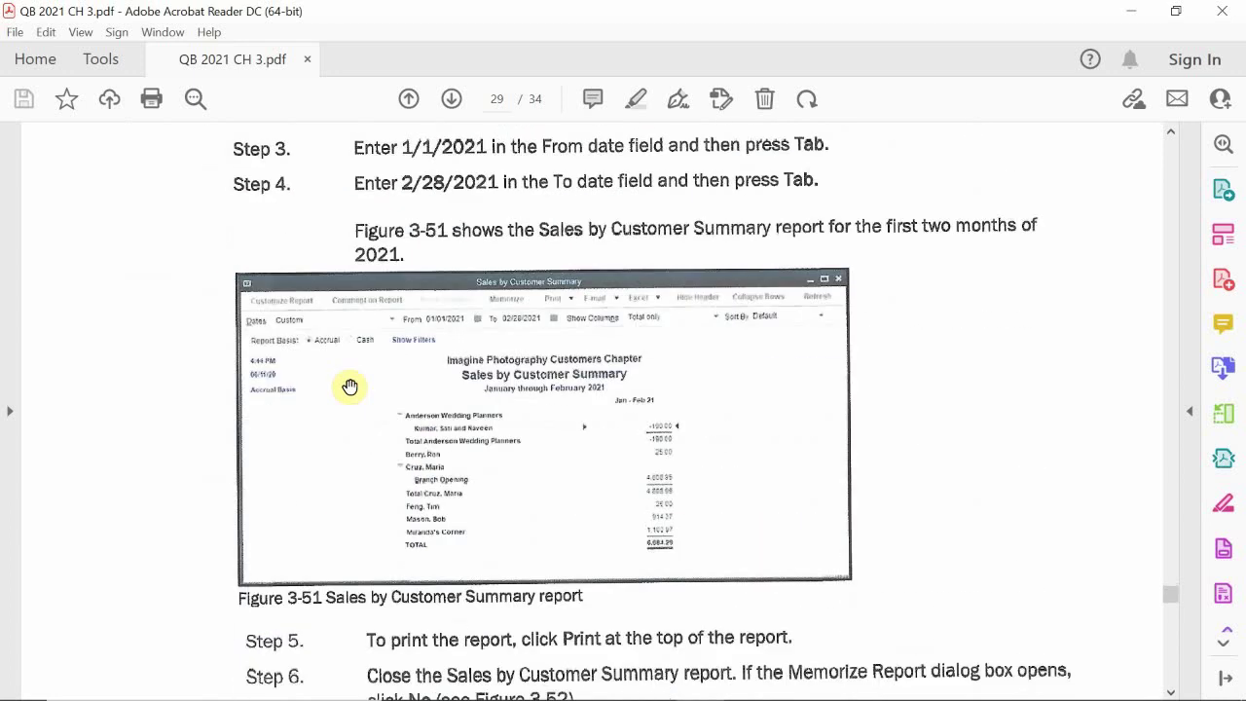
pyautogui.scroll(-15, 350, 387)
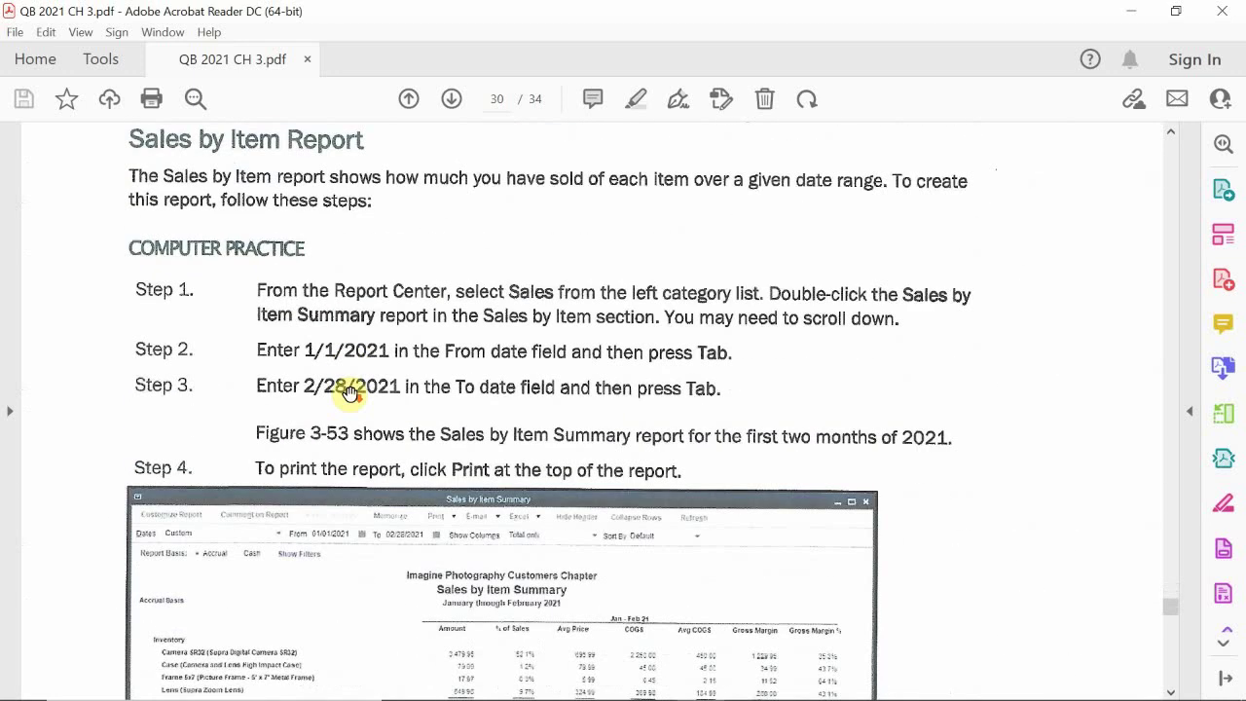
pyautogui.scroll(-12, 350, 392)
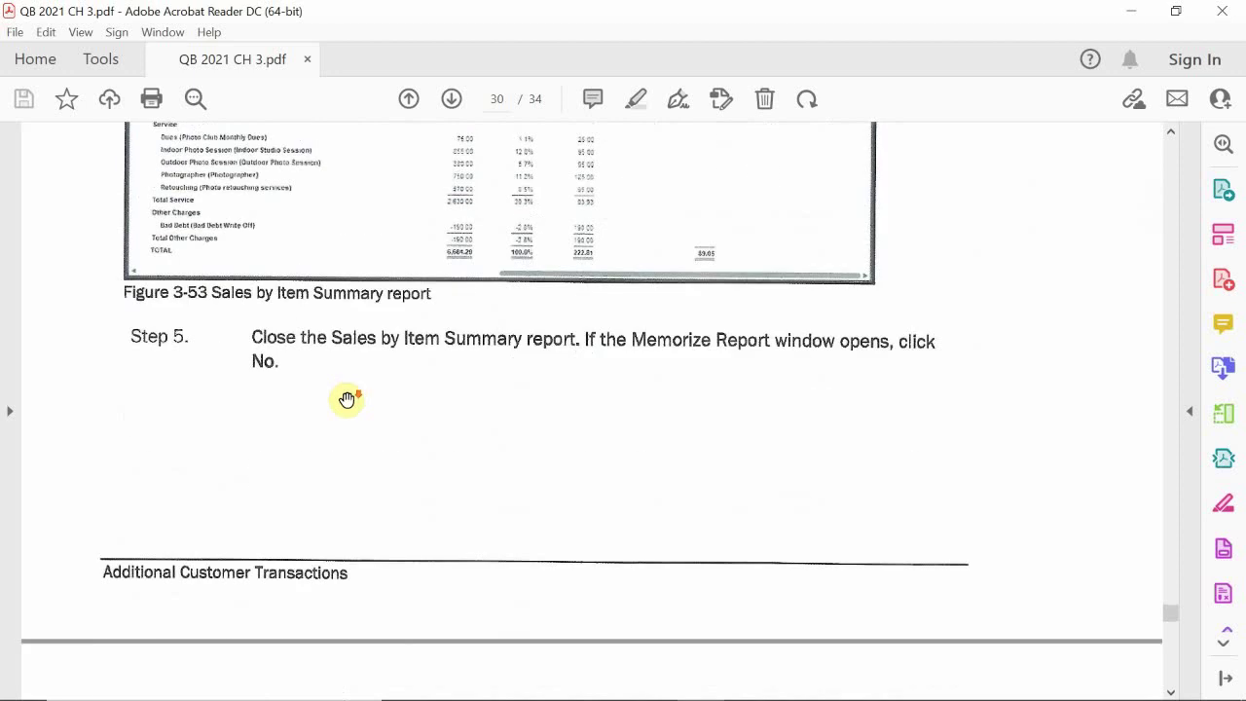
pyautogui.scroll(-10, 347, 399)
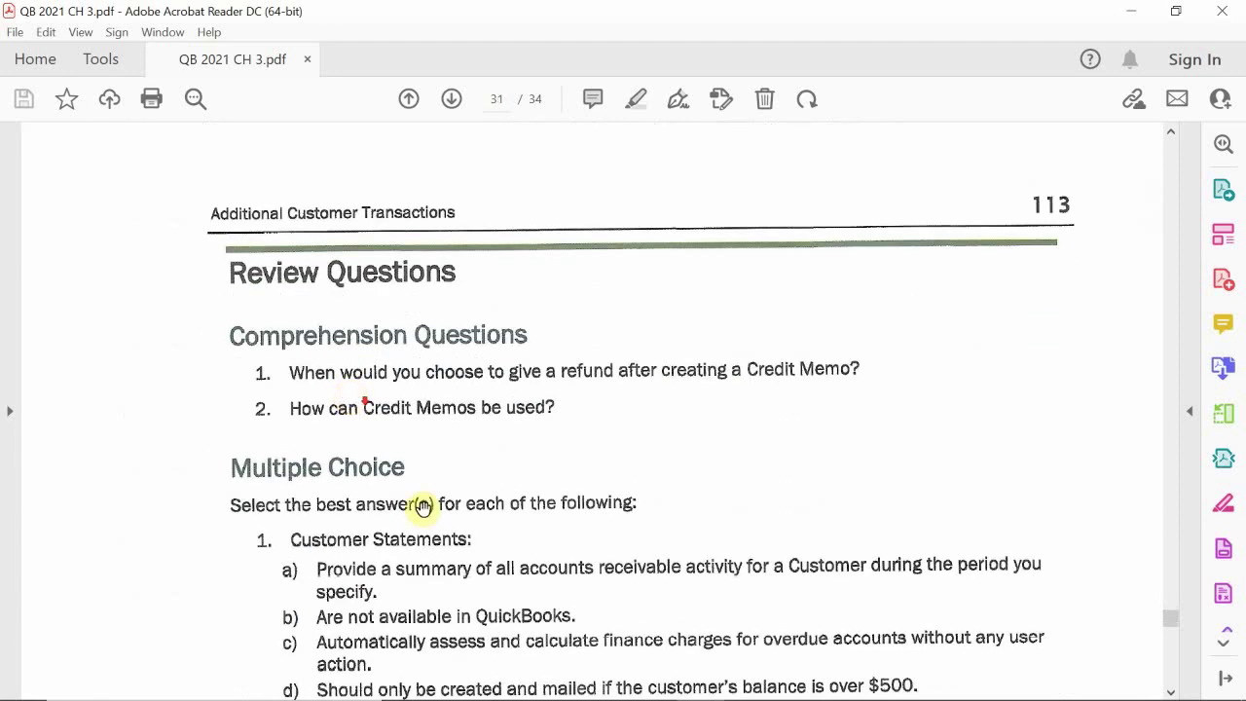
pyautogui.scroll(-1, 423, 507)
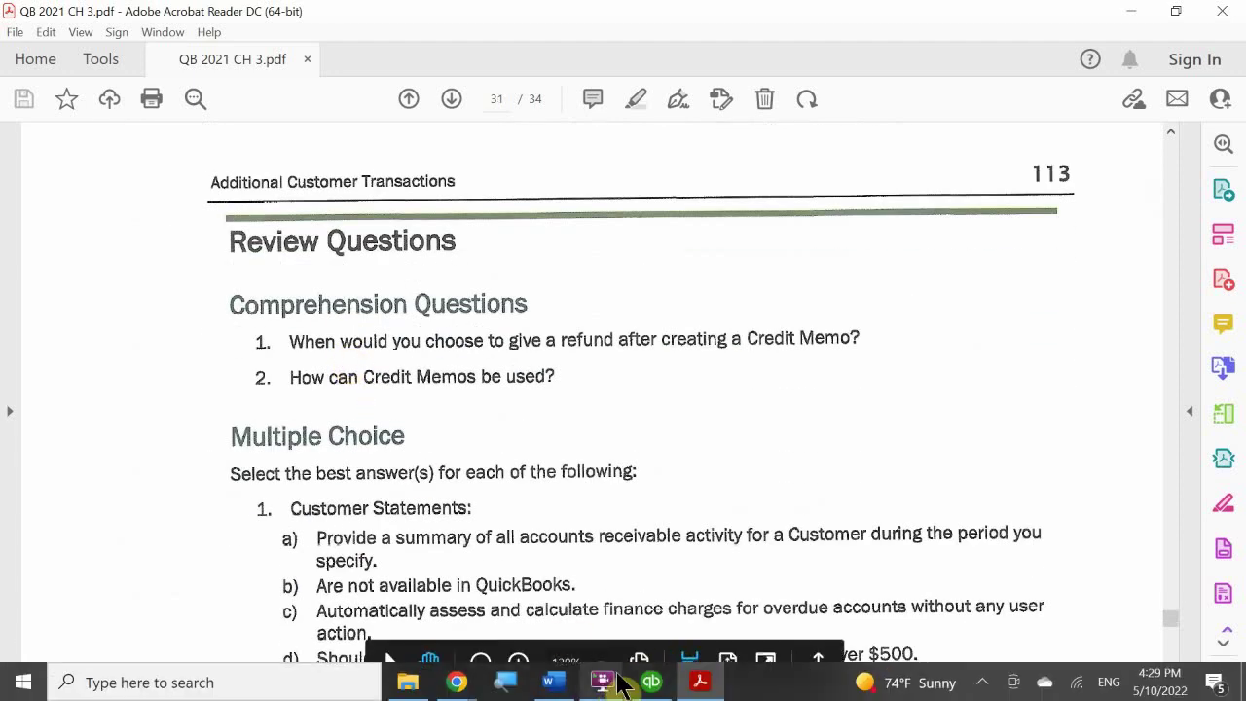
# Switch to QuickBooks and look over the available report categories, including Sales.
pyautogui.click(651, 681)
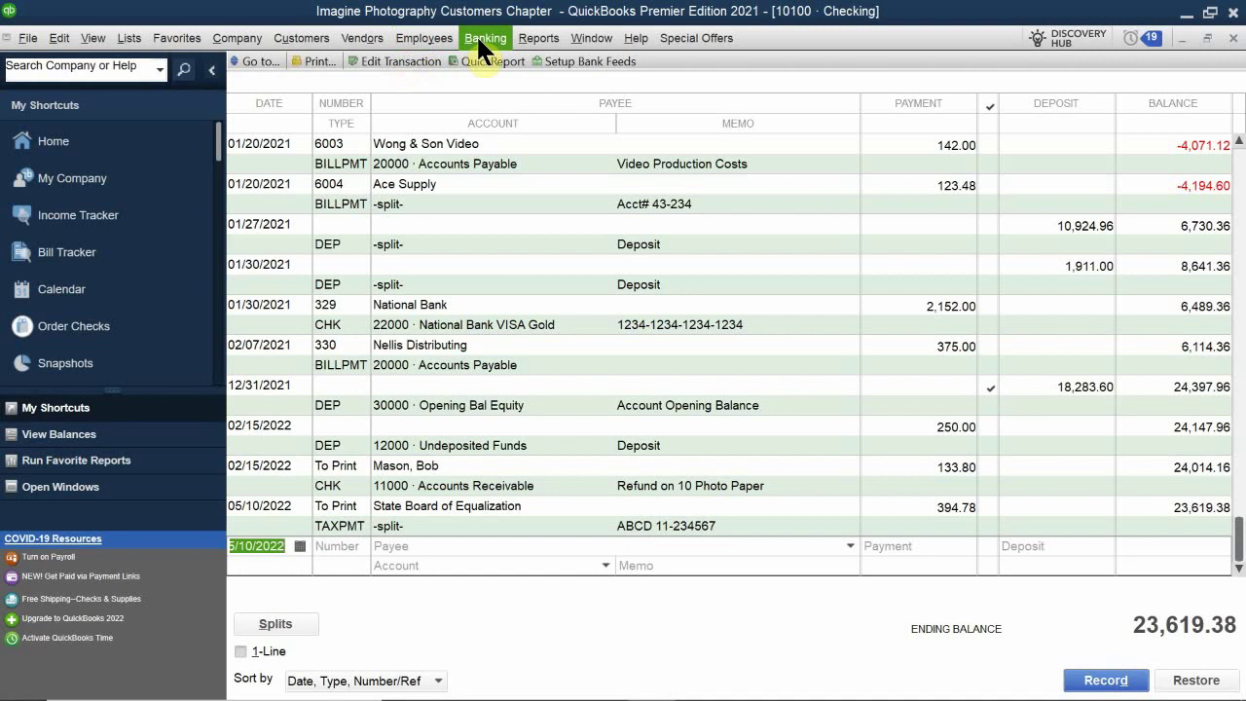
pyautogui.click(538, 39)
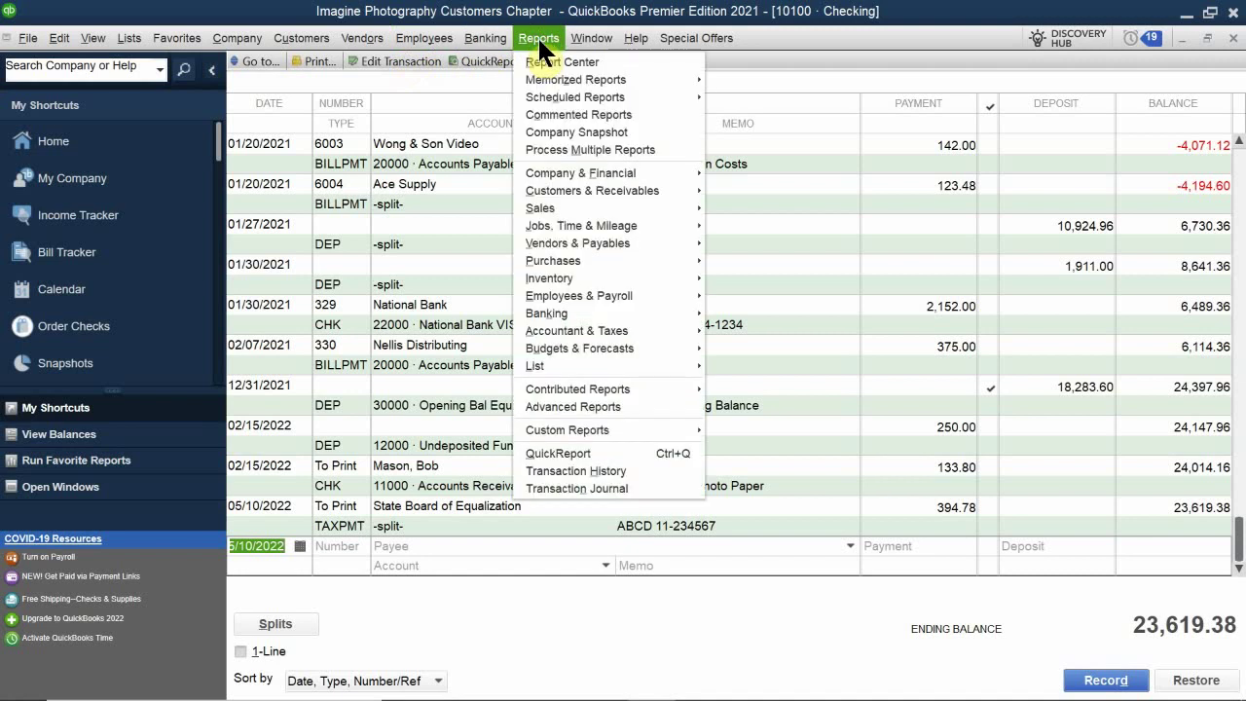
pyautogui.moveTo(574, 211)
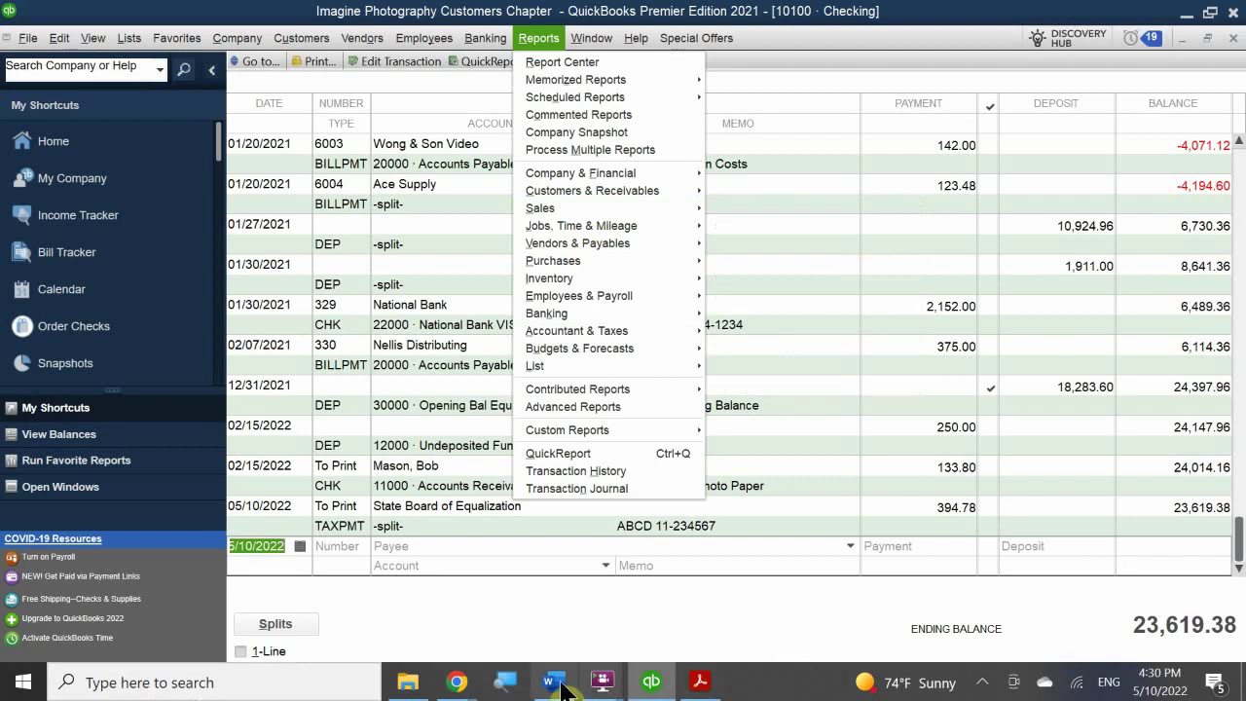
# Switch back to the chapter PDF in Acrobat Reader and read the comprehension and multiple choice review questions.
pyautogui.click(699, 682)
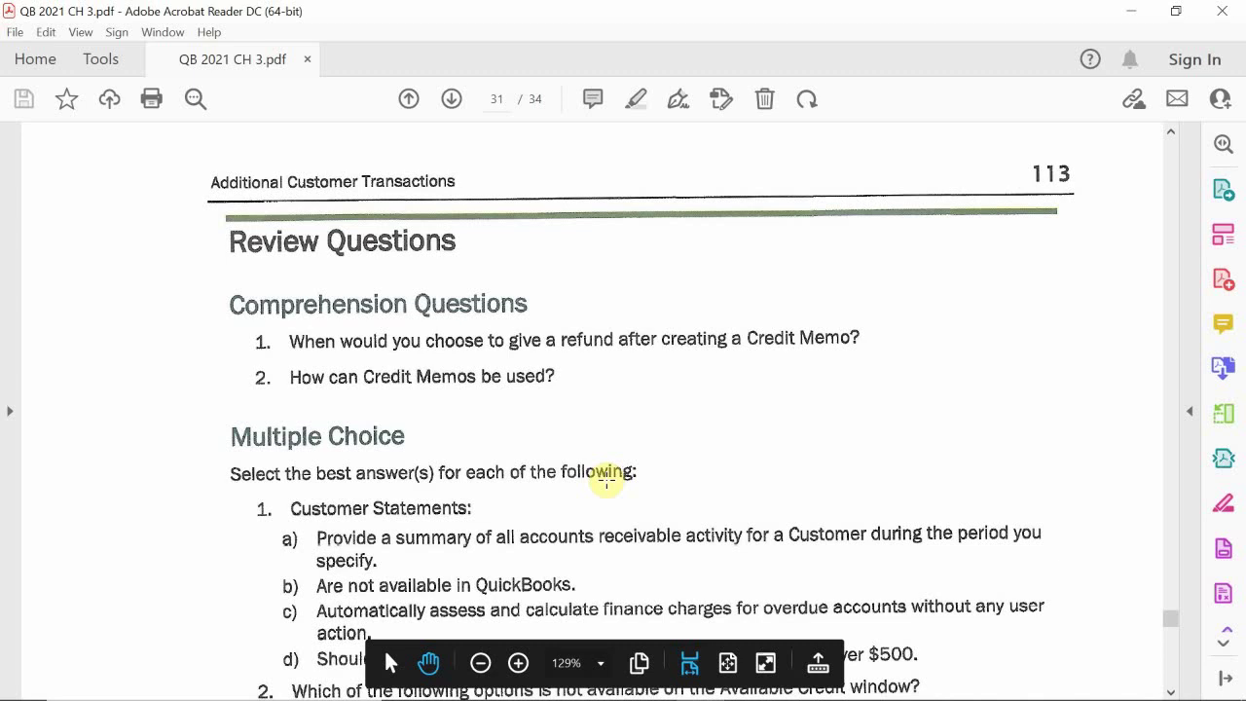
pyautogui.scroll(-4, 606, 479)
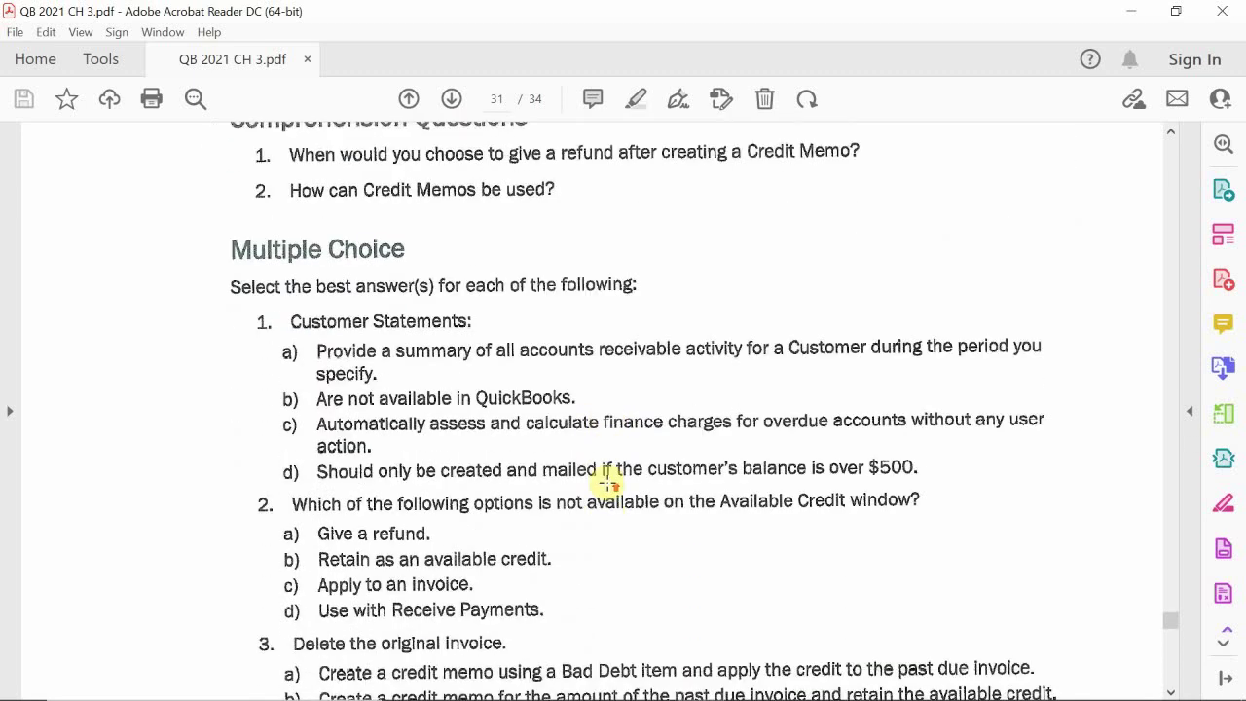
pyautogui.scroll(2, 606, 481)
pyautogui.scroll(-1, 605, 481)
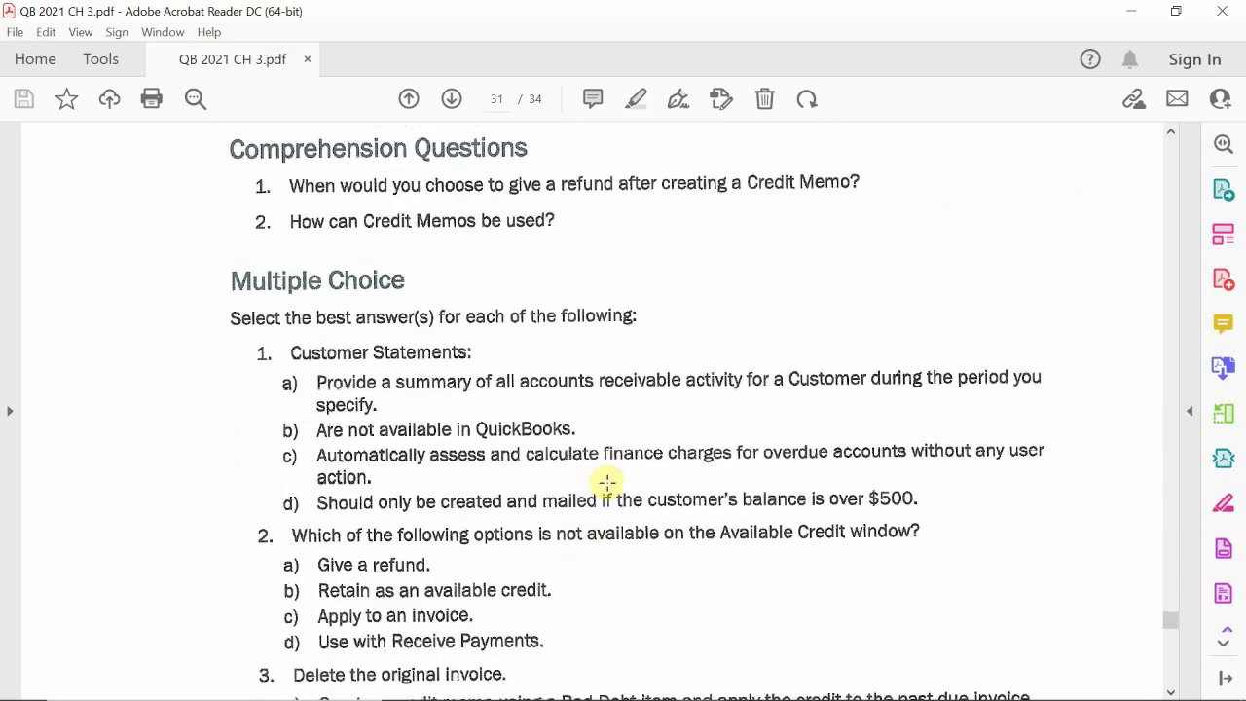
pyautogui.scroll(-2, 605, 481)
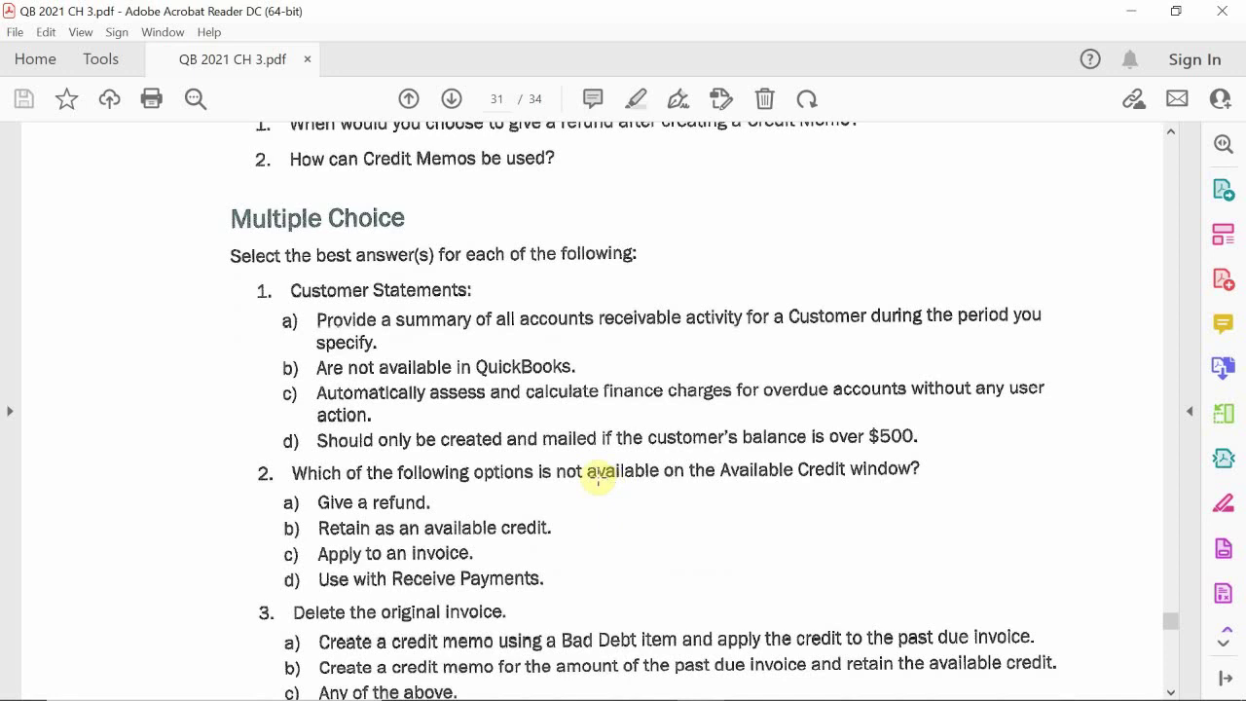
# Read multiple choice questions 1 through 7 in the chapter's review questions, from Customer Statements to the minimum Finance Charge.
pyautogui.scroll(3, 605, 481)
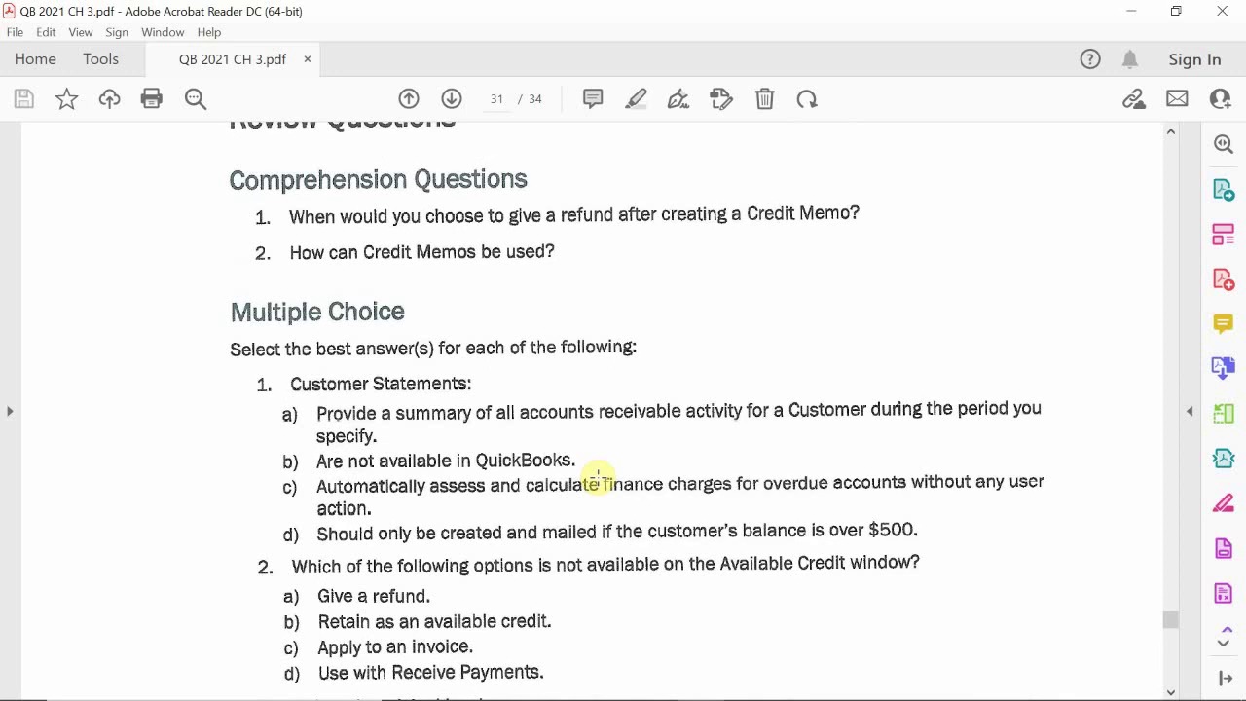
pyautogui.scroll(-1, 598, 477)
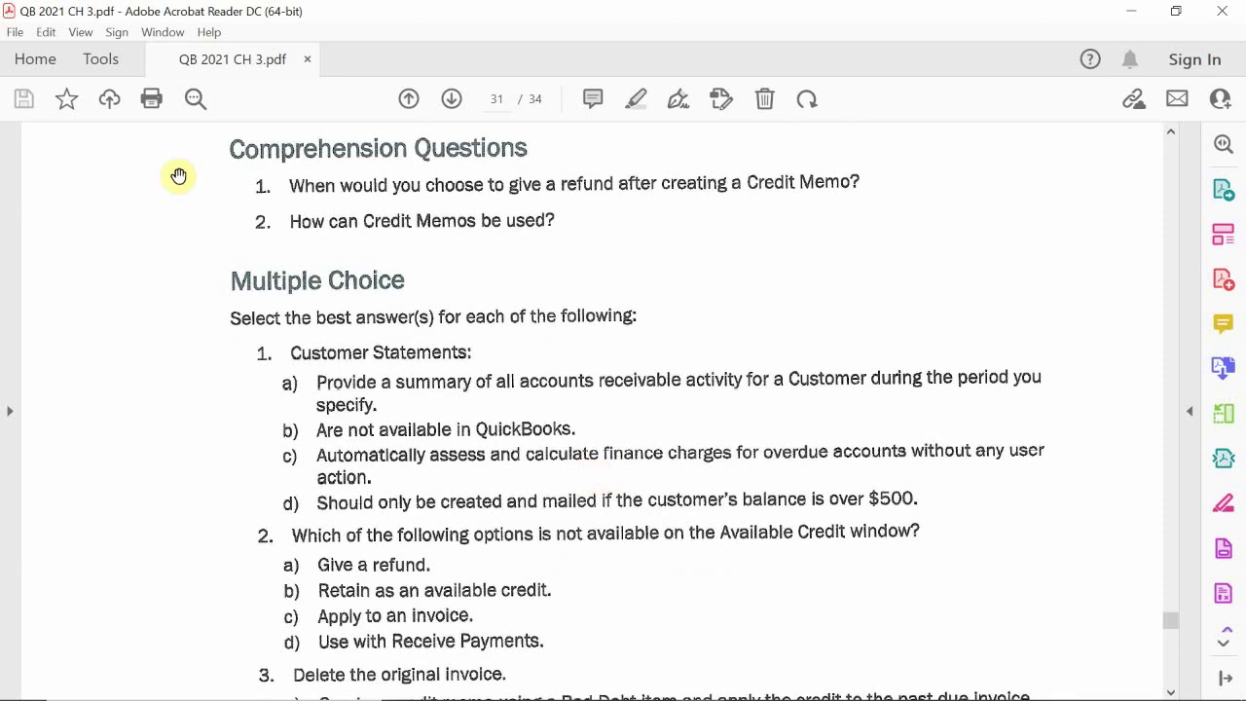
pyautogui.scroll(-3, 253, 443)
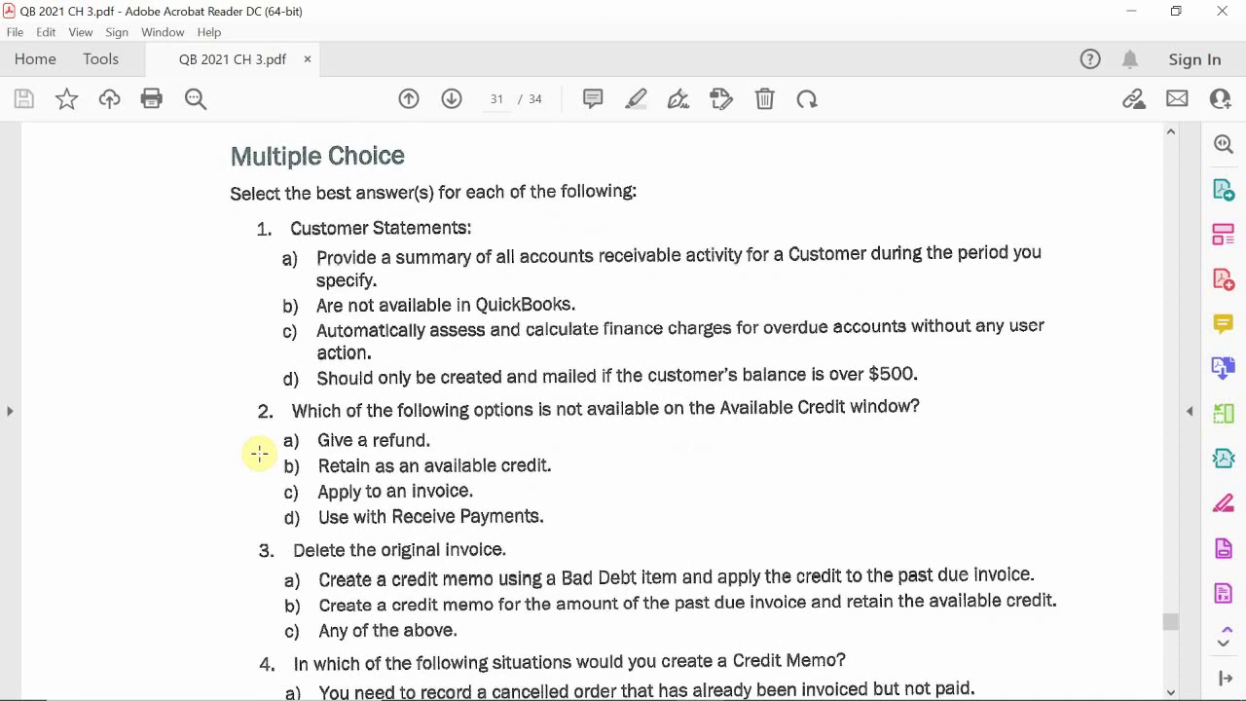
pyautogui.scroll(-3, 255, 467)
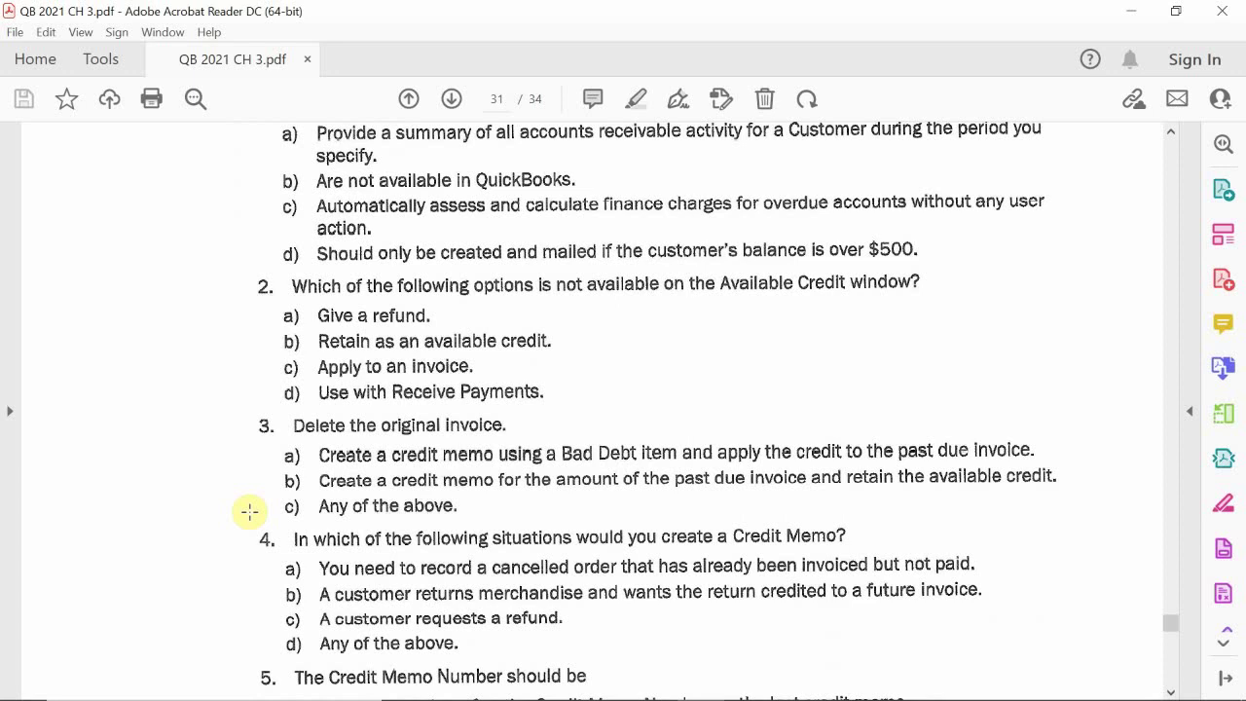
pyautogui.scroll(-1, 221, 497)
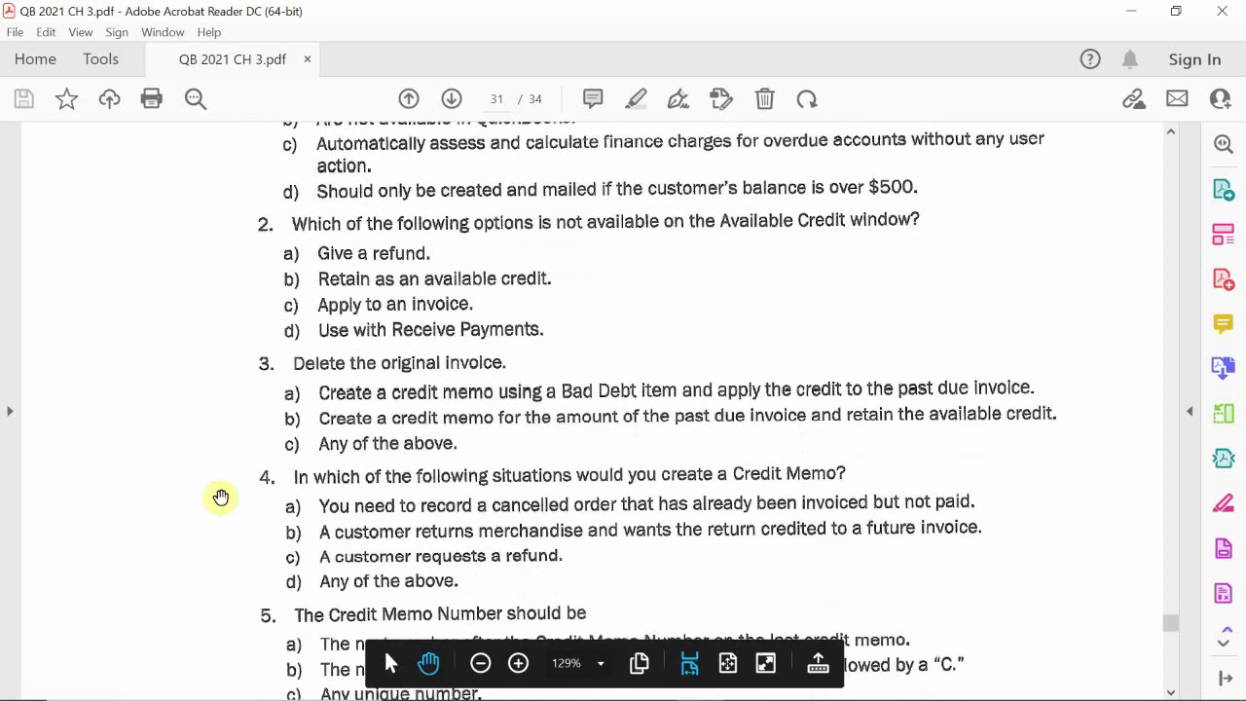
pyautogui.scroll(-1, 268, 501)
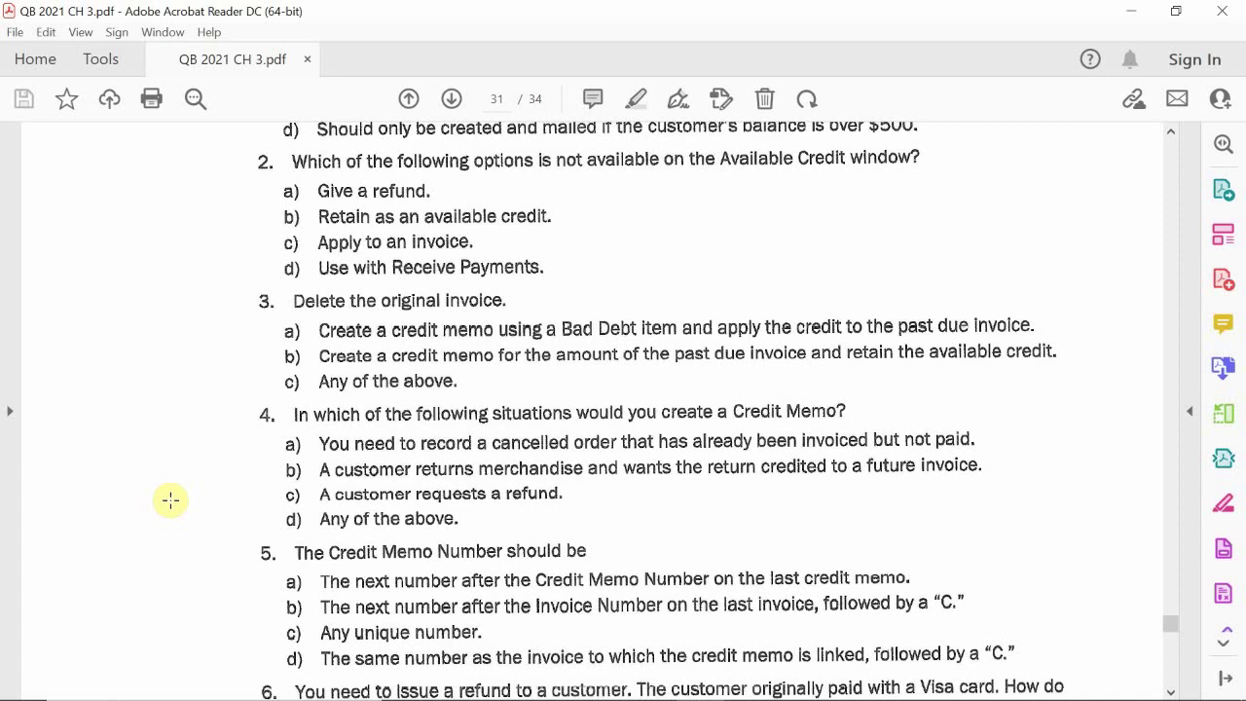
pyautogui.scroll(-3, 170, 500)
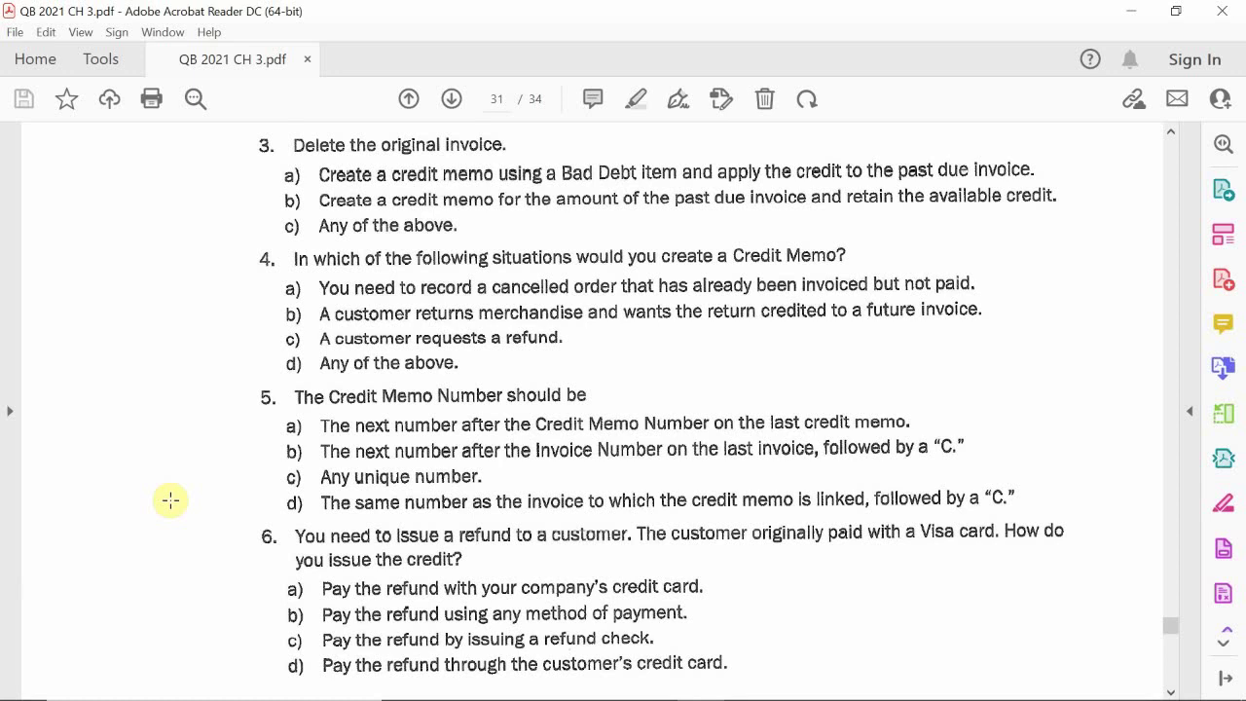
pyautogui.scroll(-2, 170, 501)
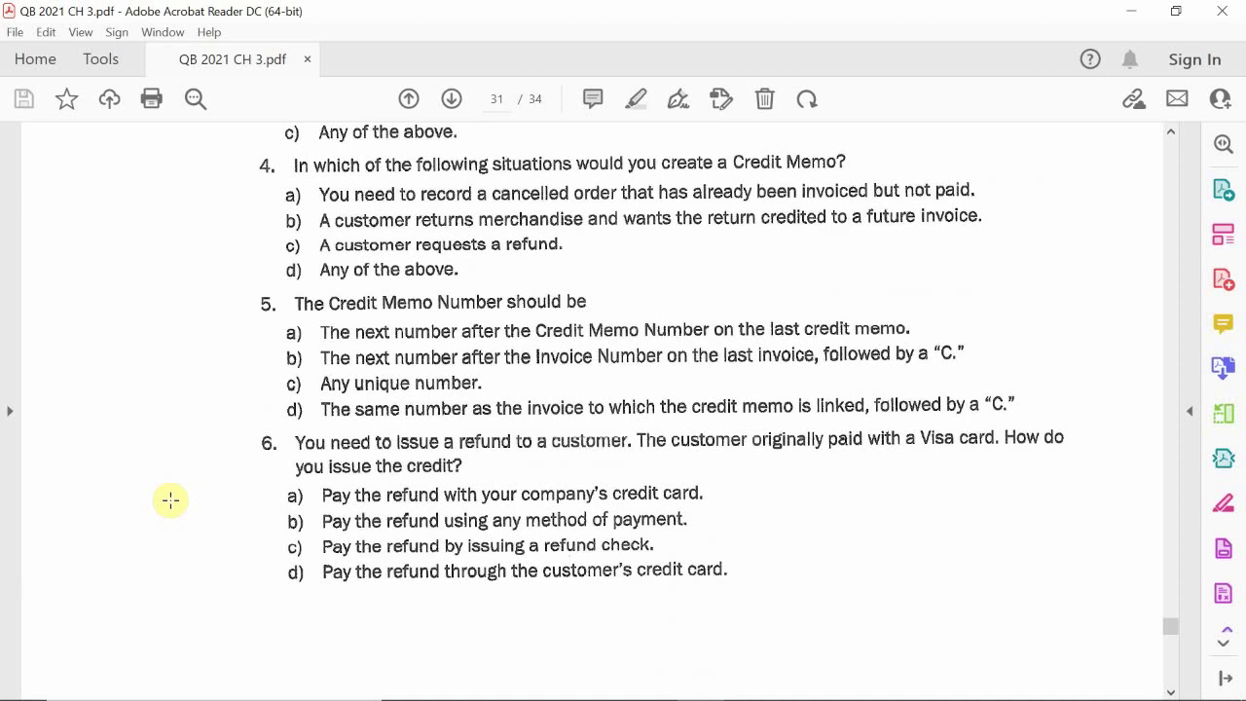
pyautogui.scroll(-10, 181, 520)
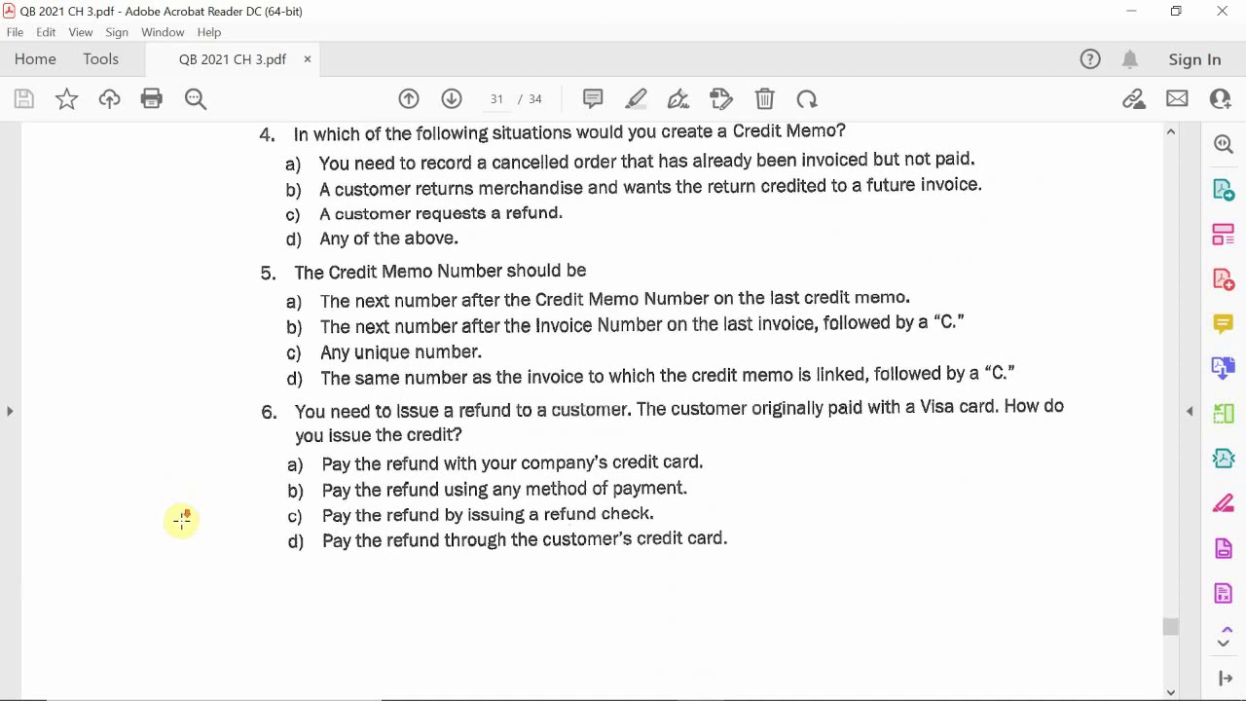
pyautogui.scroll(-3, 196, 547)
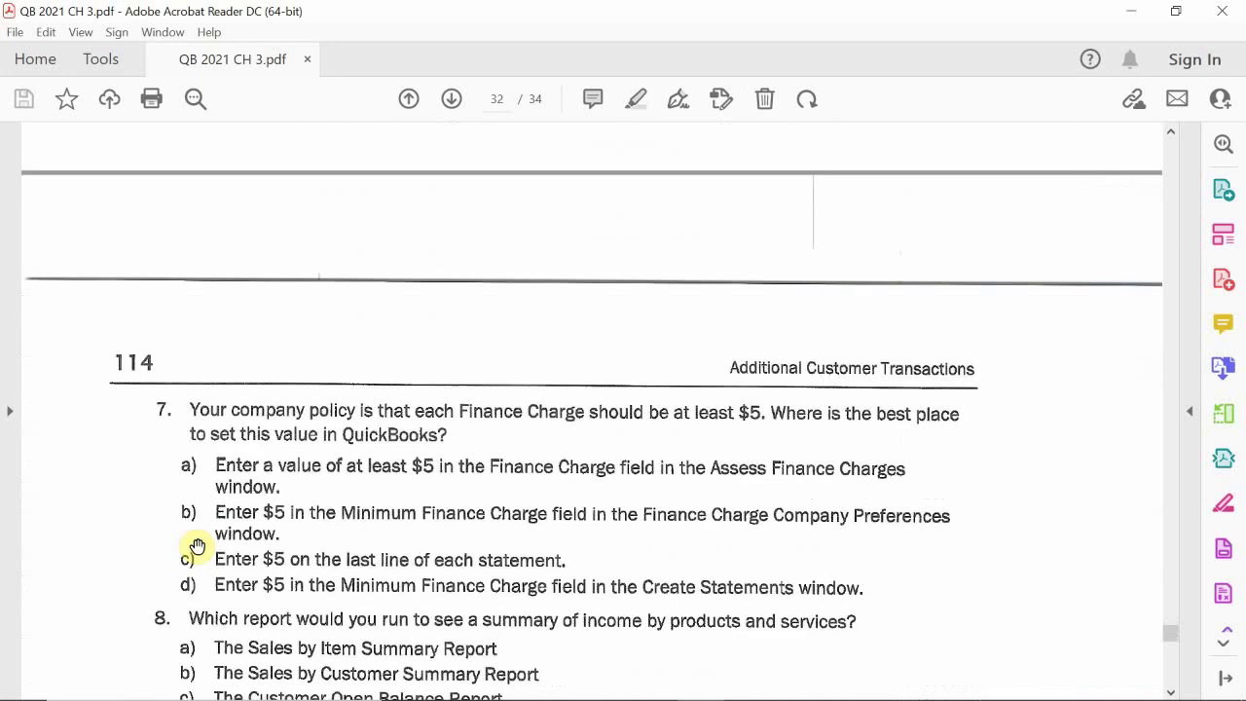
pyautogui.scroll(-1, 166, 517)
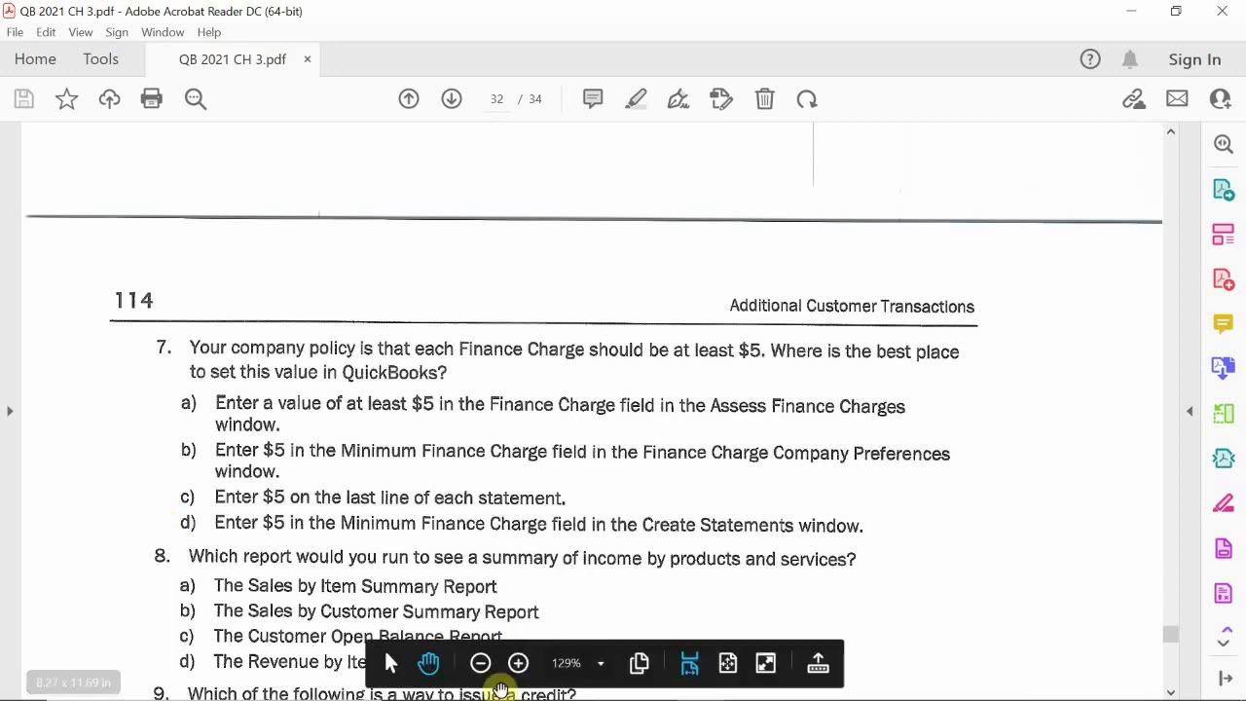
# Switch to QuickBooks, close the Checking register, and open Assess Finance Charges from Statements to examine the Branch Opening job's finance charge.
pyautogui.moveTo(574, 693)
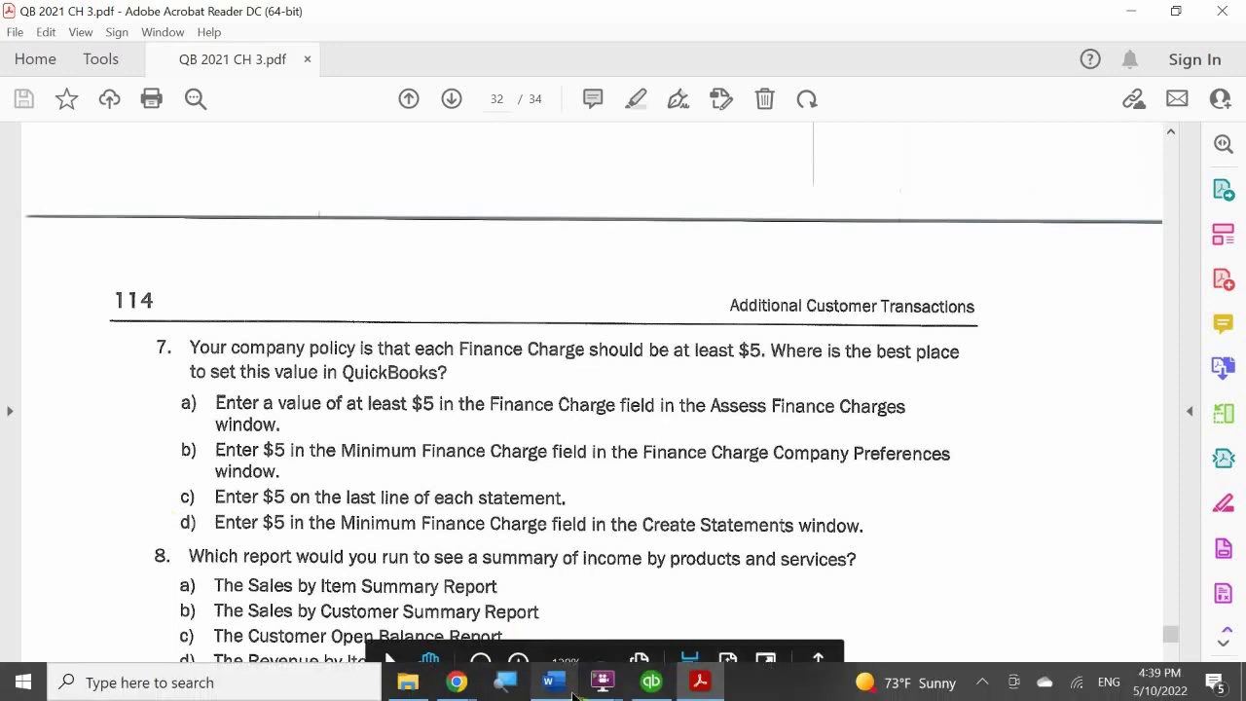
pyautogui.click(652, 681)
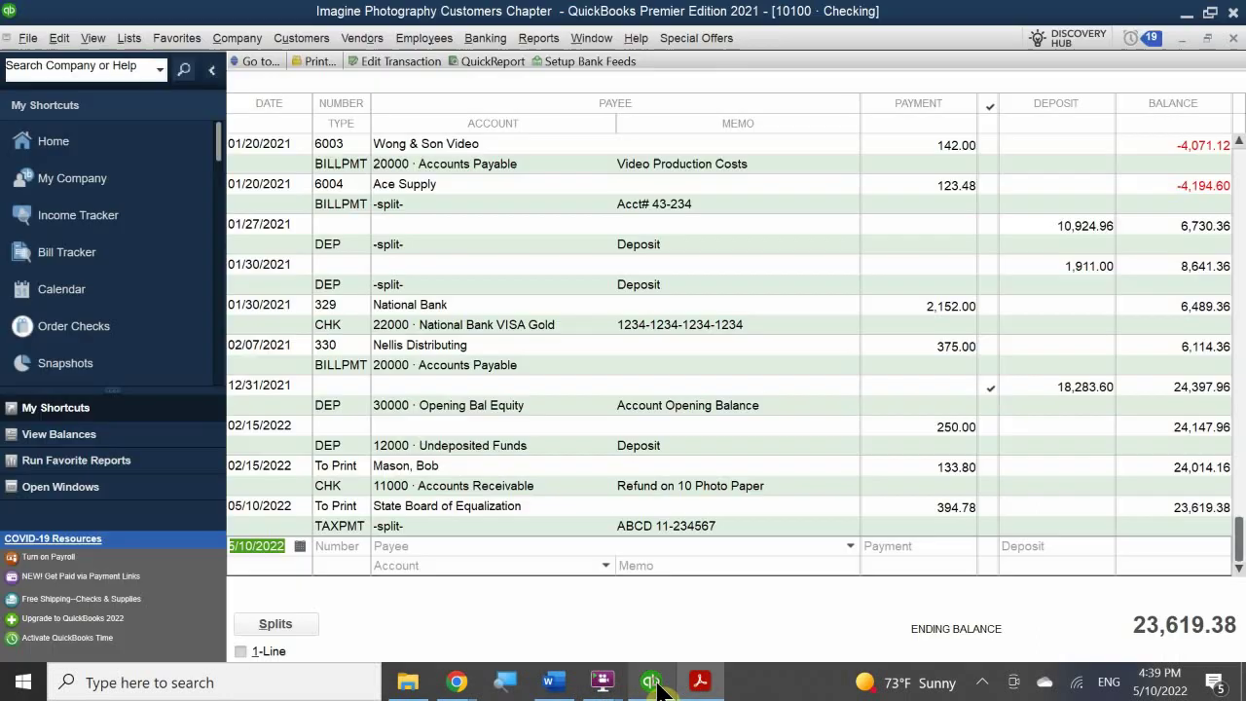
pyautogui.click(1234, 39)
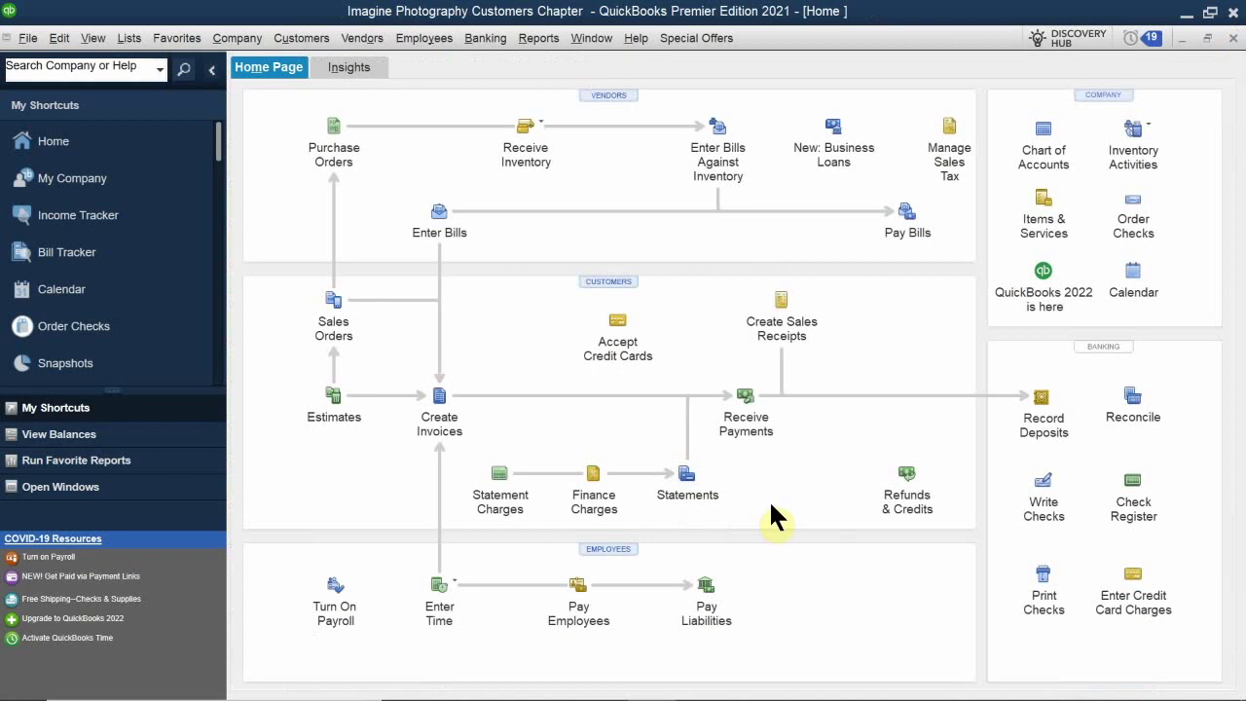
pyautogui.click(678, 531)
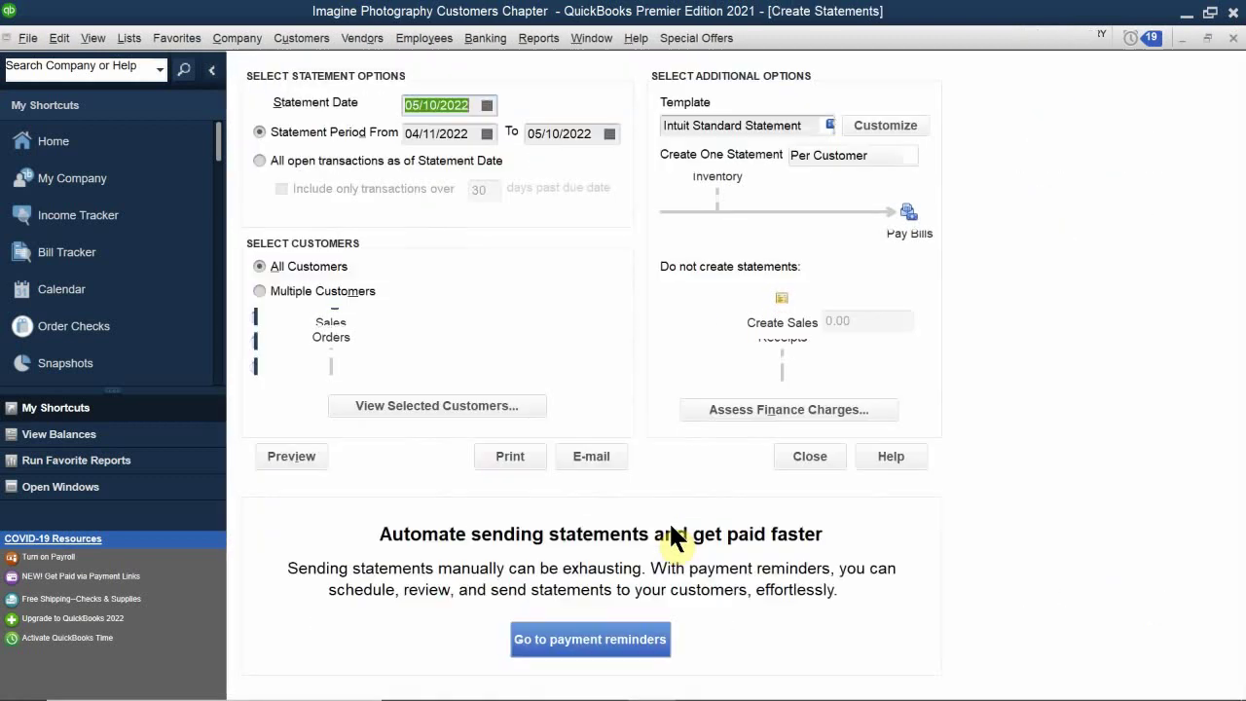
pyautogui.click(784, 409)
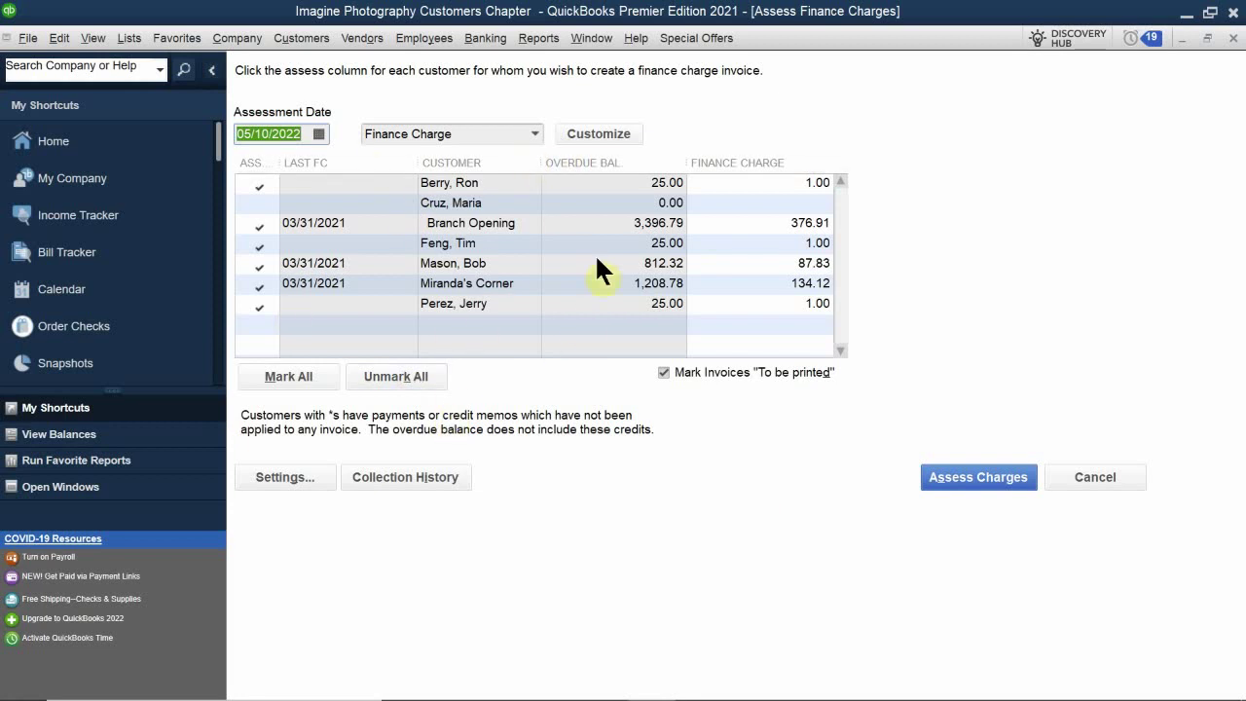
pyautogui.click(757, 227)
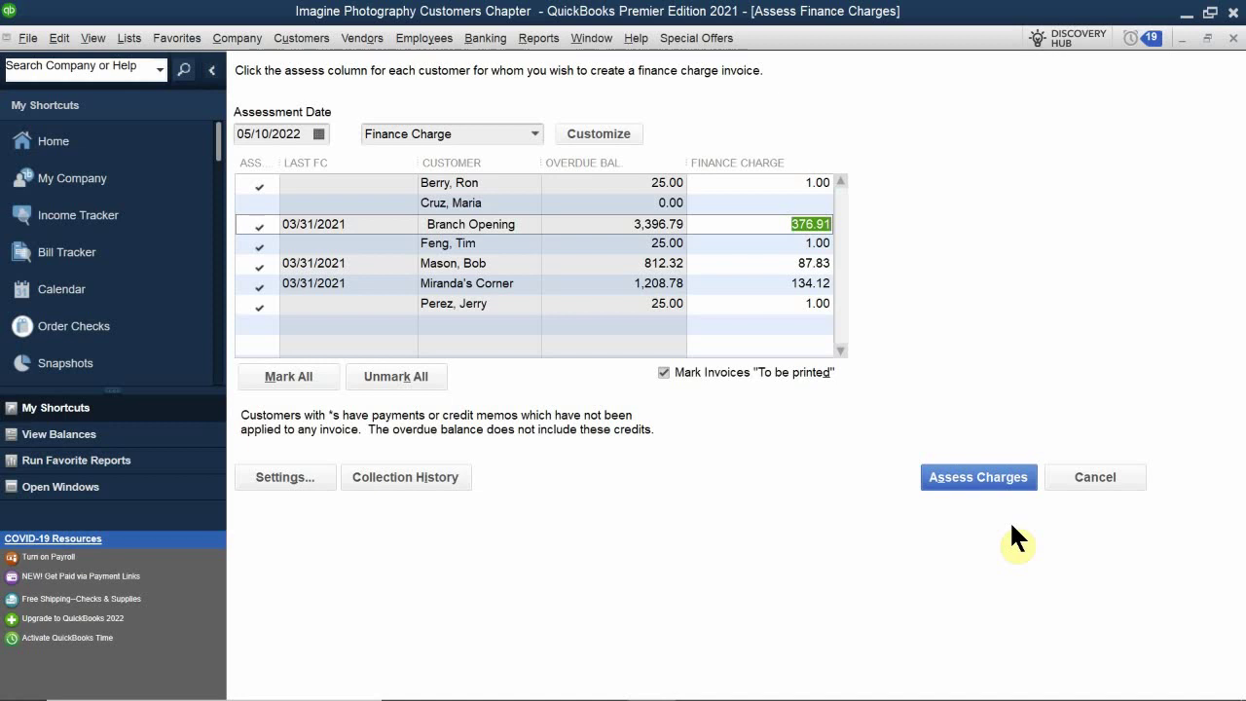
# Open the Finance Charge company preferences to examine the Minimum Finance Charge setting.
pyautogui.click(59, 38)
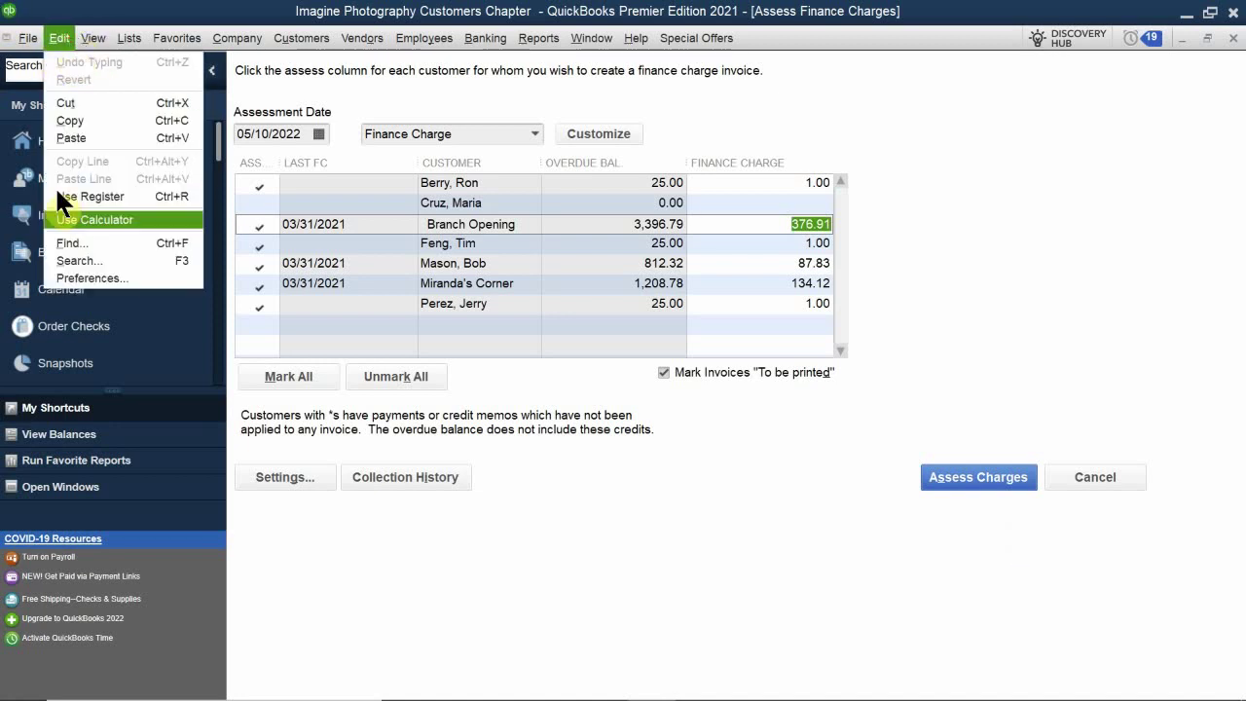
pyautogui.click(73, 276)
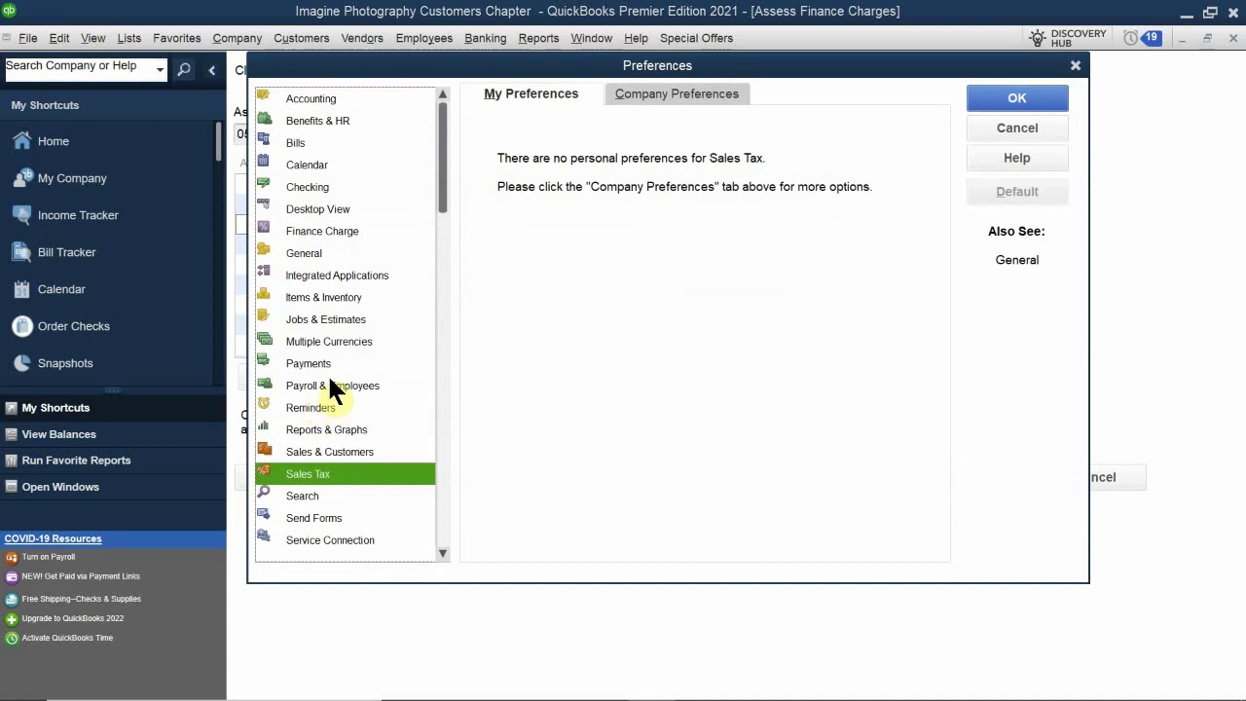
pyautogui.click(326, 232)
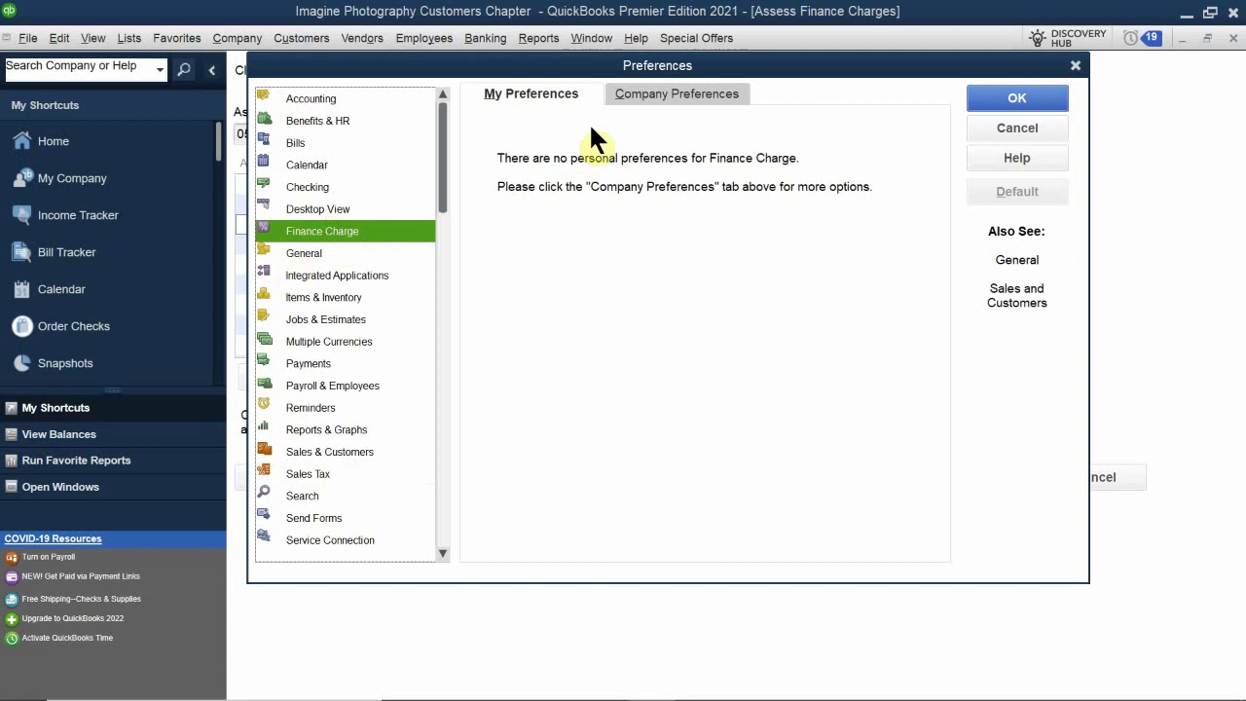
pyautogui.click(637, 87)
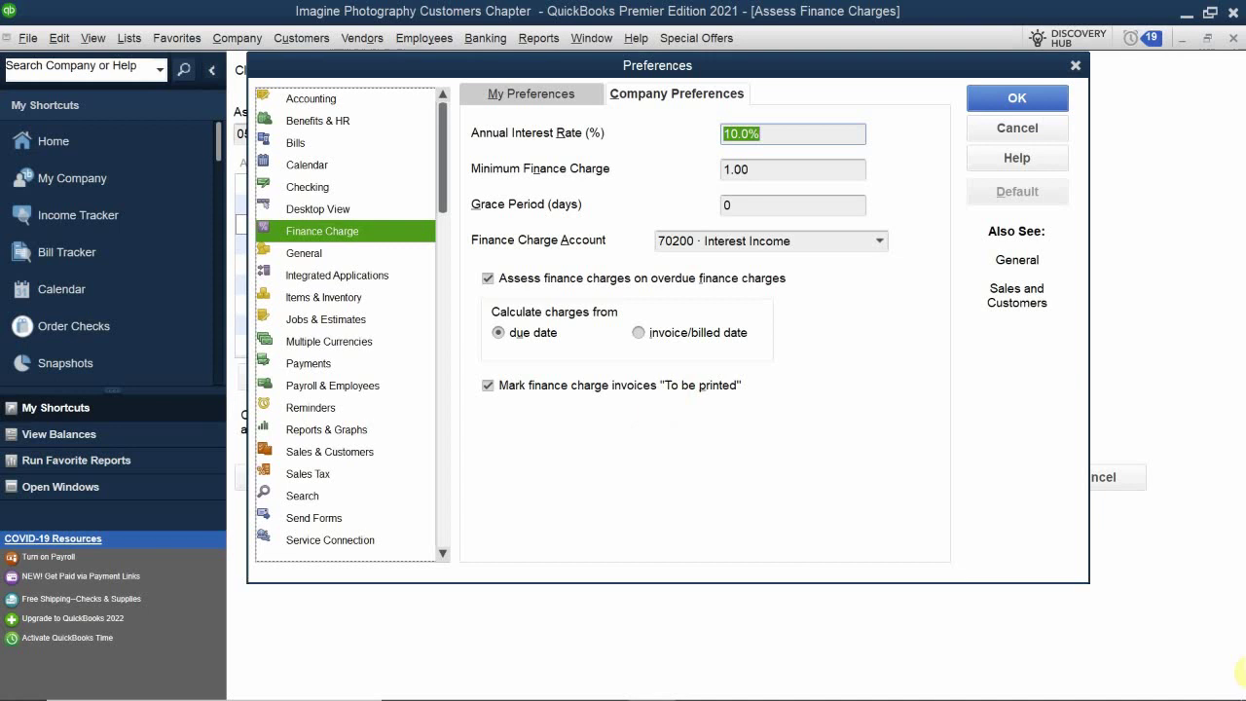
# Switch to the chapter PDF and compare question 7's answer choices with the Finance Charge preferences in QuickBooks, continuing to question 8.
pyautogui.moveTo(715, 697)
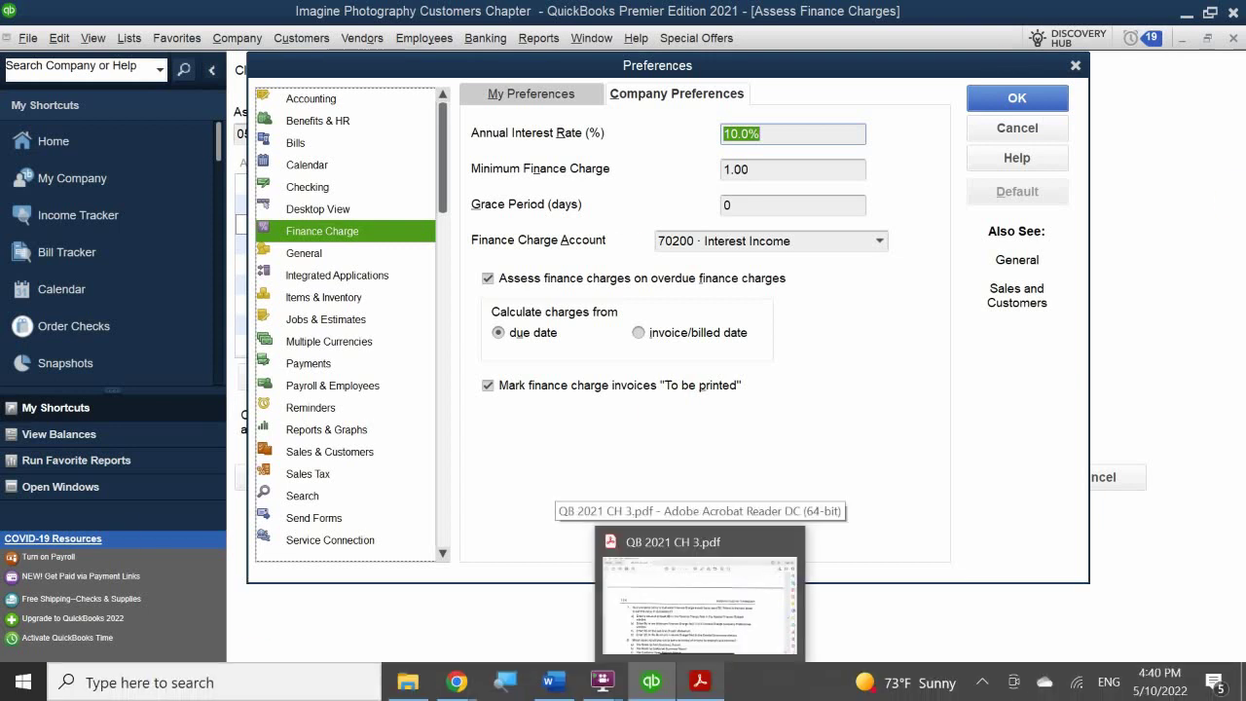
pyautogui.click(699, 684)
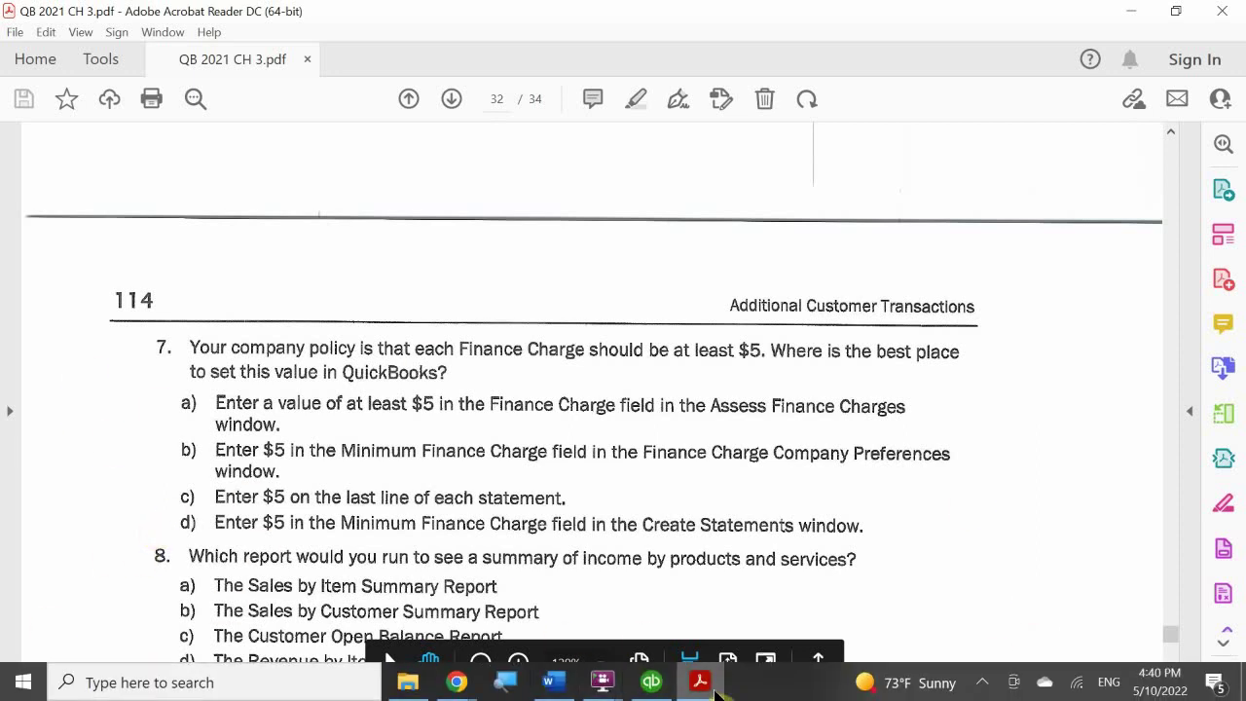
pyautogui.click(653, 683)
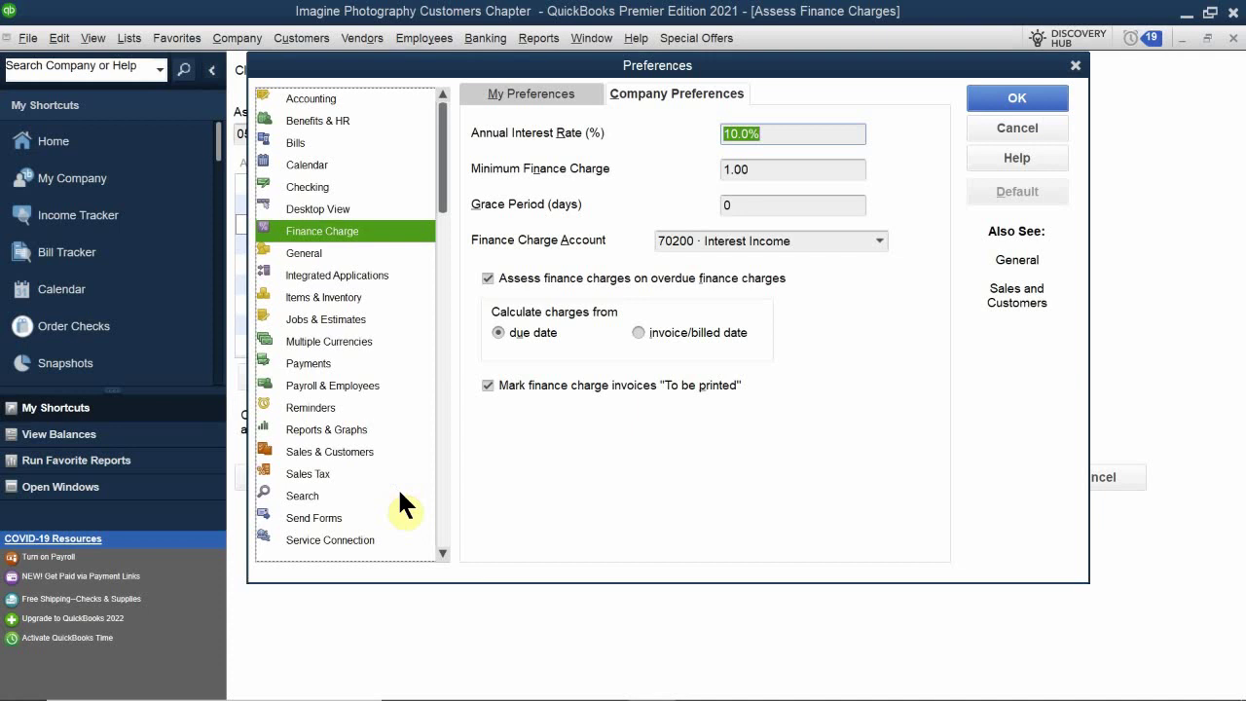
pyautogui.moveTo(638, 686)
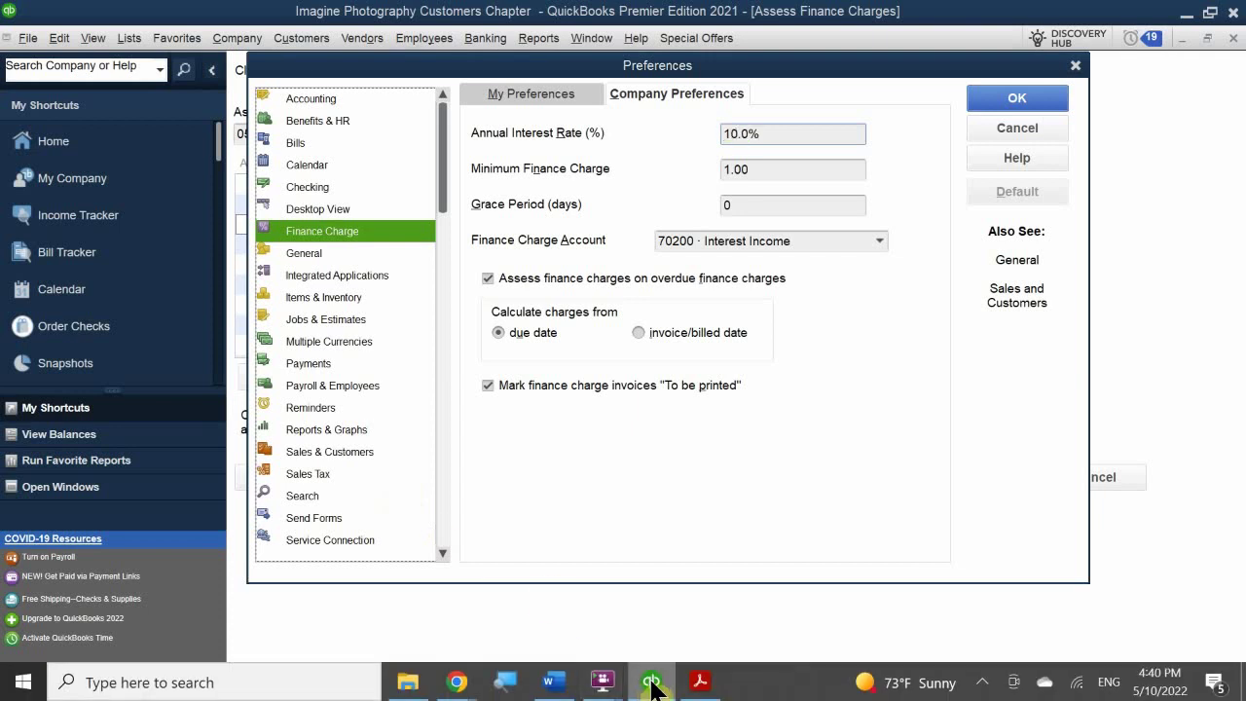
pyautogui.click(699, 682)
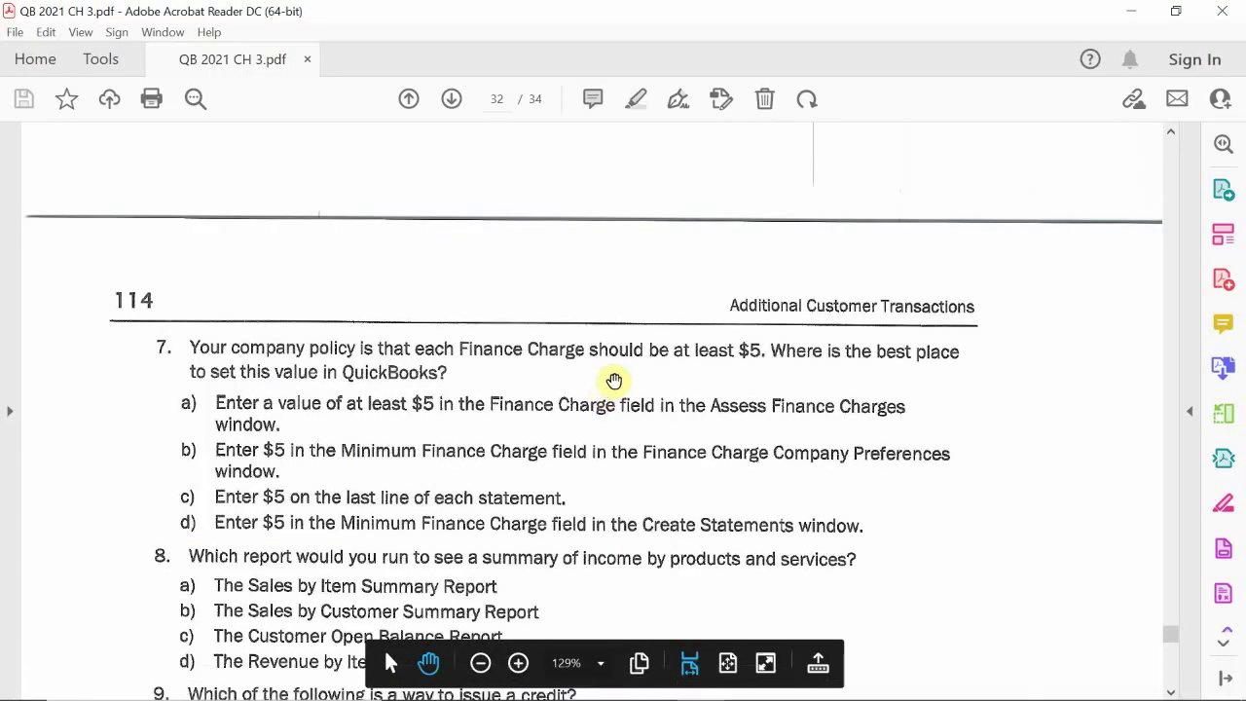
pyautogui.scroll(-3, 618, 375)
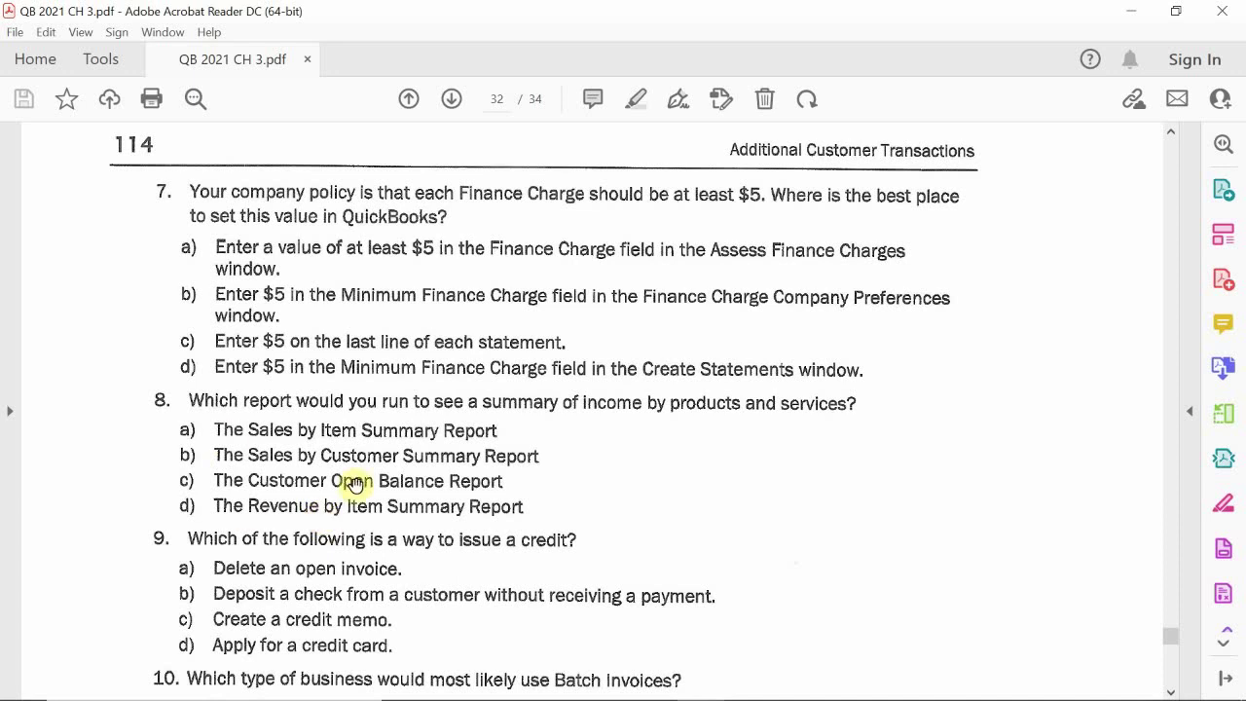
# Switch to QuickBooks, cancel the Preferences window, and look over the available Sales reports for question 8.
pyautogui.moveTo(717, 695)
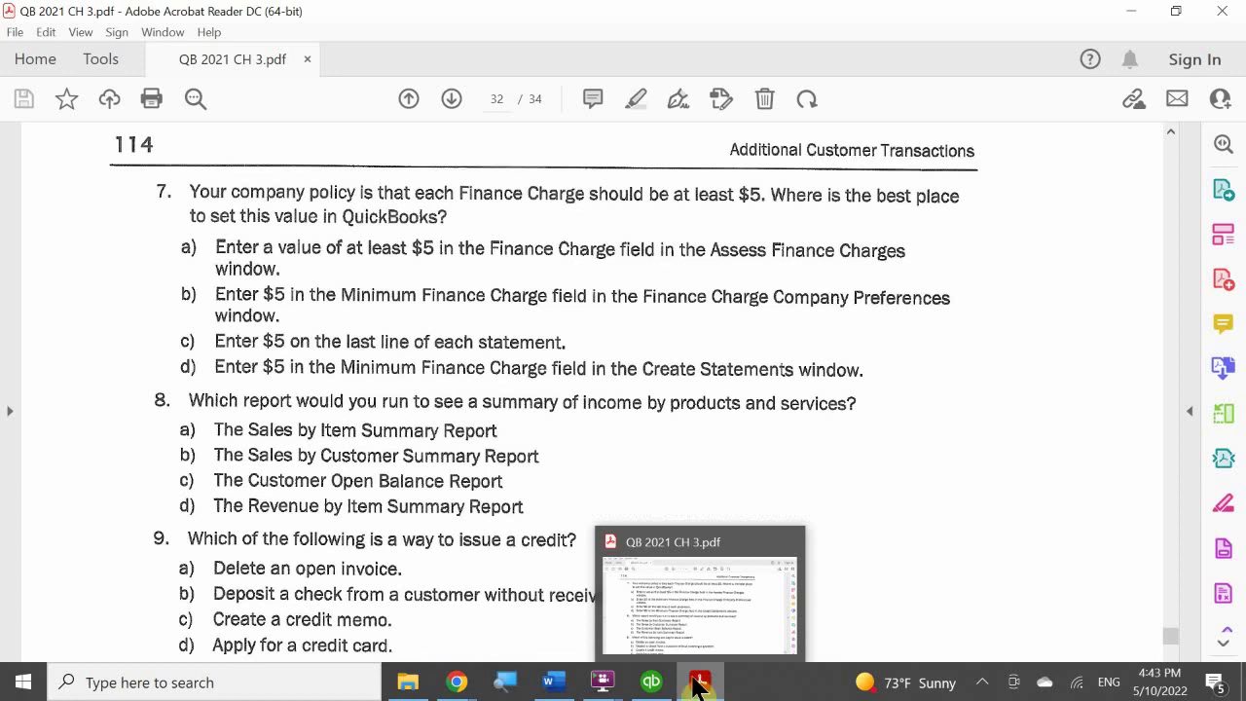
pyautogui.moveTo(652, 682)
pyautogui.click(652, 622)
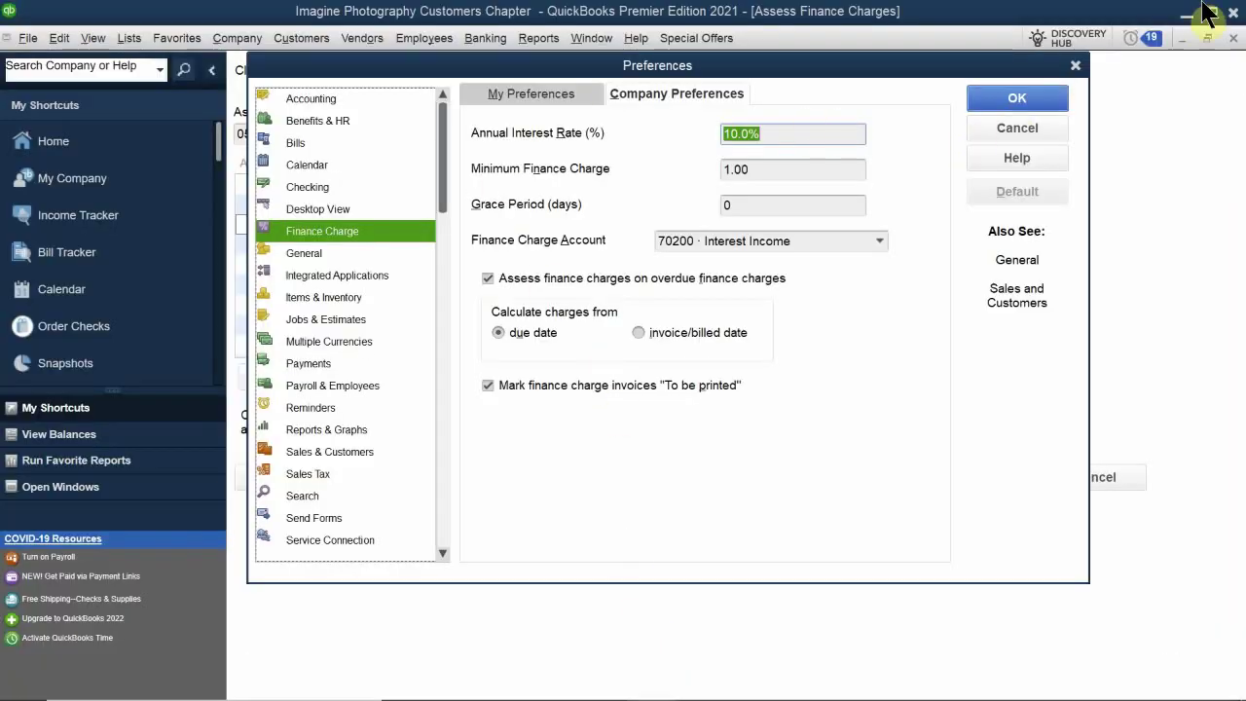
pyautogui.click(997, 124)
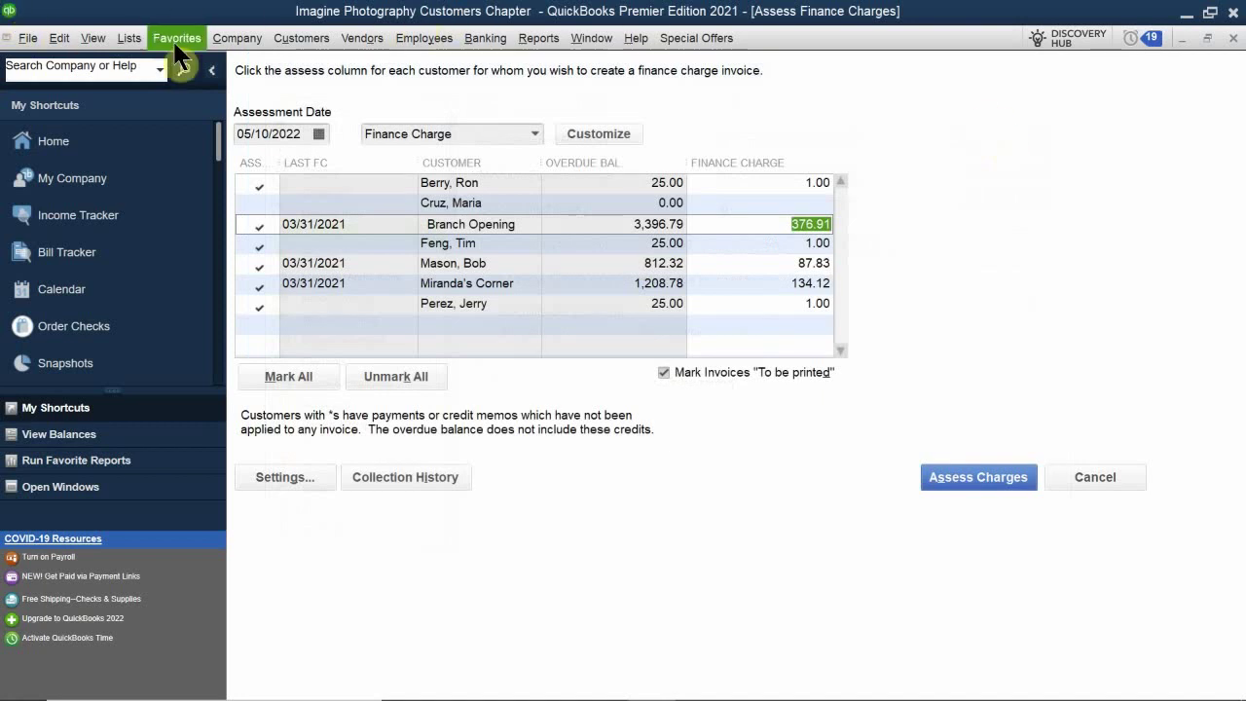
pyautogui.click(531, 44)
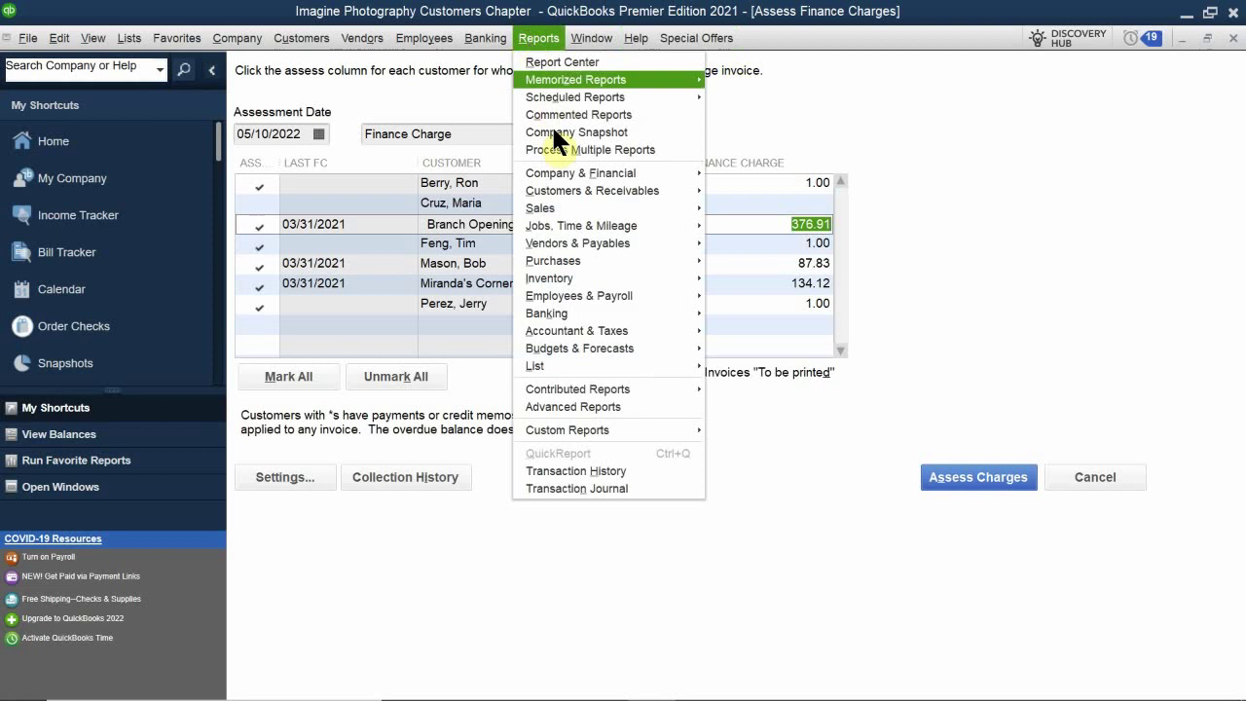
pyautogui.moveTo(574, 208)
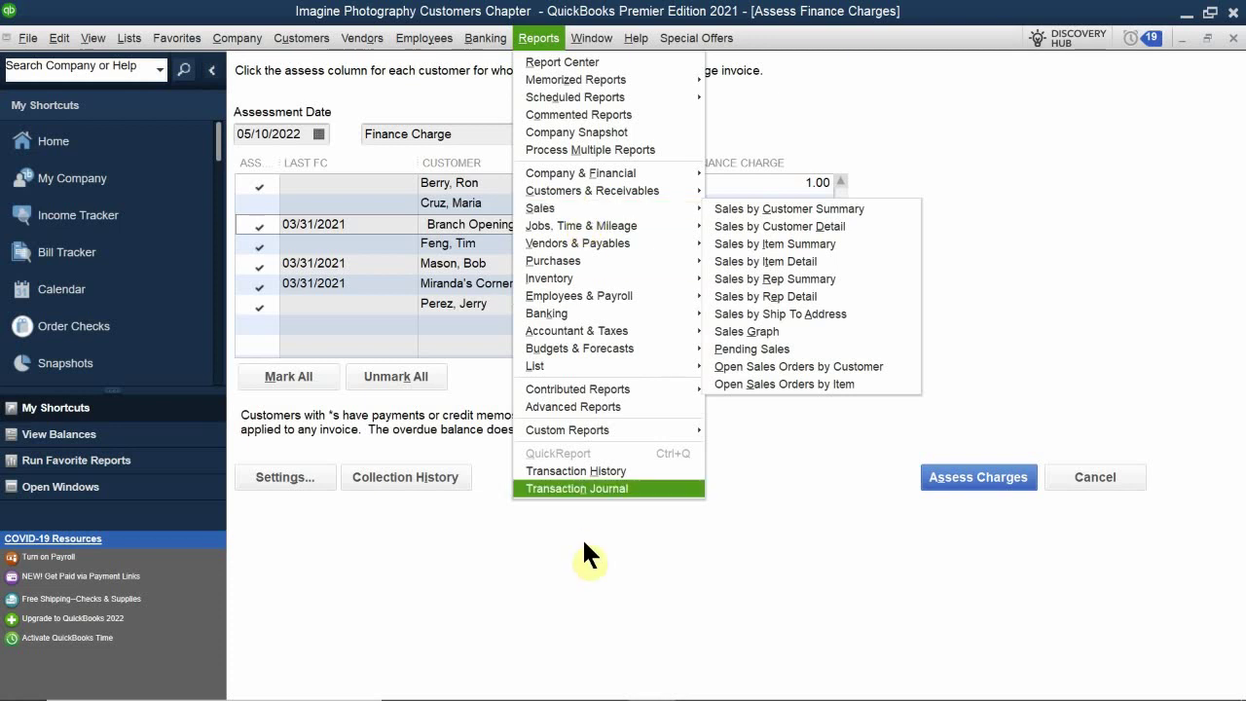
pyautogui.moveTo(597, 697)
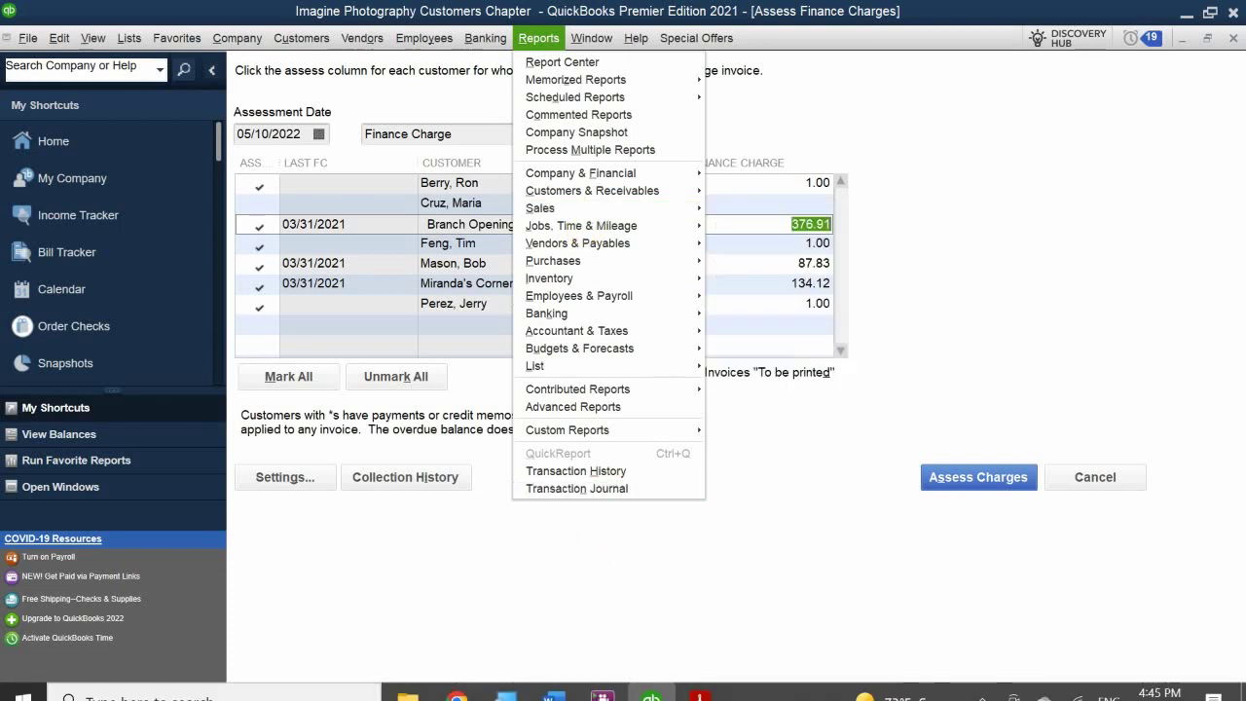
# Switch back to the chapter PDF and read review questions 8 to 10 on income reports, issuing credits and Batch Invoices.
pyautogui.click(650, 683)
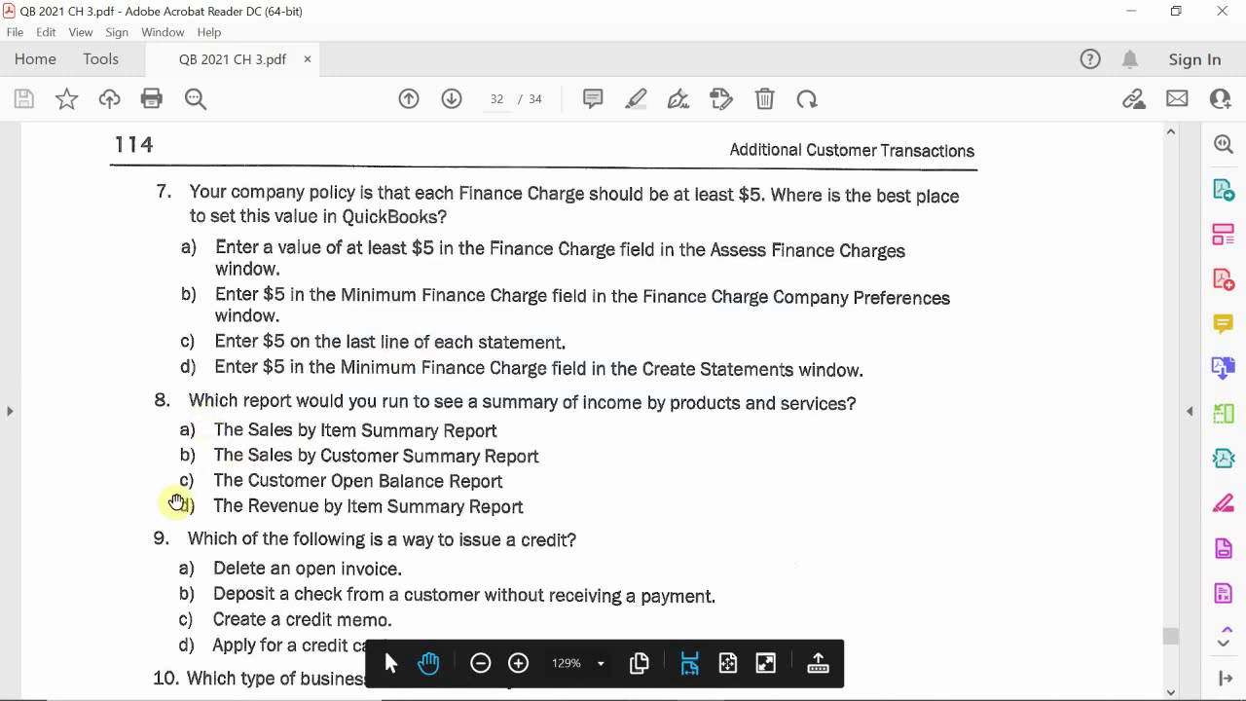
pyautogui.scroll(-2, 195, 436)
pyautogui.scroll(-2, 198, 440)
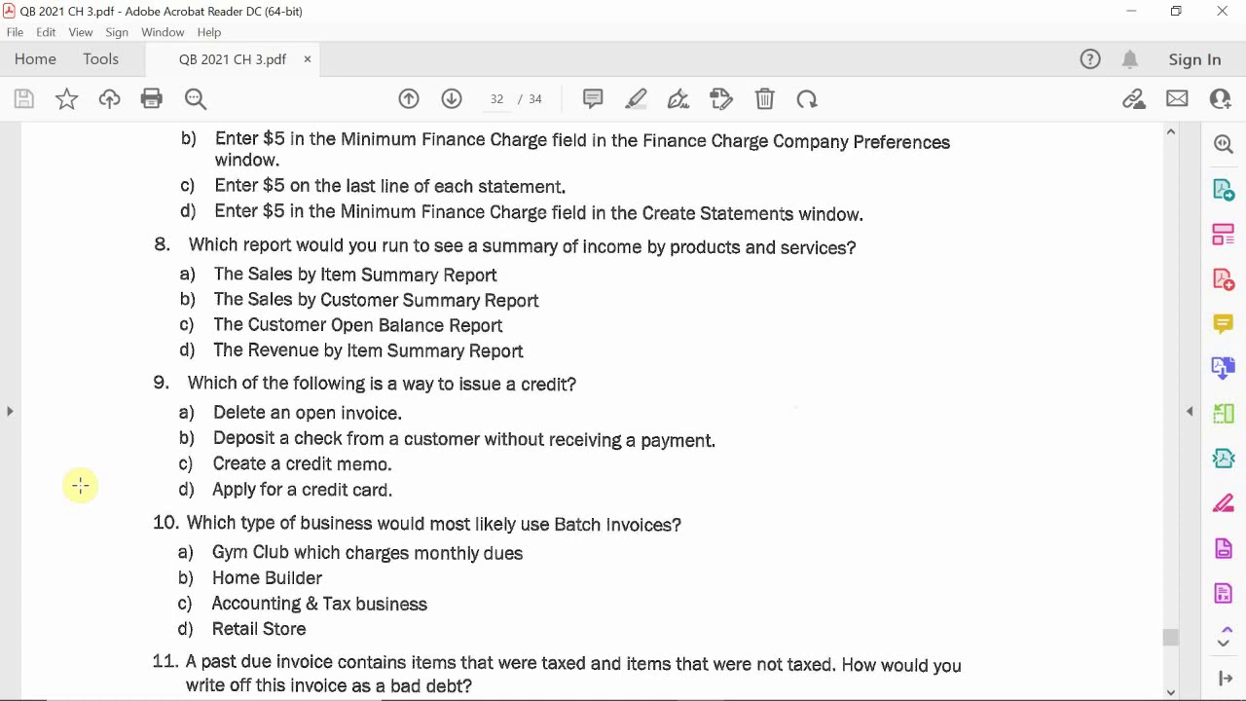
# Read review questions 10 to 12 in the chapter PDF on Batch Invoices, writing off a bad debt, and statements with Finance Charges.
pyautogui.scroll(-3, 88, 497)
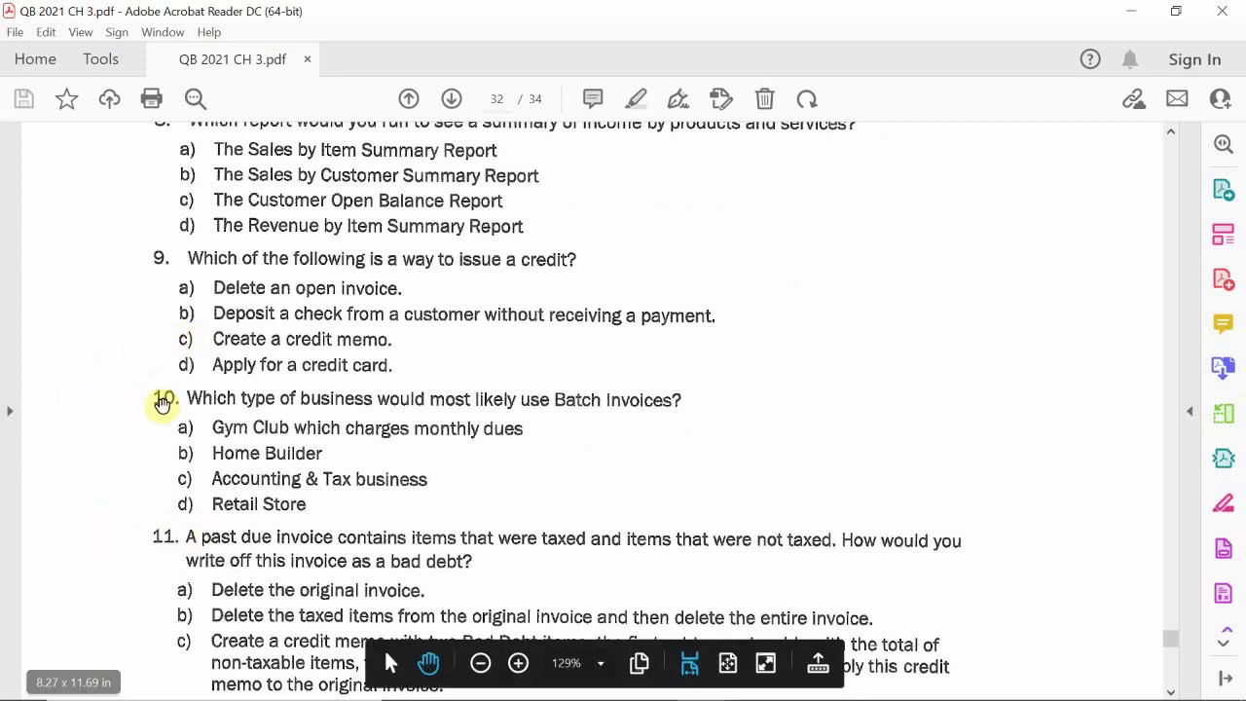
pyautogui.scroll(-3, 162, 418)
pyautogui.scroll(-1, 178, 444)
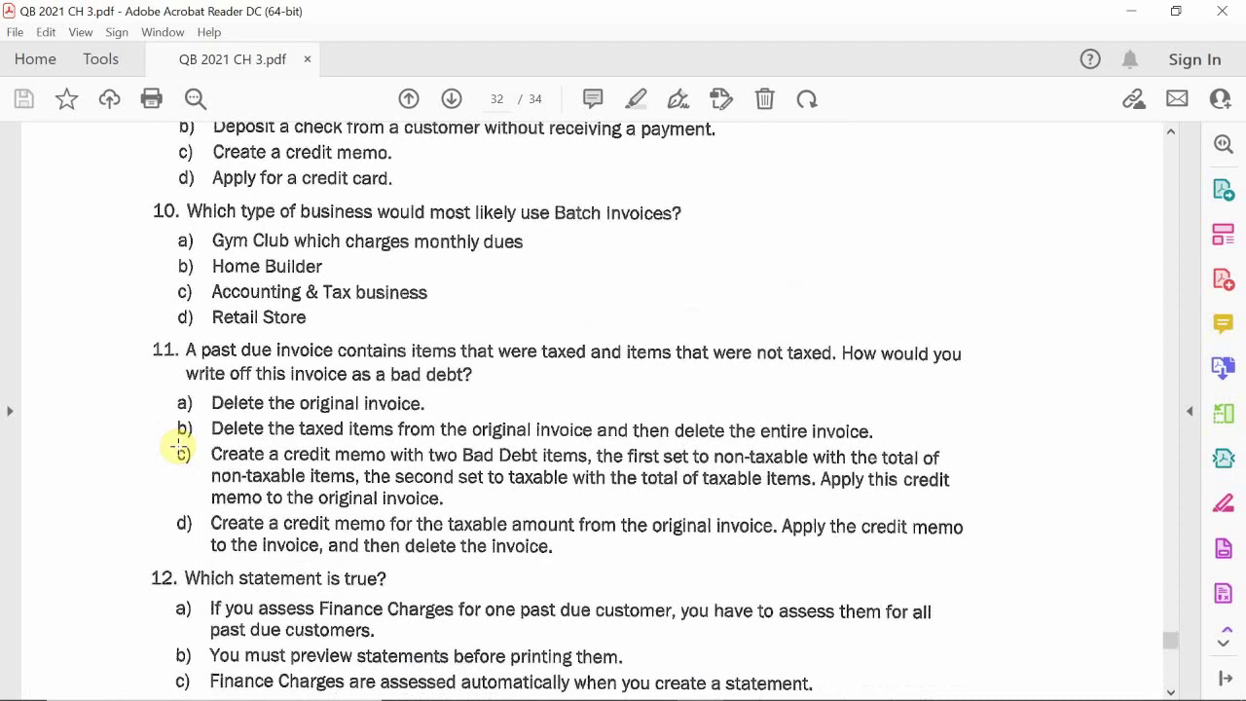
pyautogui.scroll(1, 178, 446)
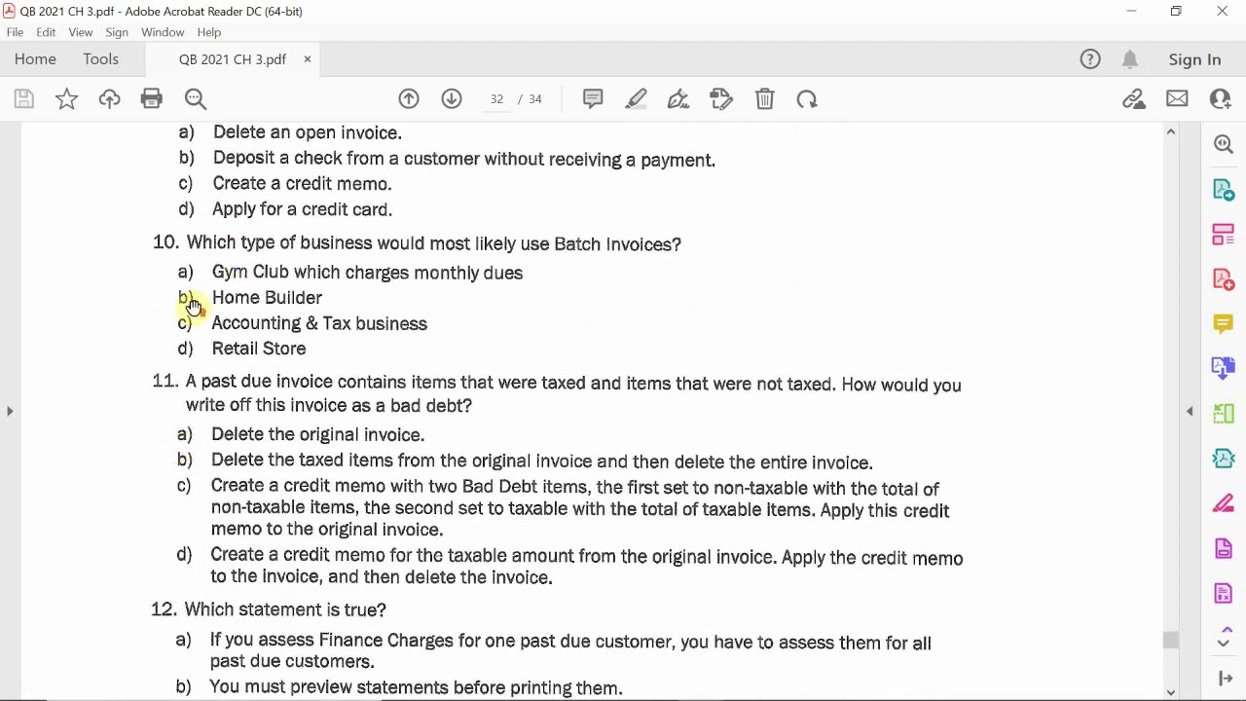
pyautogui.scroll(1, 192, 306)
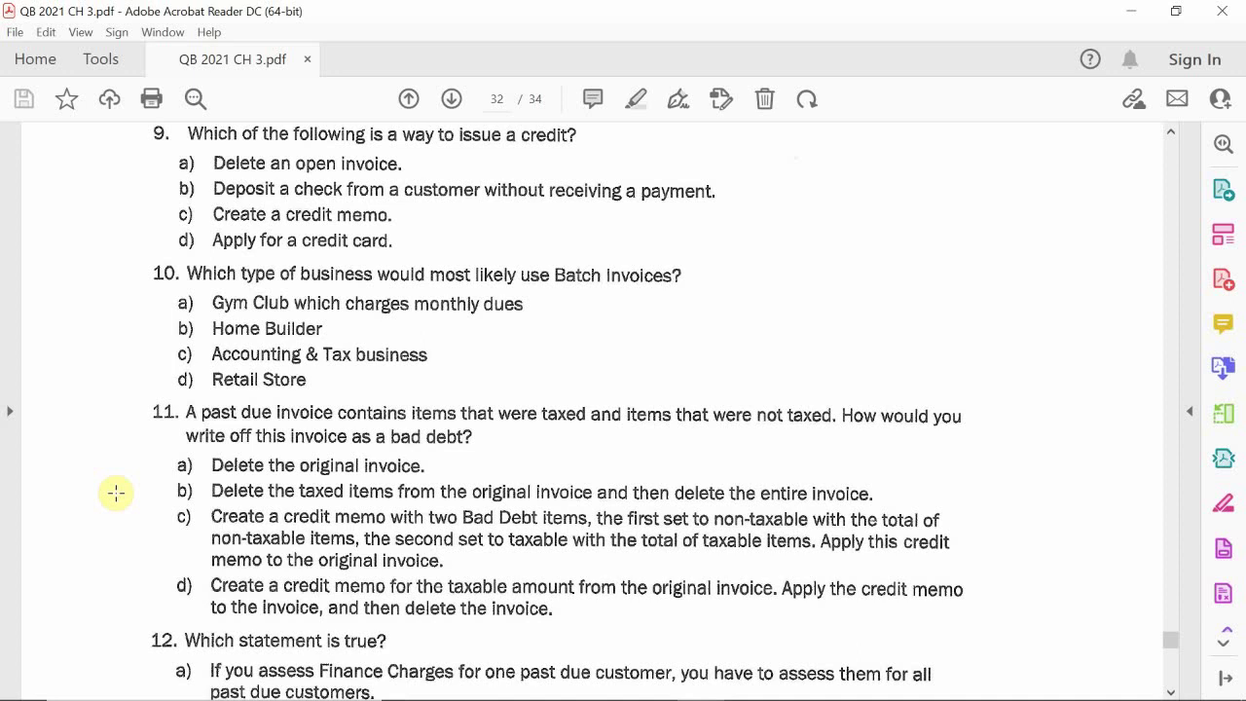
pyautogui.scroll(-1, 111, 548)
pyautogui.scroll(-2, 112, 551)
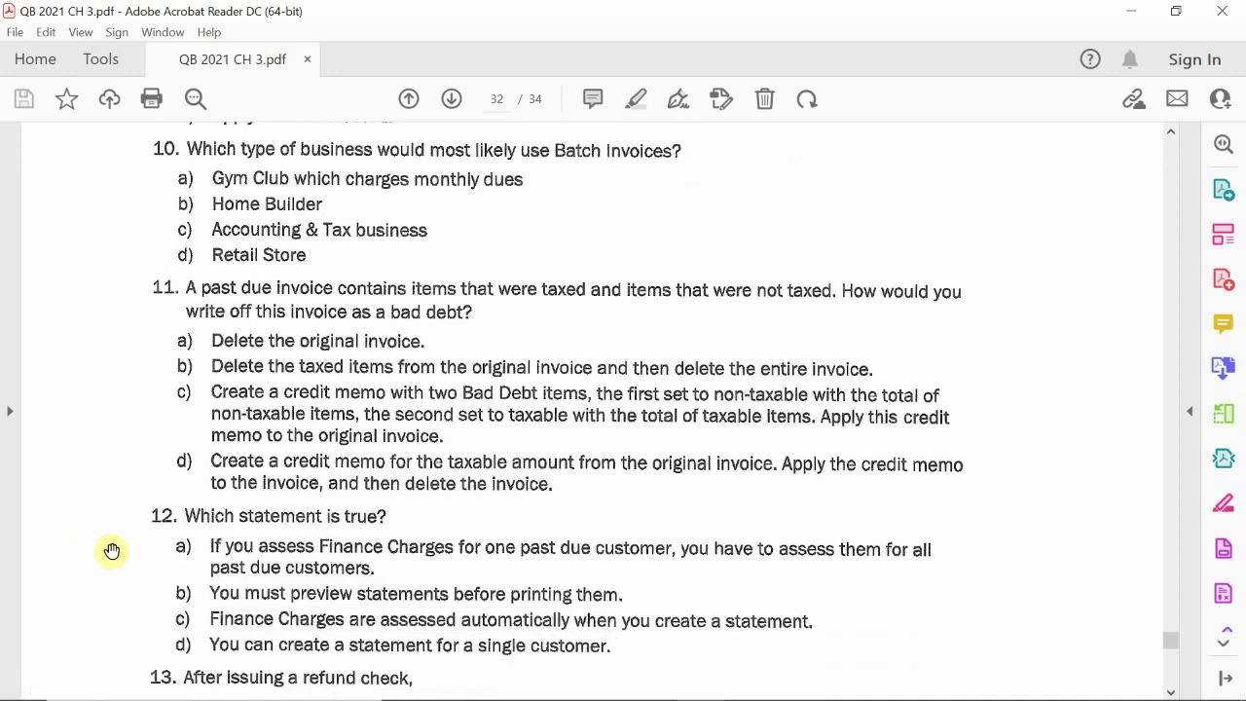
# Read review questions 13 to 15 in the chapter PDF on refund checks, credit memos and Customer Groups.
pyautogui.scroll(-2, 112, 551)
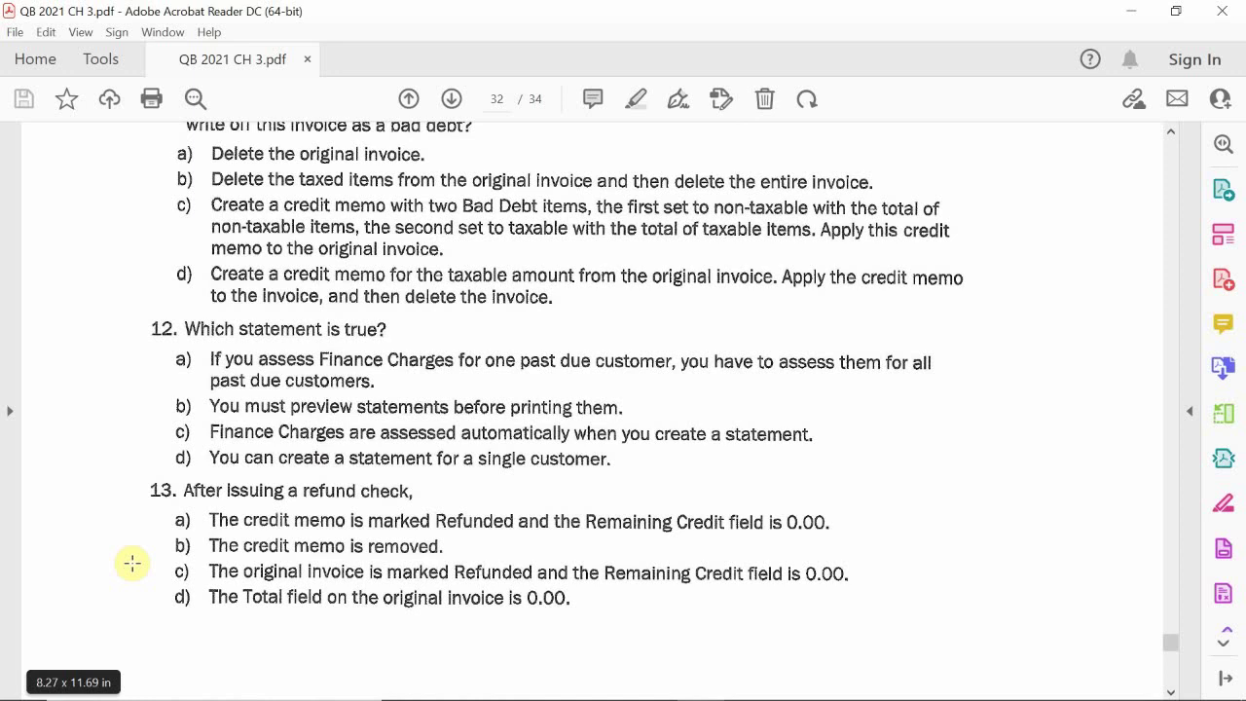
pyautogui.scroll(-2, 133, 563)
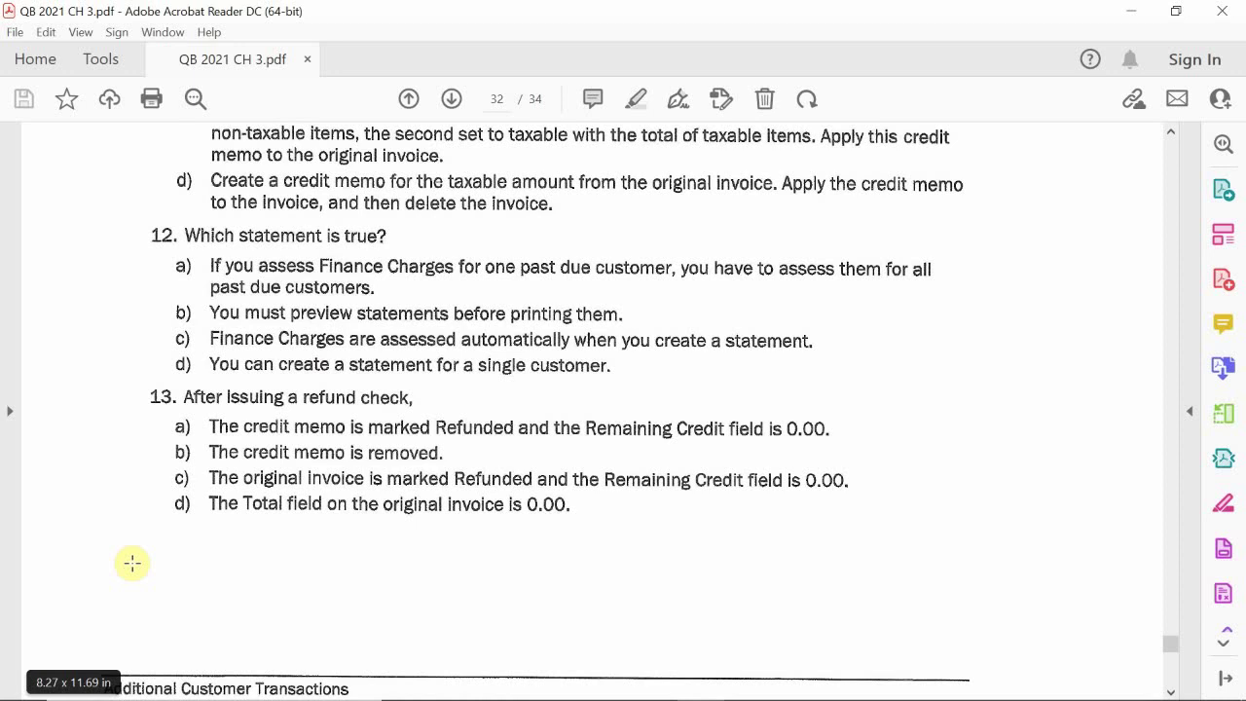
pyautogui.moveTo(322, 607)
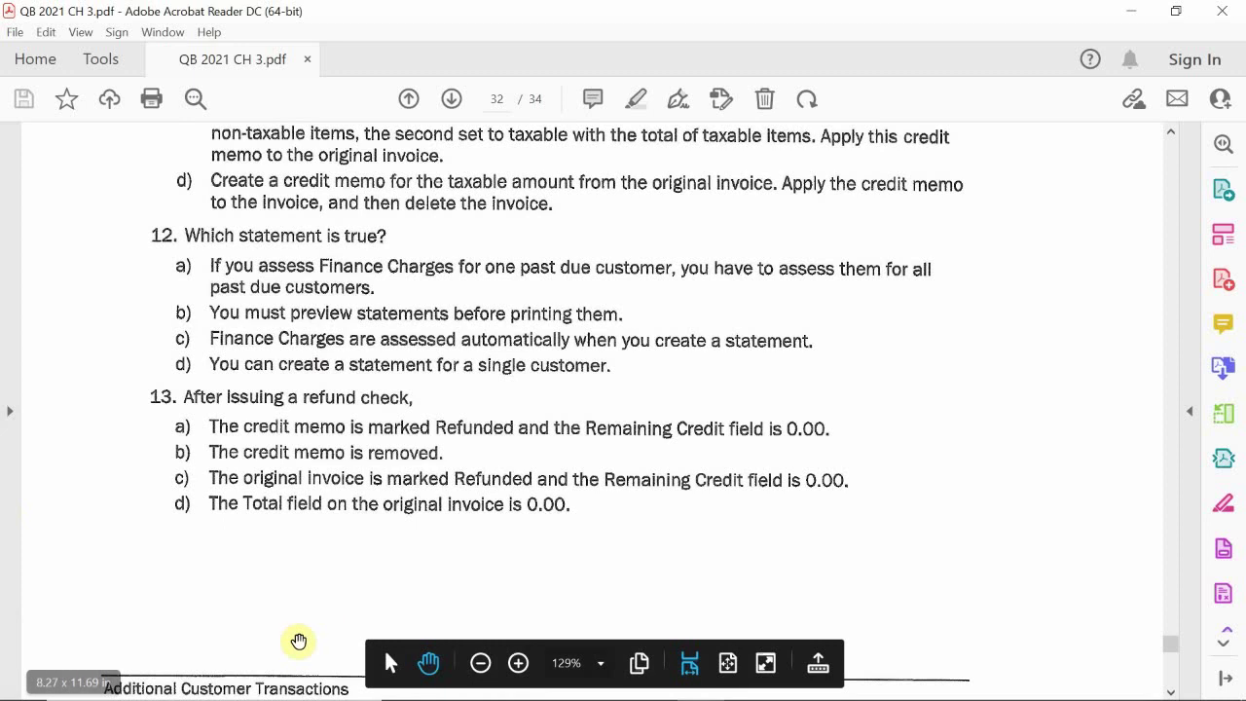
pyautogui.scroll(-5, 173, 538)
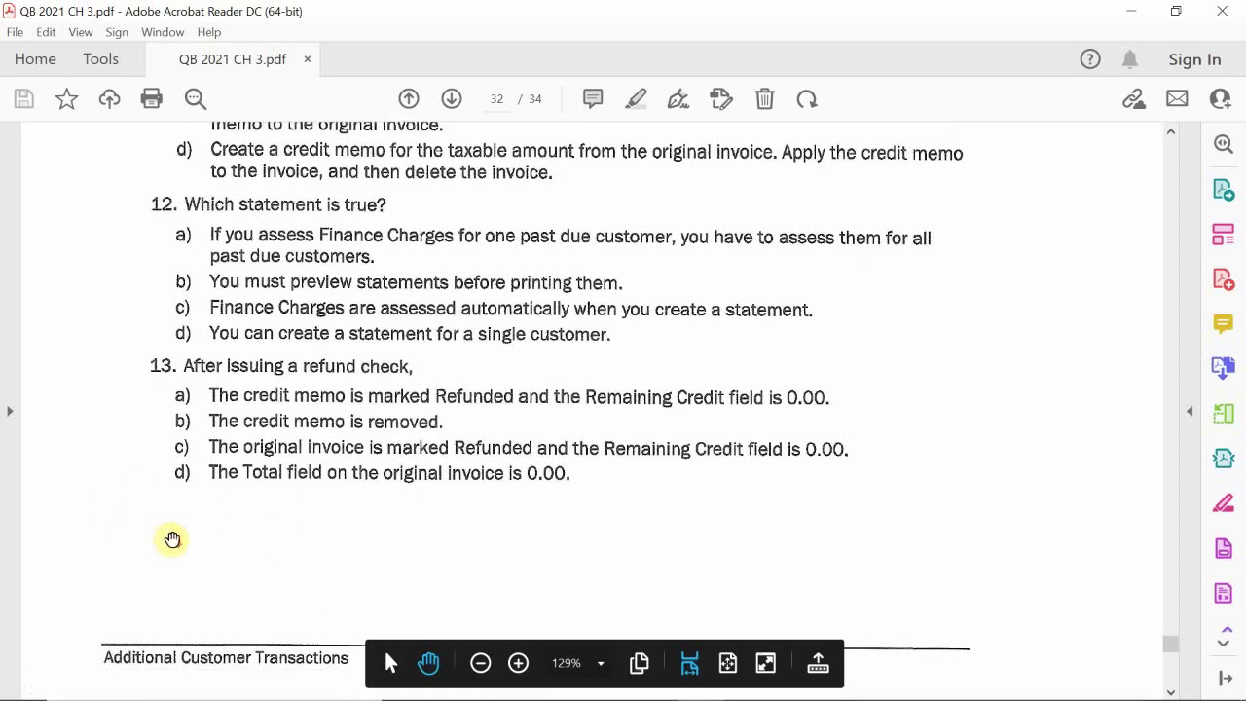
pyautogui.scroll(-4, 177, 541)
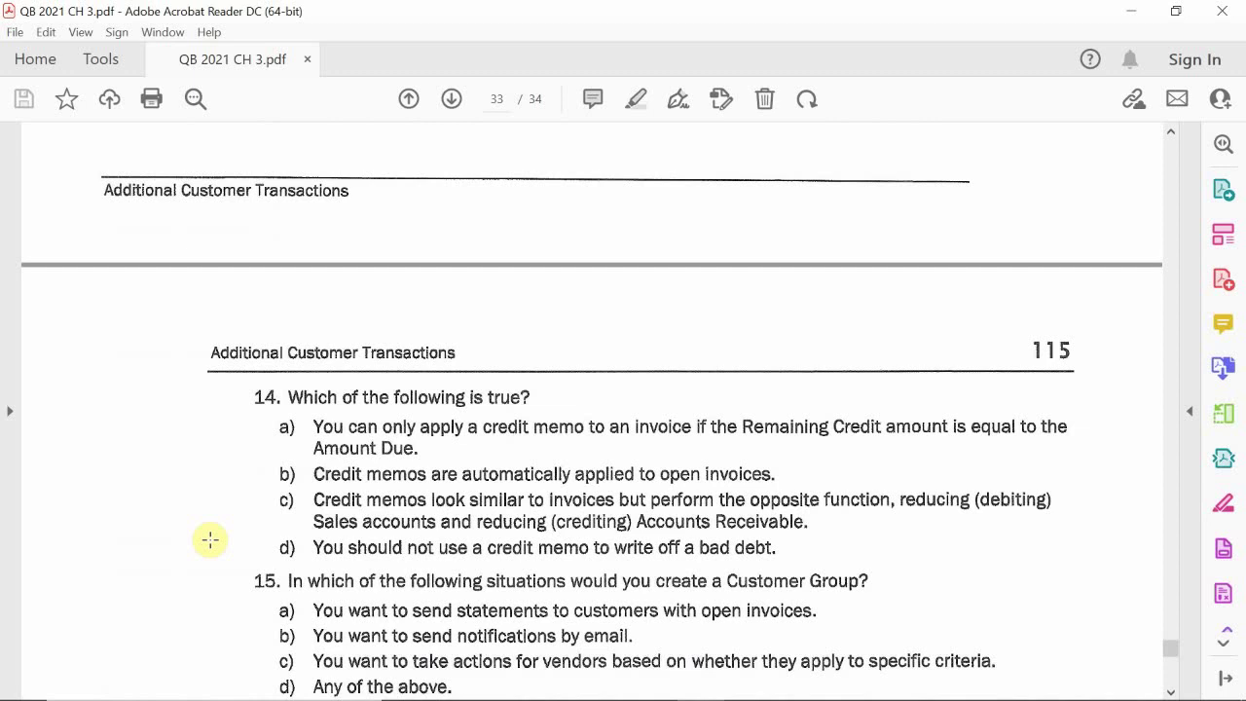
pyautogui.scroll(-4, 211, 541)
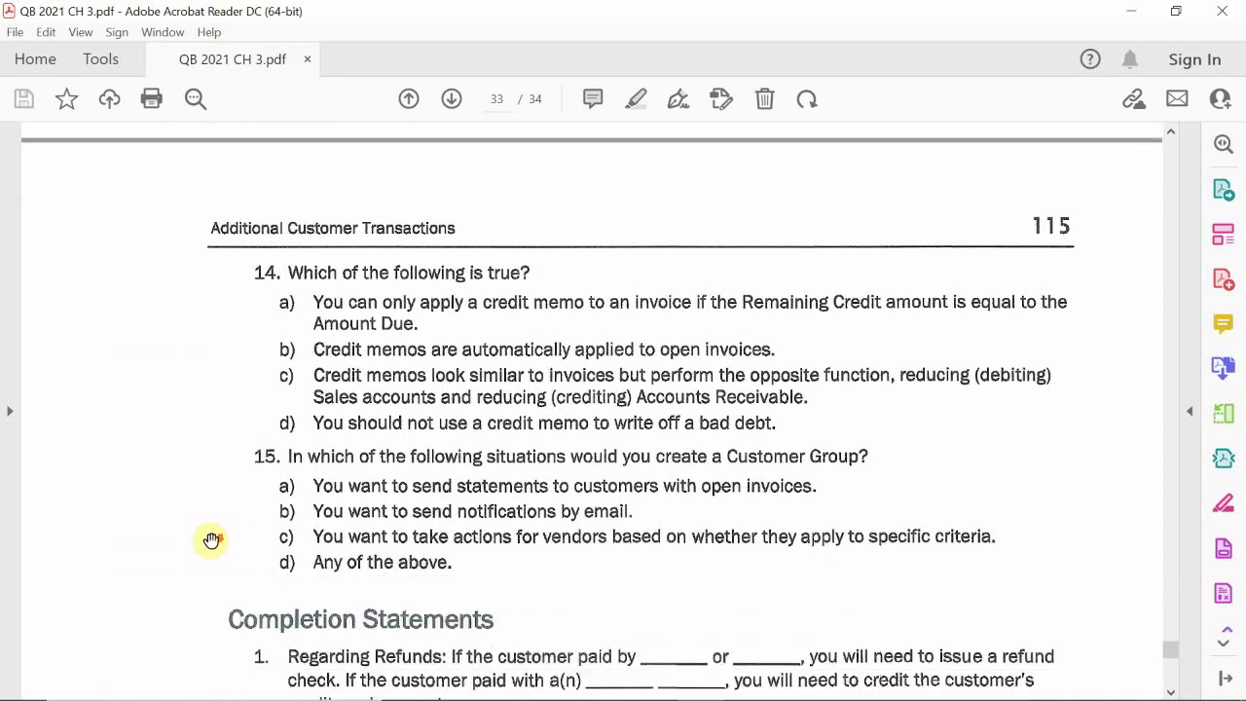
pyautogui.scroll(1, 210, 540)
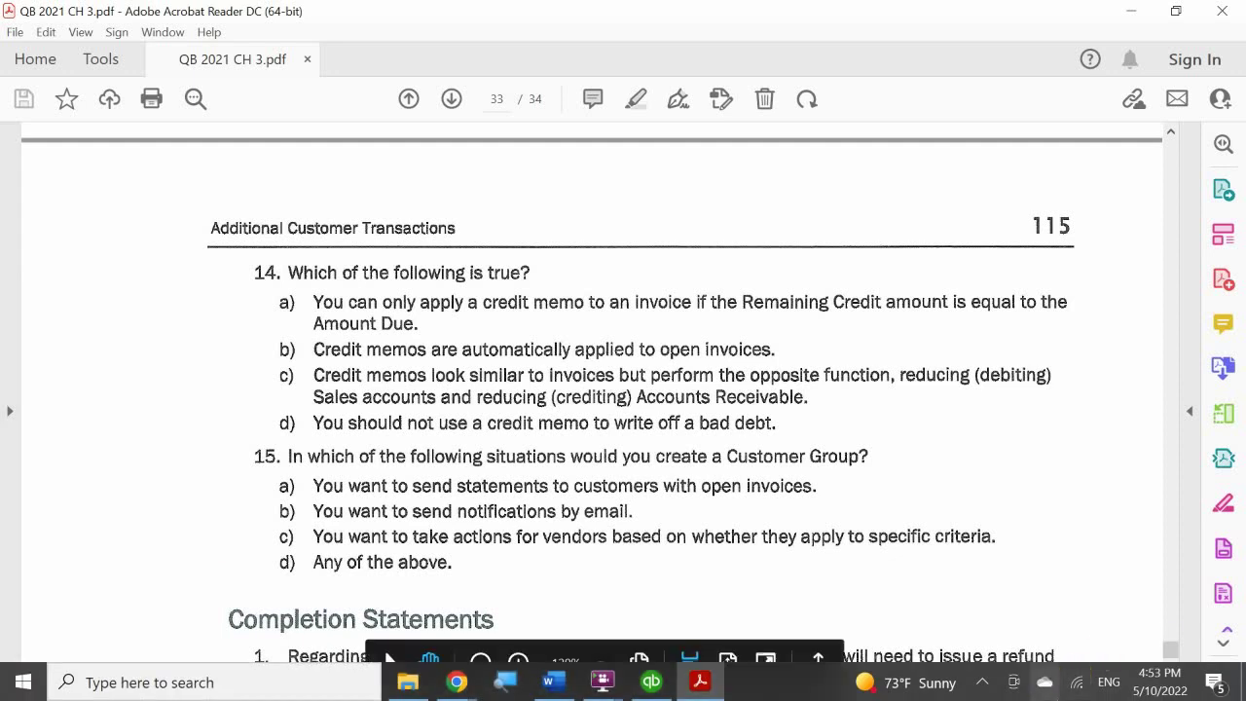
pyautogui.click(982, 683)
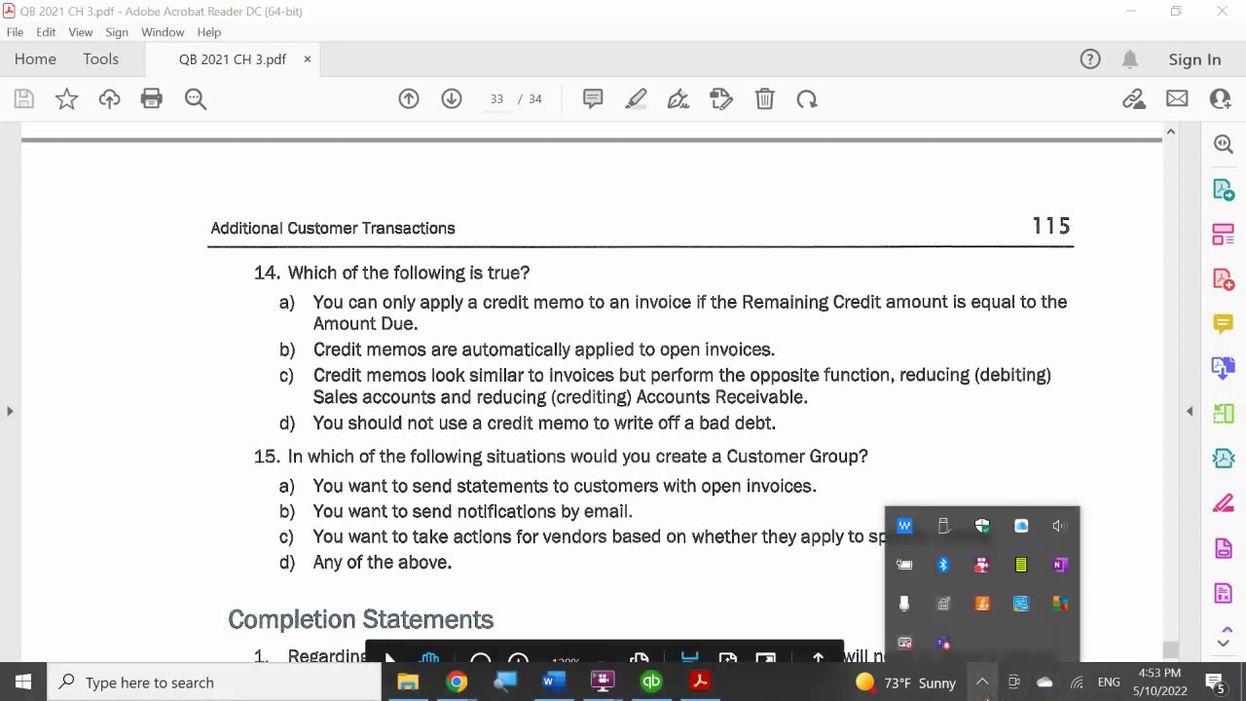
pyautogui.rightClick(979, 567)
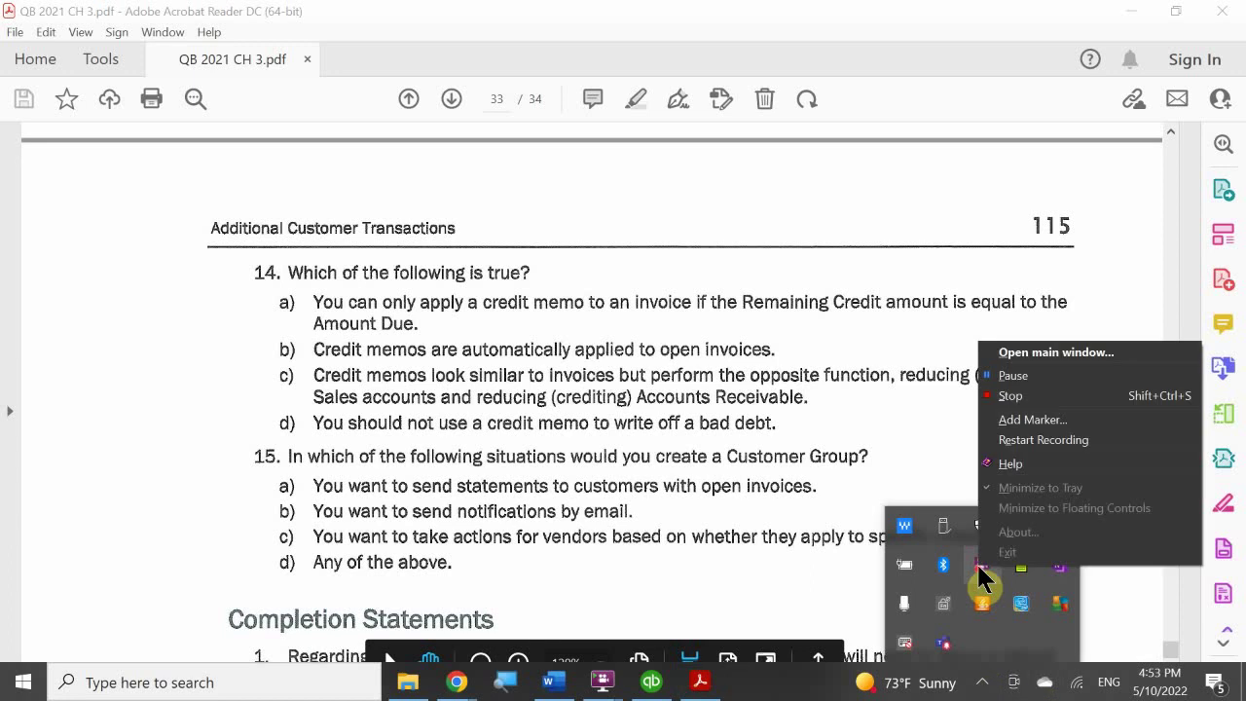